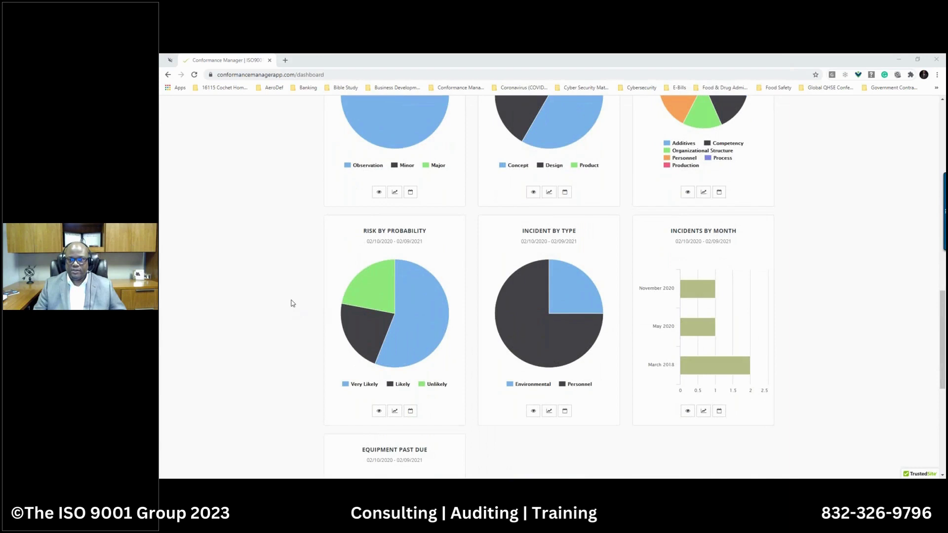
Review the dashboard's risk, incident and overdue equipment charts, along with the employee feedback, training and NCR charts.
scroll(297, 304, "up", 1)
scroll(297, 303, "up", 1)
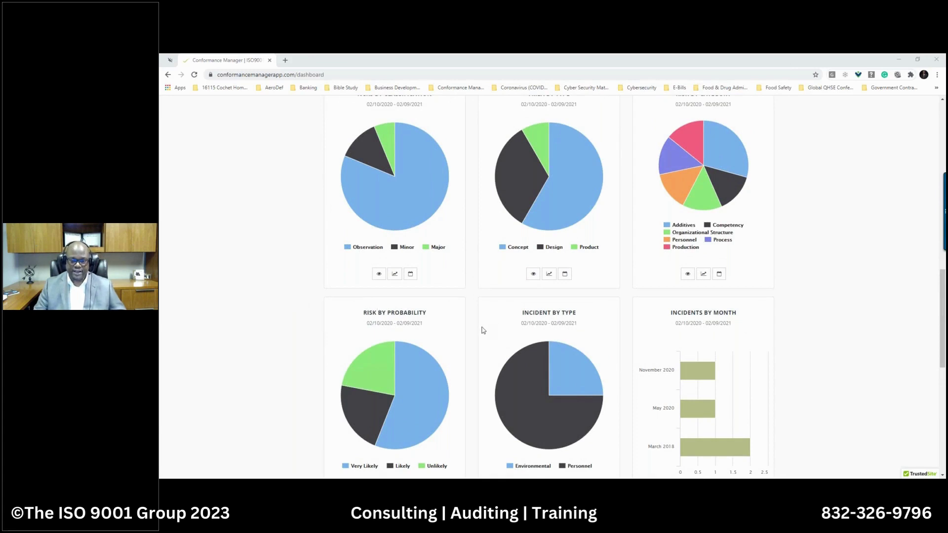
scroll(479, 333, "down", 1)
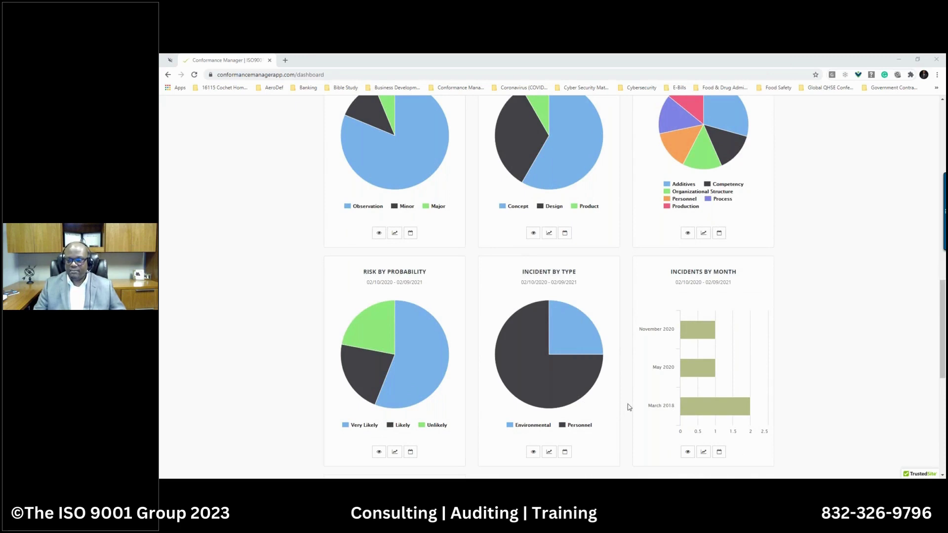
scroll(629, 407, "down", 3)
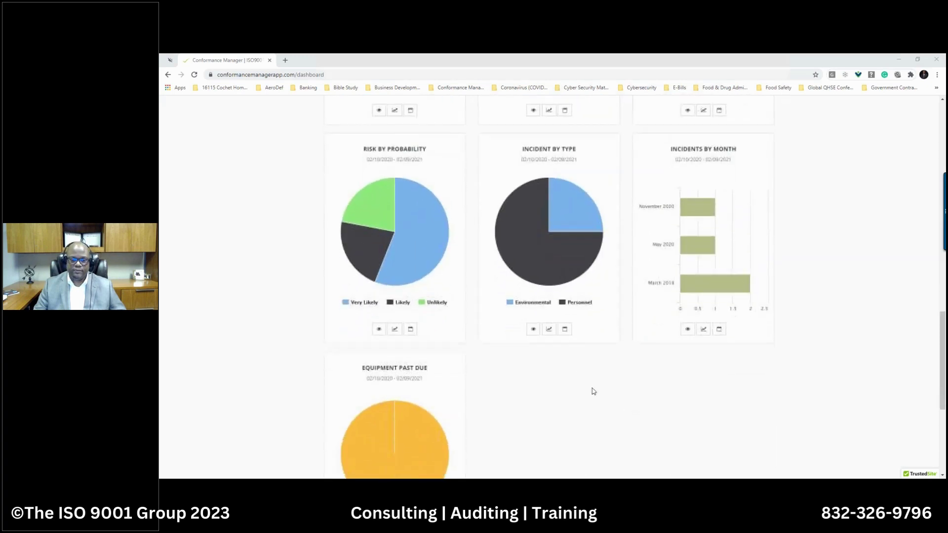
scroll(534, 379, "down", 2)
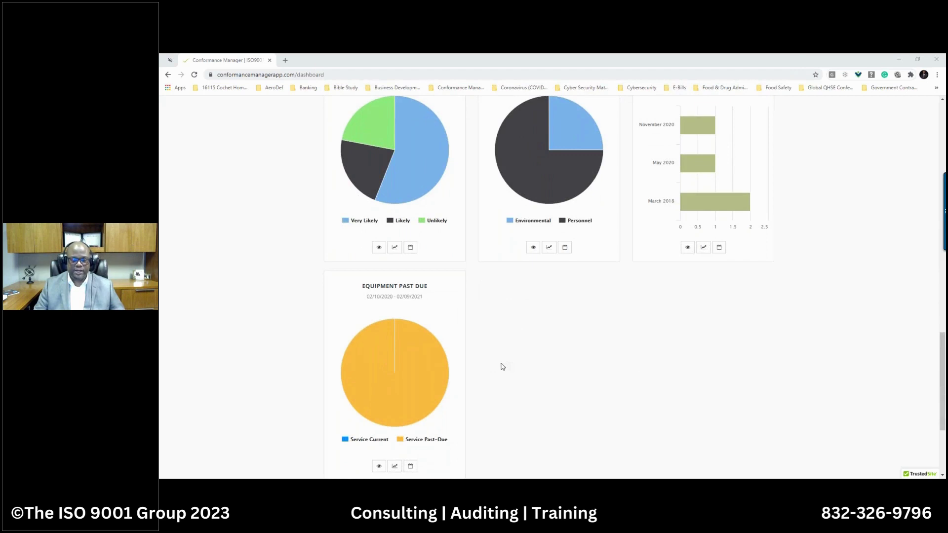
scroll(503, 367, "down", 1)
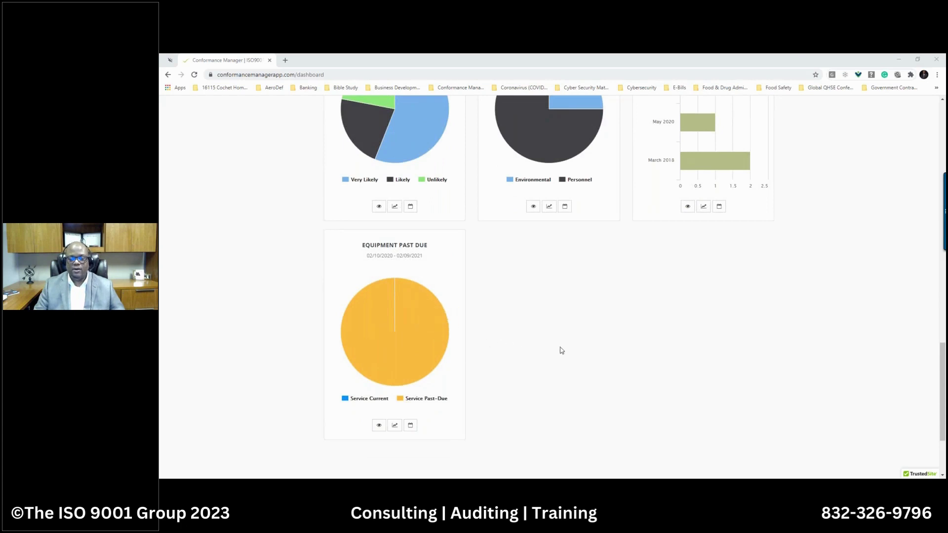
scroll(561, 351, "up", 4)
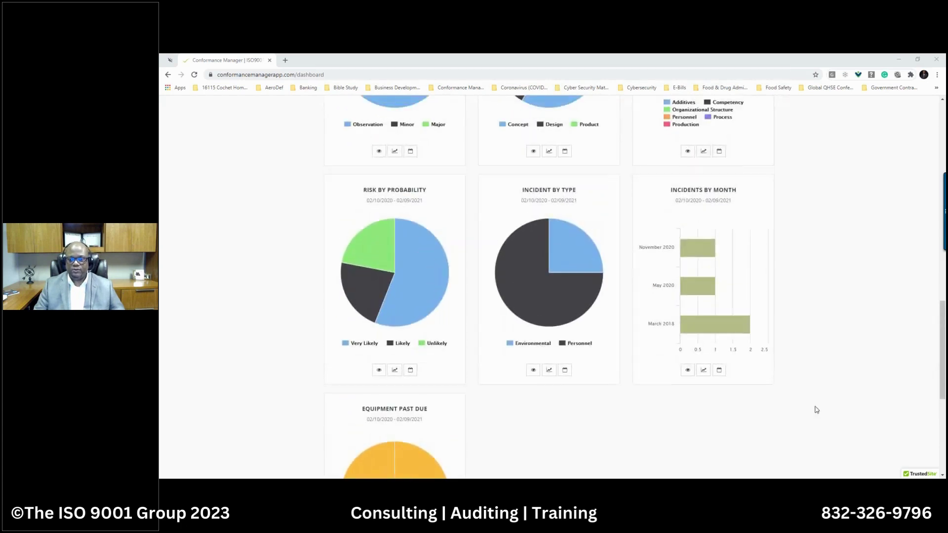
scroll(812, 410, "up", 14)
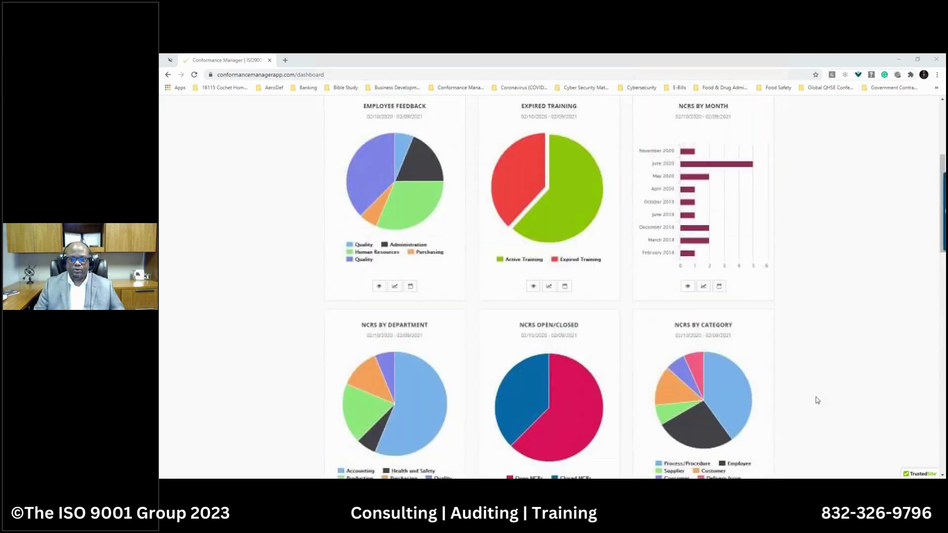
scroll(818, 401, "up", 4)
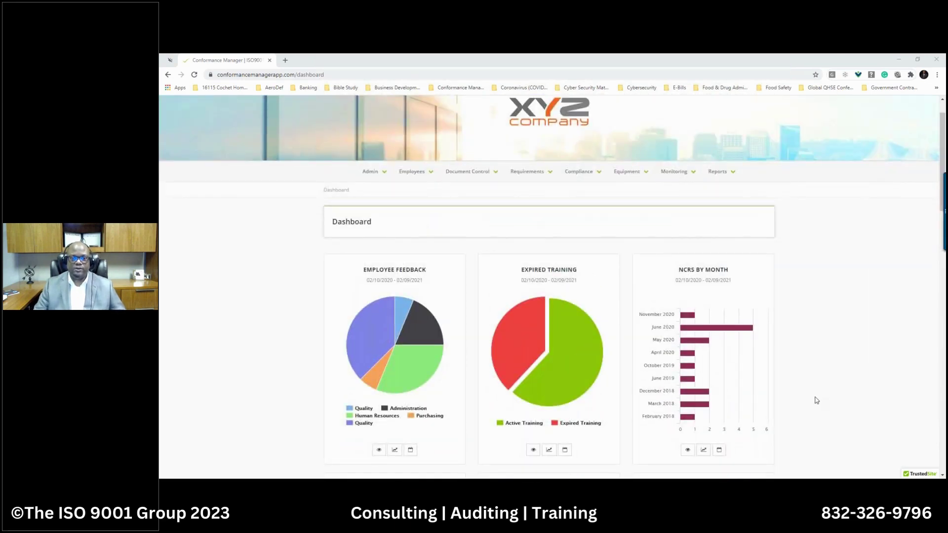
scroll(838, 357, "up", 1)
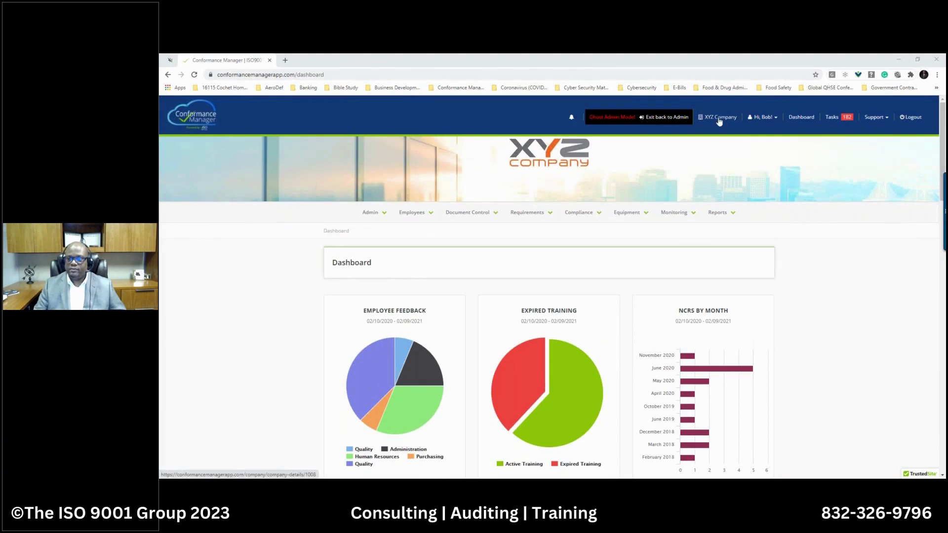
View the options available for the signed-in user's account.
left_click(776, 119)
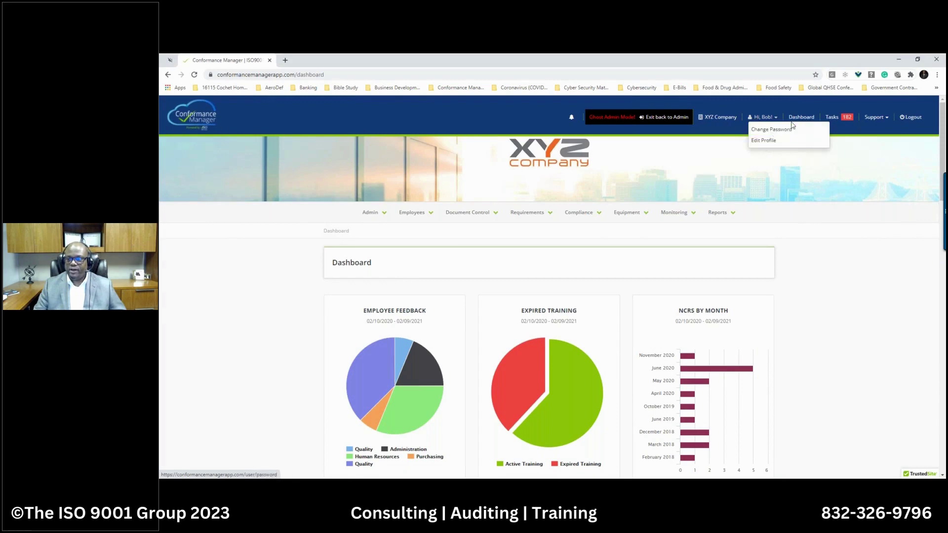
left_click(799, 106)
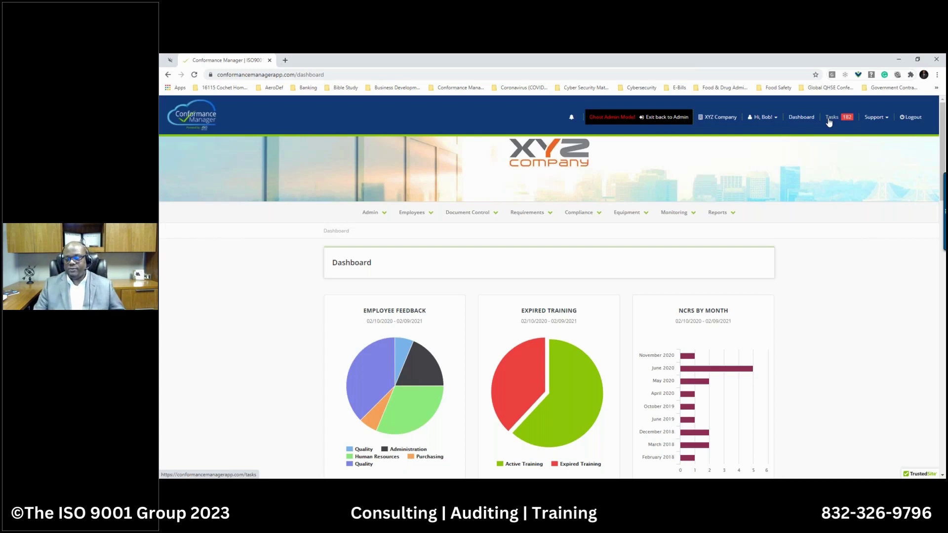
Open the task list and view the progress percentages available for the first Complete Mitigation Plan task.
left_click(831, 118)
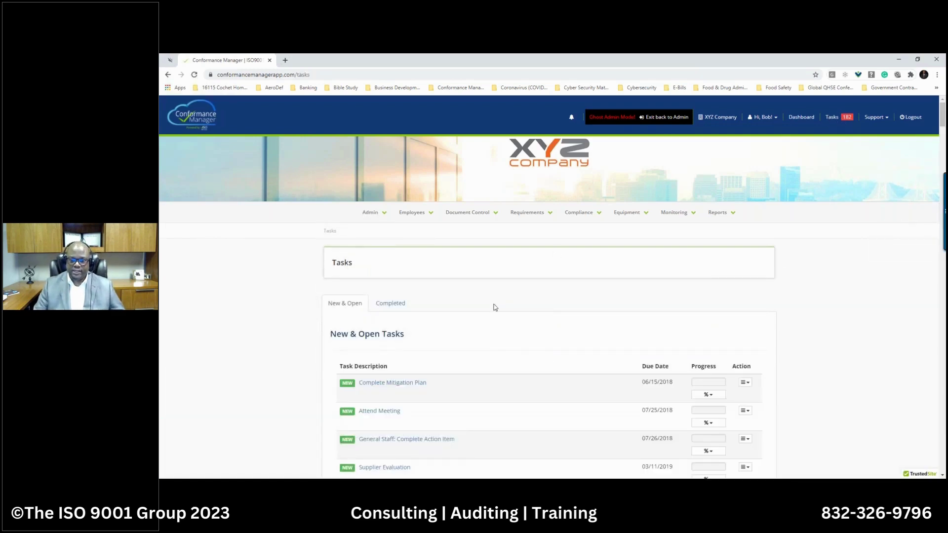
scroll(496, 307, "down", 3)
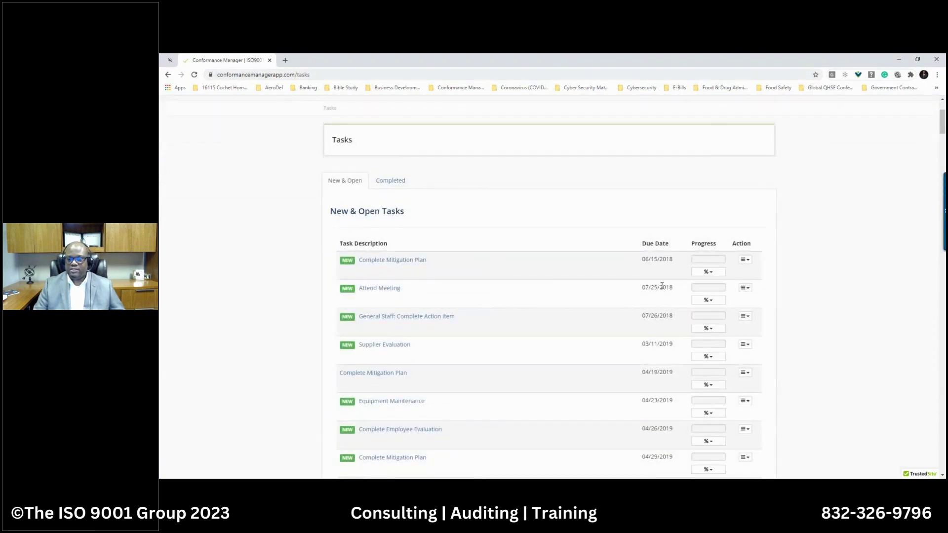
left_click(709, 273)
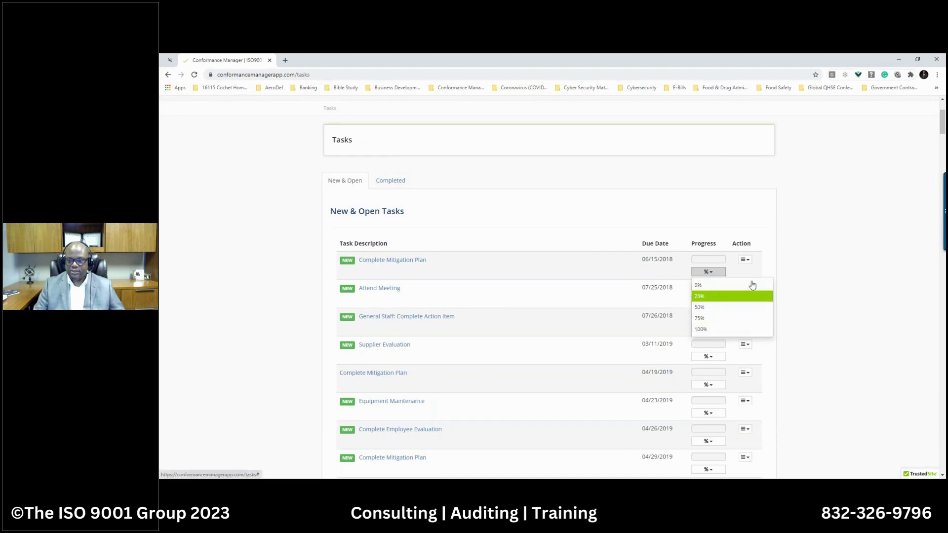
left_click(752, 286)
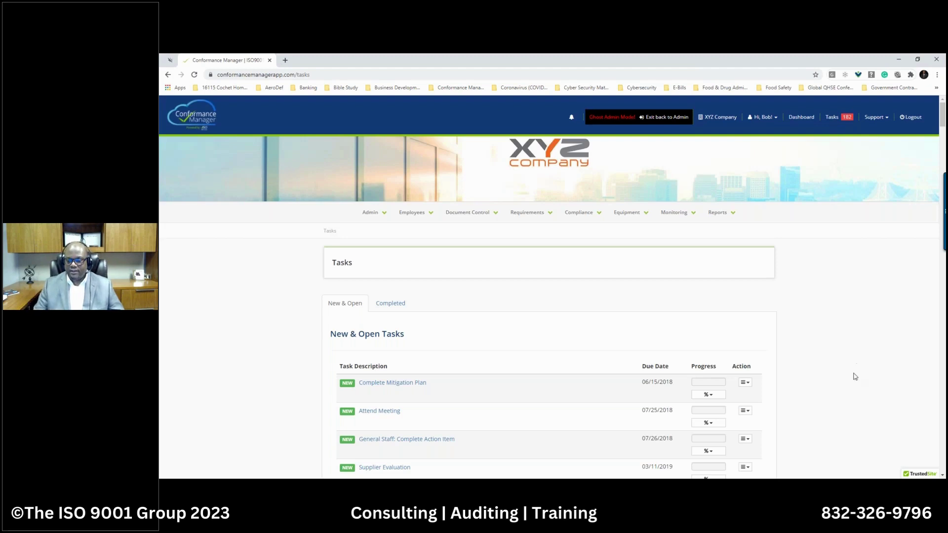
left_click(712, 397)
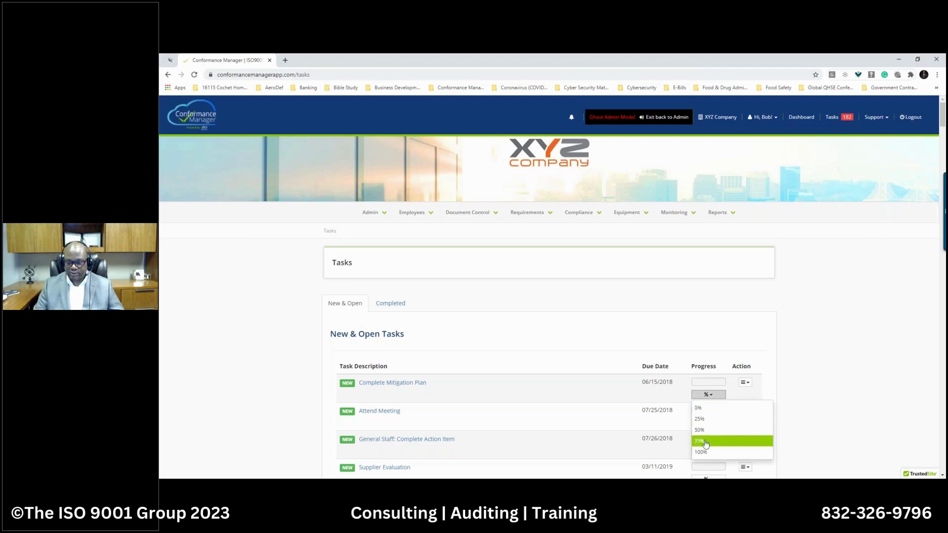
left_click(855, 408)
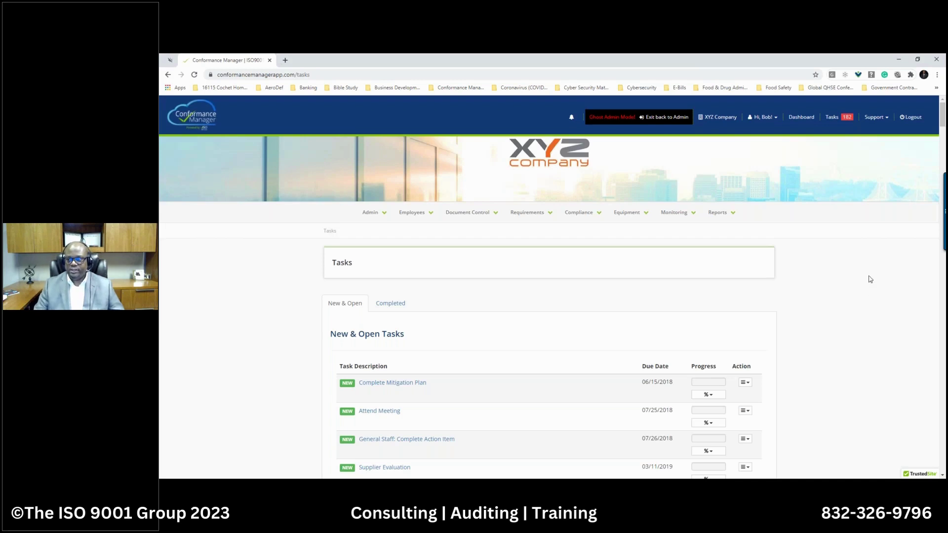
View the available support options and the list of recent notifications.
left_click(888, 119)
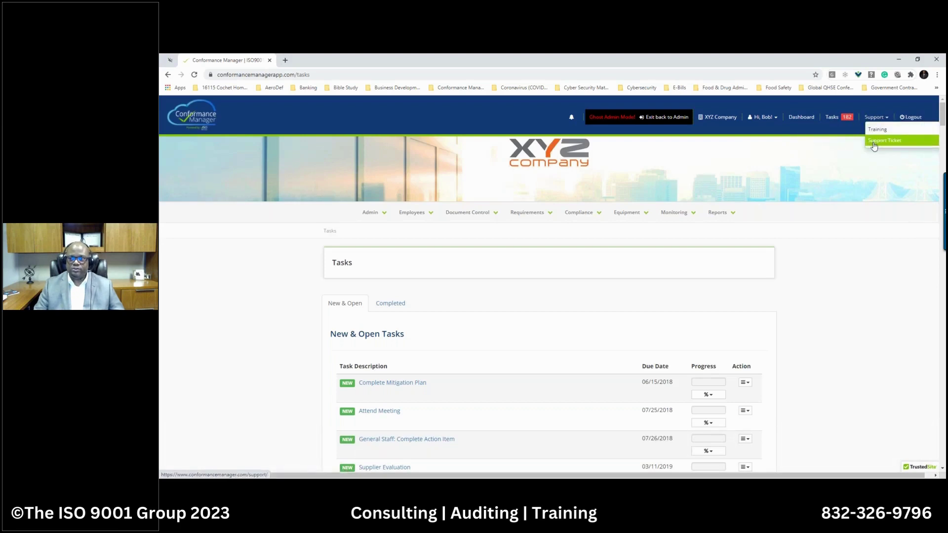
left_click(857, 317)
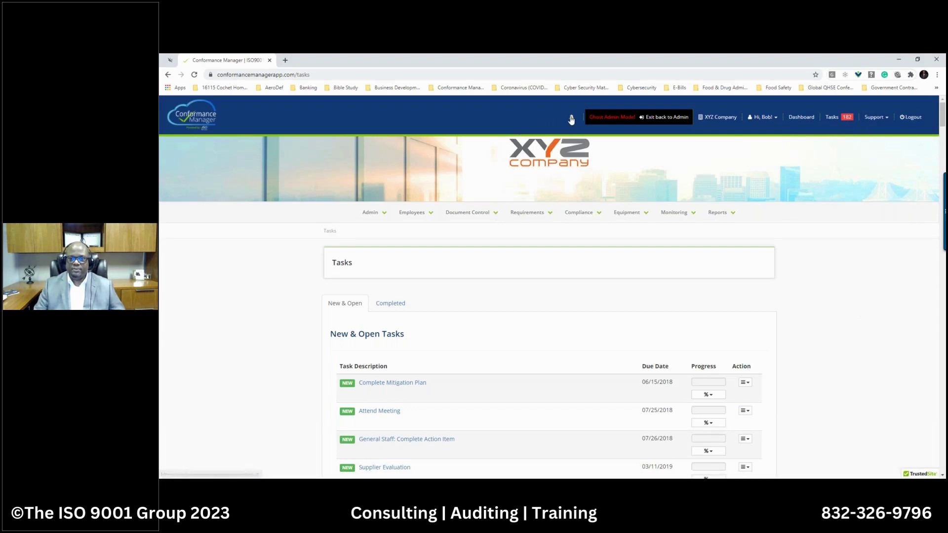
left_click(571, 119)
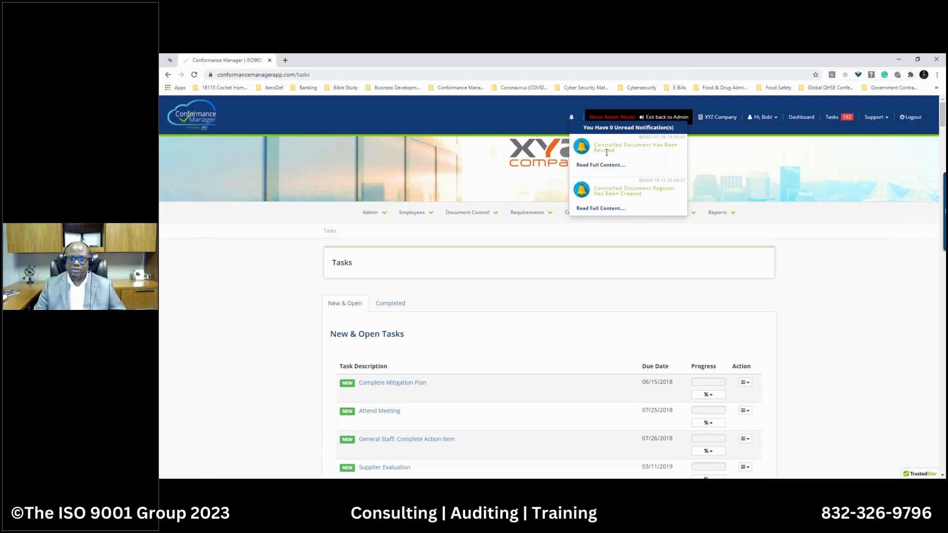
left_click(572, 118)
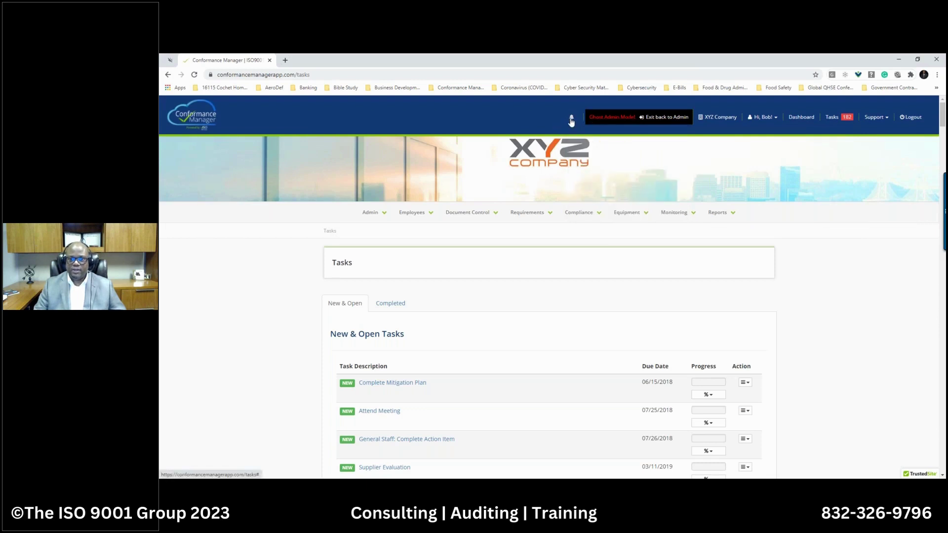
left_click(571, 120)
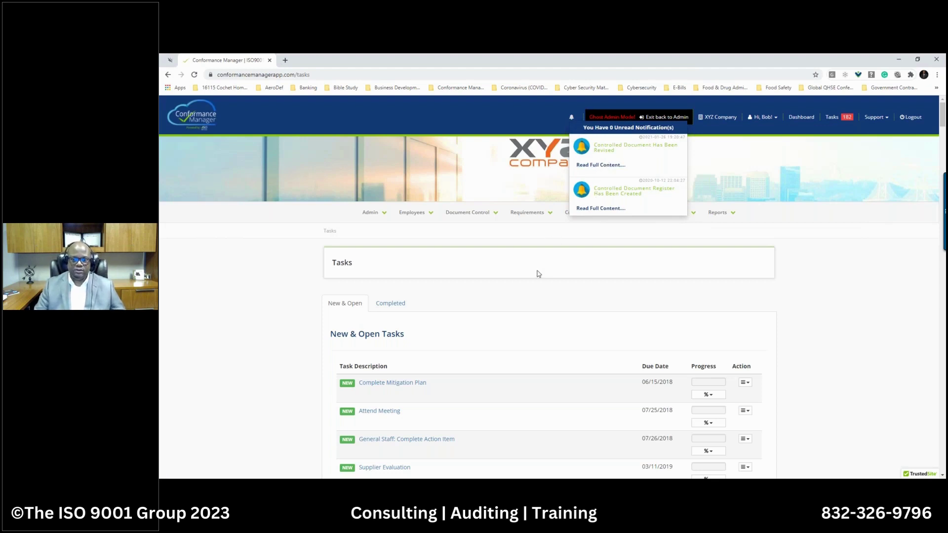
left_click(271, 280)
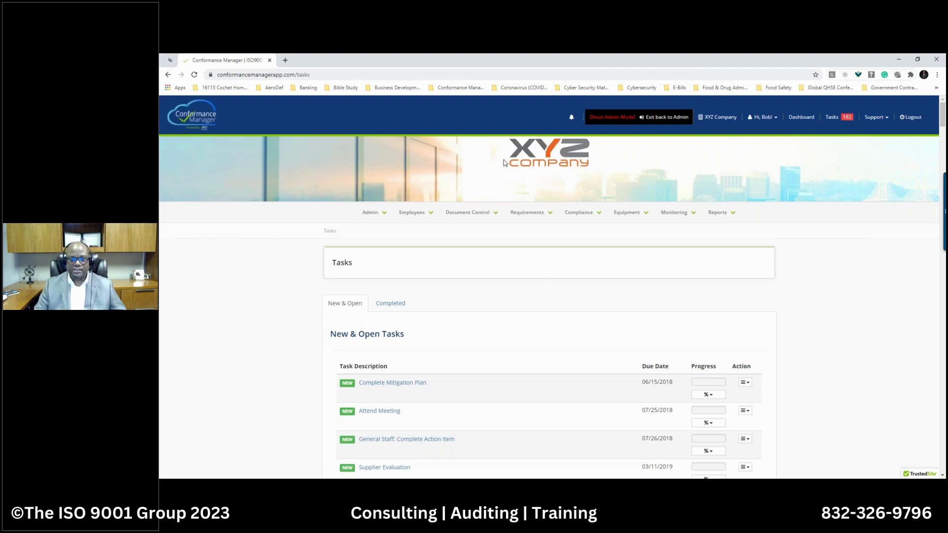
Open the site users list from the administration area and start creating a new user.
left_click(385, 214)
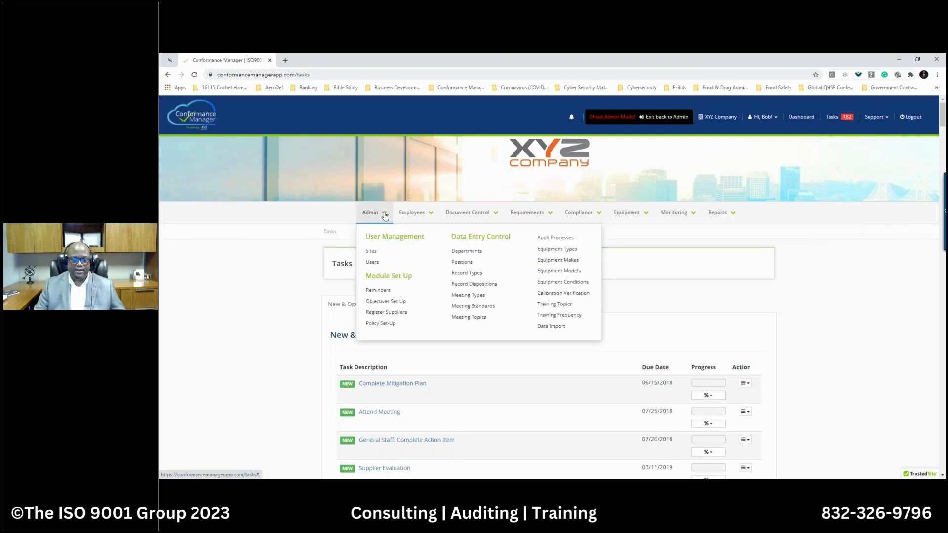
left_click(289, 283)
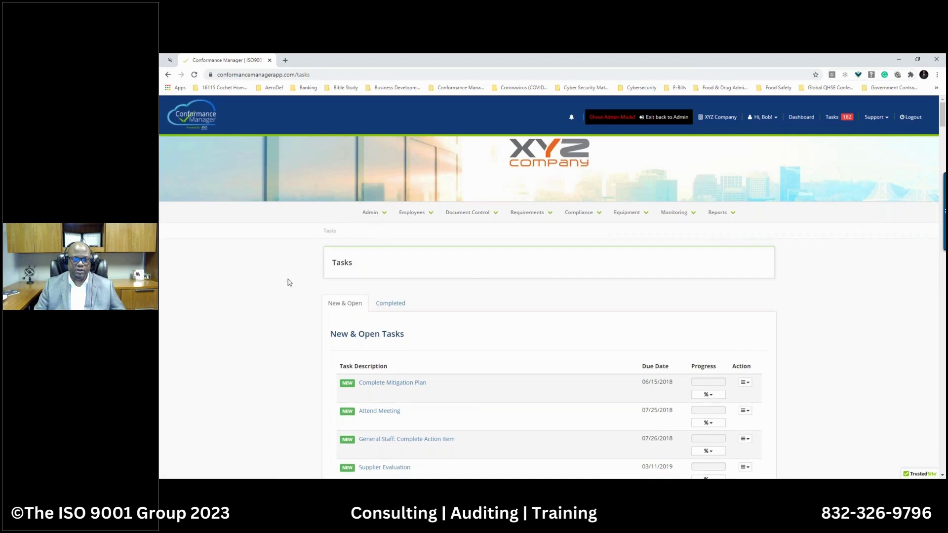
left_click(385, 213)
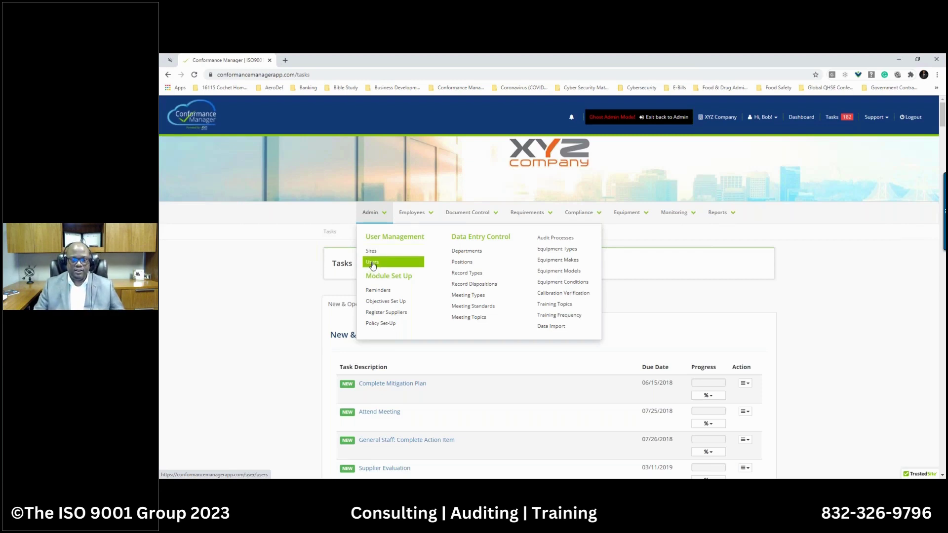
left_click(373, 266)
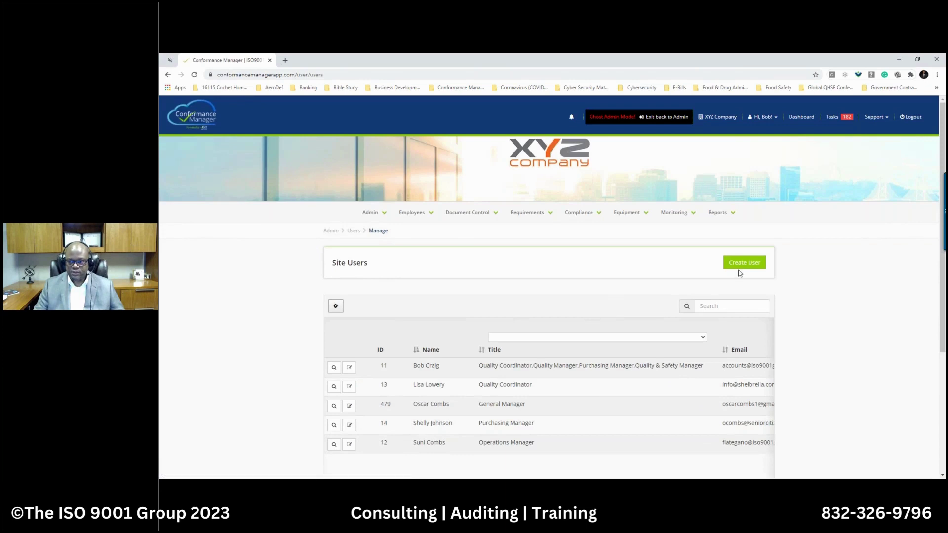
left_click(740, 267)
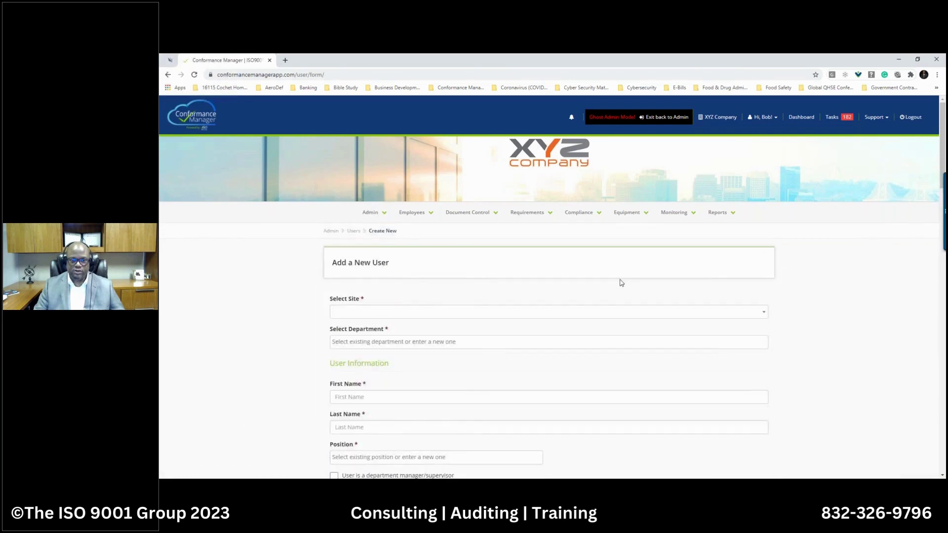
Examine the site, department and position choices in the new user form without selecting any.
scroll(621, 282, "down", 2)
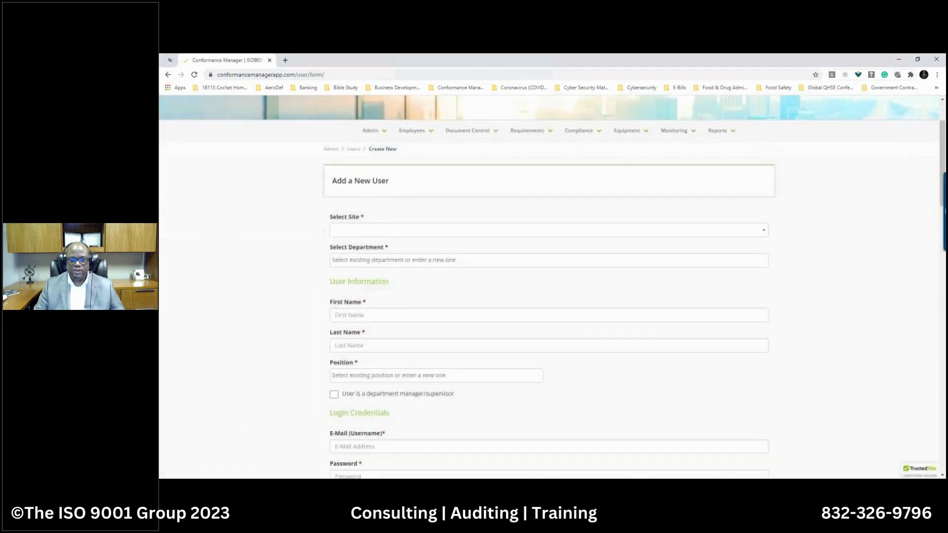
left_click(438, 231)
left_click(275, 267)
key("Tab")
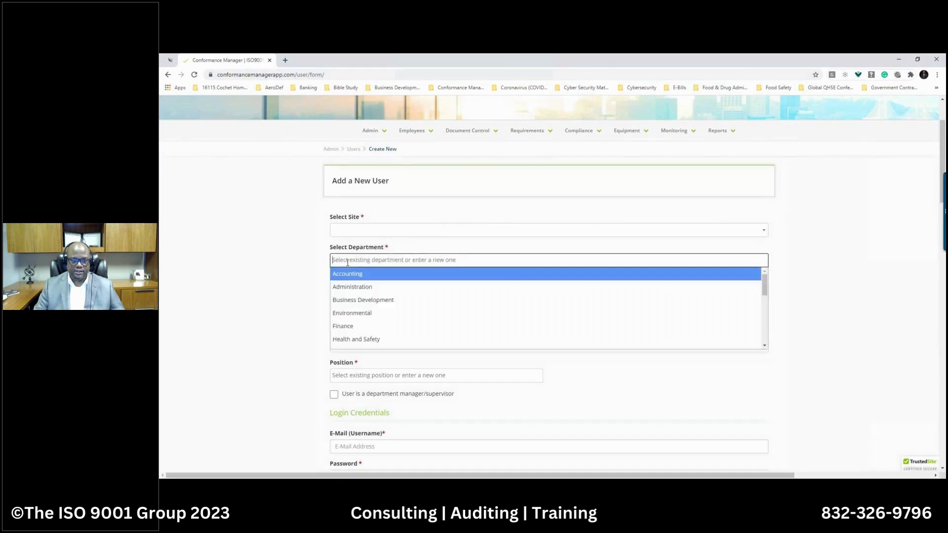
left_click(283, 285)
scroll(316, 280, "down", 1)
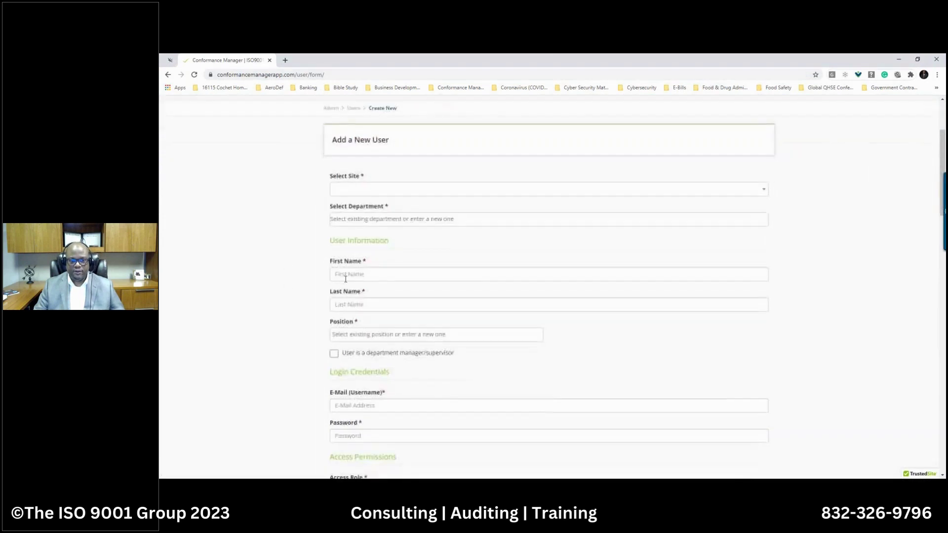
scroll(347, 302, "down", 1)
left_click(345, 294)
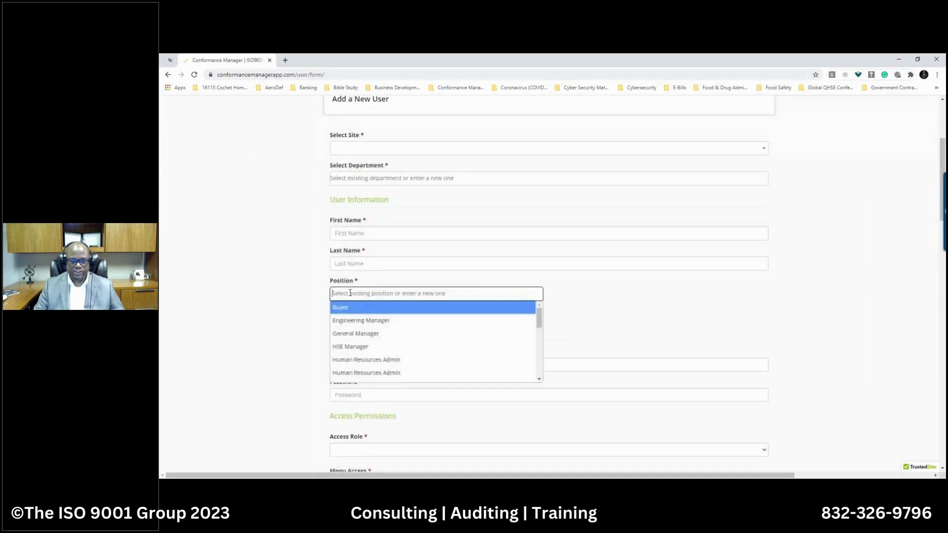
left_click(311, 305)
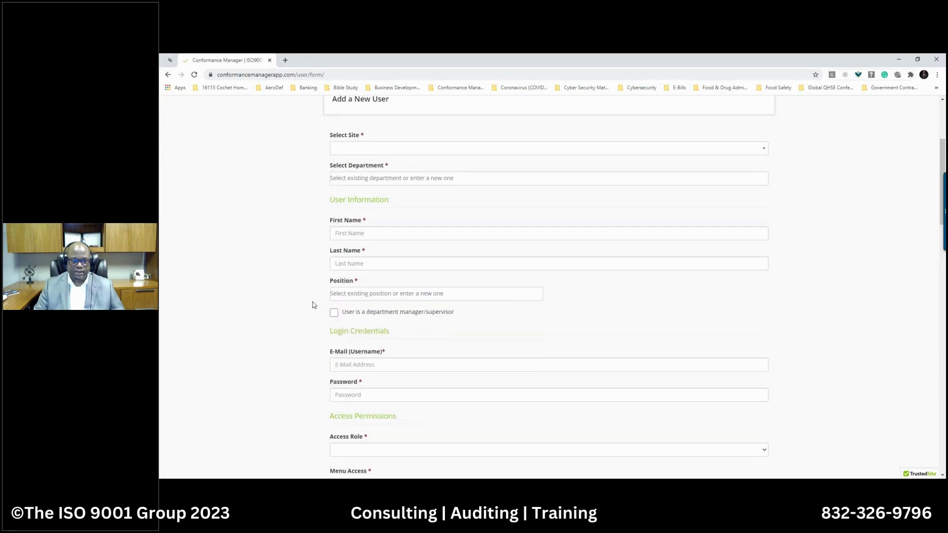
Mark the new user as a department manager/supervisor and view the Report To choices without selecting one.
scroll(321, 296, "down", 1)
left_click(334, 272)
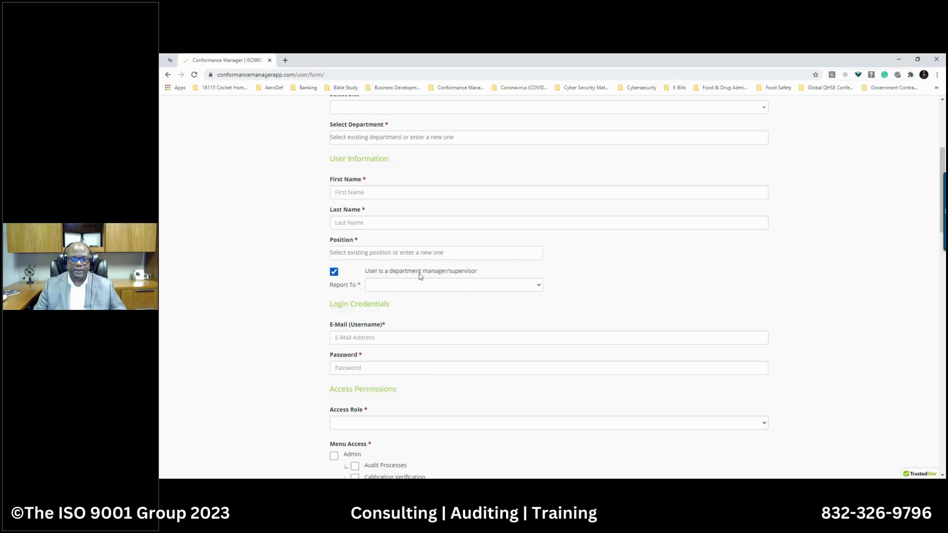
left_click(539, 286)
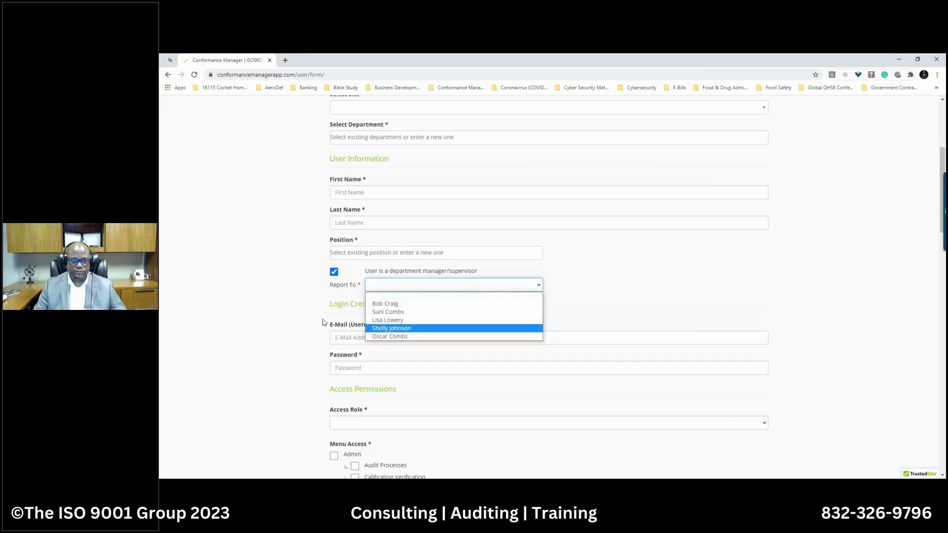
left_click(289, 293)
scroll(291, 294, "down", 1)
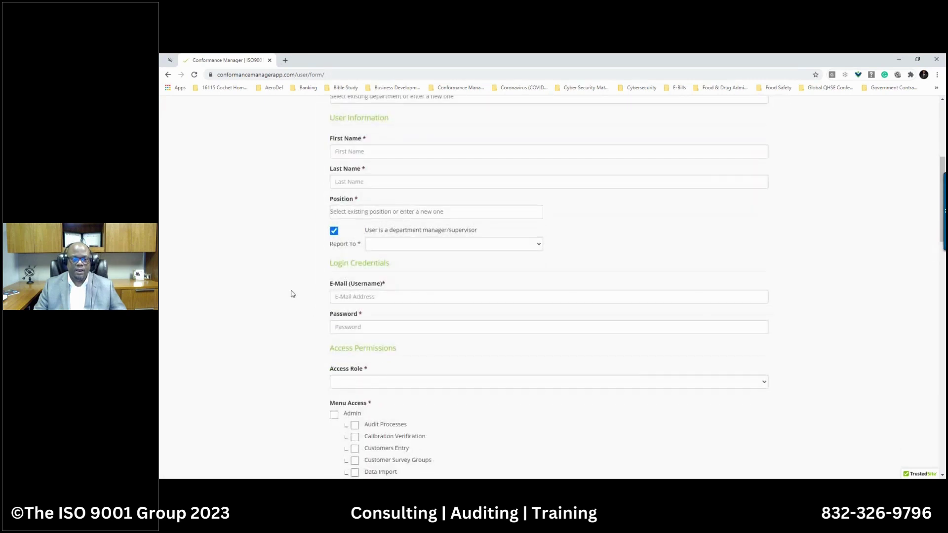
Examine the login credential fields and the Access Role choices in the new user form without filling them in.
left_click(349, 298)
left_click(348, 327)
scroll(351, 341, "down", 2)
left_click(348, 304)
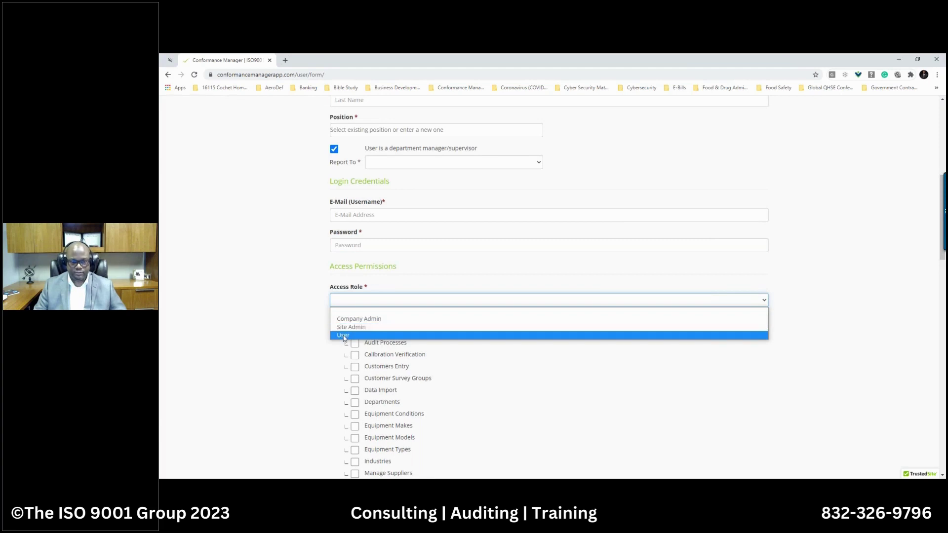
left_click(310, 328)
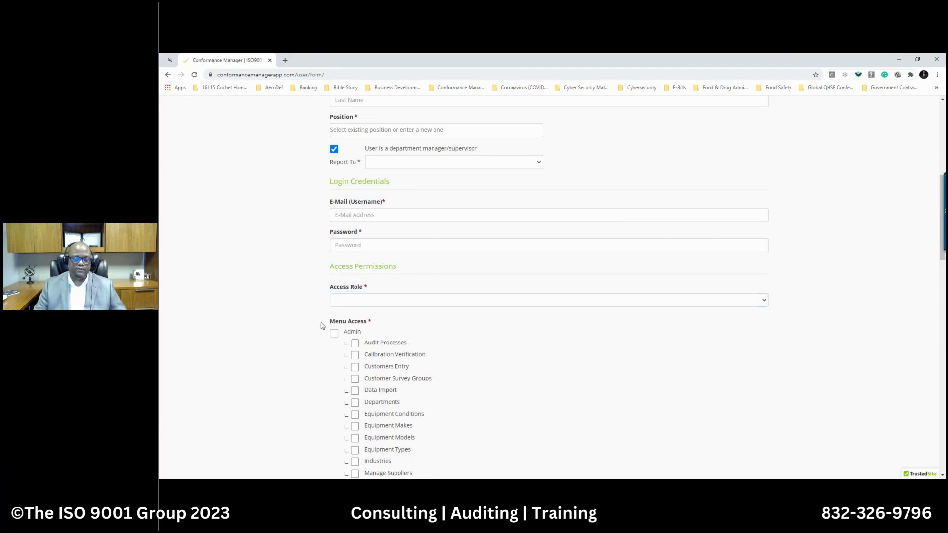
scroll(335, 333, "up", 3)
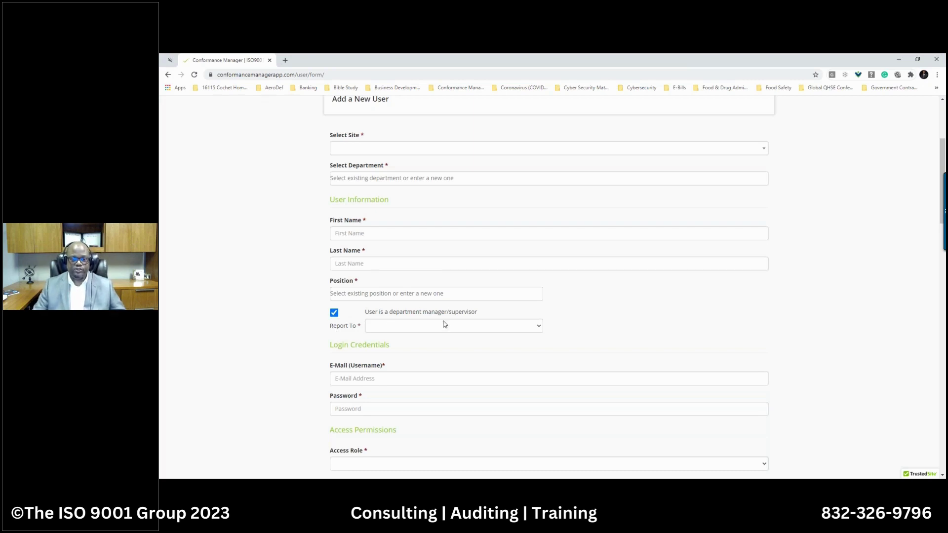
scroll(597, 316, "down", 2)
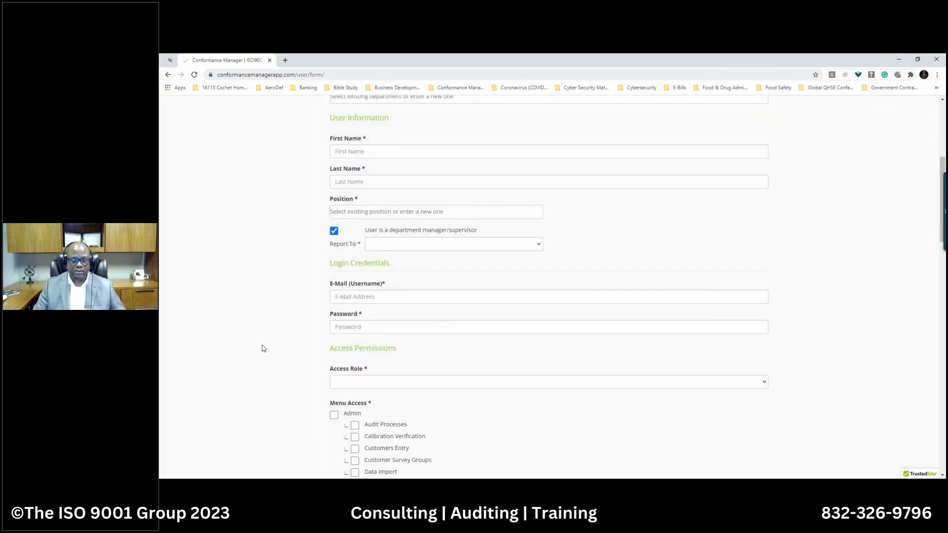
scroll(263, 348, "down", 1)
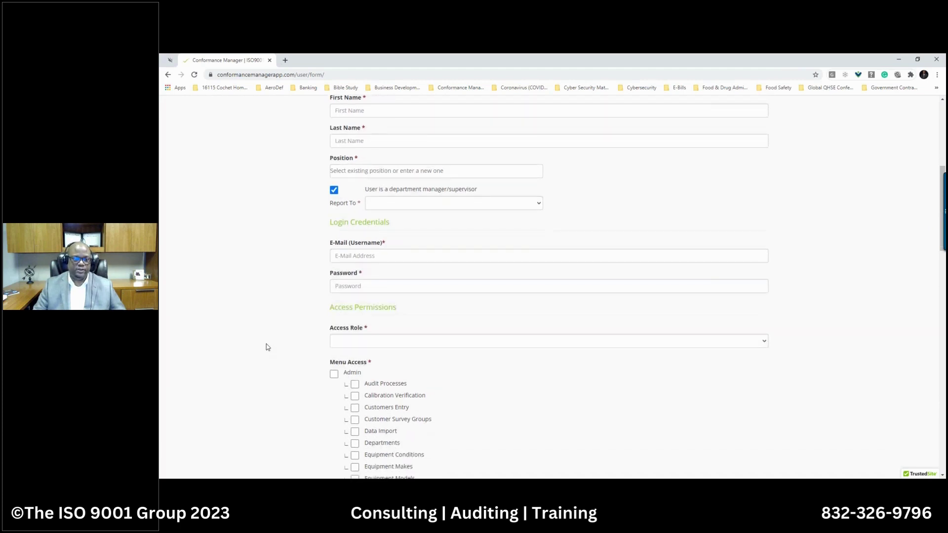
scroll(295, 334, "down", 2)
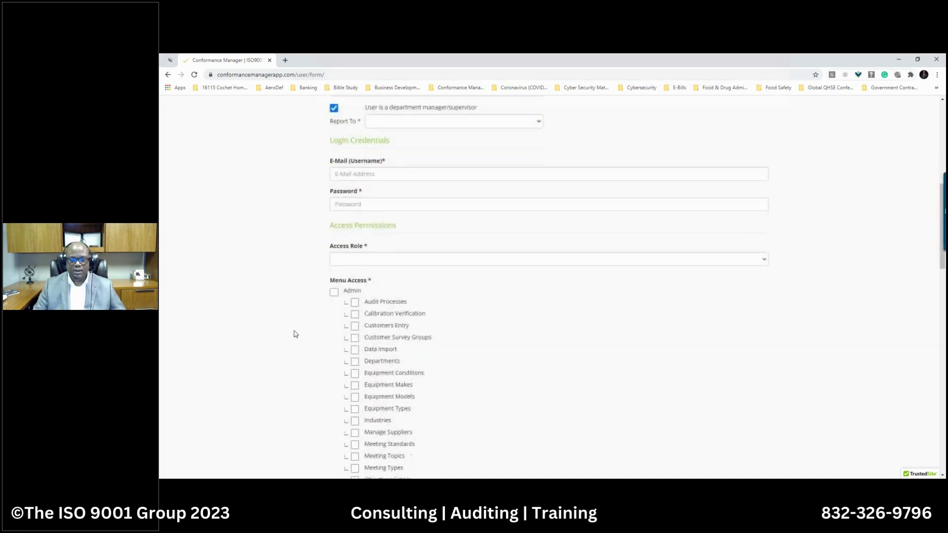
Grant the new user menu access to the whole Admin, Compliance, Document Control, Employees and Equipment groups.
left_click(334, 293)
scroll(331, 316, "down", 5)
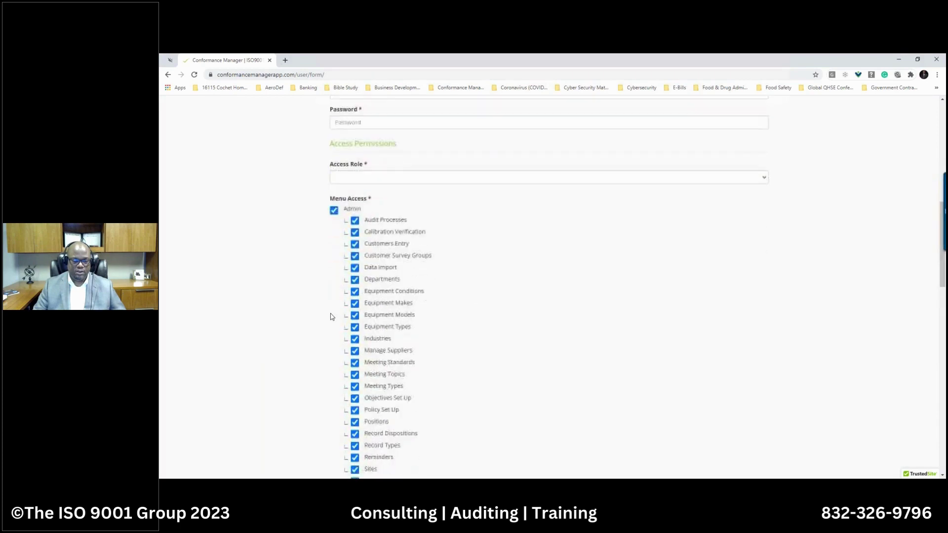
scroll(332, 317, "down", 1)
left_click(334, 353)
scroll(333, 340, "down", 3)
left_click(334, 324)
scroll(336, 349, "down", 1)
scroll(335, 349, "down", 1)
left_click(334, 337)
left_click(334, 418)
scroll(336, 356, "down", 3)
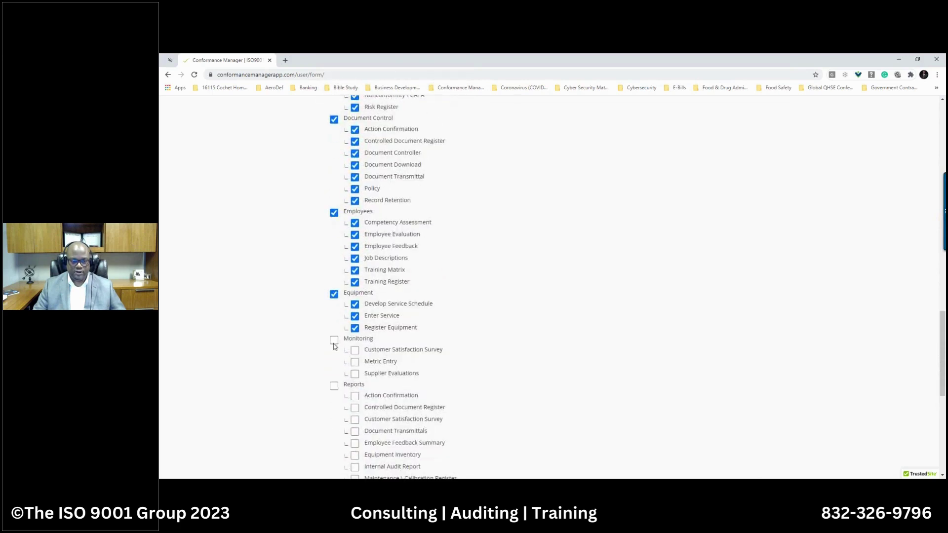
Grant menu access to the Reports group, Monitoring's Customer Satisfaction Survey and further entries near the end of the access list.
left_click(333, 387)
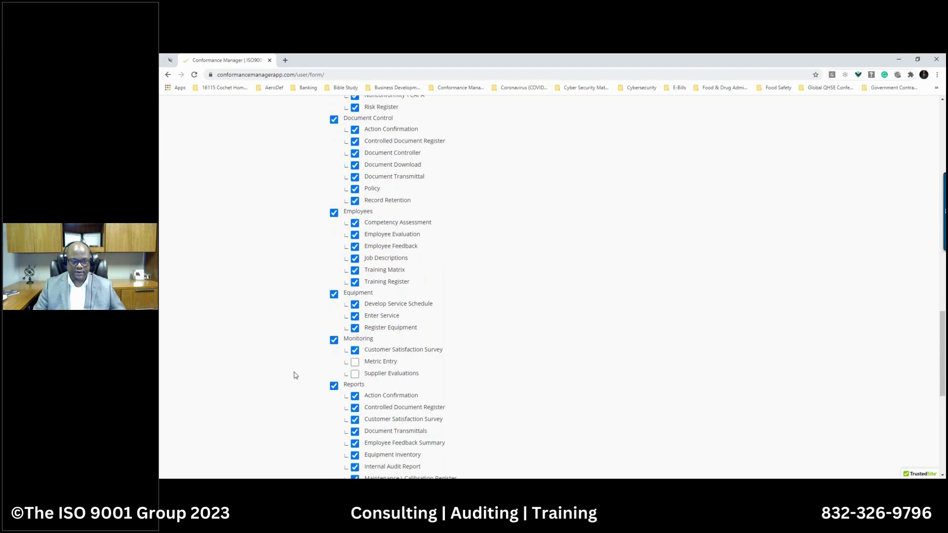
scroll(295, 375, "down", 3)
left_click(354, 393)
scroll(335, 390, "down", 2)
left_click(334, 370)
scroll(434, 388, "up", 10)
scroll(435, 391, "up", 5)
scroll(435, 390, "up", 4)
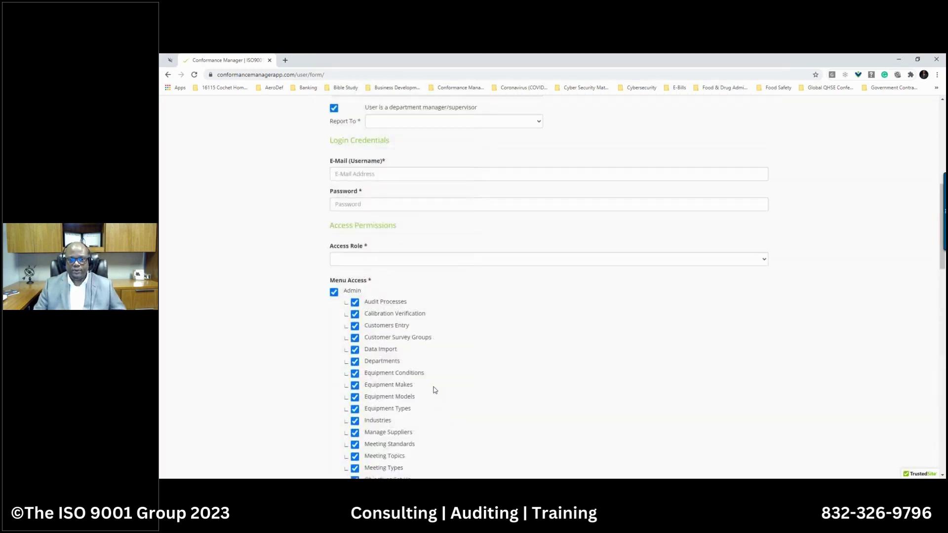
Compare the menu access permissions with the modules in the site navigation, including Compliance and Monitoring.
scroll(434, 388, "down", 2)
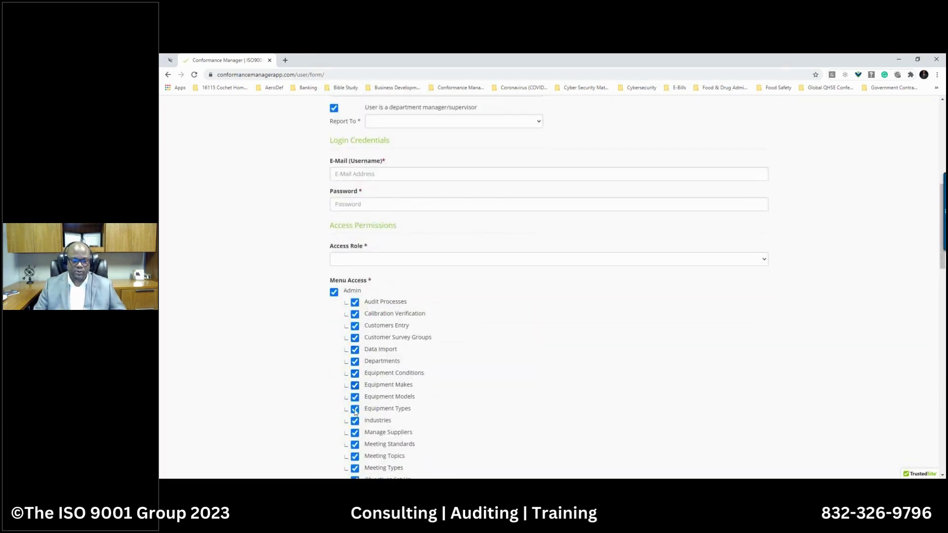
scroll(366, 425, "up", 7)
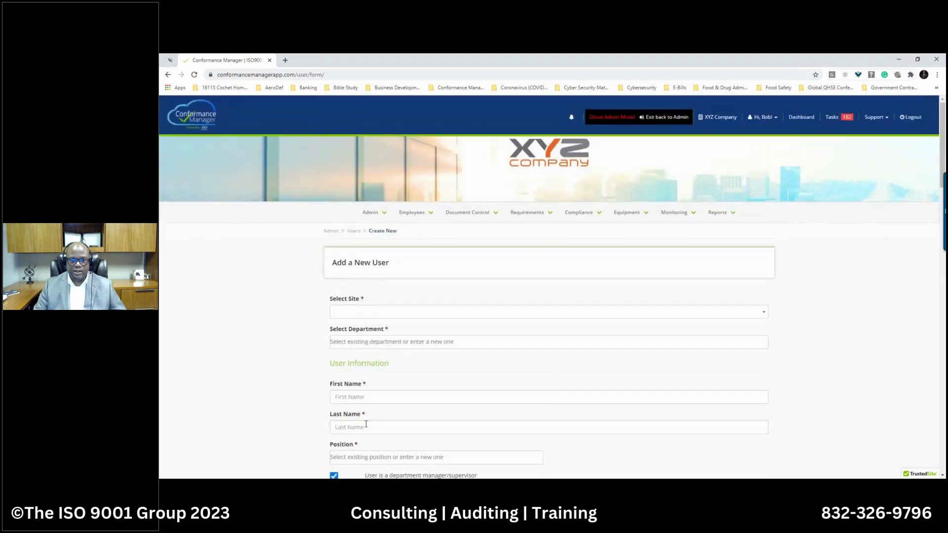
left_click(385, 213)
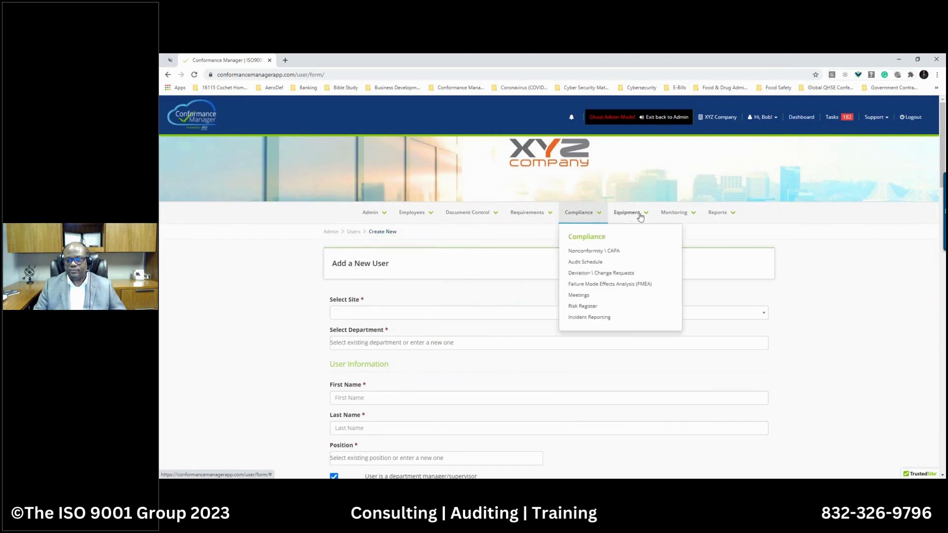
mouse_move(687, 218)
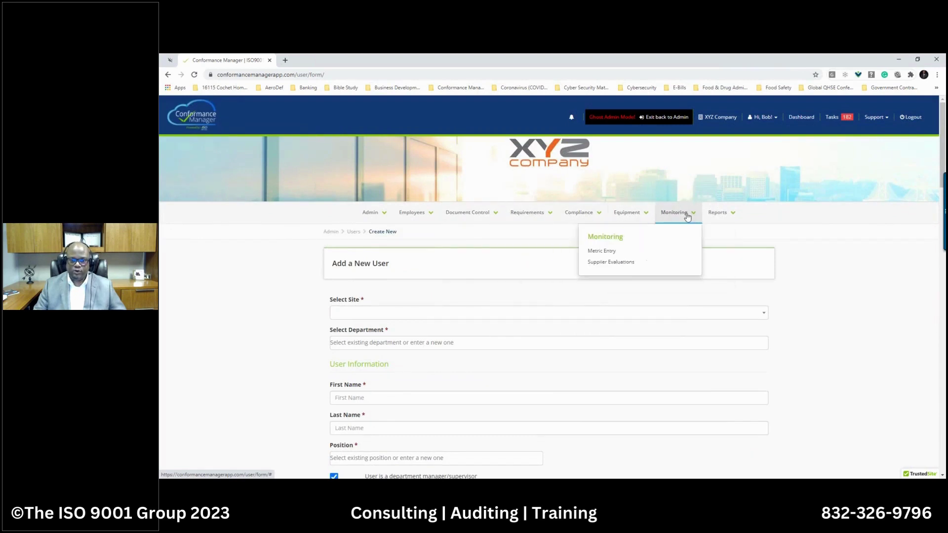
Open the company sites list from the administration area and start creating a new site.
mouse_move(381, 216)
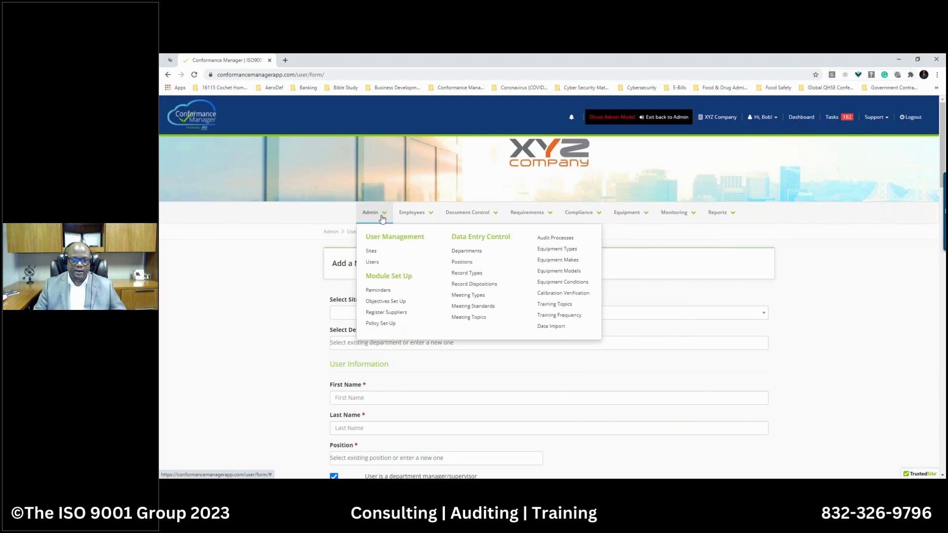
left_click(371, 250)
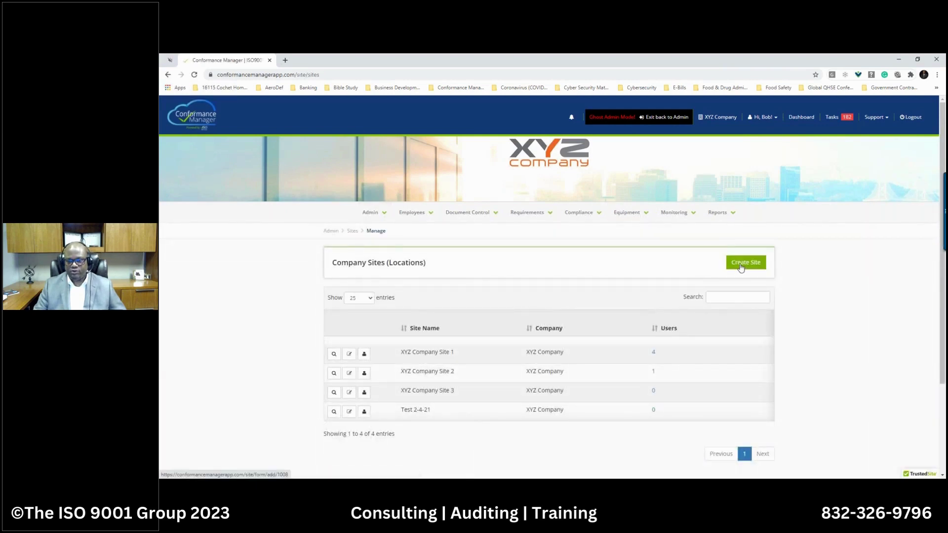
left_click(741, 265)
Examine the site name, number of employees and site address fields in the new site form without filling them in.
scroll(429, 321, "down", 1)
scroll(395, 303, "down", 1)
left_click(376, 262)
scroll(368, 285, "down", 1)
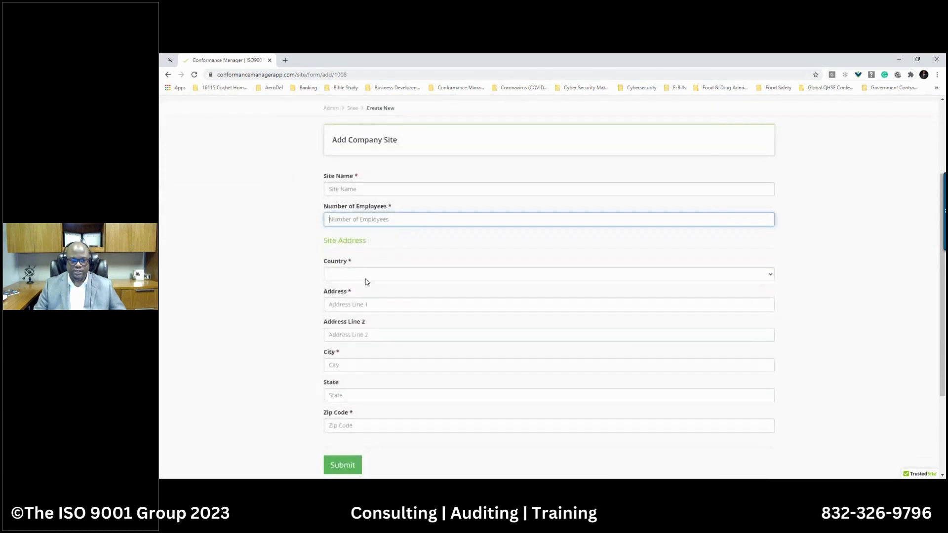
scroll(367, 282, "down", 1)
scroll(367, 282, "up", 2)
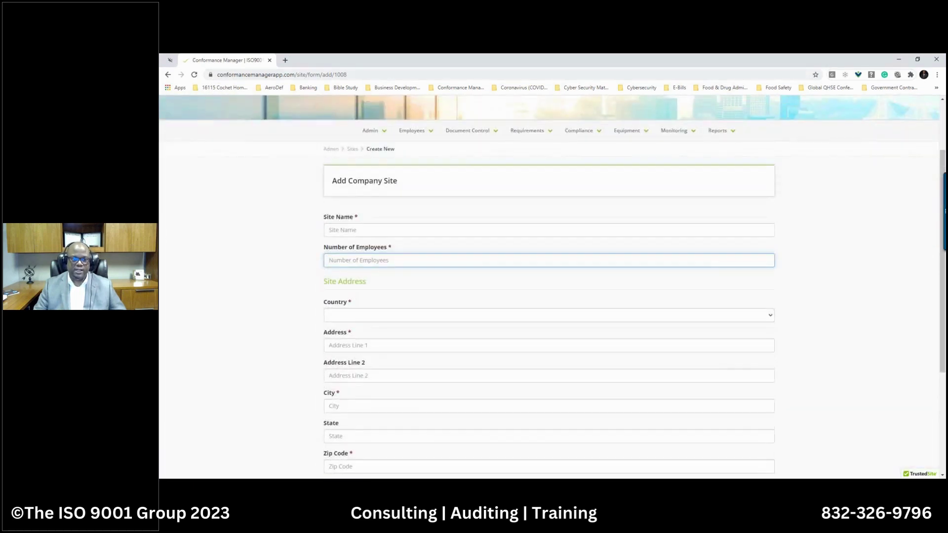
scroll(371, 296, "up", 2)
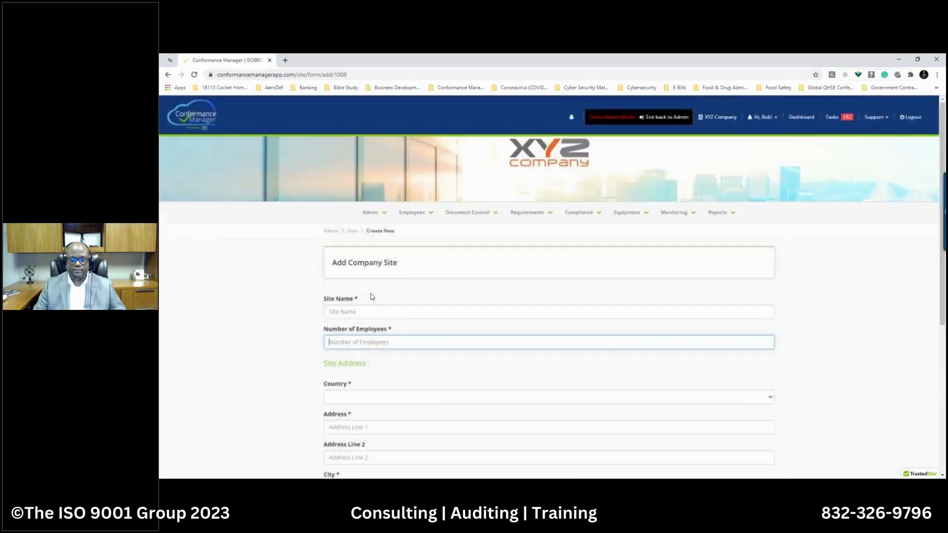
Open the reminders list from the administration area and examine the reminder names, frequencies, assignees and start dates.
left_click(385, 218)
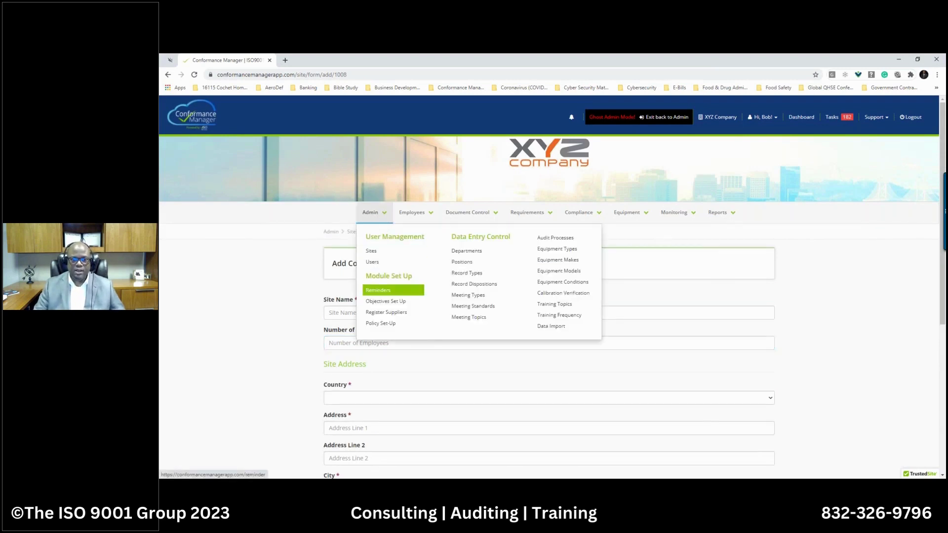
left_click(372, 292)
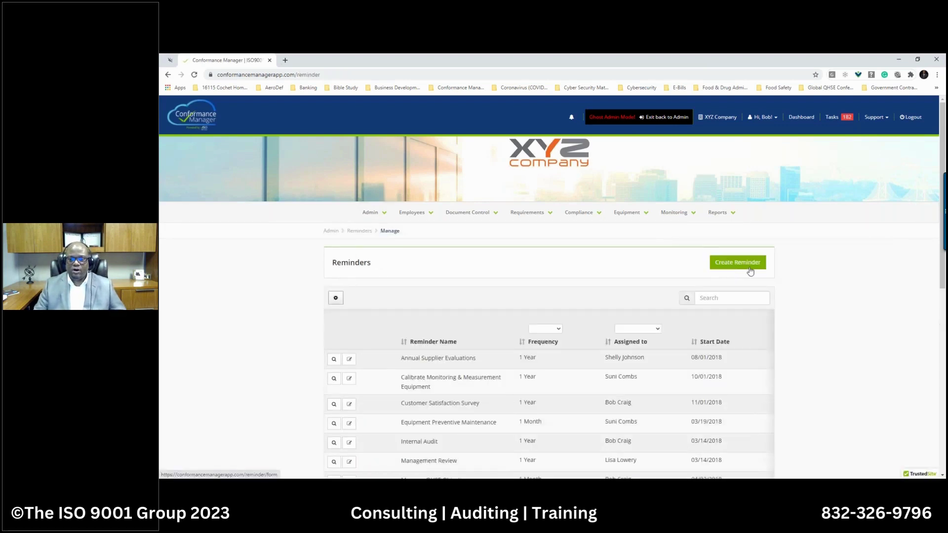
scroll(565, 326, "down", 1)
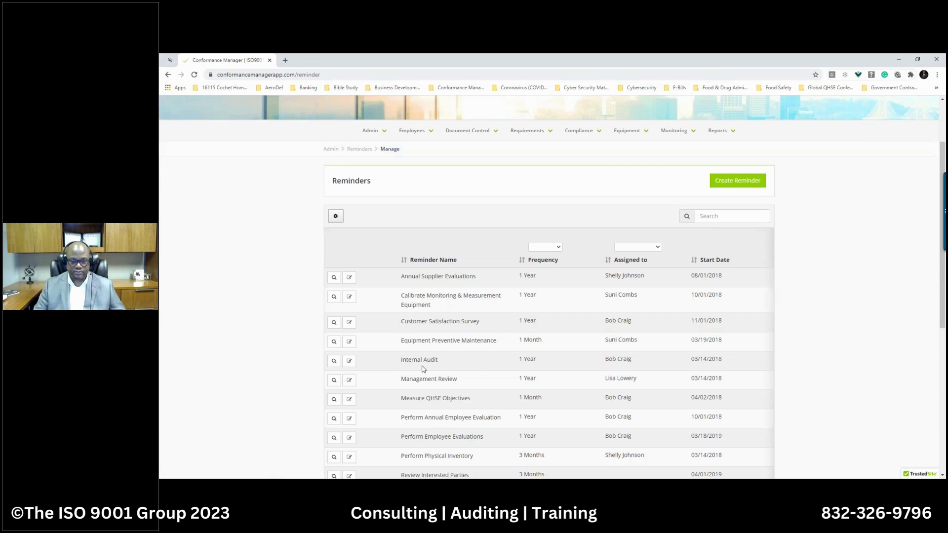
scroll(422, 369, "down", 1)
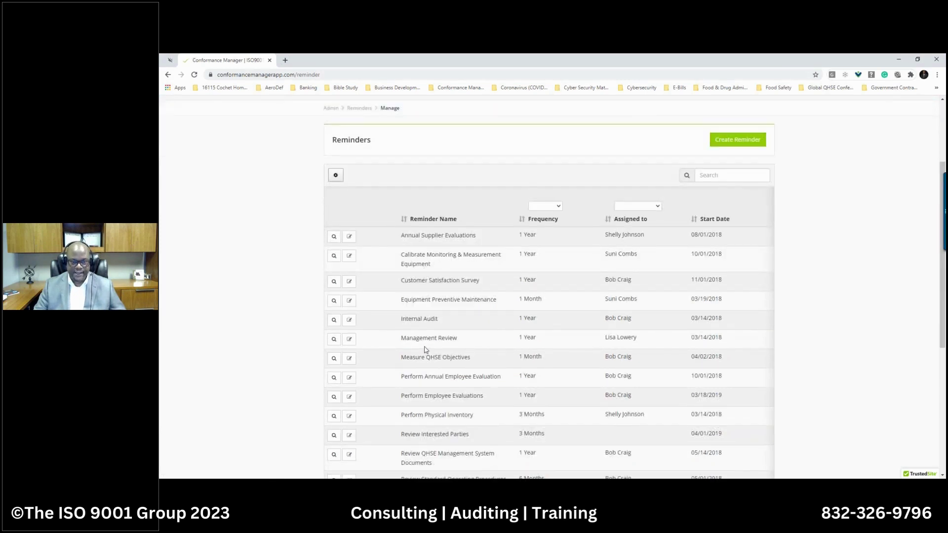
scroll(425, 350, "down", 1)
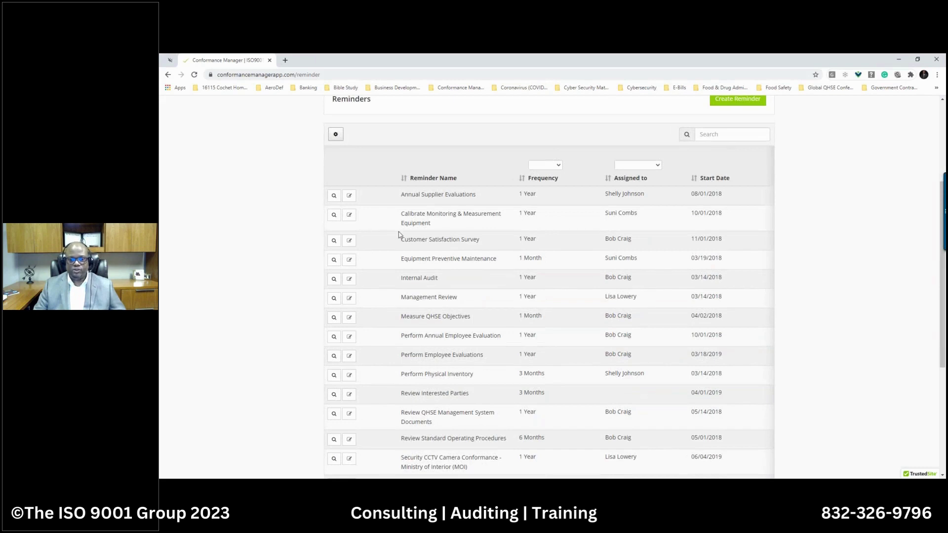
View the details of the Annual Supplier Evaluations reminder.
left_click(333, 195)
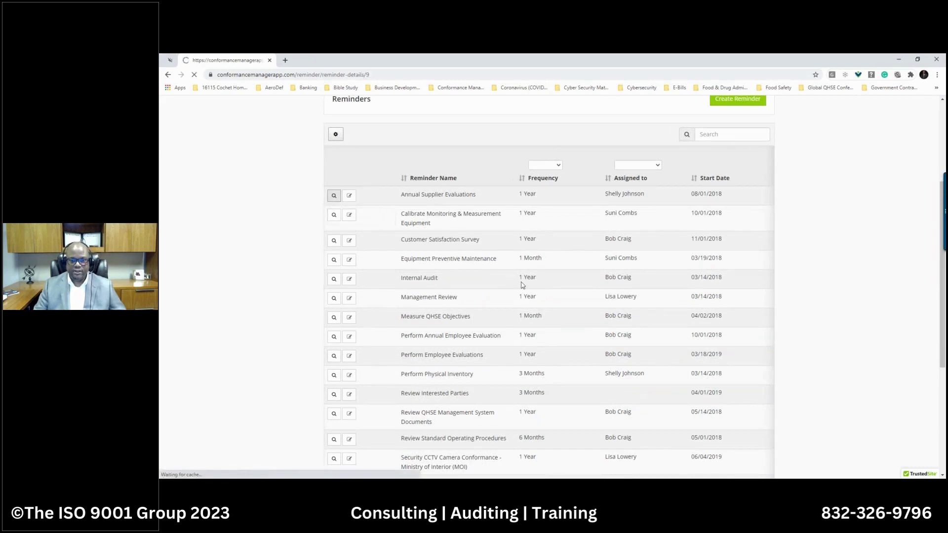
scroll(473, 306, "down", 1)
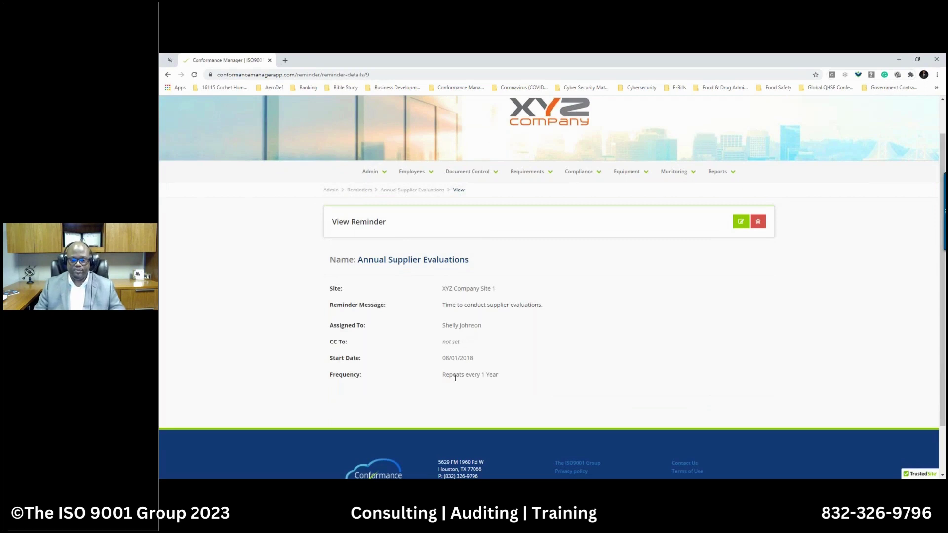
scroll(473, 372, "up", 1)
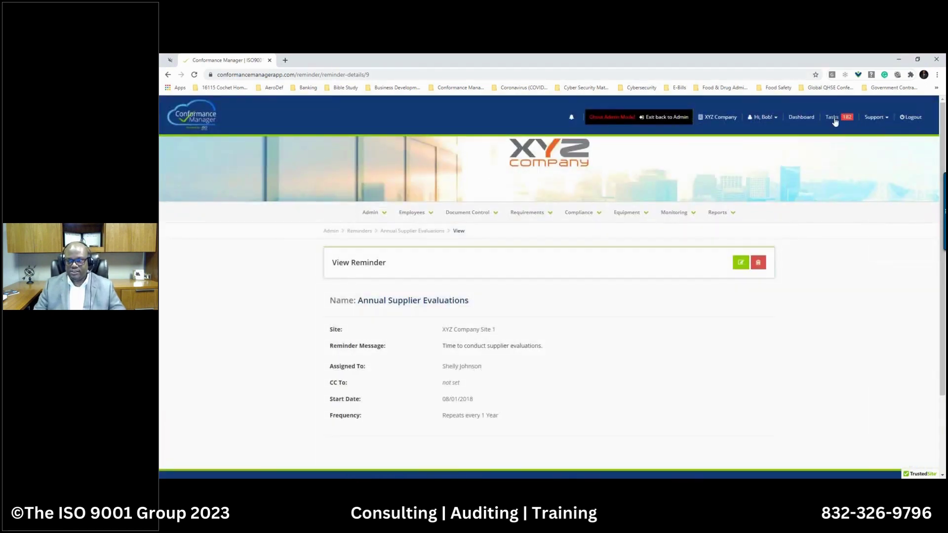
Open the quality objectives setup from the administration area and examine the listed objectives, targets and monitoring frequencies.
left_click(385, 214)
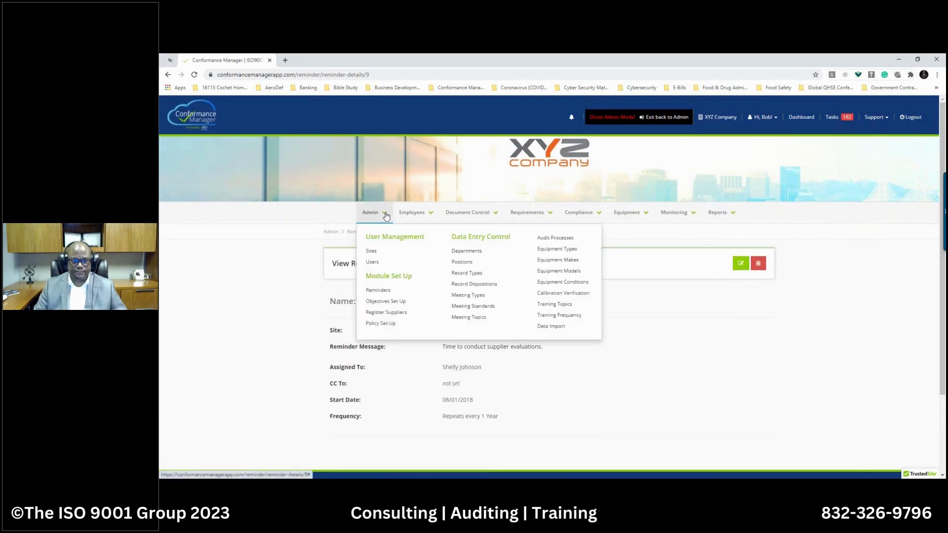
left_click(378, 303)
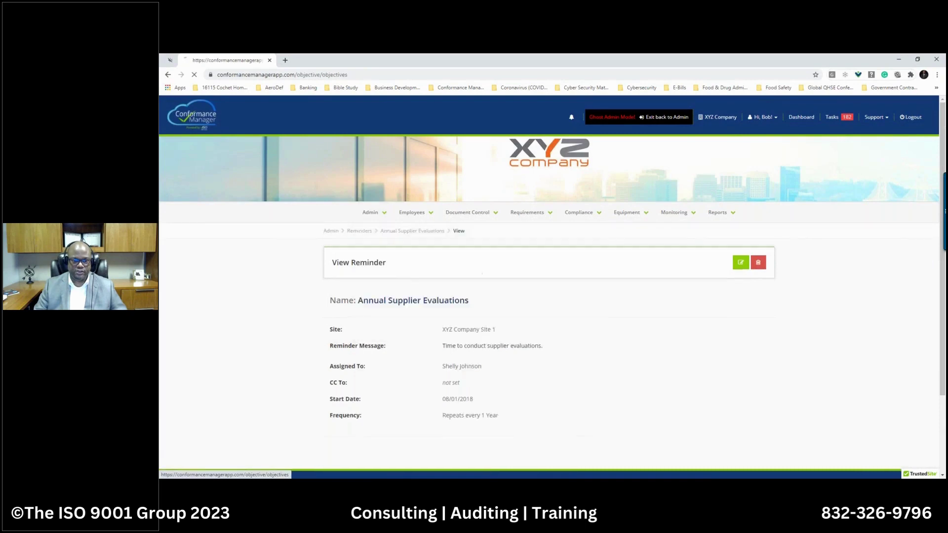
scroll(448, 334, "down", 3)
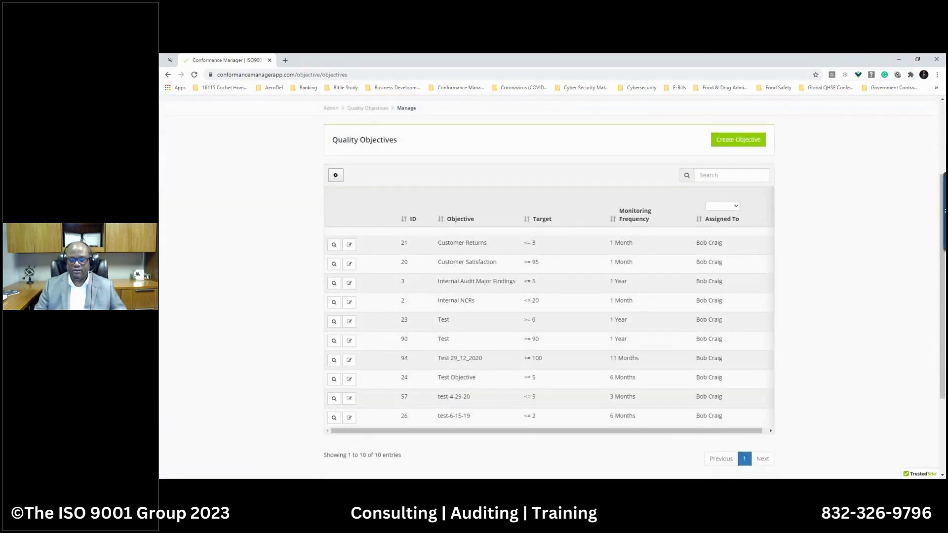
scroll(548, 296, "up", 1)
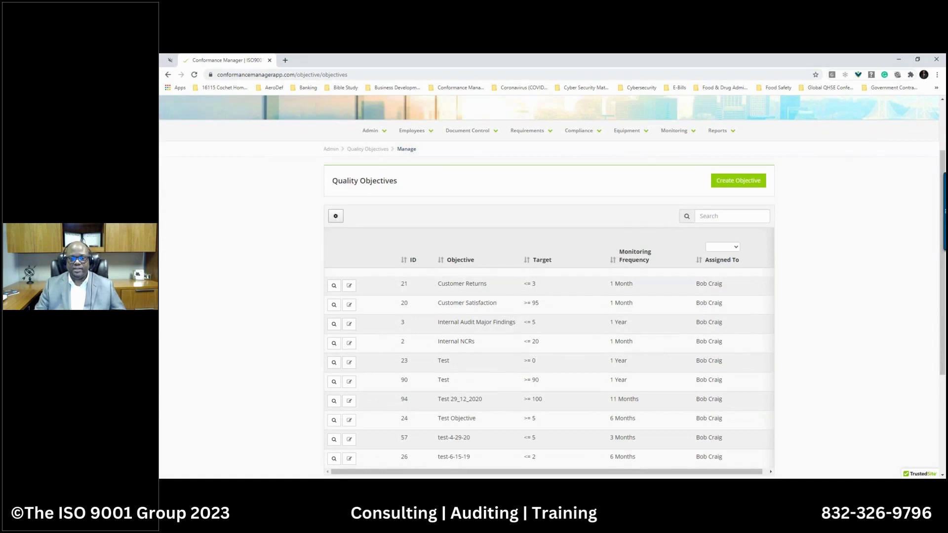
scroll(449, 336, "up", 1)
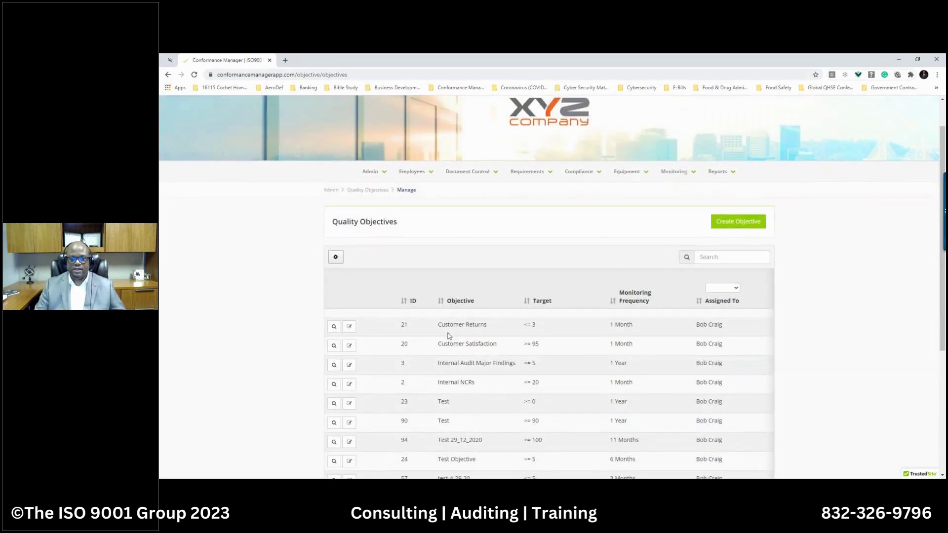
Open the registered suppliers list from the administration area and examine the listed companies and their locations.
left_click(386, 174)
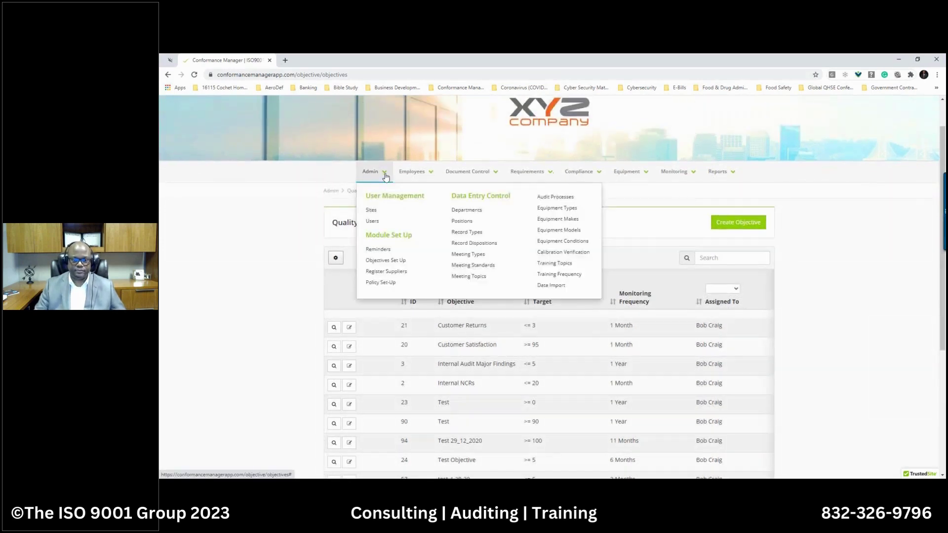
left_click(383, 273)
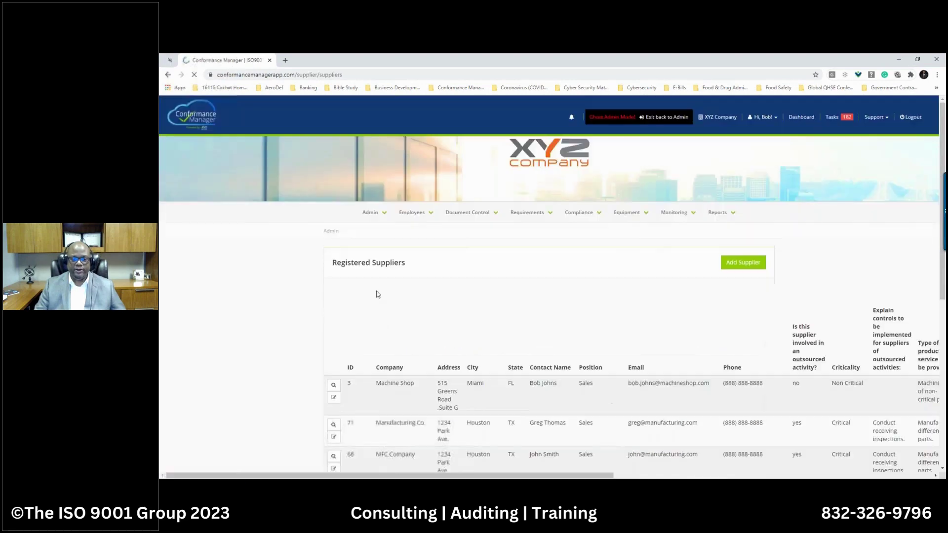
scroll(448, 349, "down", 3)
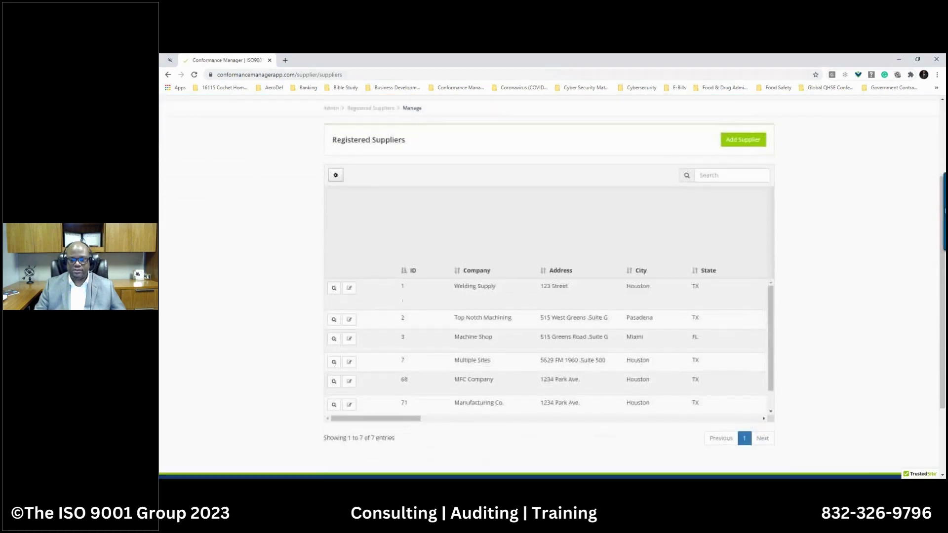
View the Welding Supply supplier record and review its company information, criticality assessment, scope and capability, and evaluation details.
left_click(334, 288)
scroll(484, 293, "down", 6)
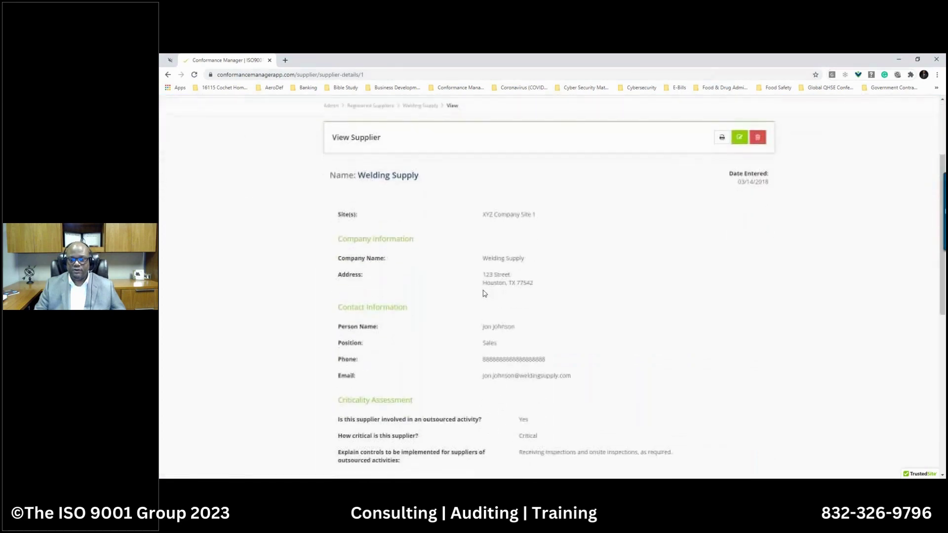
scroll(484, 294, "down", 4)
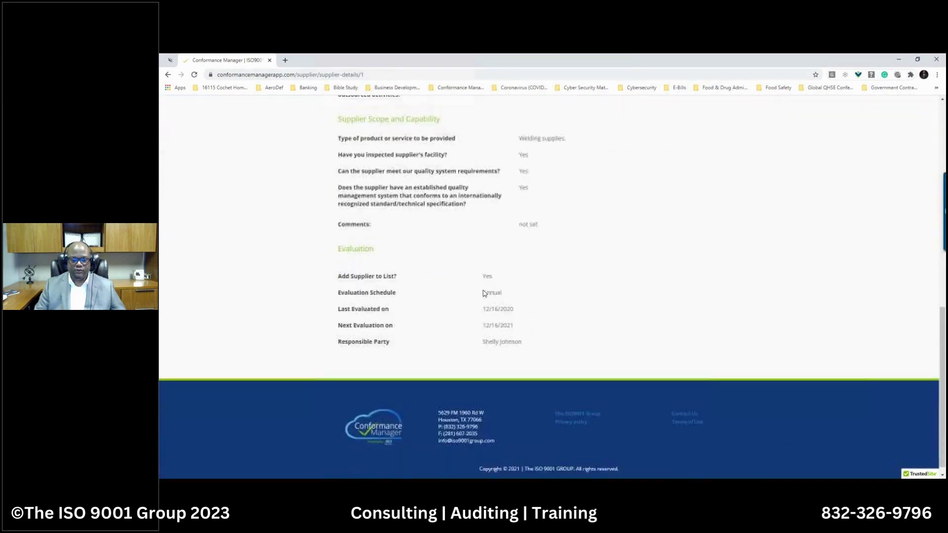
scroll(484, 293, "up", 7)
scroll(484, 293, "up", 3)
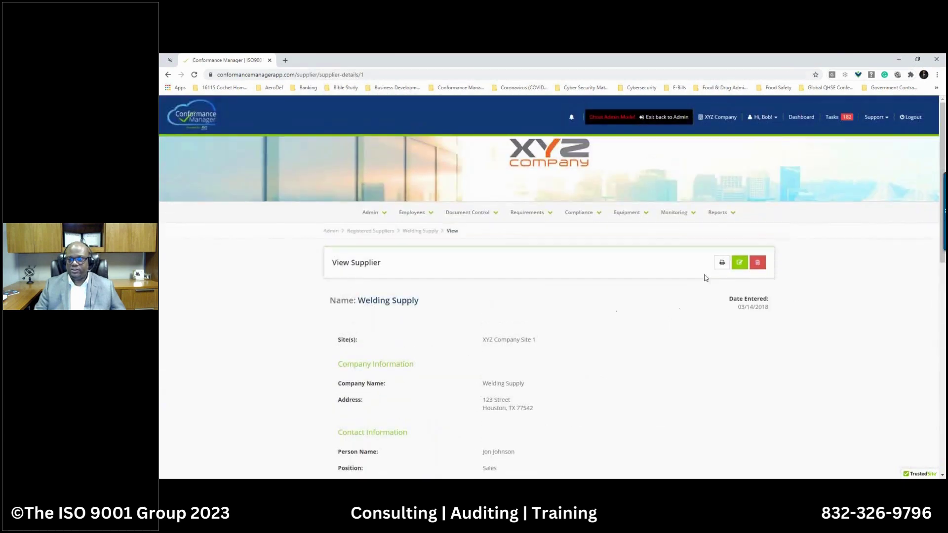
Open the print view of the Welding Supply record, review its contents and close it.
left_click(721, 263)
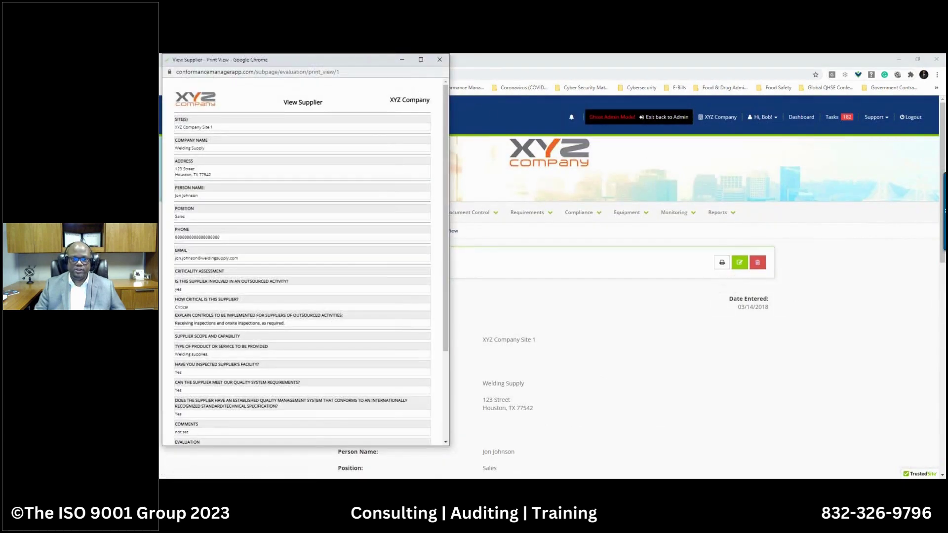
left_click_drag(345, 64, 561, 101)
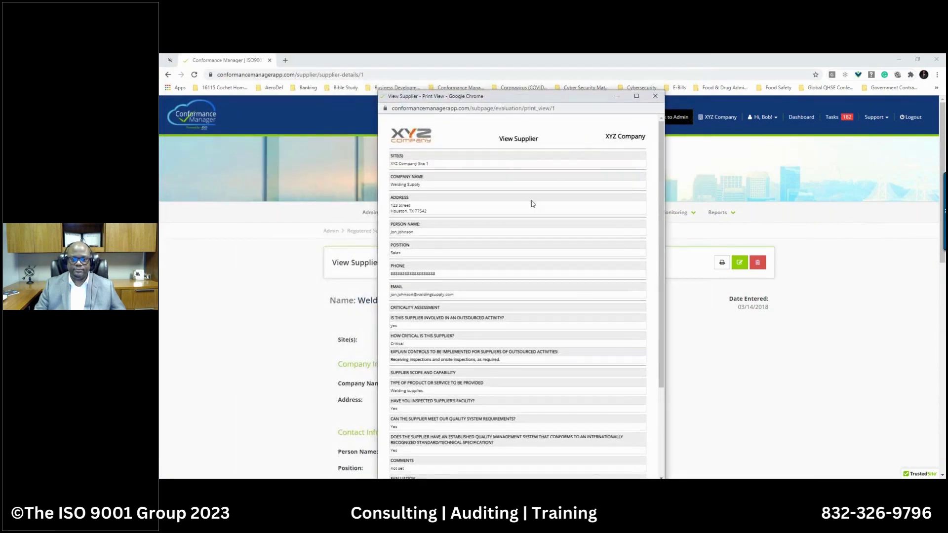
scroll(532, 203, "down", 6)
scroll(532, 203, "up", 6)
left_click(655, 96)
Open the company policies setup from the administration area and request the details of the Site Policy.
left_click(378, 212)
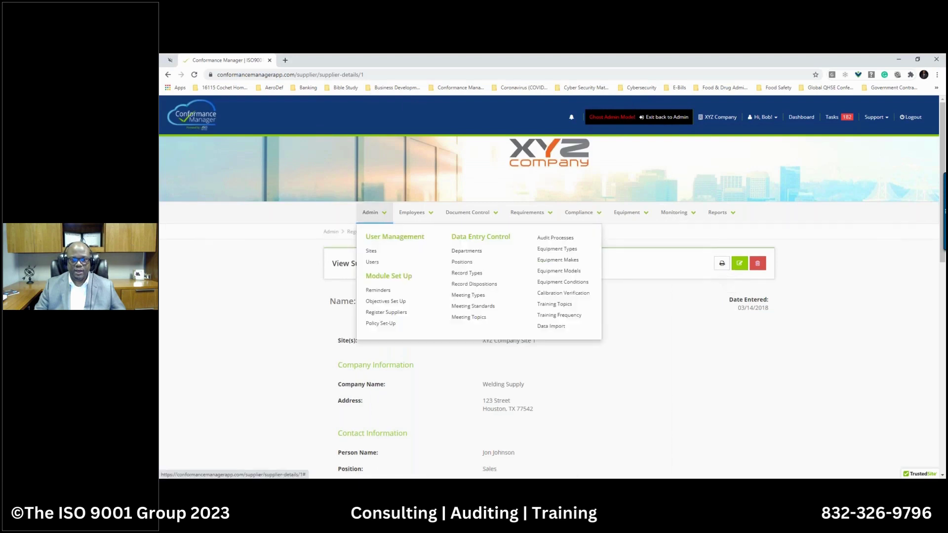
left_click(387, 326)
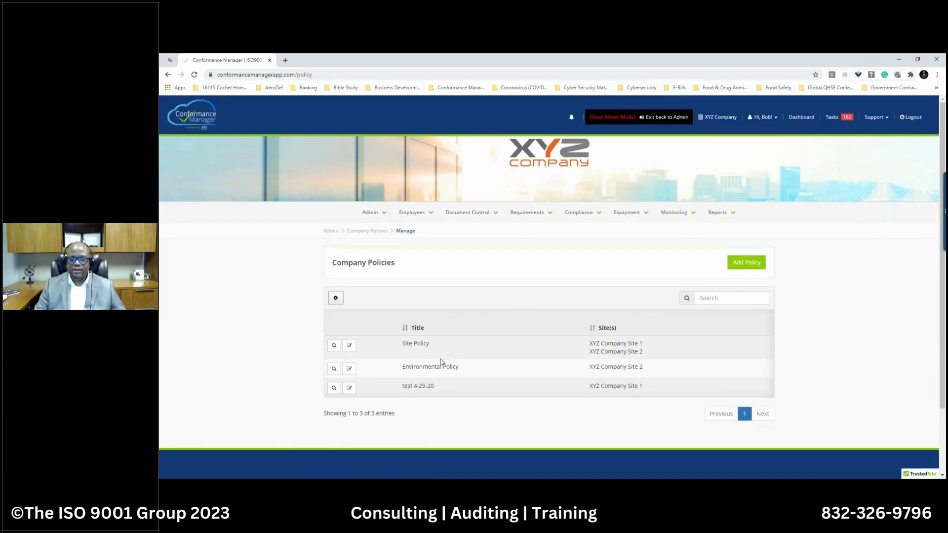
left_click(334, 346)
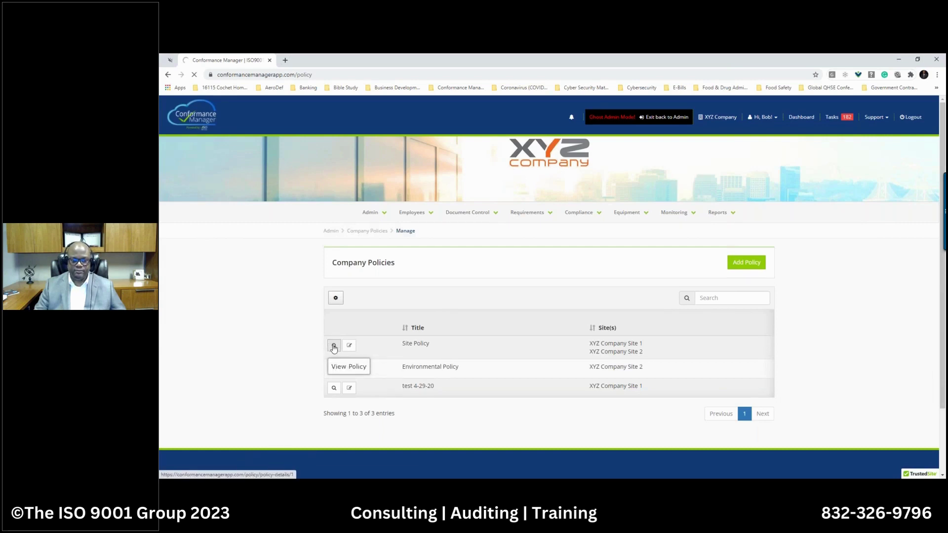
Open the Company Policy page from document control and read the Site Policy statement.
left_click(415, 214)
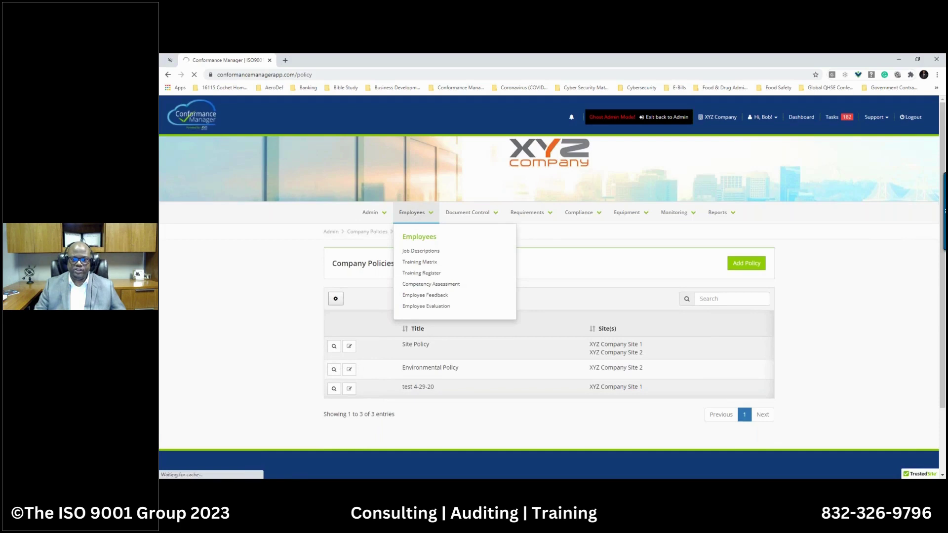
left_click(464, 213)
left_click(458, 252)
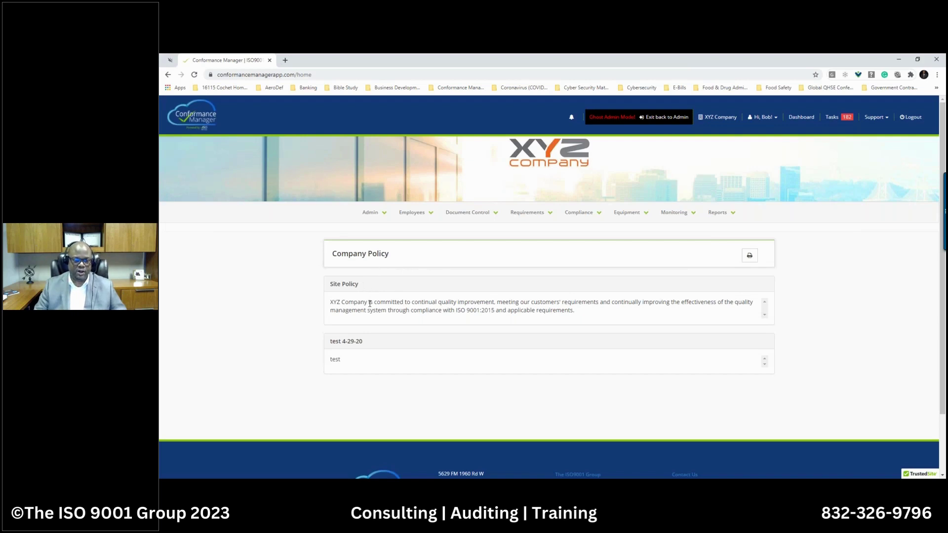
Open the company departments setup from the administration area and examine the department name field and existing departments.
left_click(385, 217)
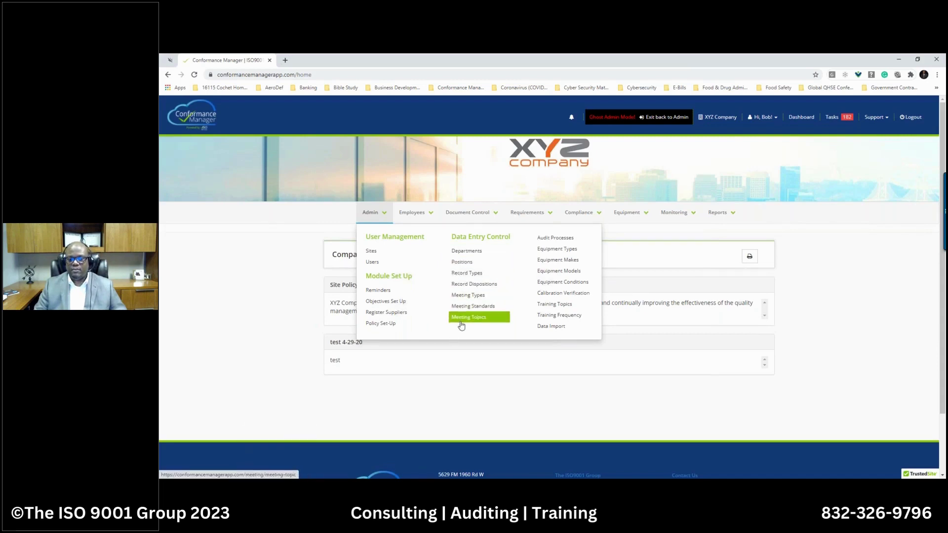
left_click(461, 254)
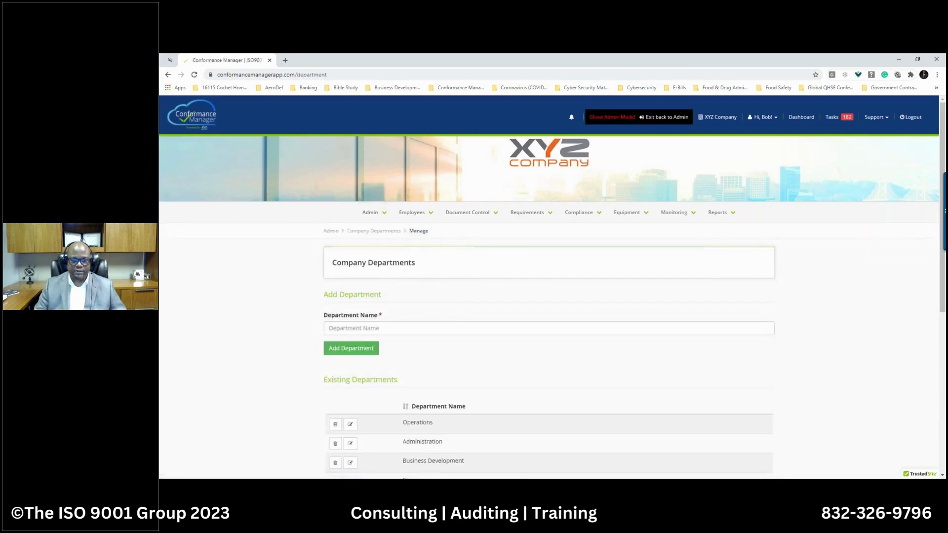
scroll(459, 304, "down", 1)
scroll(390, 249, "up", 1)
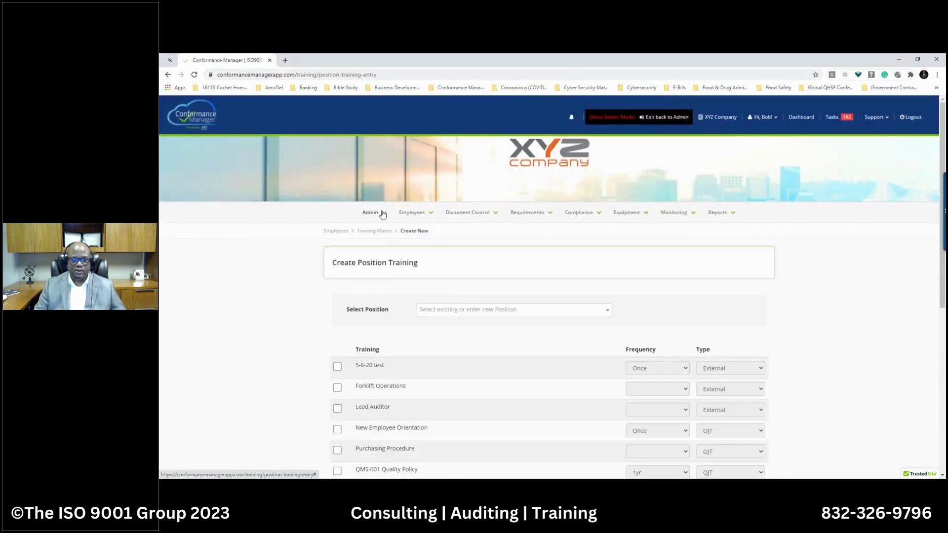
Open the meeting types setup from the administration area and examine the existing meeting types.
left_click(381, 212)
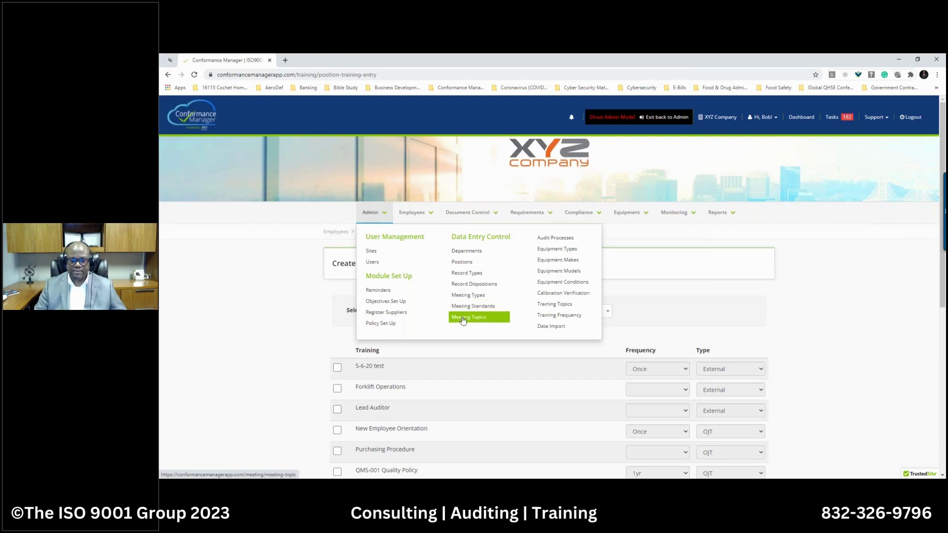
left_click(465, 297)
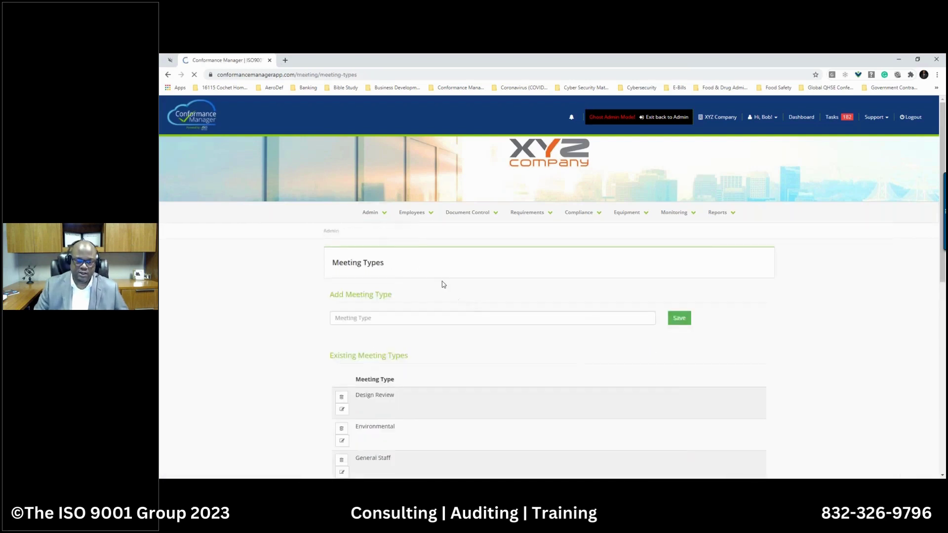
scroll(491, 377, "down", 1)
scroll(496, 372, "down", 4)
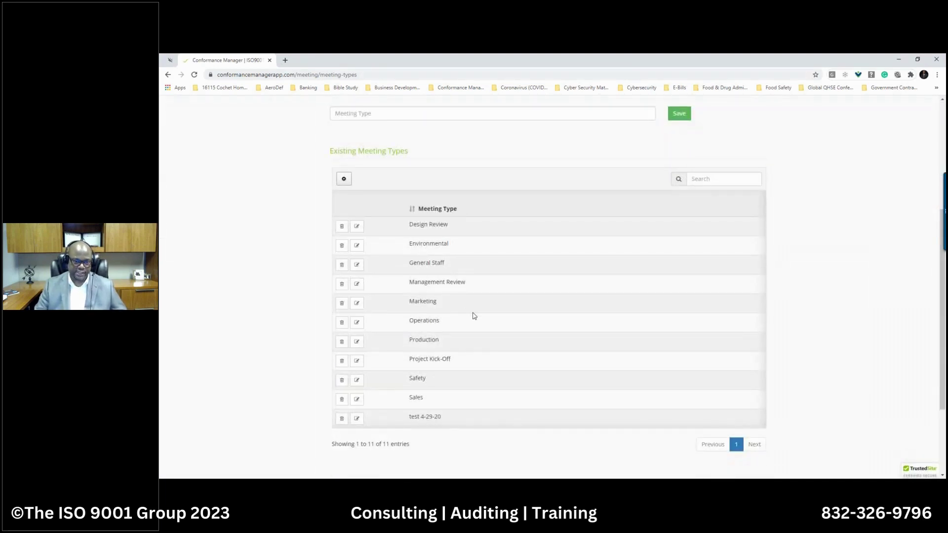
scroll(472, 313, "up", 5)
Open the meeting standards setup from the administration area and examine the existing standards.
left_click(381, 216)
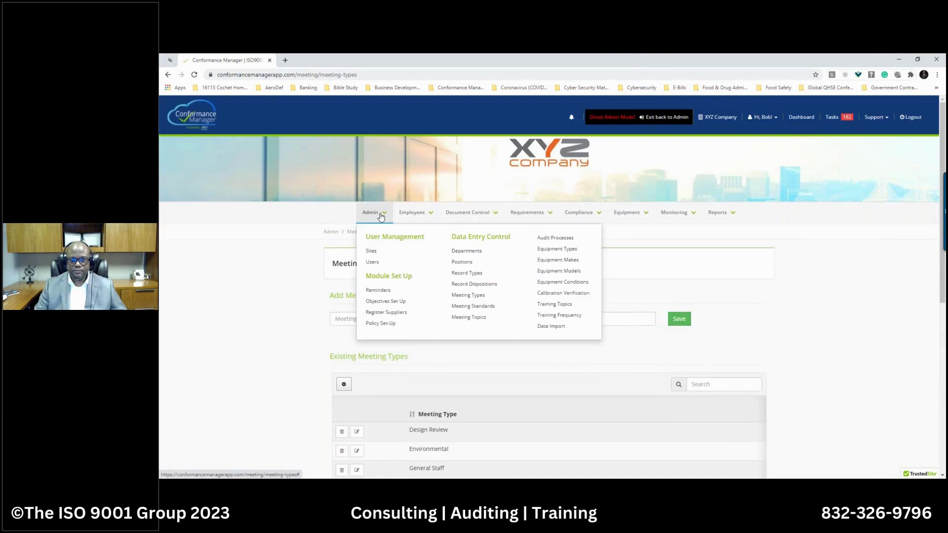
left_click(463, 308)
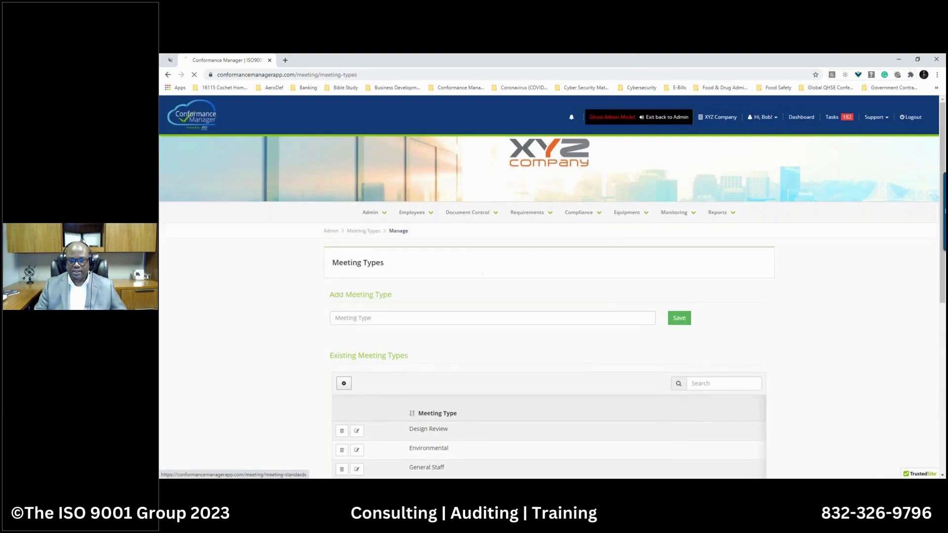
scroll(548, 296, "down", 3)
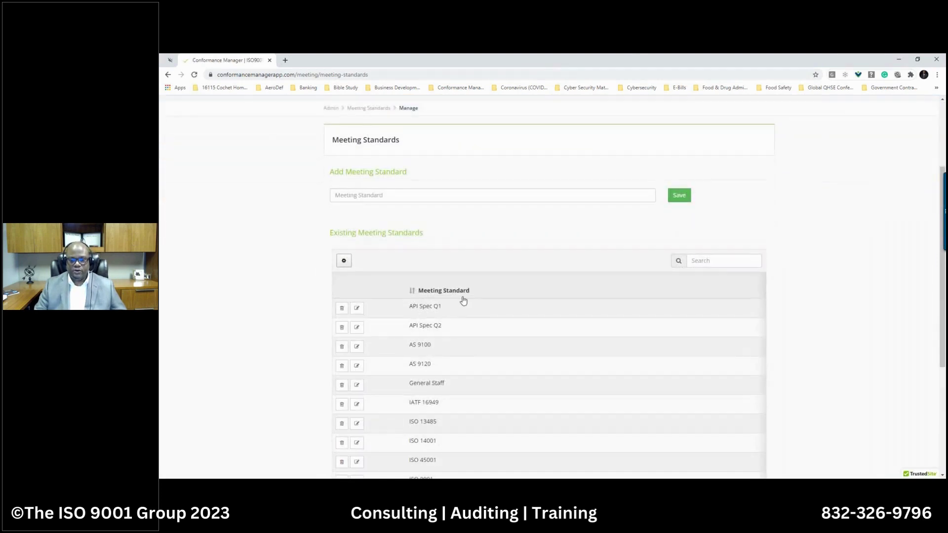
scroll(452, 320, "down", 2)
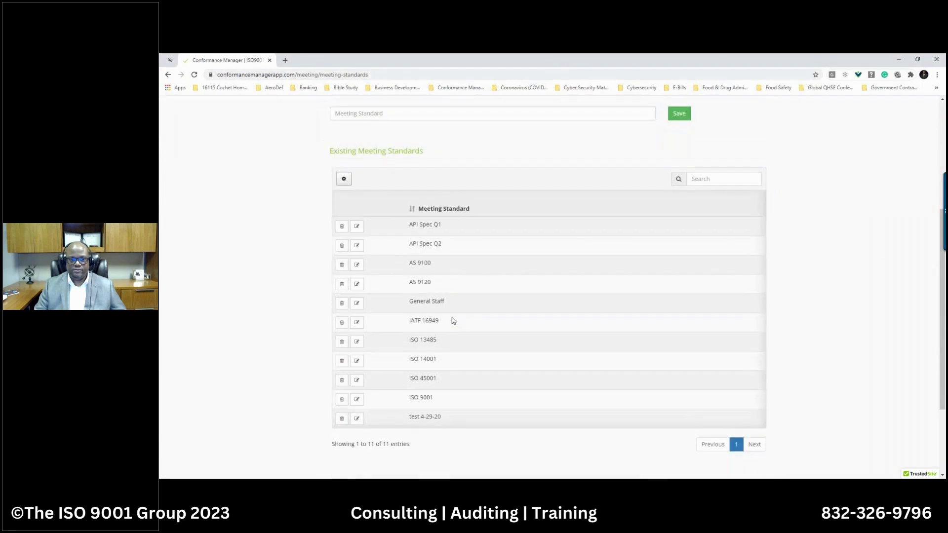
scroll(453, 321, "up", 3)
scroll(453, 321, "down", 2)
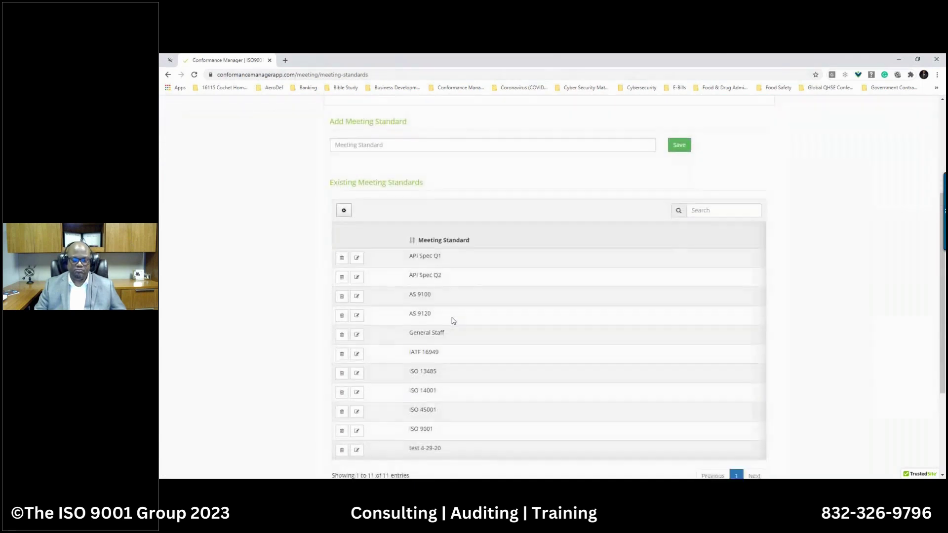
scroll(451, 318, "down", 1)
scroll(452, 318, "up", 5)
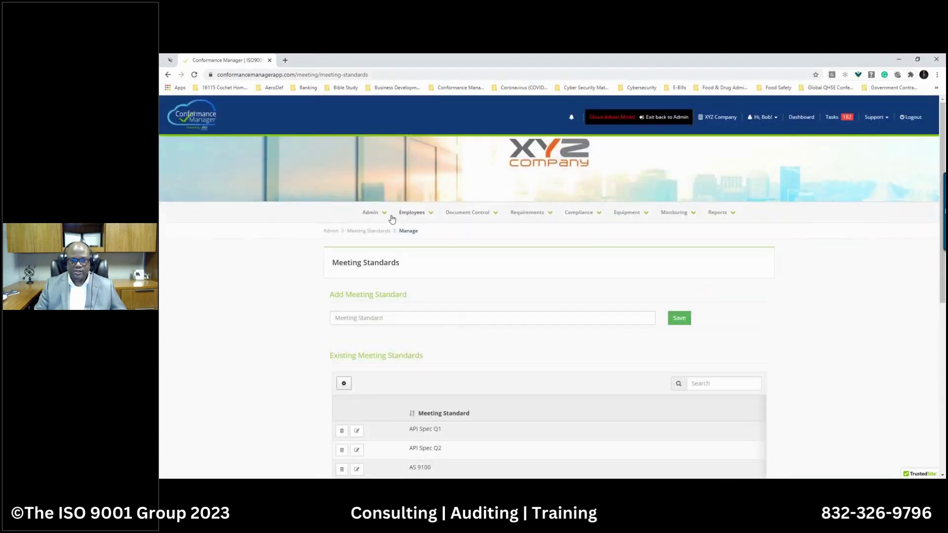
Open the meeting discussion topics setup from the administration area and examine the existing topics with their standards.
left_click(383, 214)
left_click(468, 319)
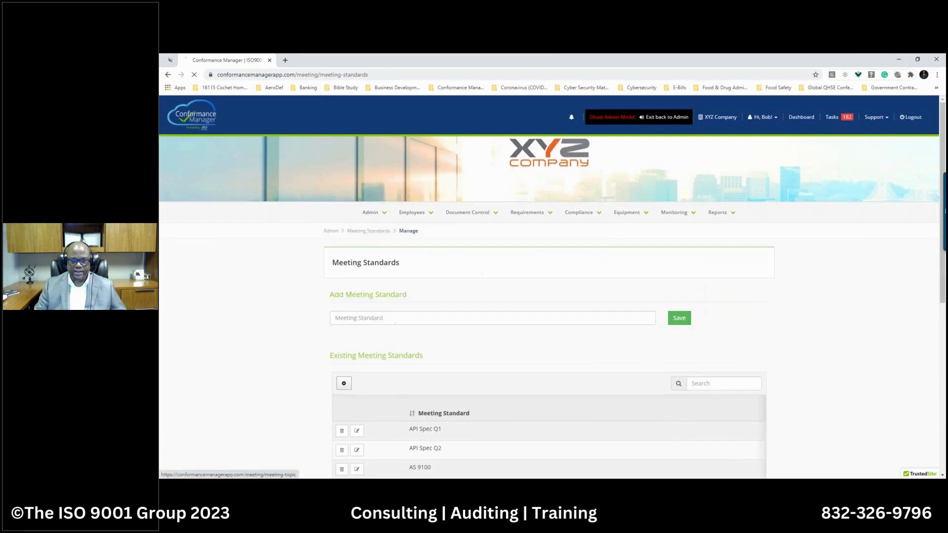
scroll(465, 321, "down", 3)
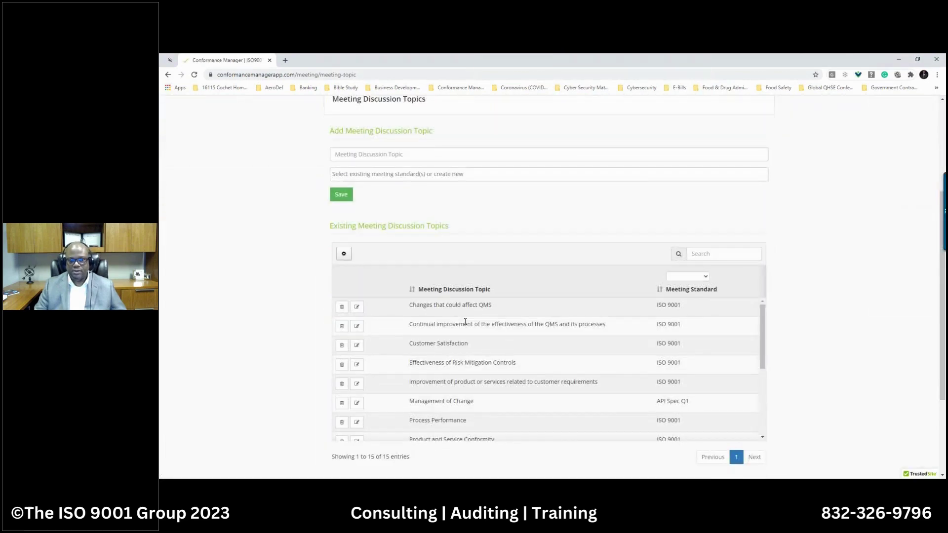
Examine the new discussion topic field and the selectable meeting standards without choosing or entering anything.
left_click(409, 156)
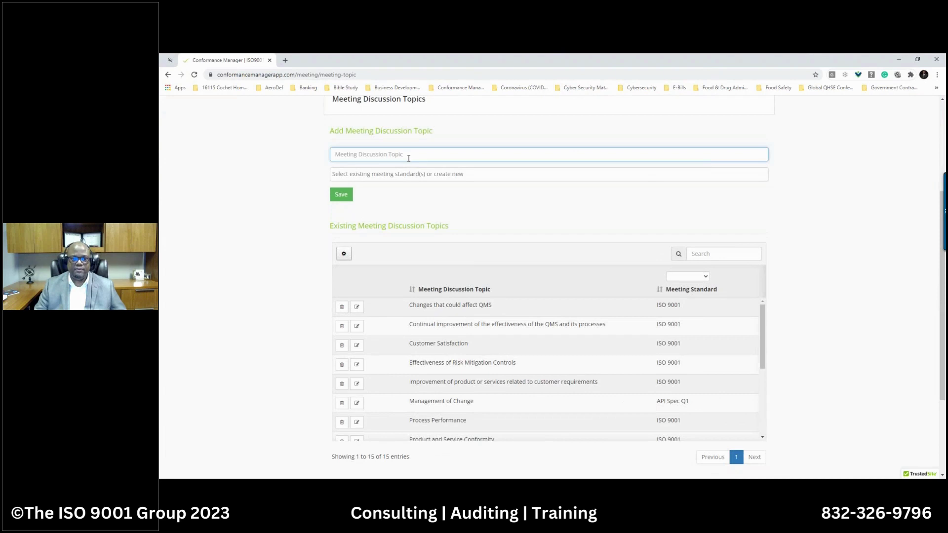
left_click(409, 177)
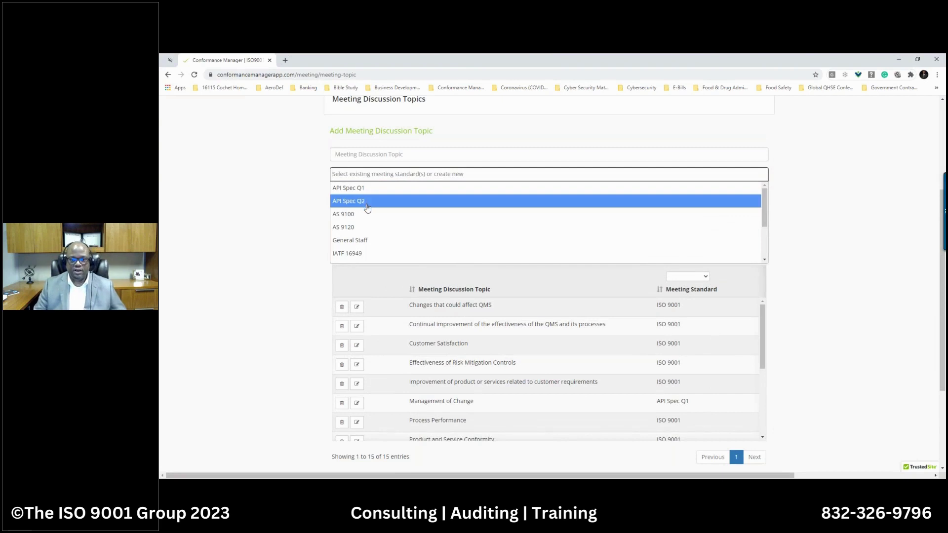
left_click(317, 266)
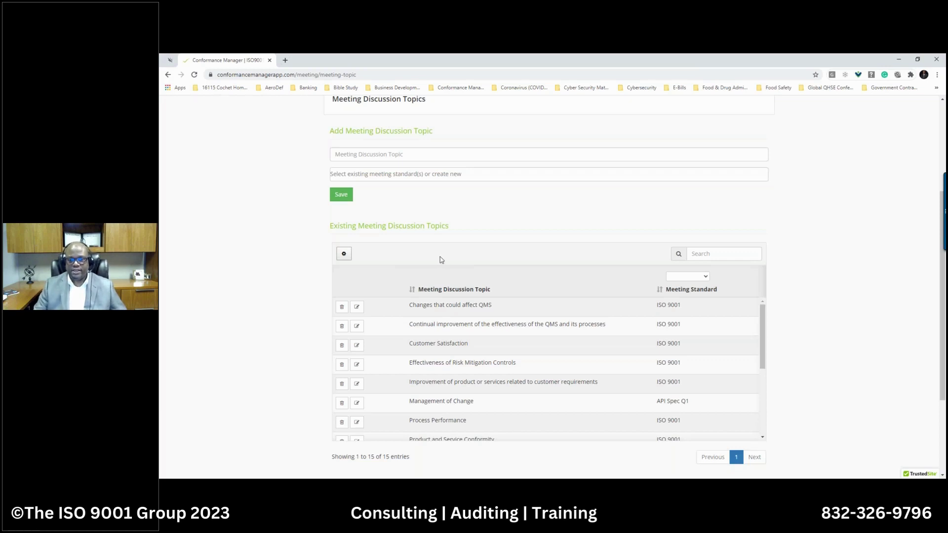
scroll(441, 260, "up", 3)
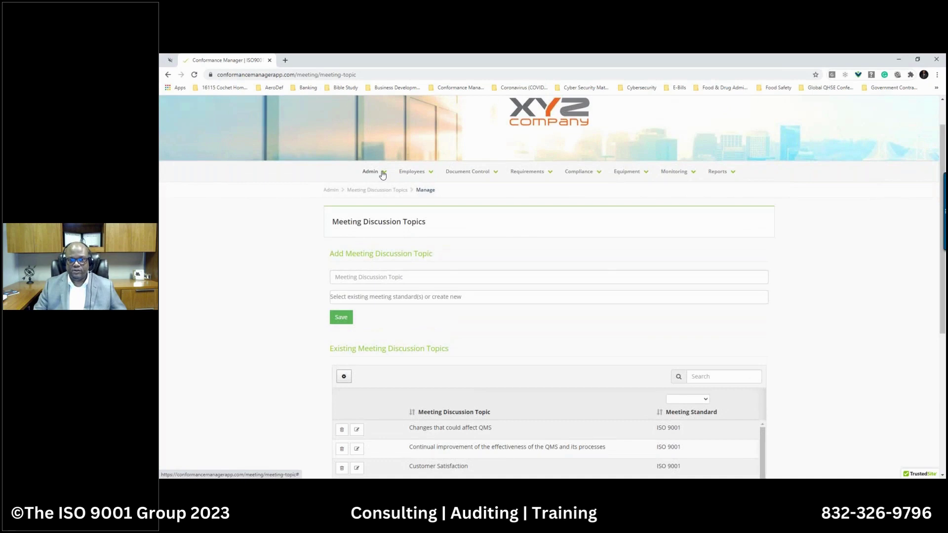
Open the audit processes setup from the administration area and examine the process form and the existing processes with their priorities.
left_click(383, 174)
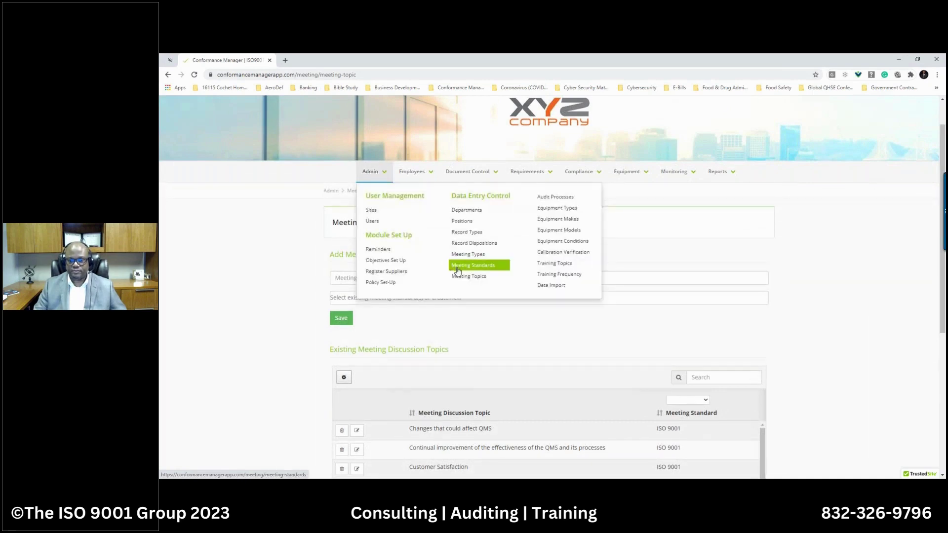
left_click(569, 199)
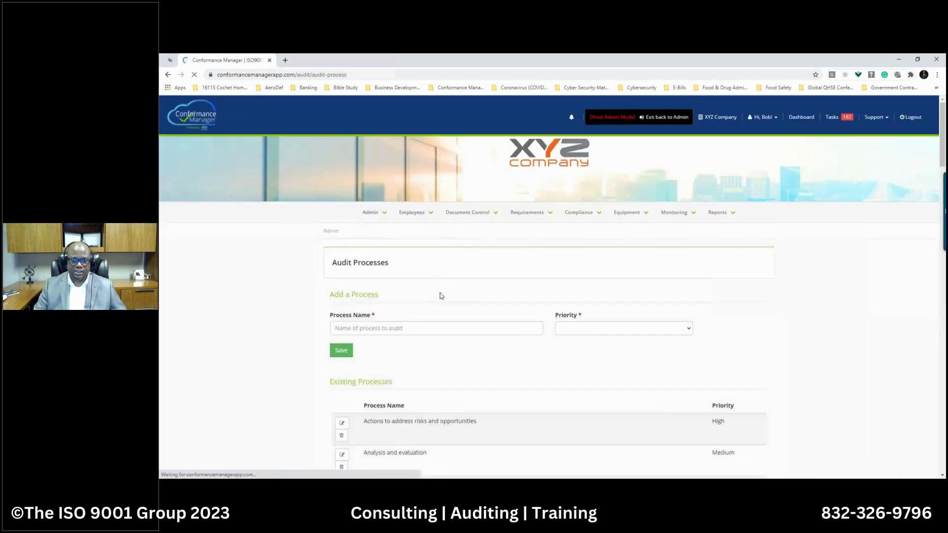
scroll(469, 306, "down", 2)
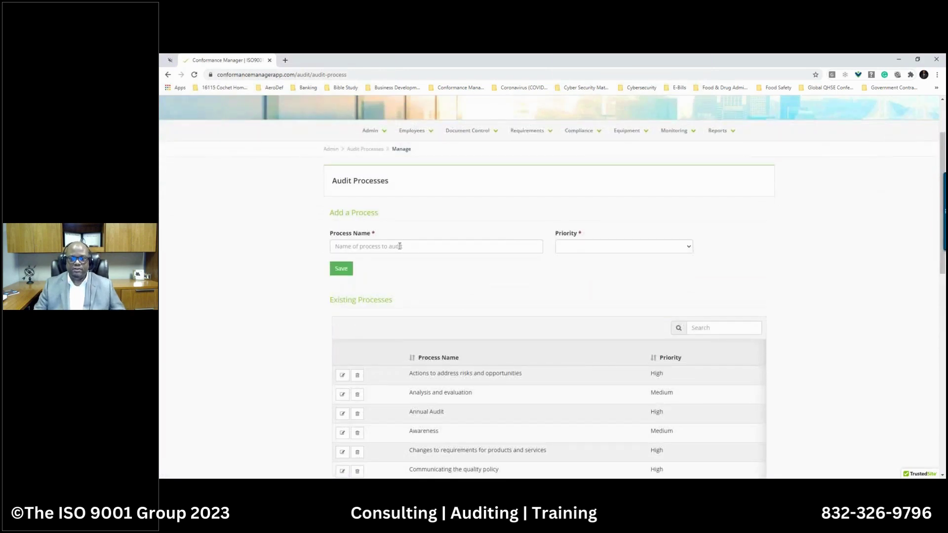
scroll(472, 360, "down", 4)
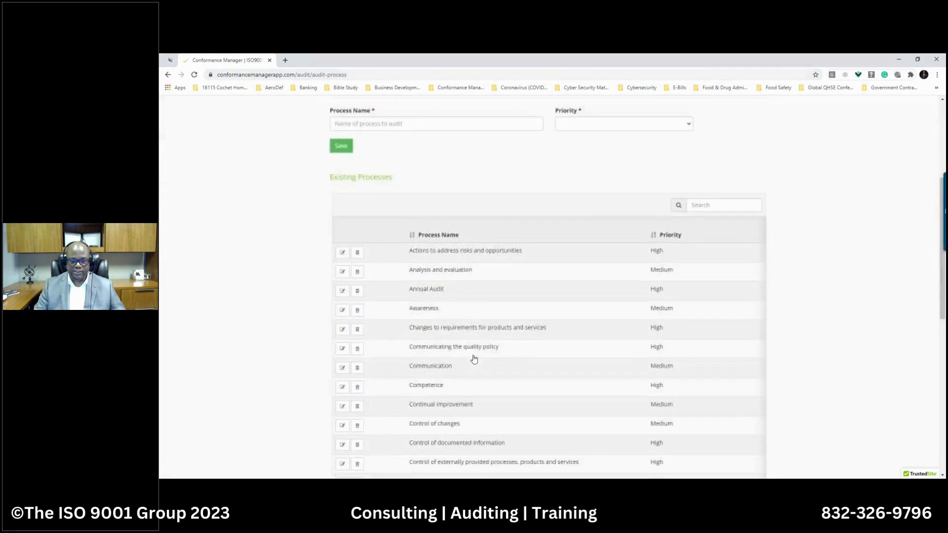
Review the remaining audit processes and priorities on the first page of the existing processes list.
scroll(475, 355, "down", 4)
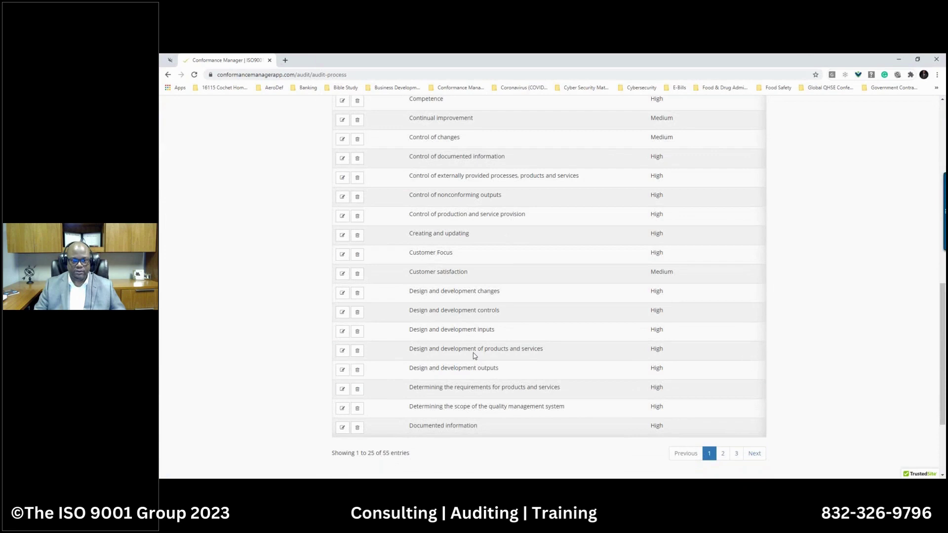
scroll(496, 362, "up", 4)
scroll(500, 360, "up", 3)
scroll(651, 365, "up", 3)
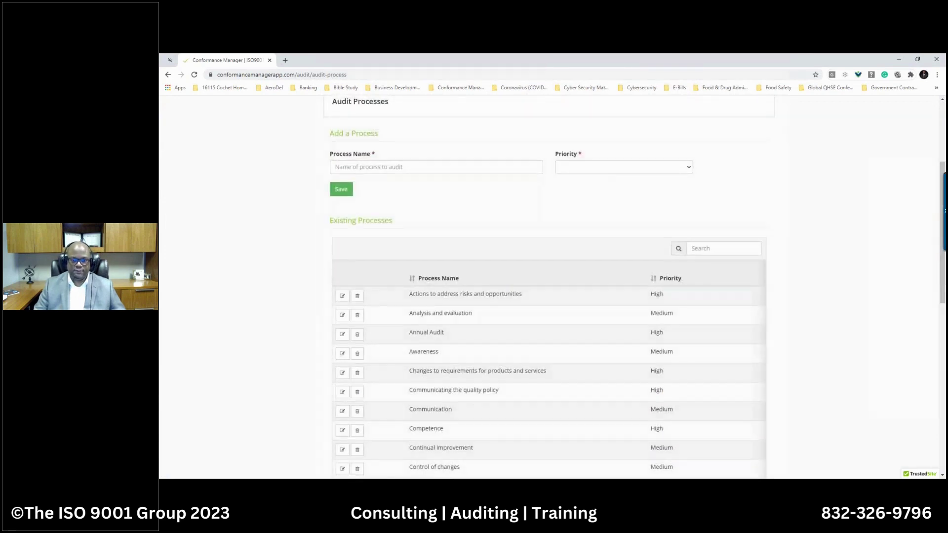
Open the equipment types setup from the administration area and examine the new type field and the existing equipment types.
left_click(387, 173)
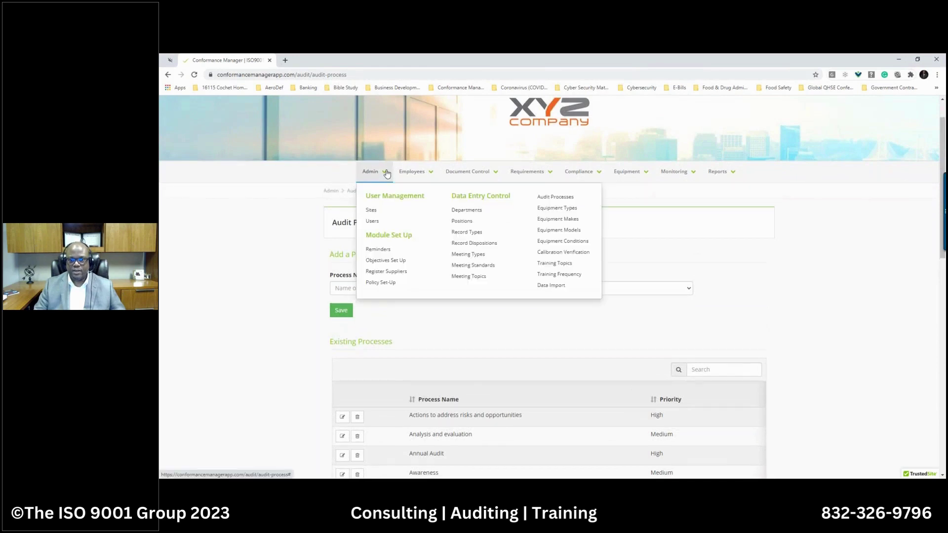
left_click(556, 208)
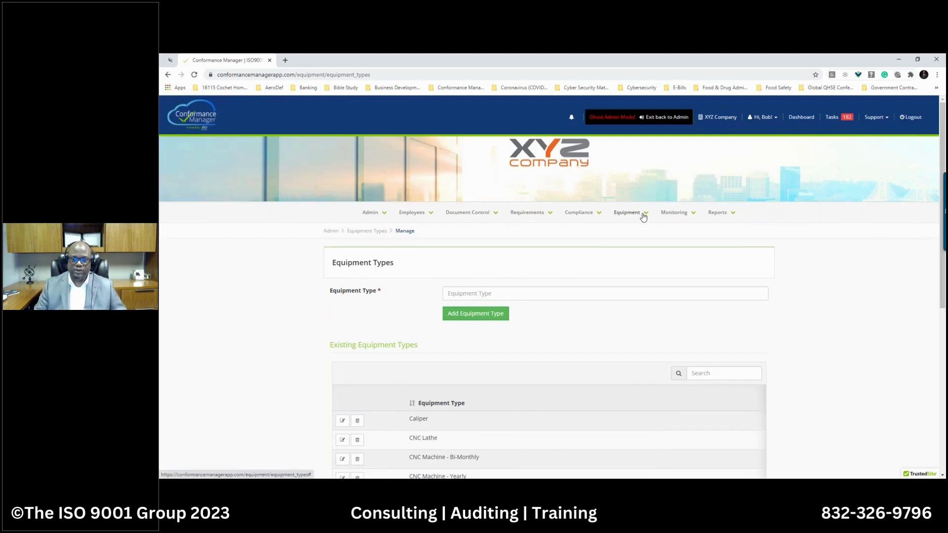
scroll(464, 321, "down", 2)
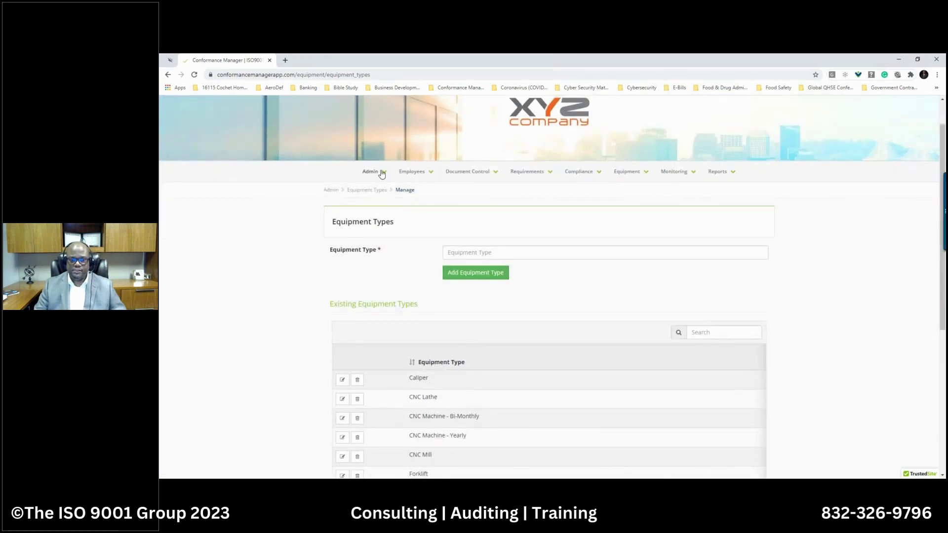
scroll(409, 251, "down", 3)
scroll(409, 252, "up", 2)
scroll(410, 251, "up", 1)
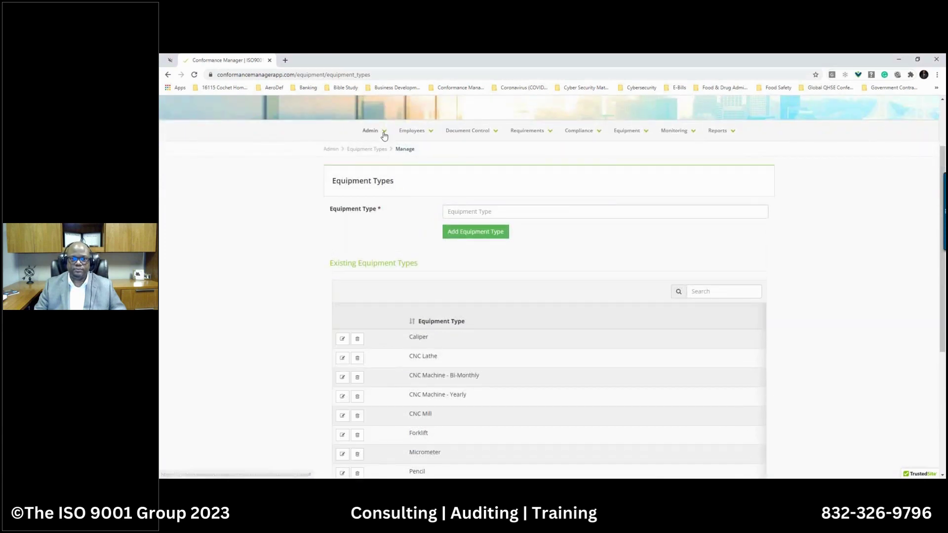
Open the equipment makes setup and try CNC Lathe and CNC Machine - Bi-Monthly as the equipment type for a new make.
left_click(384, 131)
left_click(569, 177)
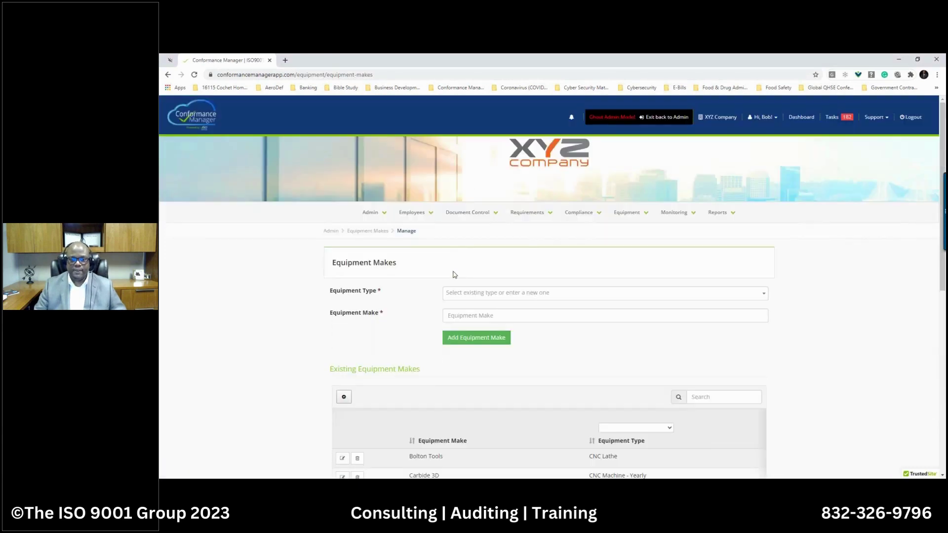
left_click(496, 298)
left_click(461, 337)
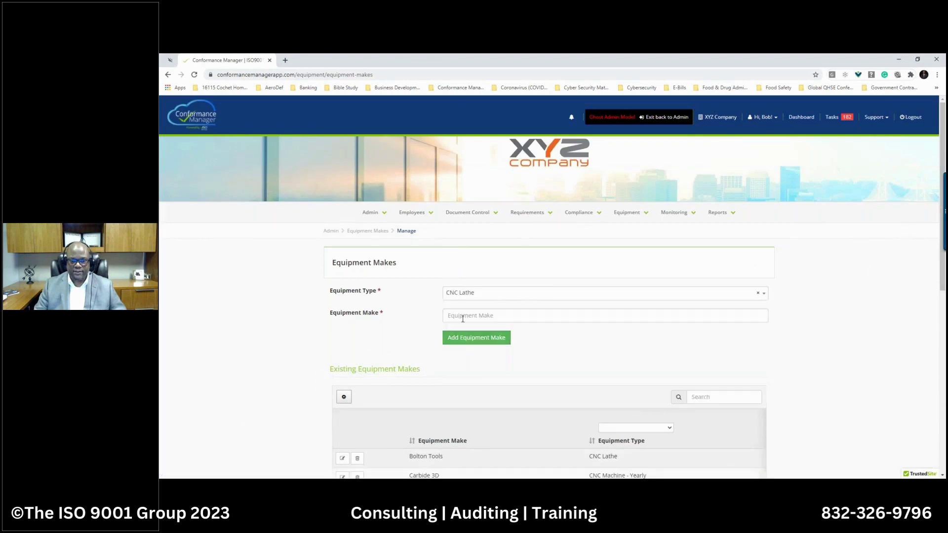
left_click(470, 296)
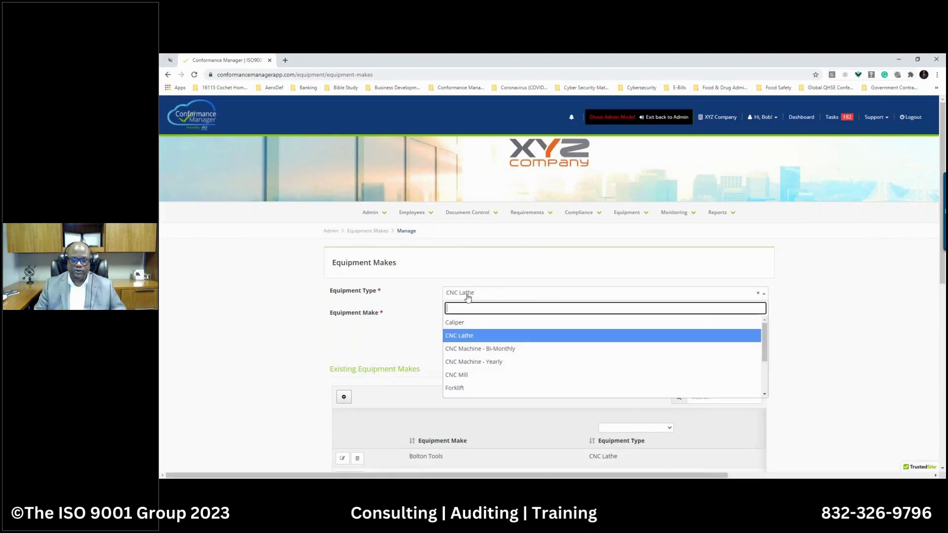
left_click(468, 348)
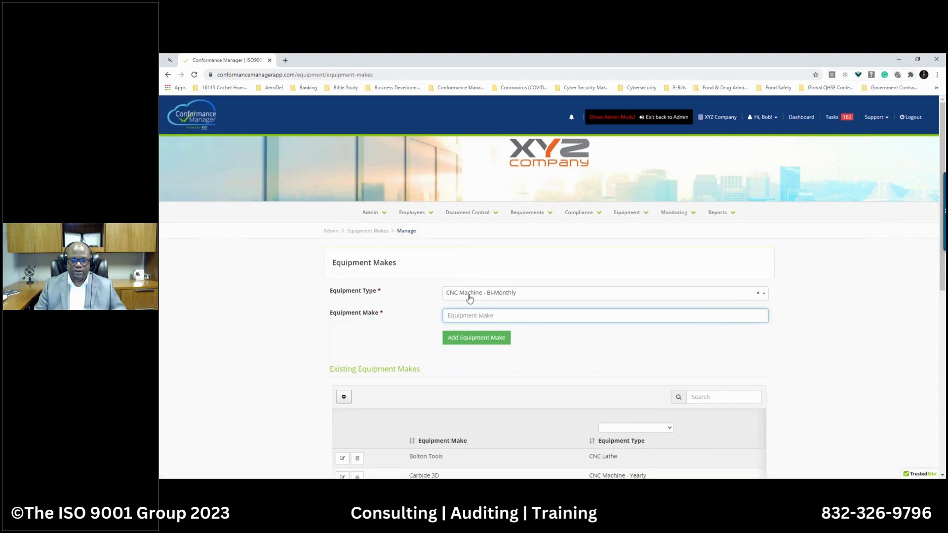
Examine the existing equipment makes and the equipment type assigned to each.
scroll(468, 317, "down", 1)
scroll(468, 318, "down", 3)
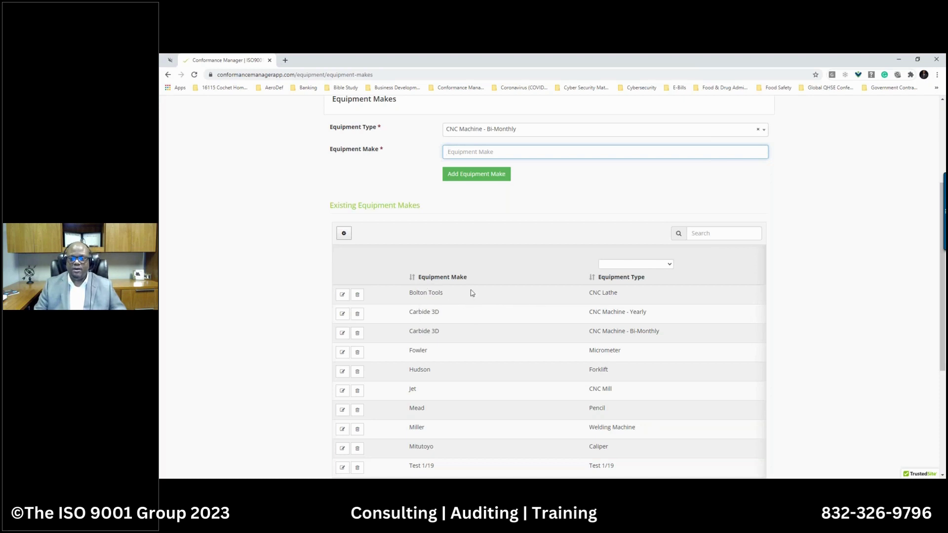
scroll(609, 291, "up", 3)
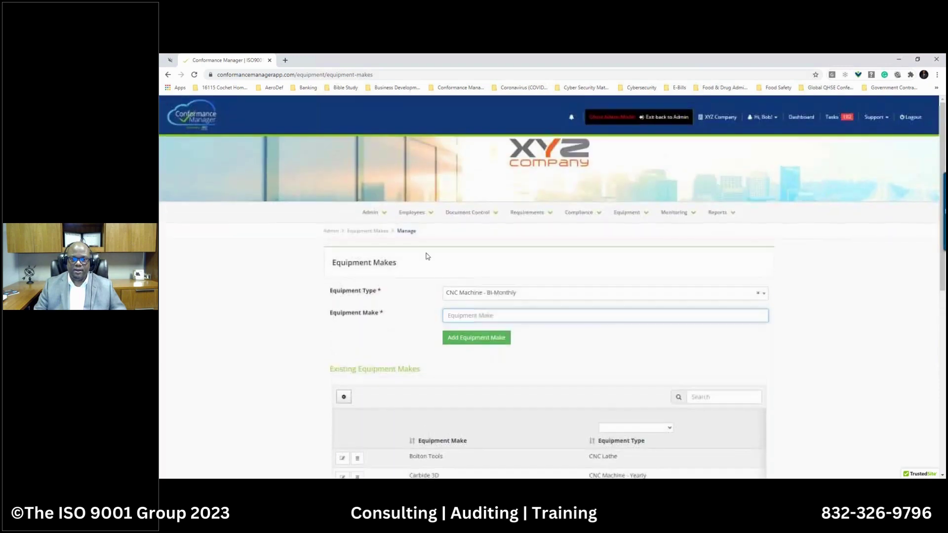
Open the equipment models setup from the administration area and examine the model form and the existing models with their makes and types.
left_click(389, 213)
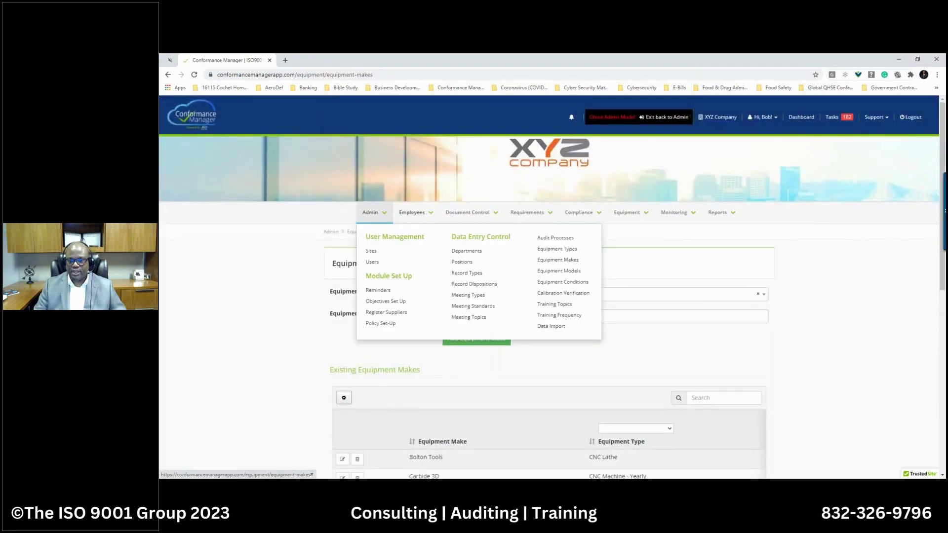
left_click(560, 272)
scroll(539, 319, "down", 5)
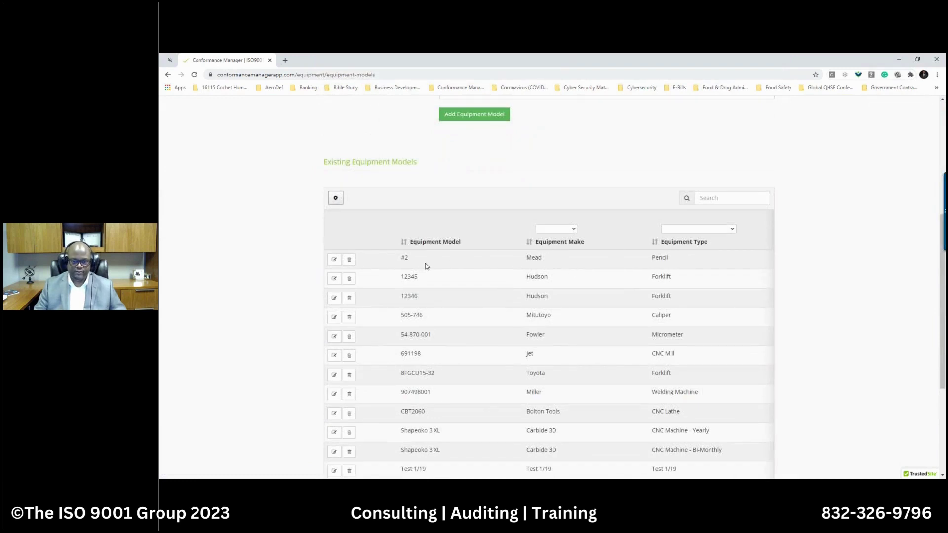
scroll(425, 263, "up", 4)
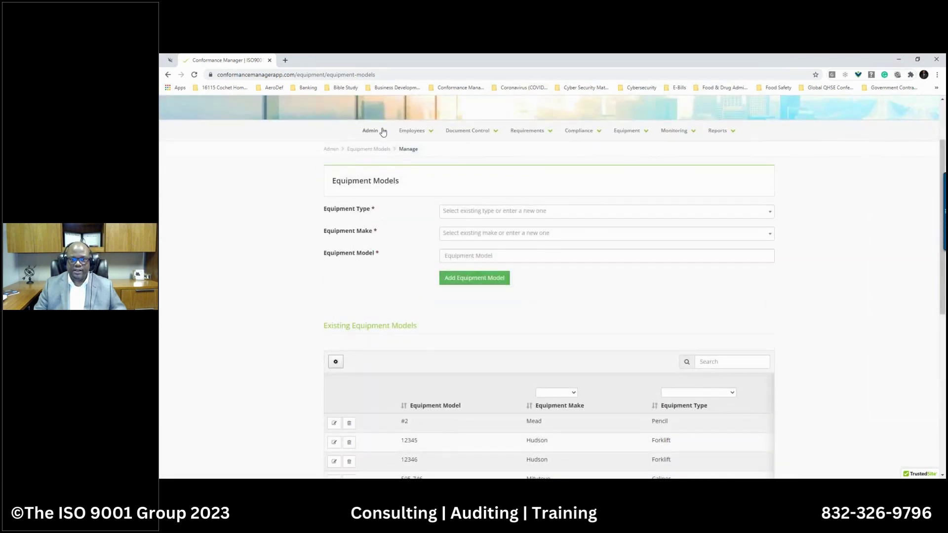
left_click(383, 131)
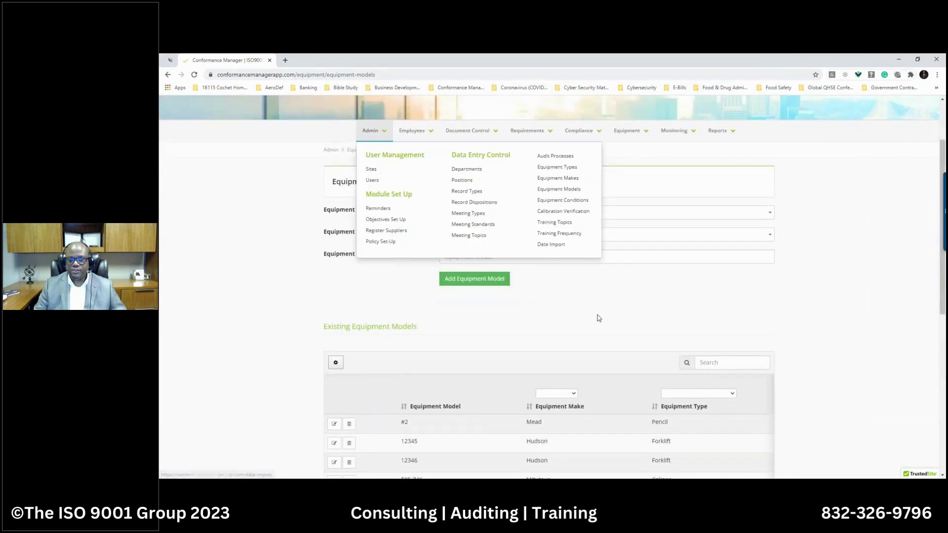
scroll(614, 349, "down", 3)
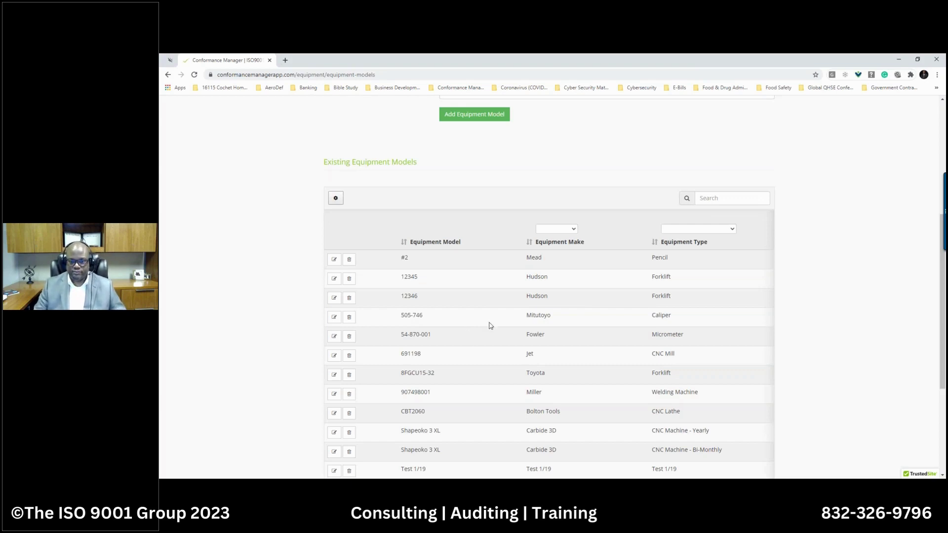
scroll(491, 326, "up", 2)
scroll(490, 326, "down", 1)
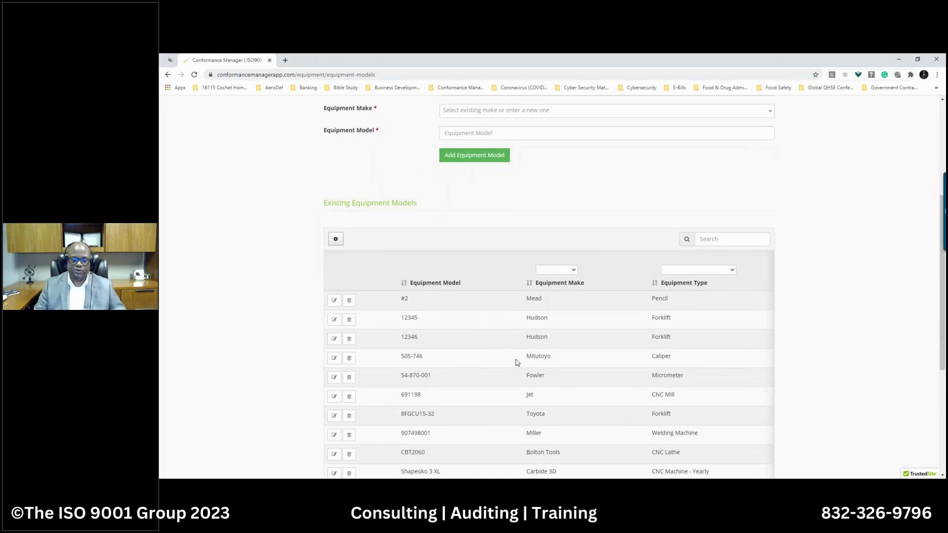
scroll(517, 363, "up", 4)
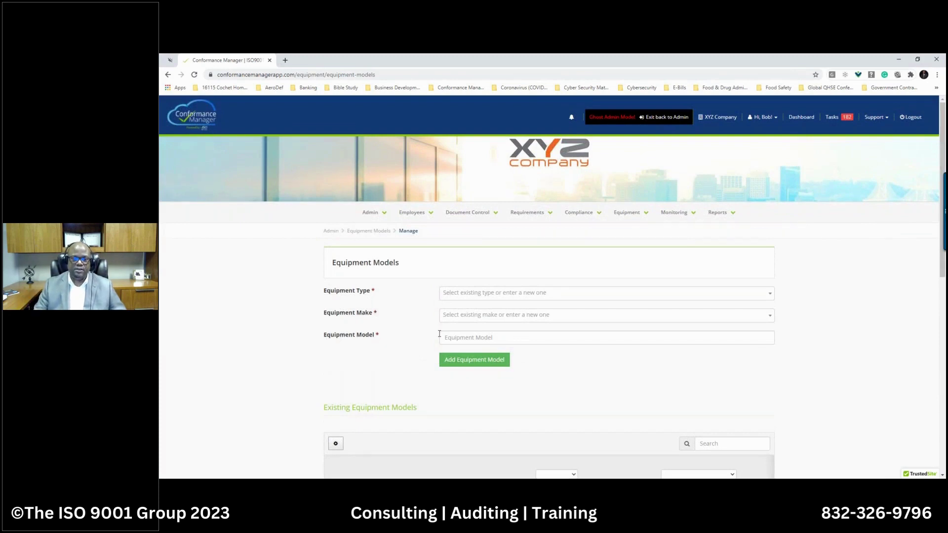
Open the training topics setup from the administration area and examine the existing topics with their frequencies and types.
left_click(384, 216)
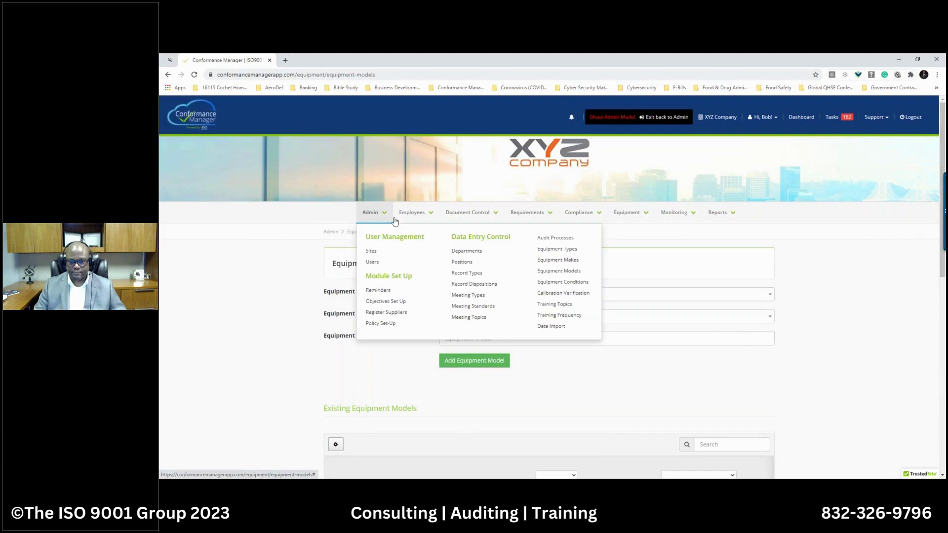
left_click(545, 305)
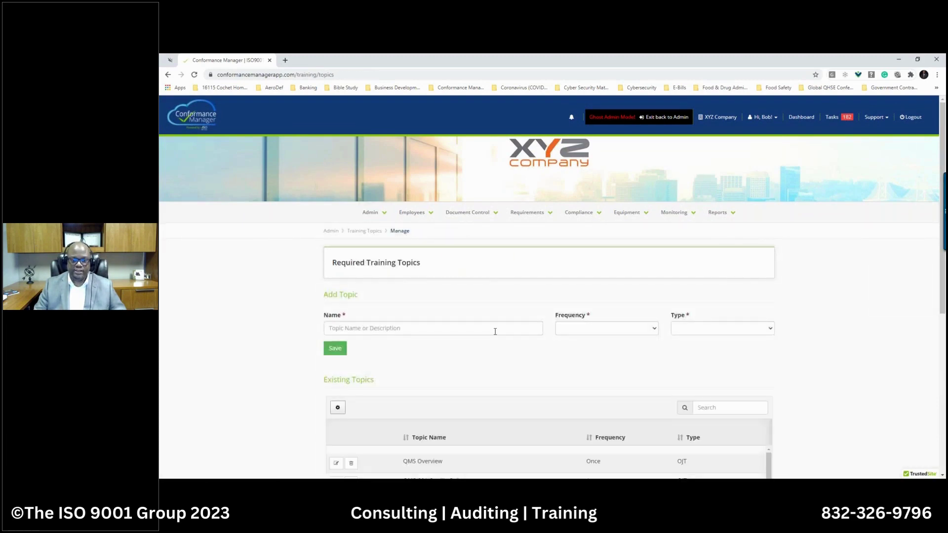
scroll(495, 332, "down", 1)
scroll(496, 332, "down", 3)
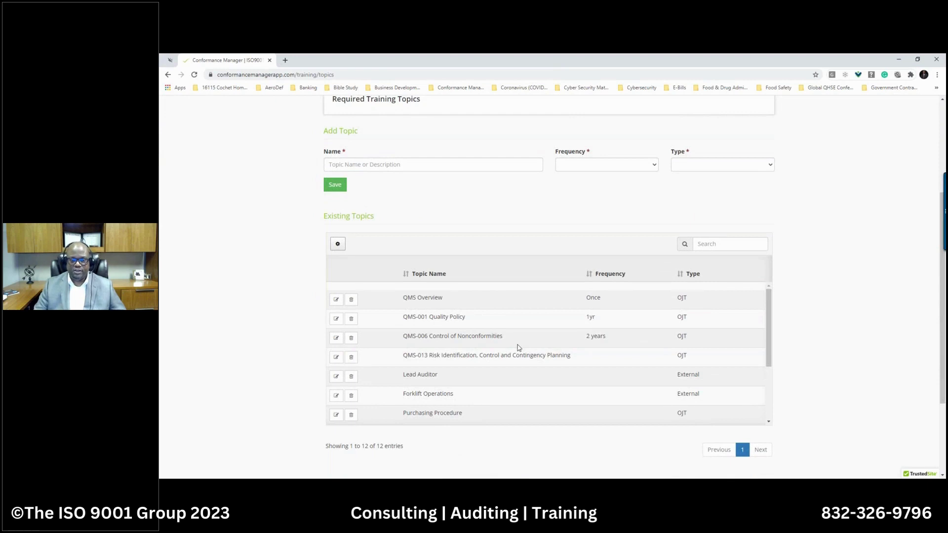
scroll(519, 348, "up", 4)
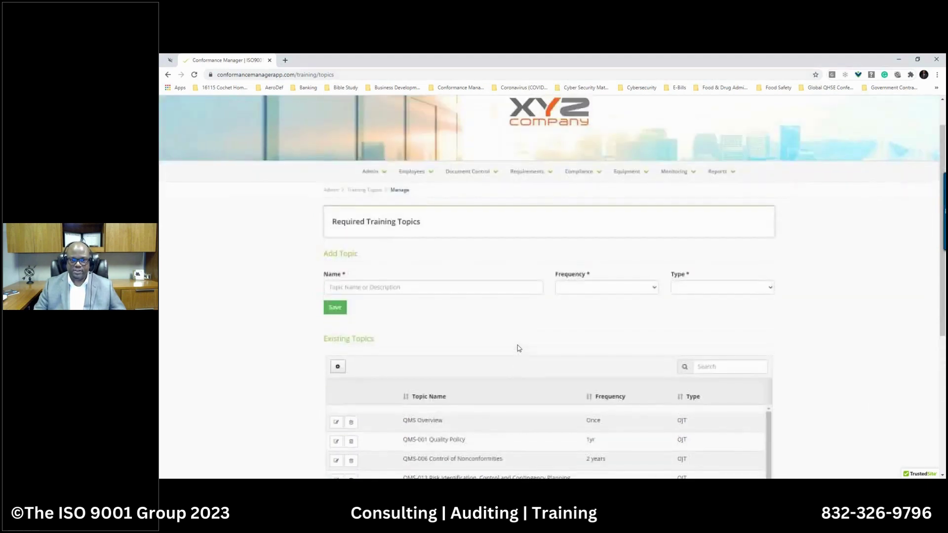
Open the training frequency setup from the administration area and examine the frequency form and the existing training frequencies.
left_click(377, 213)
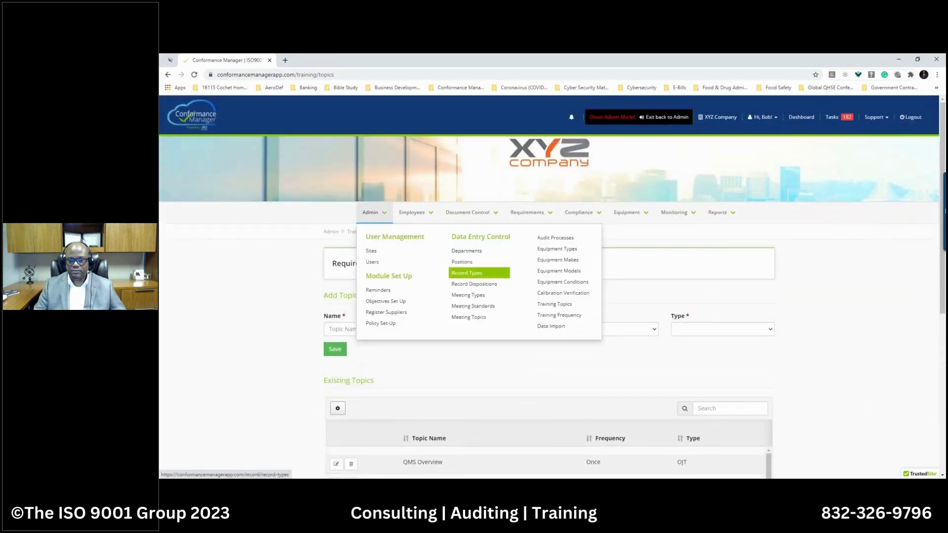
left_click(550, 319)
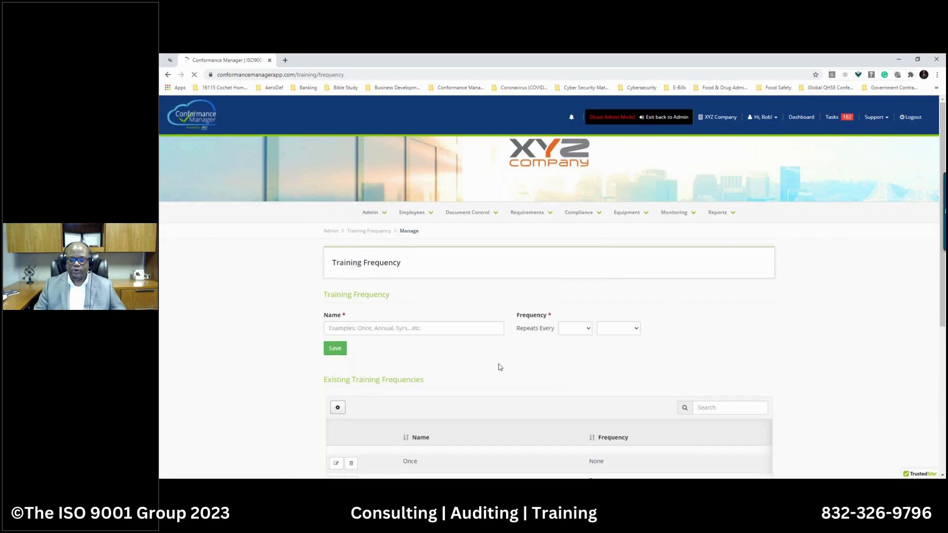
scroll(499, 370, "down", 4)
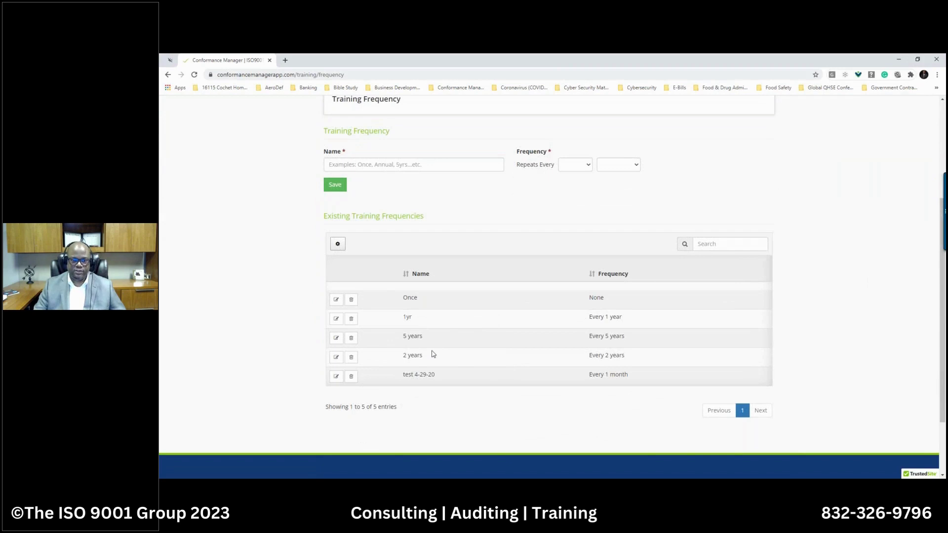
scroll(432, 353, "up", 3)
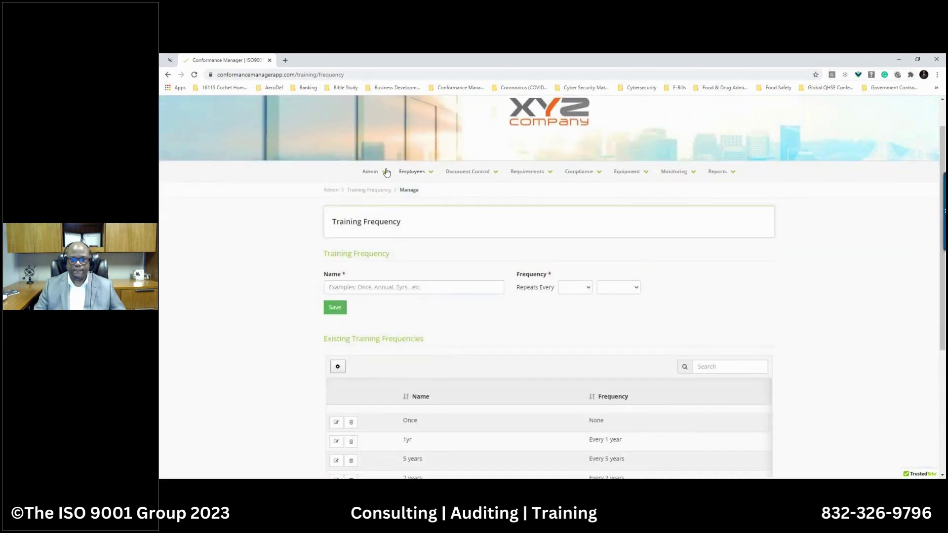
Open the company data import from the administration area and examine the template, upload and import stages for users.
left_click(371, 172)
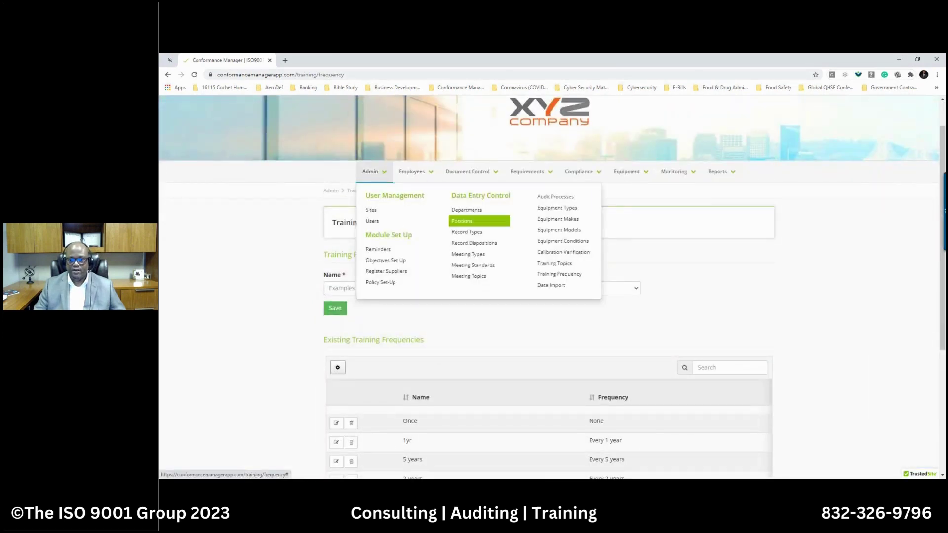
left_click(545, 287)
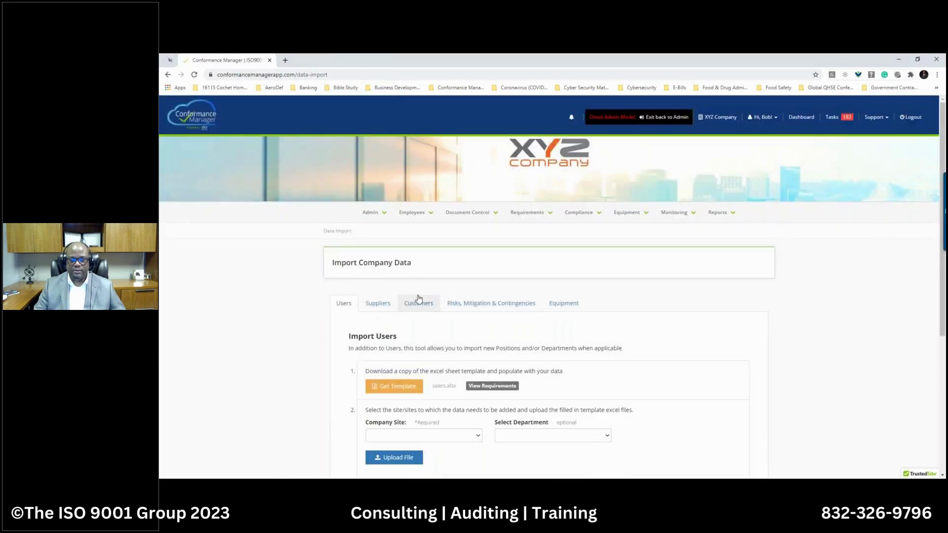
scroll(378, 264, "down", 2)
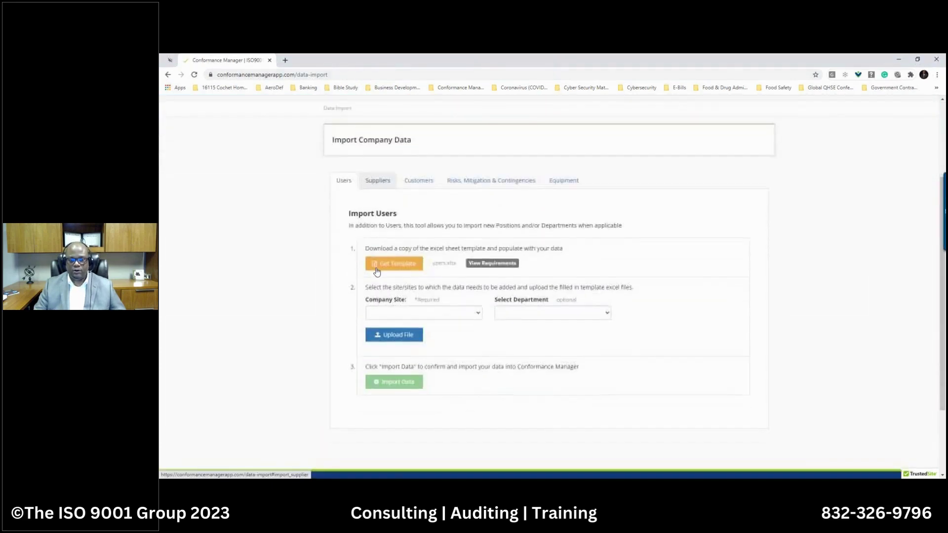
scroll(377, 271, "up", 1)
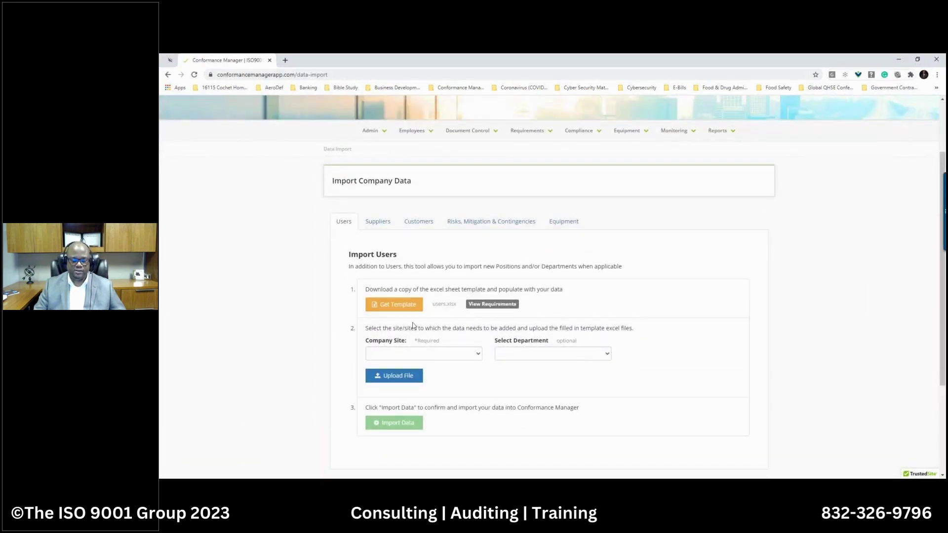
View the company data import forms for suppliers, customers, risks with mitigation and contingencies, and equipment.
left_click(379, 221)
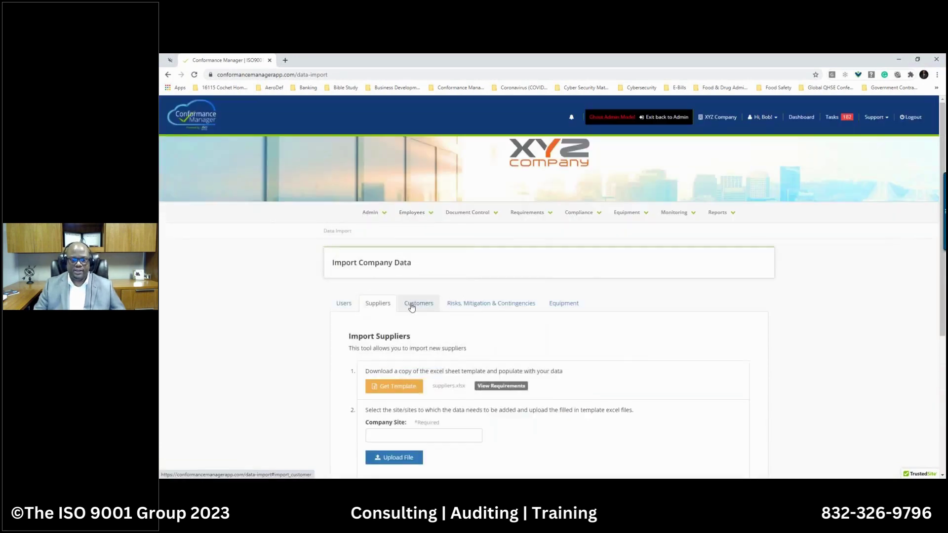
left_click(412, 306)
left_click(467, 306)
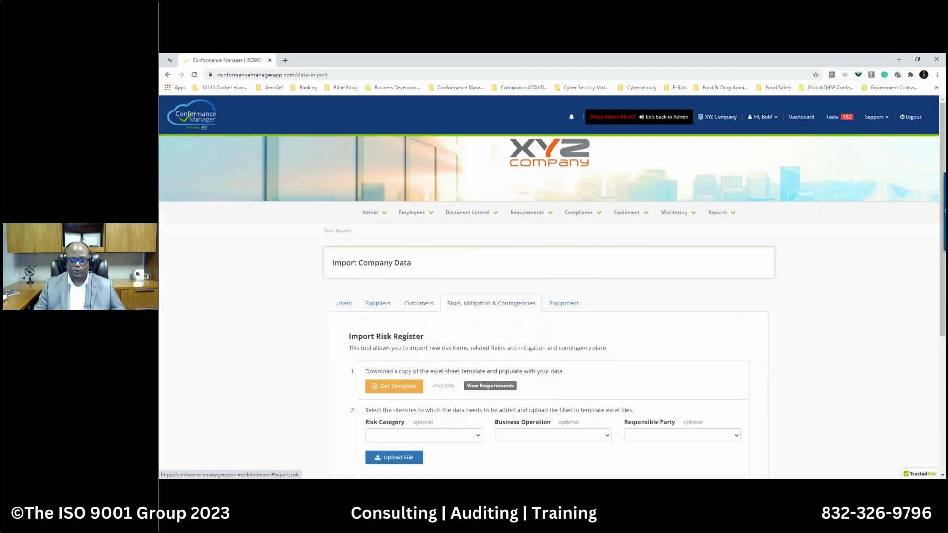
left_click(562, 304)
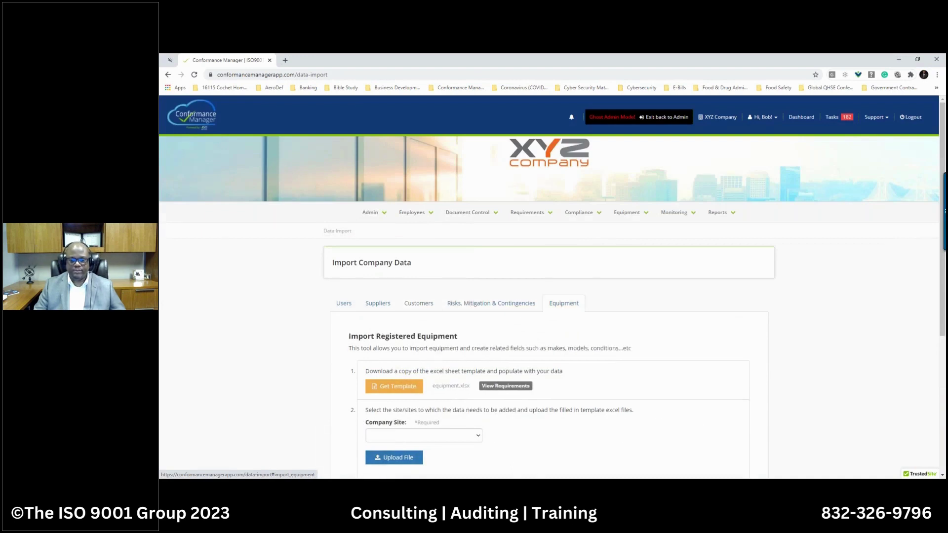
Revisit the import forms for users and suppliers, ending on the customer import form.
left_click(344, 305)
left_click(378, 304)
left_click(418, 304)
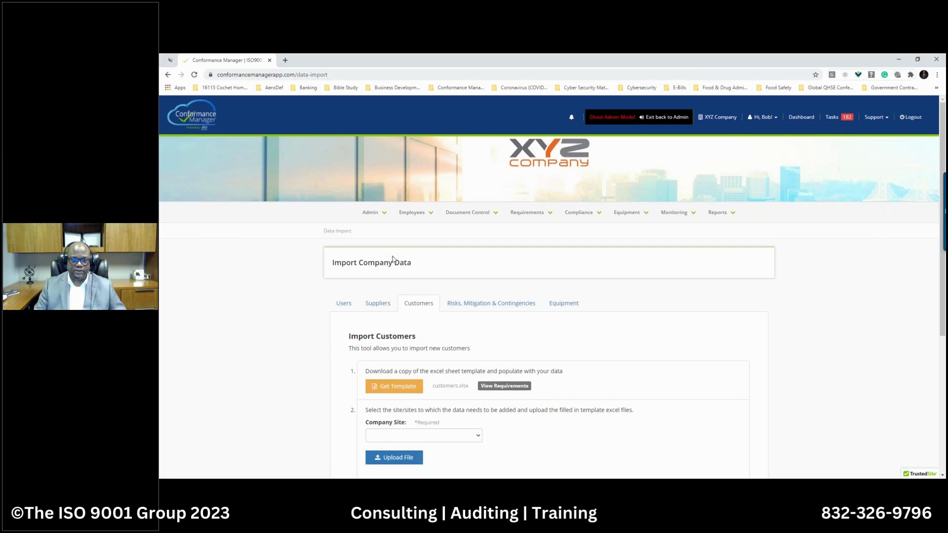
left_click(385, 216)
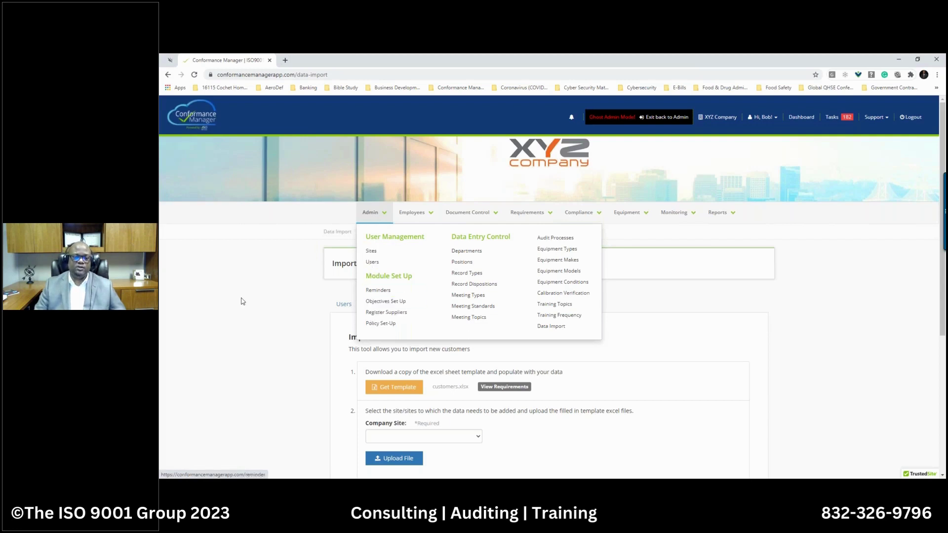
left_click(299, 289)
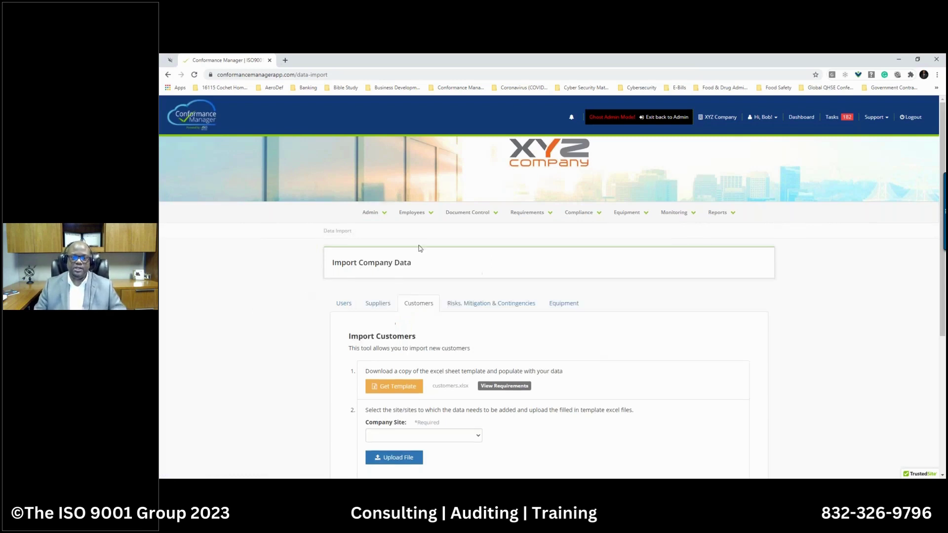
Open the employee job descriptions list and view the Quality Administrator job description details.
left_click(423, 213)
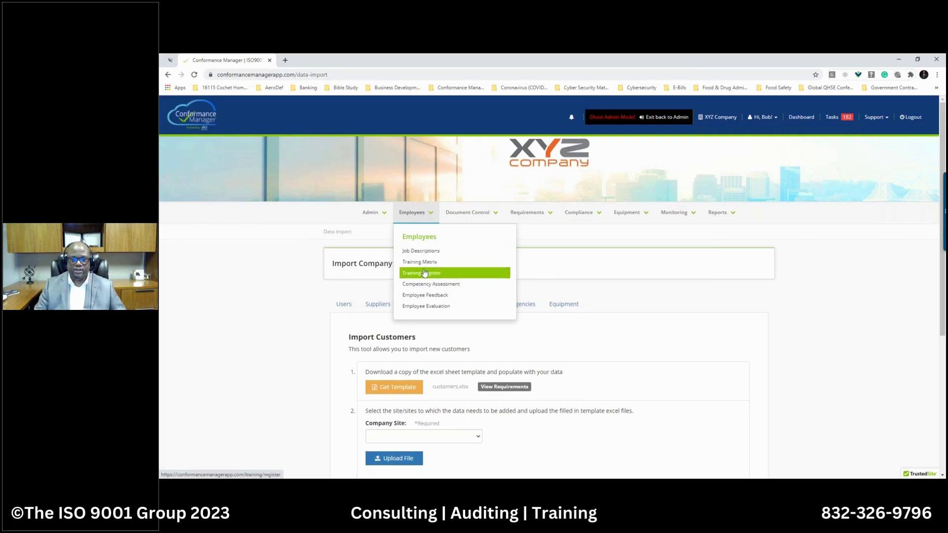
left_click(420, 252)
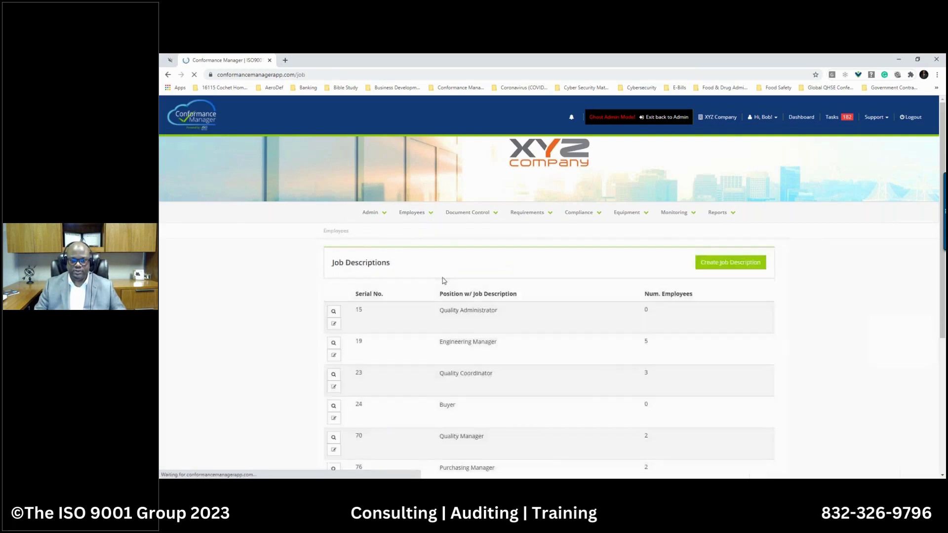
scroll(444, 280, "down", 1)
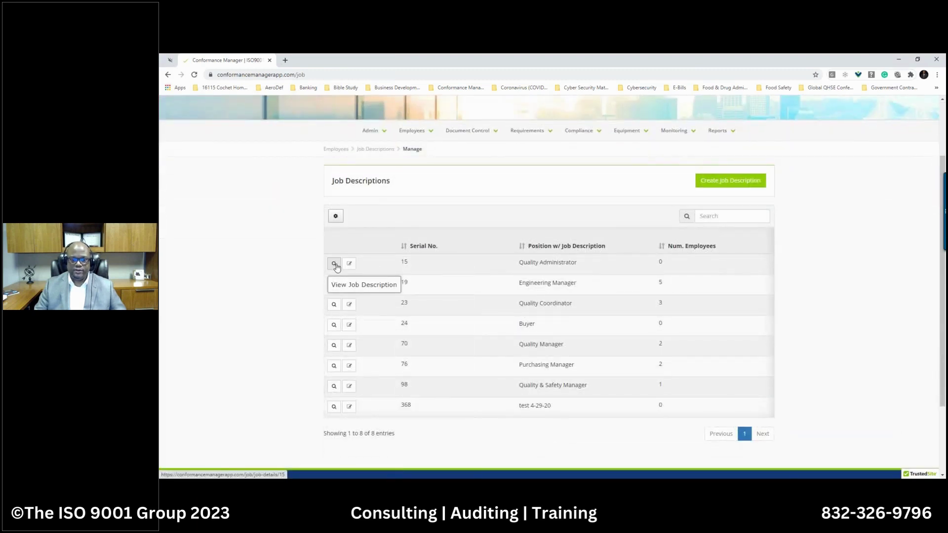
left_click(335, 265)
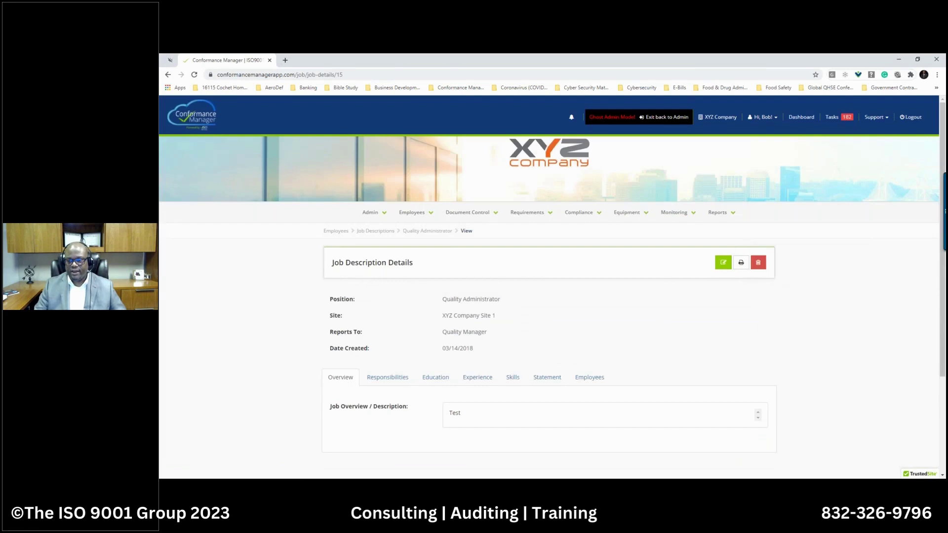
Open the print view of the Quality Administrator job description, examine its layout and close it.
left_click(741, 263)
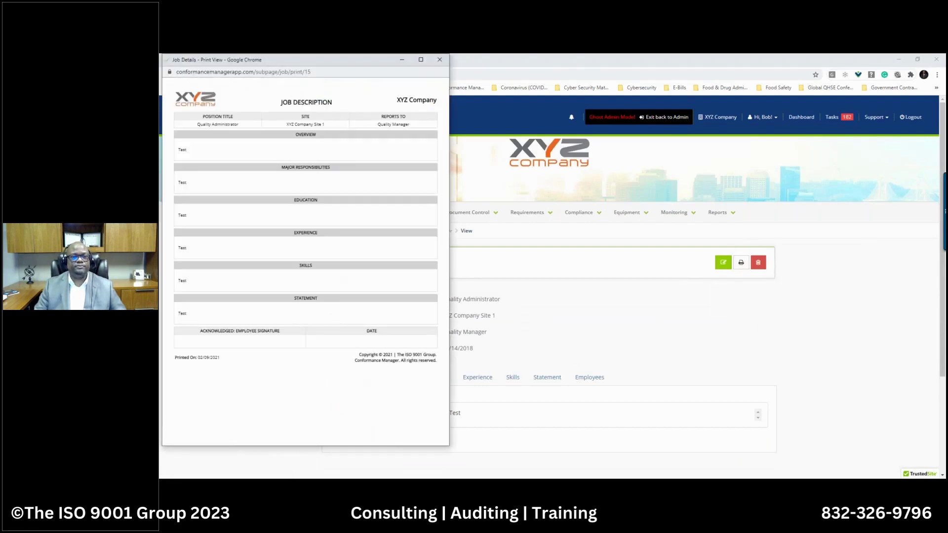
left_click_drag(304, 62, 522, 134)
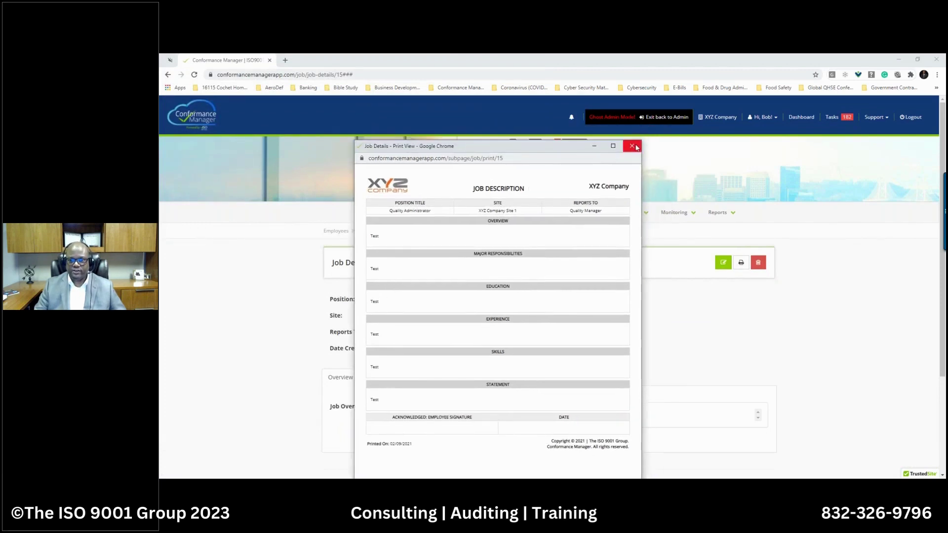
left_click(633, 146)
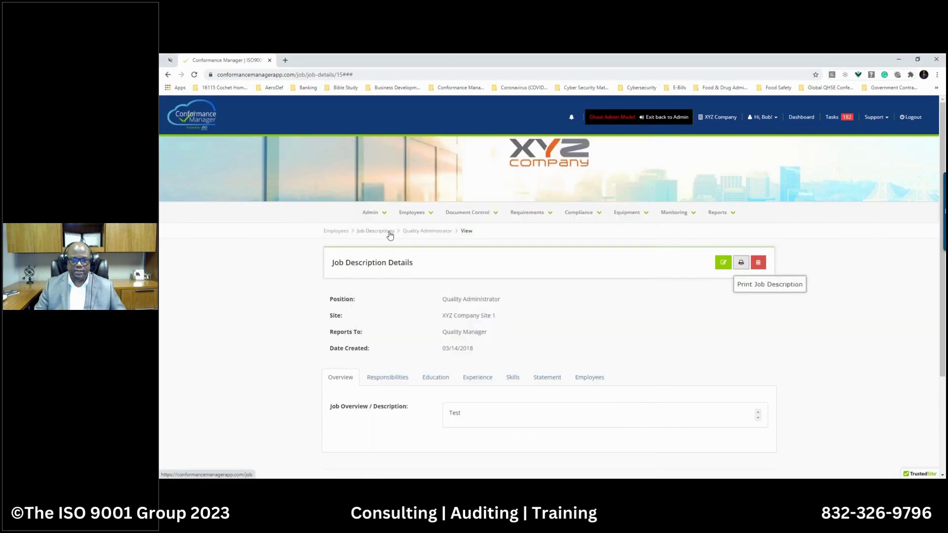
Go back to the job descriptions list, view the Quality & Safety Manager job description and return to the list.
left_click(391, 232)
scroll(444, 289, "down", 2)
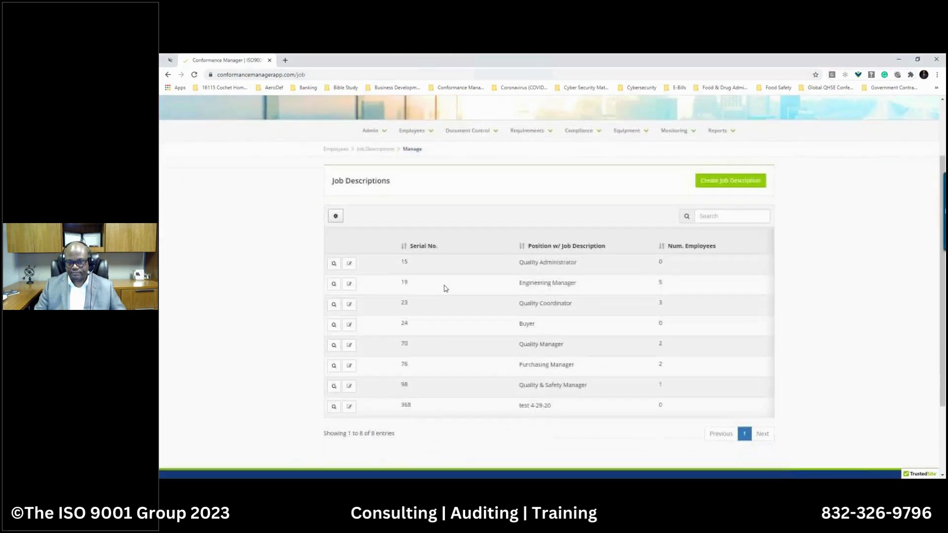
left_click(334, 386)
left_click(385, 231)
scroll(380, 421, "down", 1)
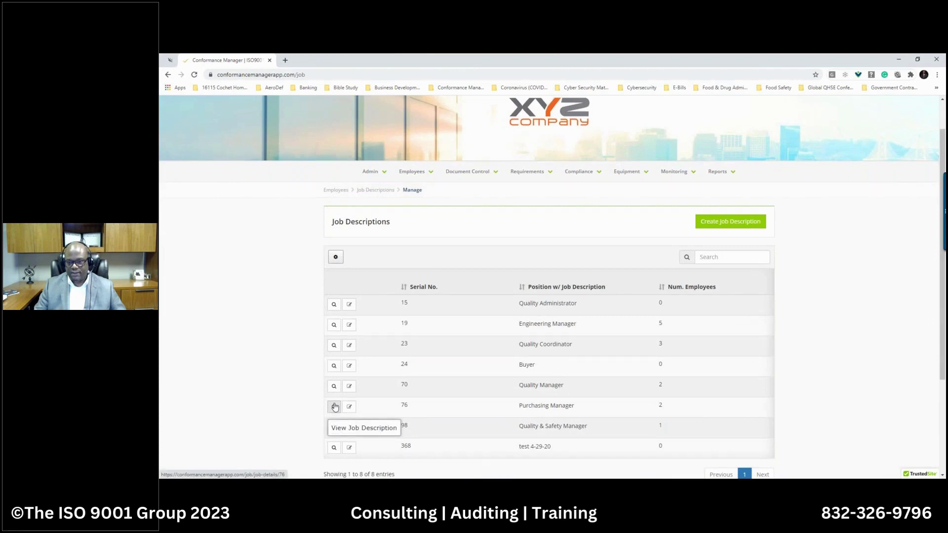
View the Engineering Manager job description, going through its responsibilities, education, experience, skills, statement and employees sections.
left_click(333, 324)
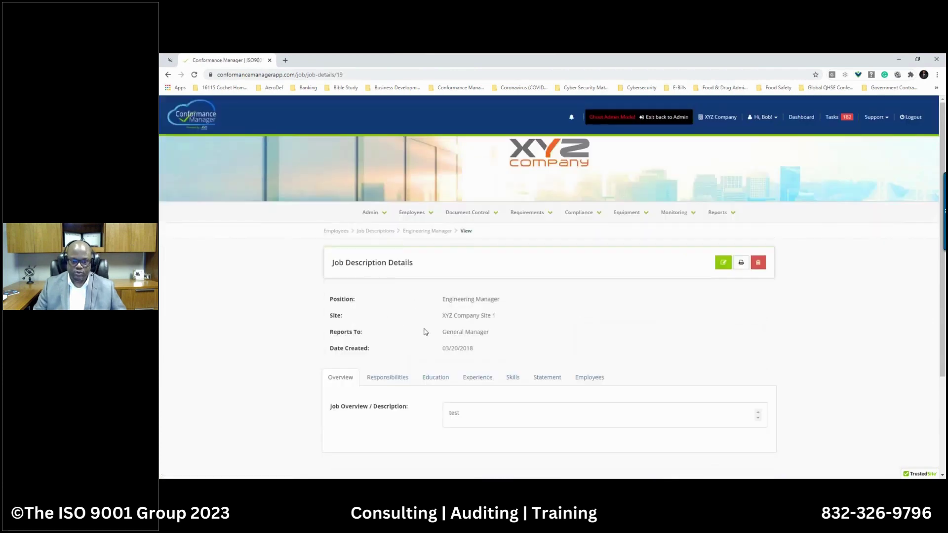
left_click(389, 381)
left_click(436, 379)
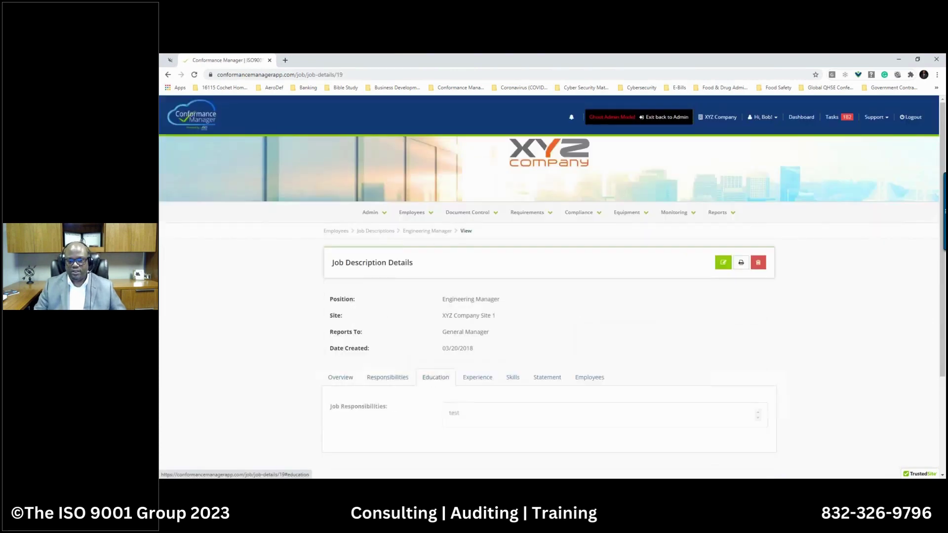
left_click(483, 385)
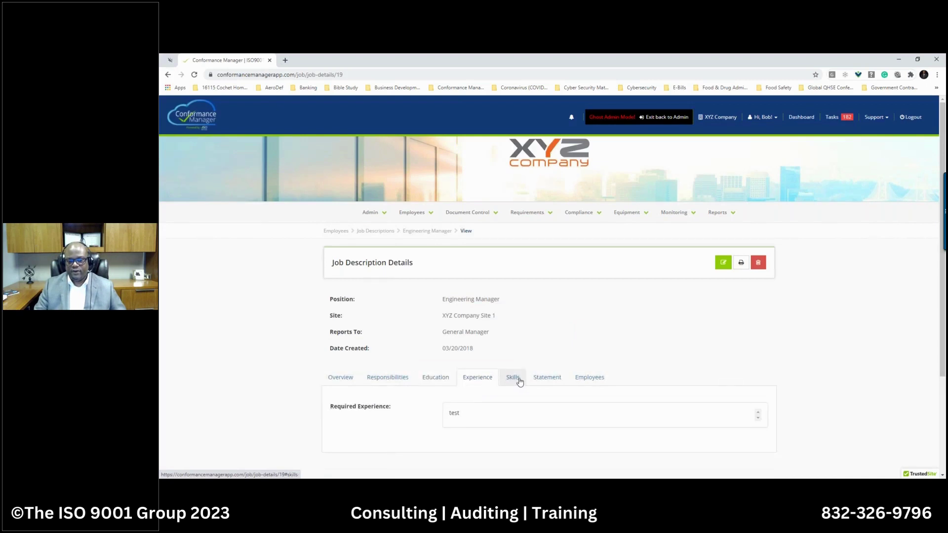
left_click(438, 381)
left_click(478, 378)
left_click(512, 378)
left_click(546, 379)
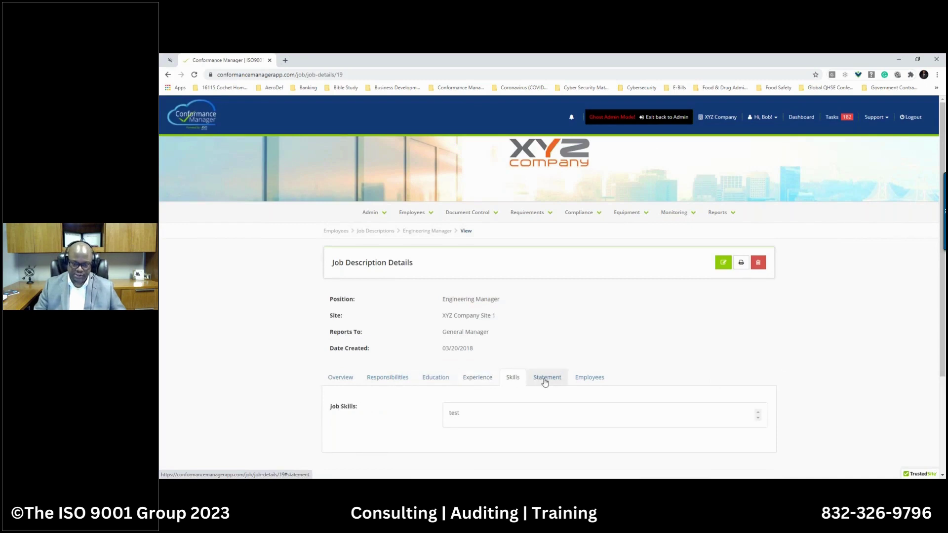
left_click(596, 383)
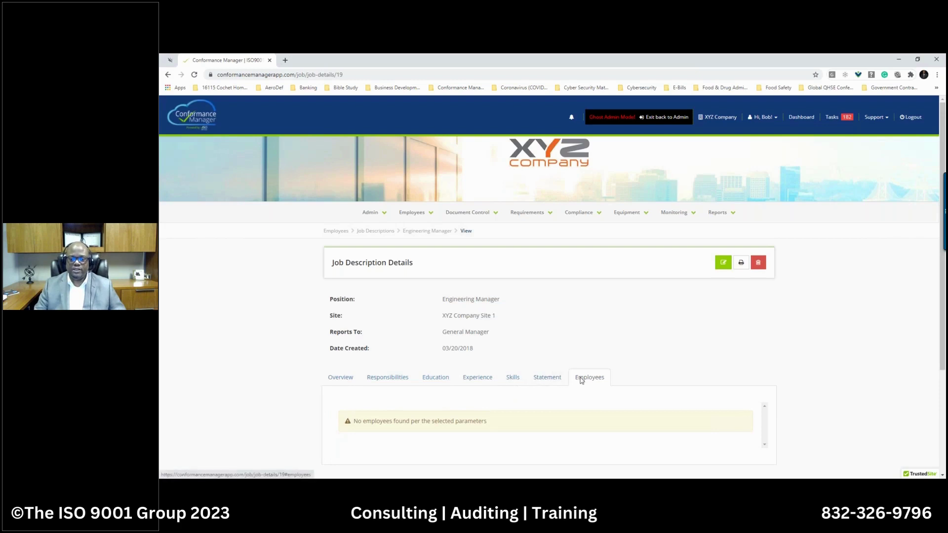
Open the employee training matrix and view the position training details for the Quality & Safety Manager.
left_click(413, 213)
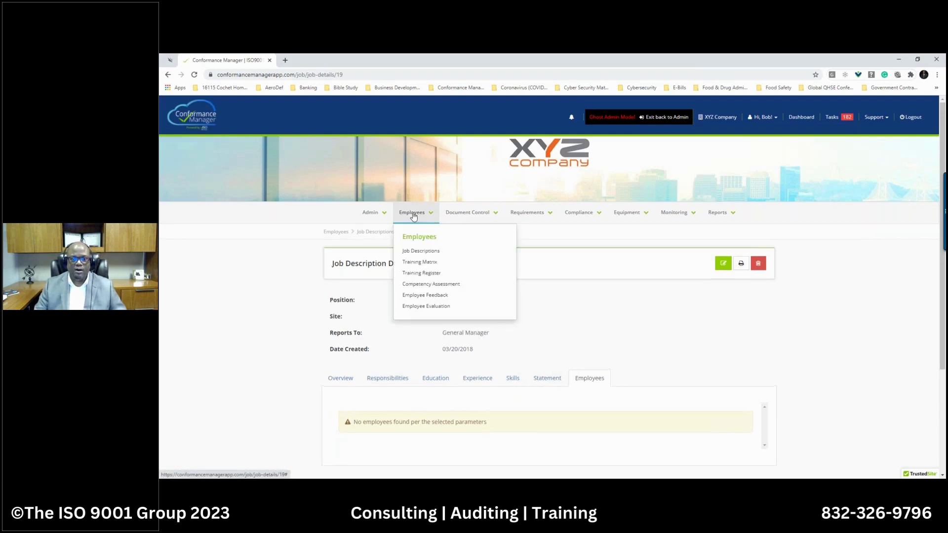
left_click(410, 262)
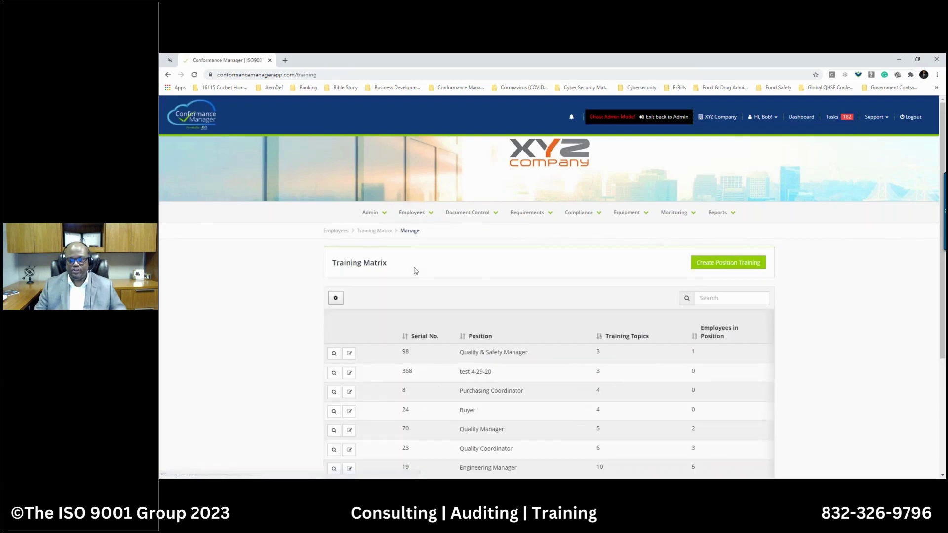
scroll(478, 288, "down", 1)
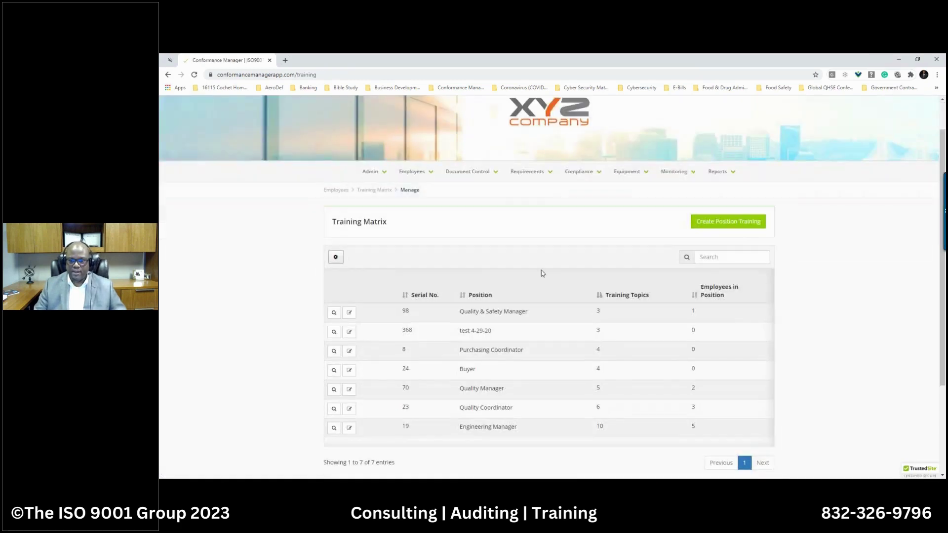
left_click(334, 312)
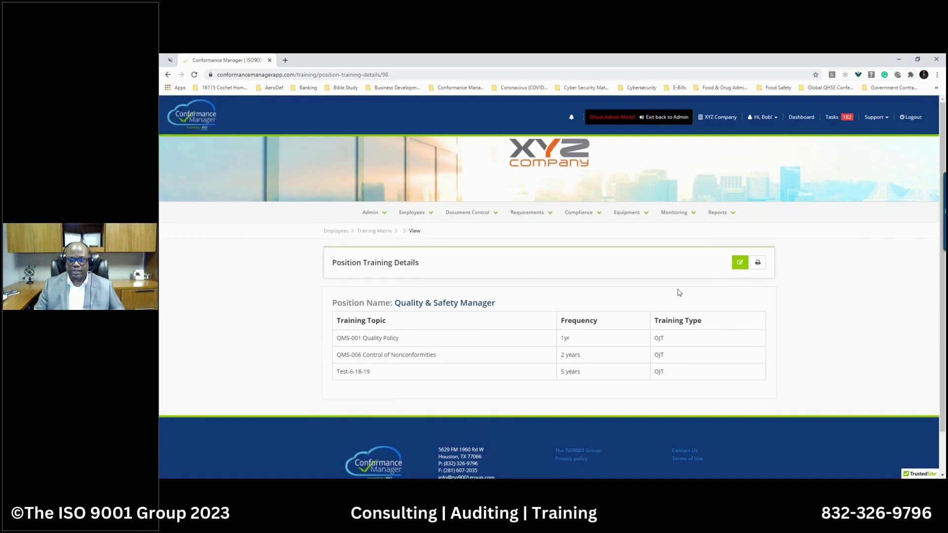
Open the Quality & Safety Manager's position training for editing, review the selected training topics with their frequencies and types, and submit the form.
left_click(740, 262)
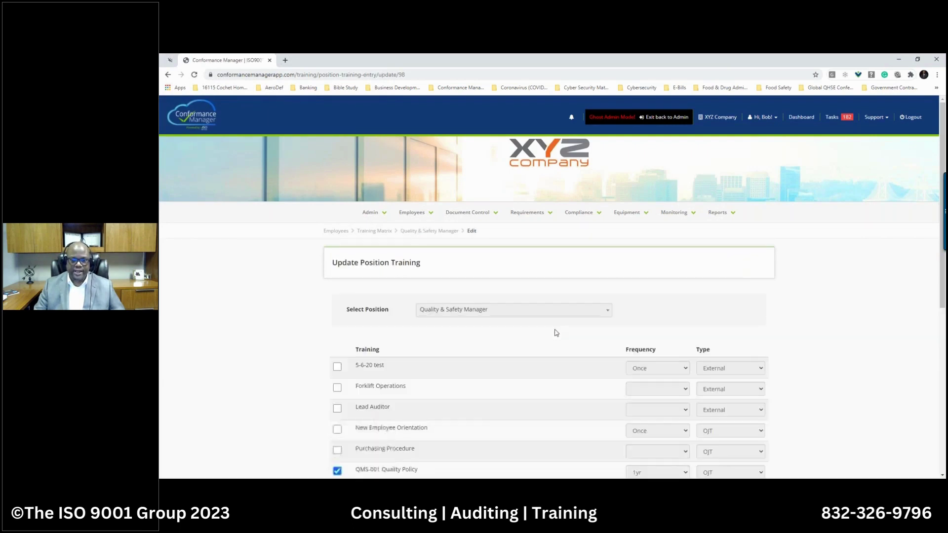
scroll(556, 333, "down", 2)
scroll(557, 333, "down", 4)
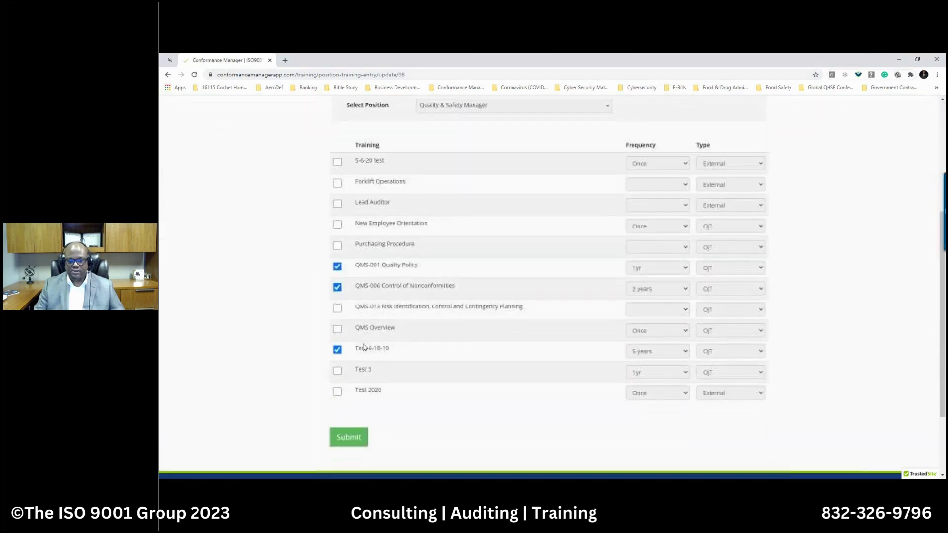
scroll(519, 286, "up", 3)
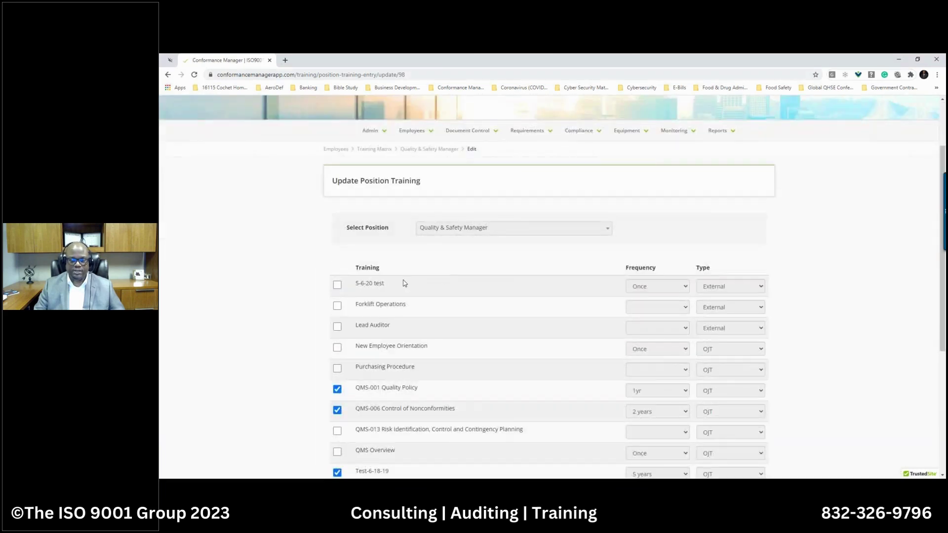
scroll(403, 284, "down", 1)
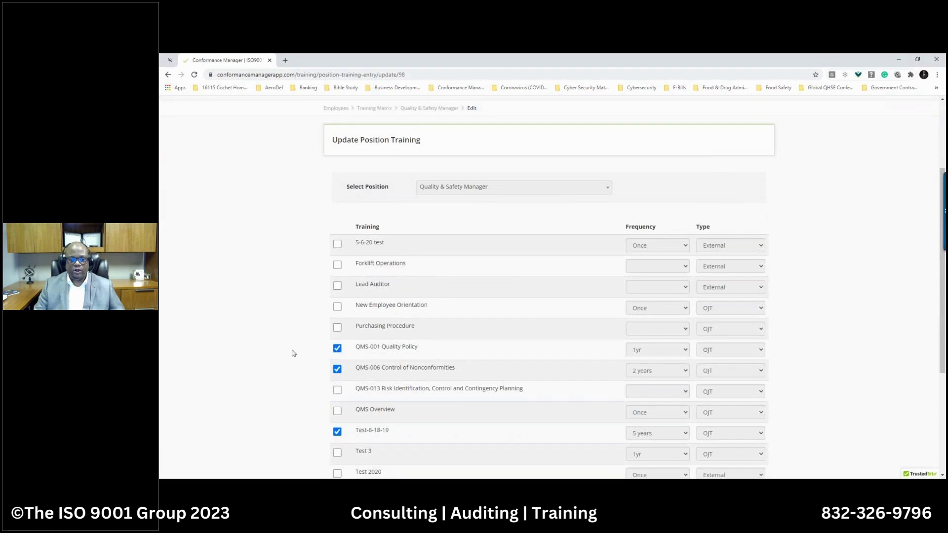
scroll(296, 356, "down", 1)
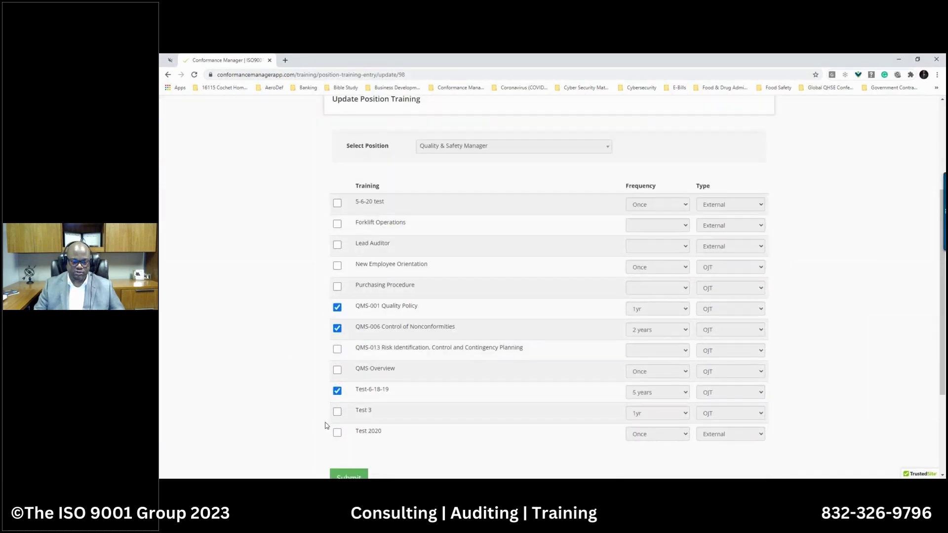
scroll(328, 427, "down", 1)
left_click(348, 437)
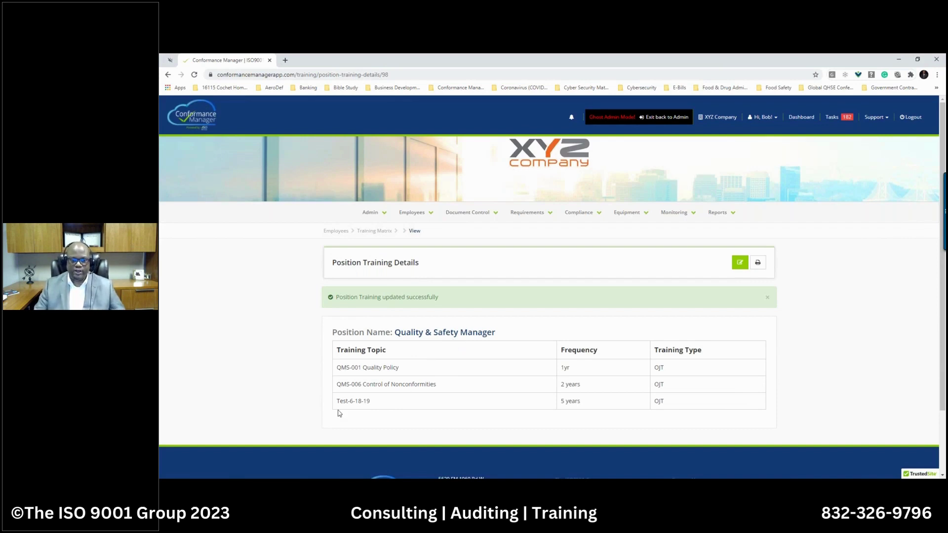
Open the print view of the Quality & Safety Manager's position training, examine it and close it.
left_click(405, 215)
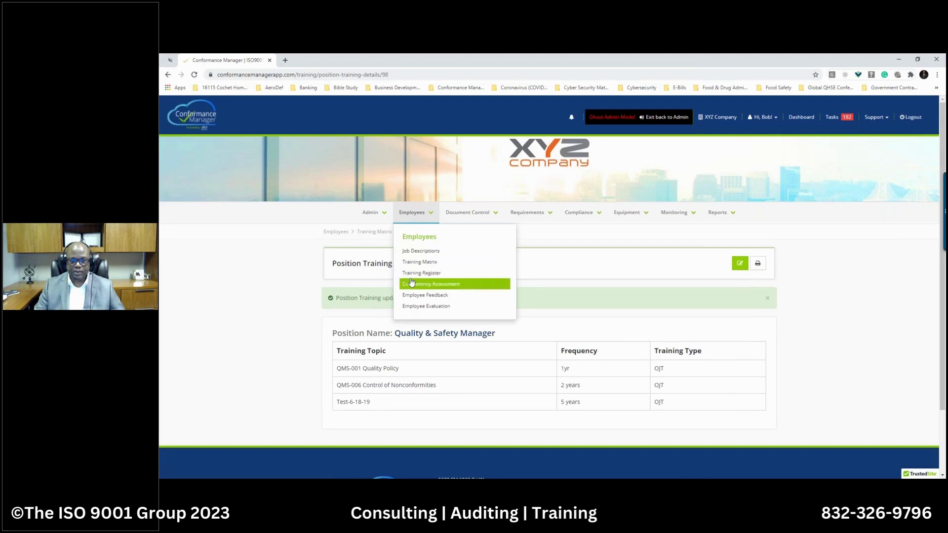
left_click(758, 263)
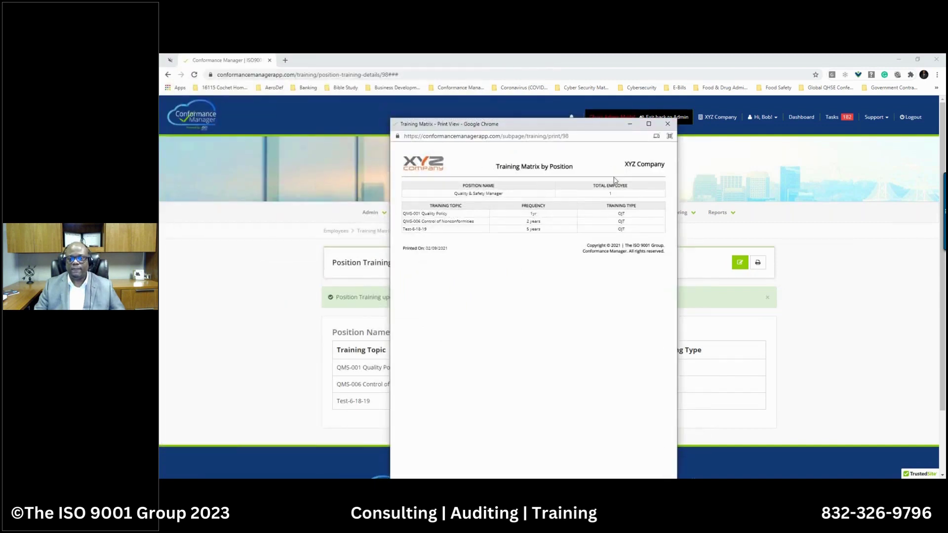
left_click(667, 124)
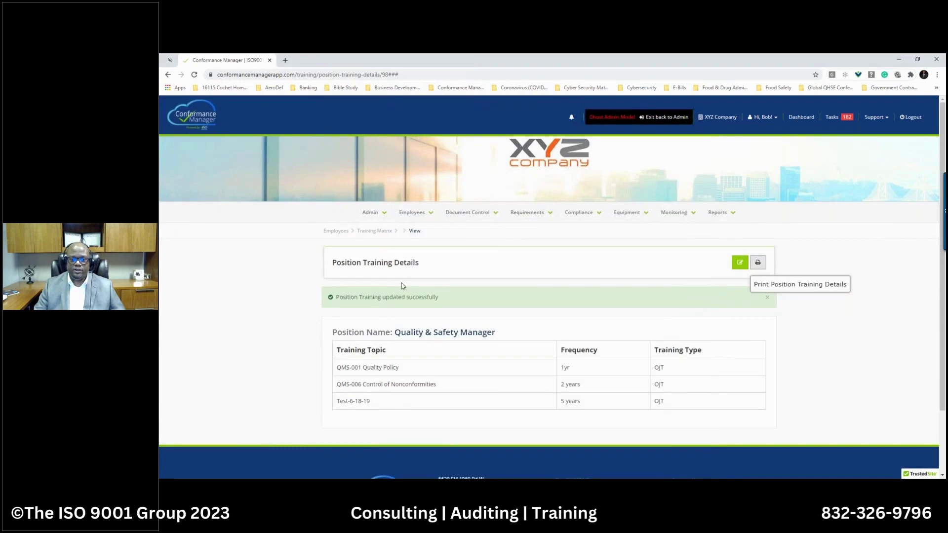
Return to the training matrix list and export it to Excel.
left_click(375, 231)
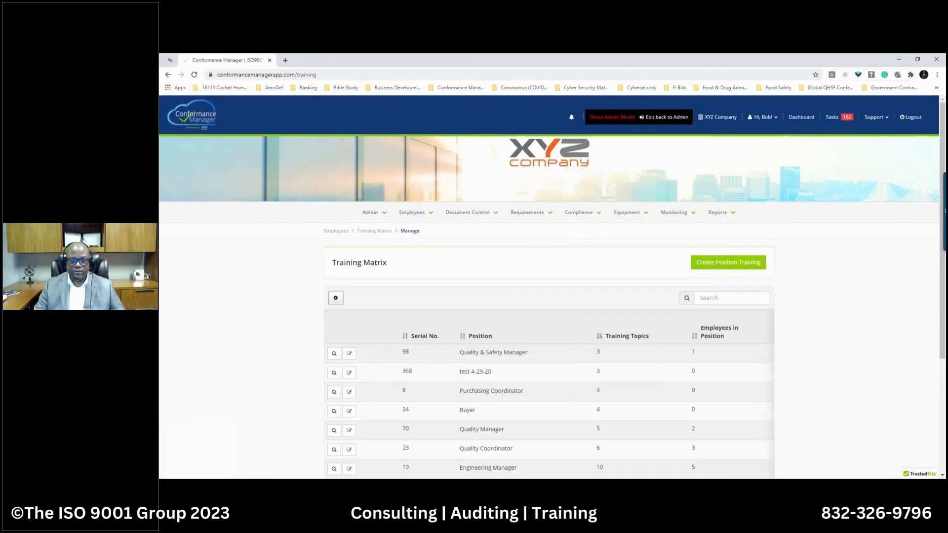
left_click(336, 299)
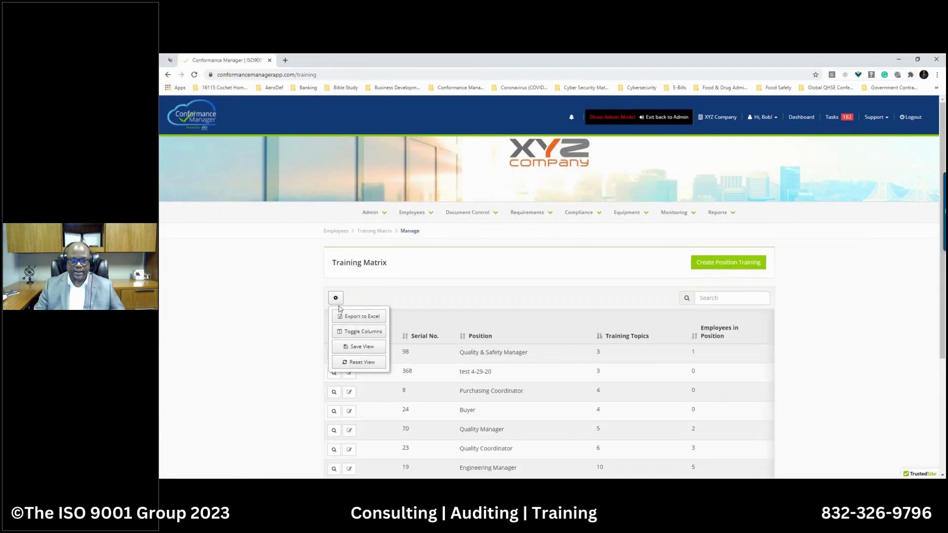
left_click(360, 317)
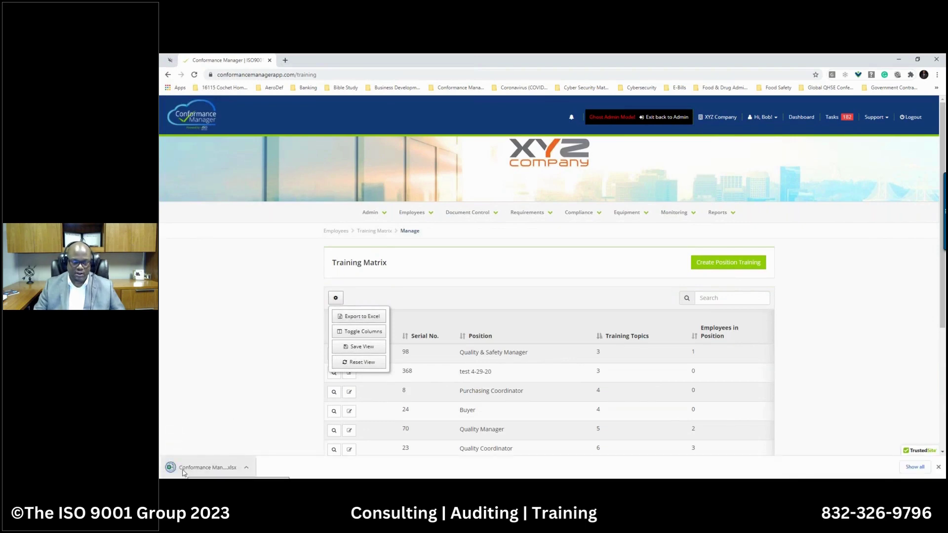
Examine the column toggle choices for the training matrix and return to the main table options.
left_click(350, 332)
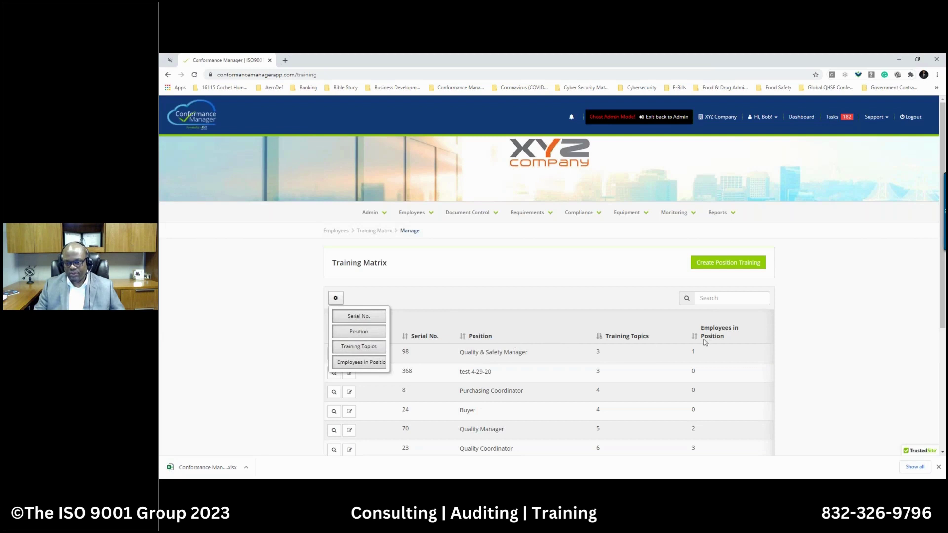
left_click(335, 298)
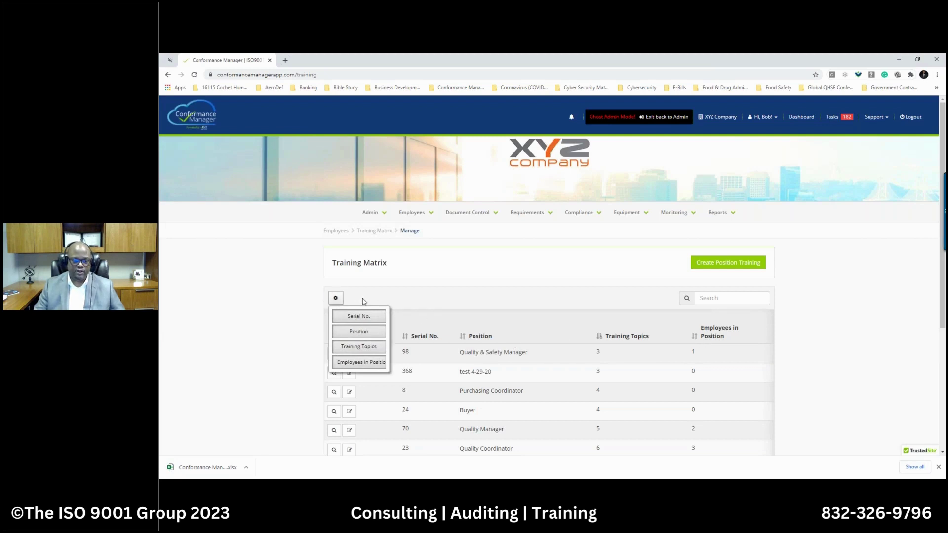
left_click(337, 299)
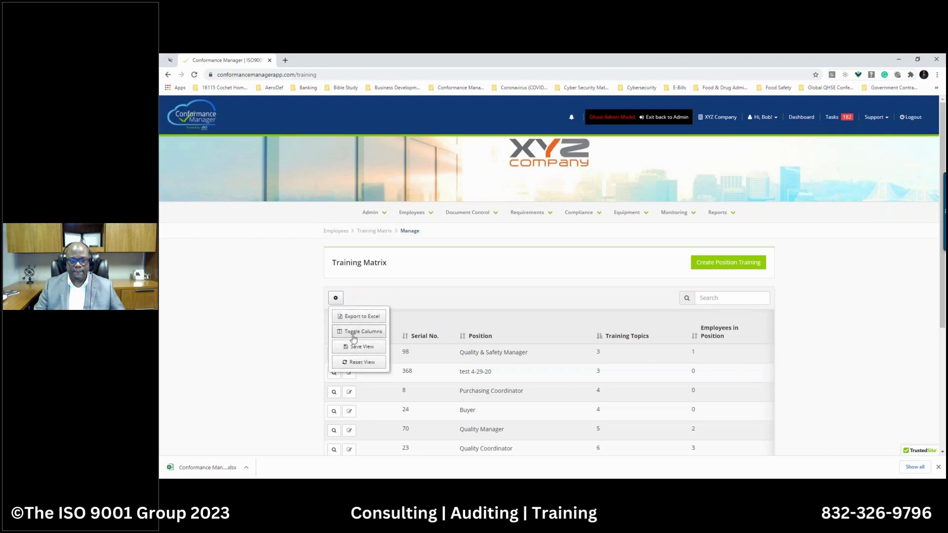
Sort the training matrix by Employees in Position in ascending order and save the arrangement as the custom view.
left_click(361, 352)
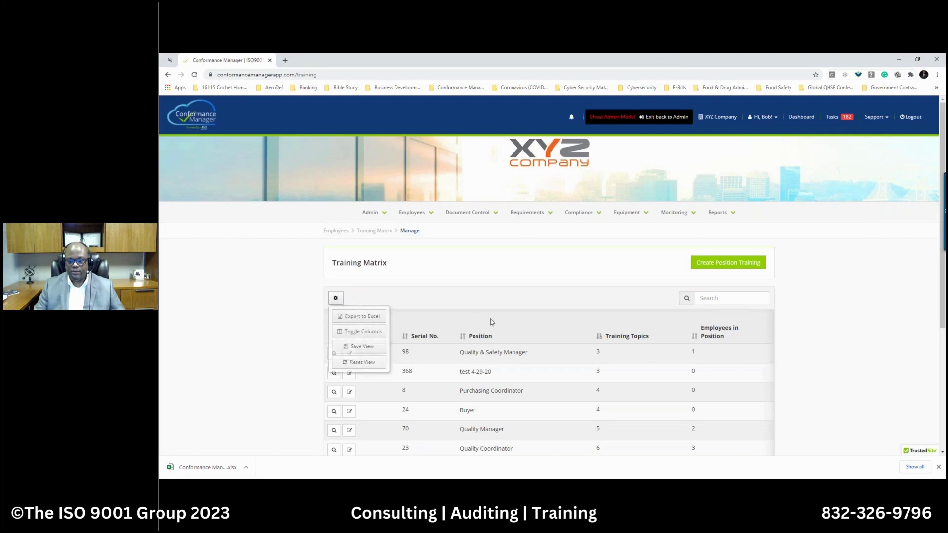
left_click(694, 340)
left_click(336, 298)
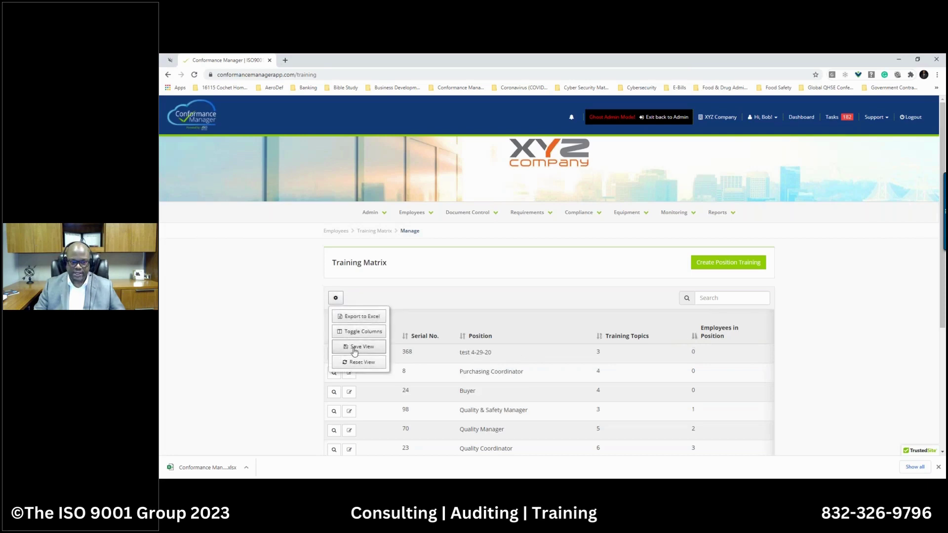
left_click(354, 351)
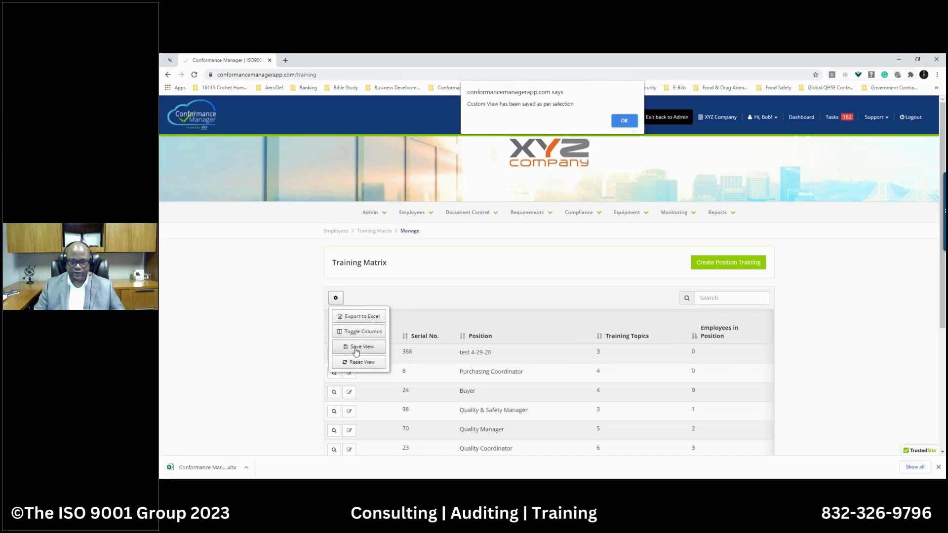
left_click(624, 122)
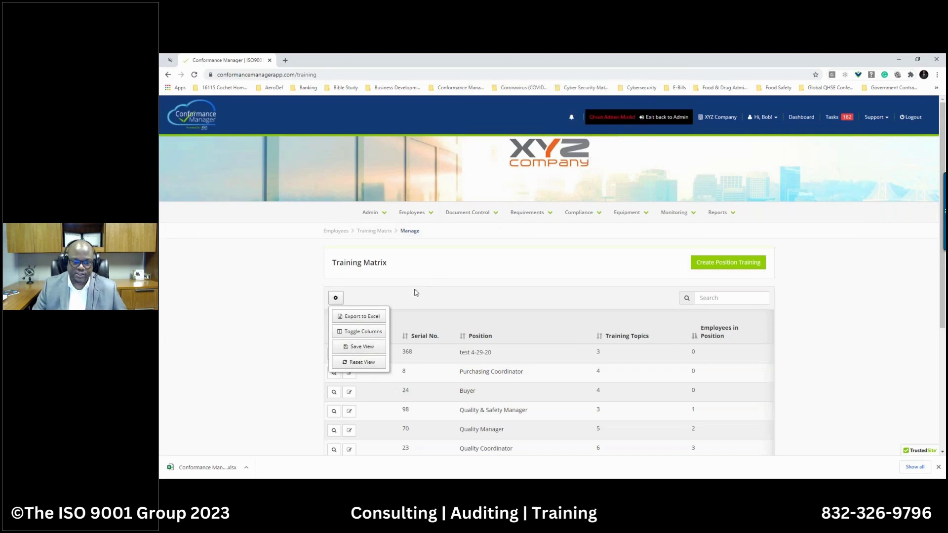
left_click(484, 288)
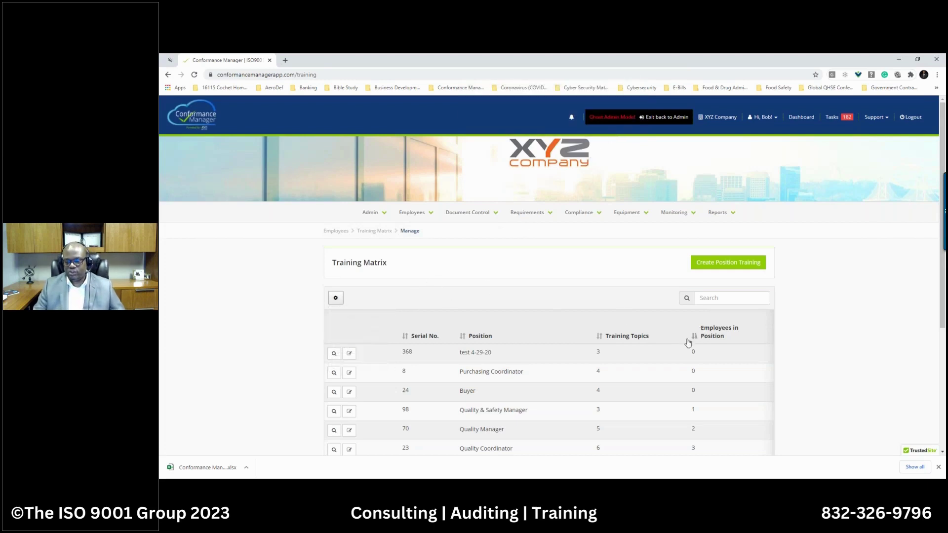
scroll(360, 330, "down", 2)
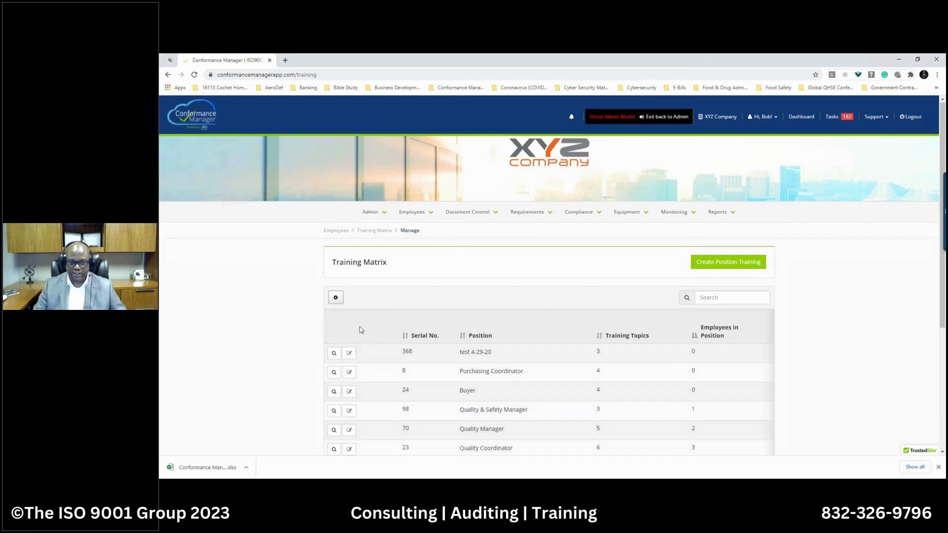
scroll(360, 330, "up", 2)
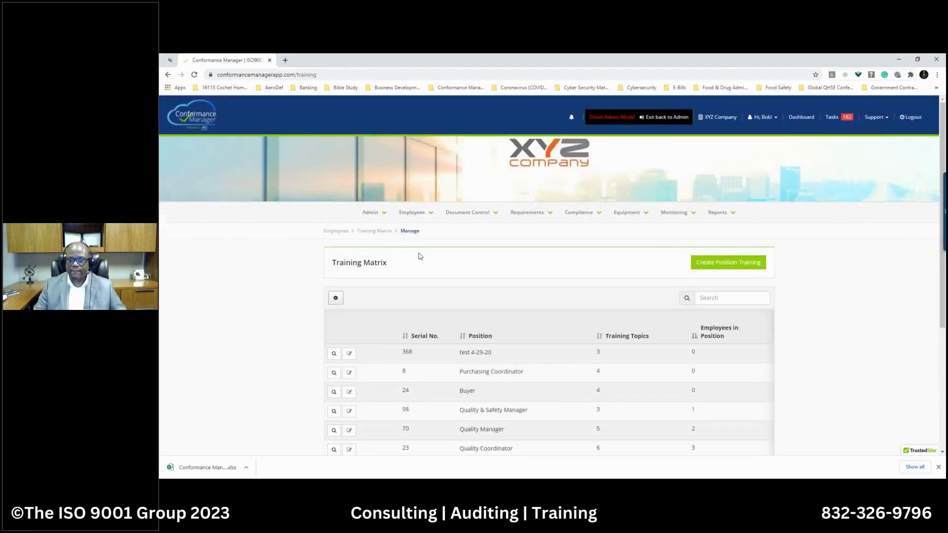
Open the Quality Manager's QMS Overview competency assessment, ID 1, and examine its questions, answers and trainees.
left_click(413, 213)
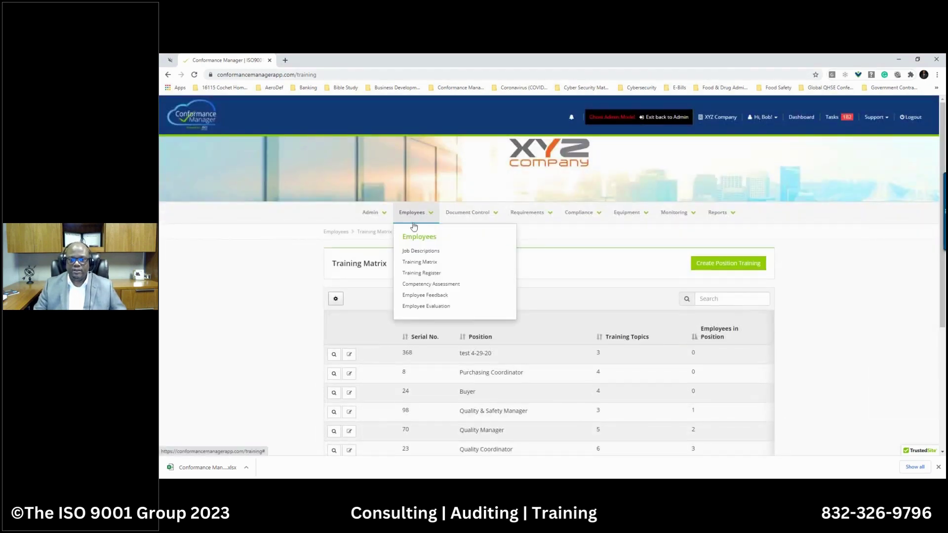
left_click(422, 289)
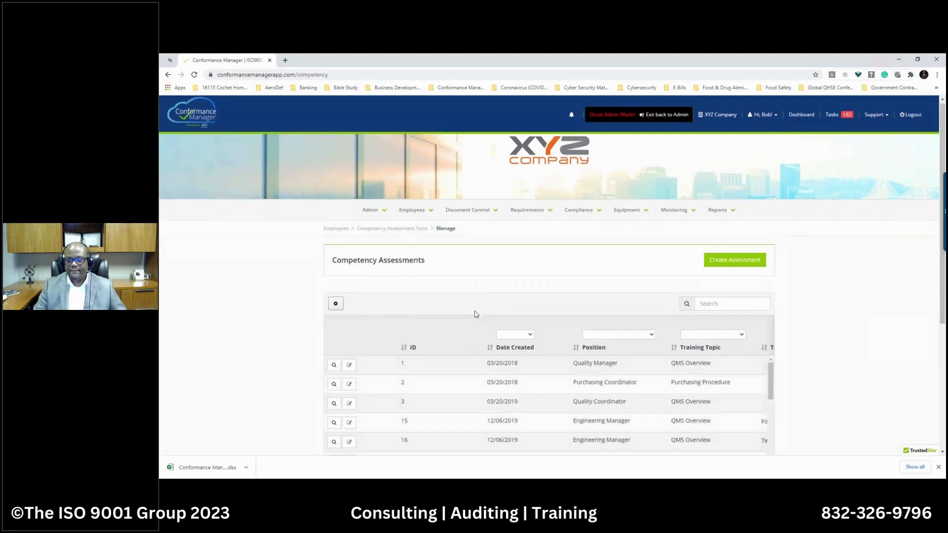
scroll(445, 301, "down", 2)
left_click(334, 286)
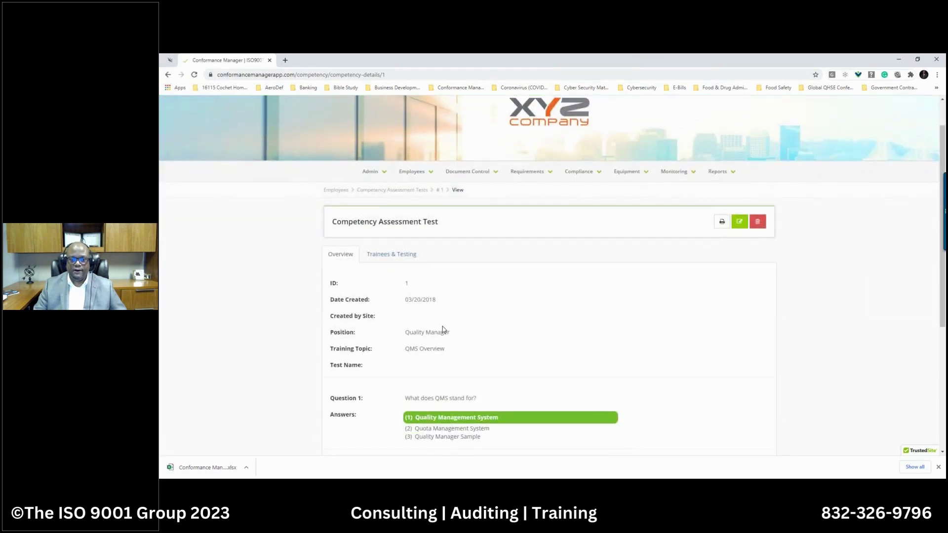
scroll(457, 333, "down", 3)
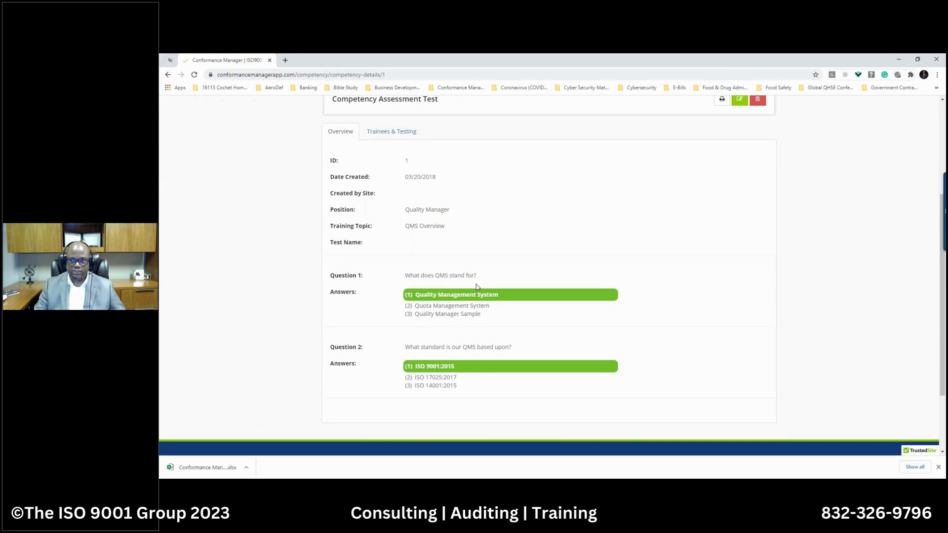
scroll(477, 286, "up", 1)
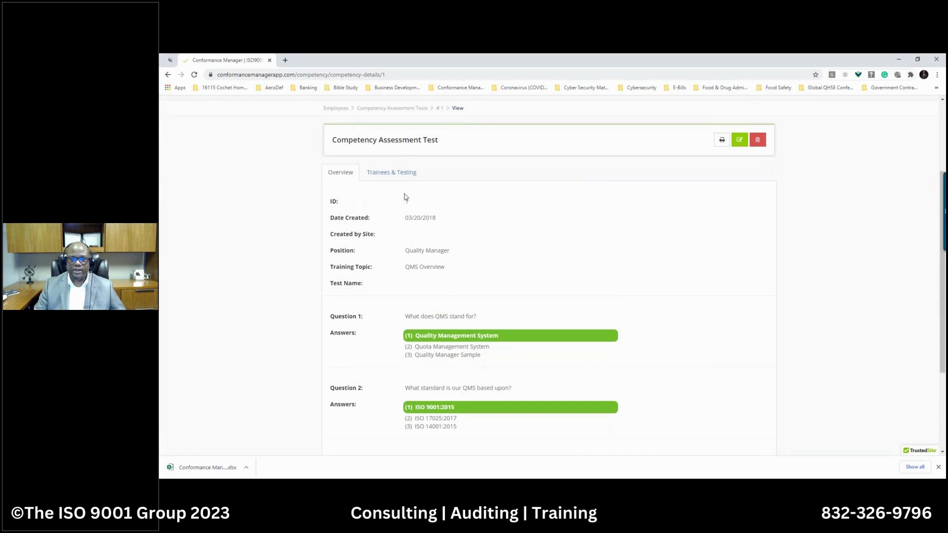
left_click(389, 174)
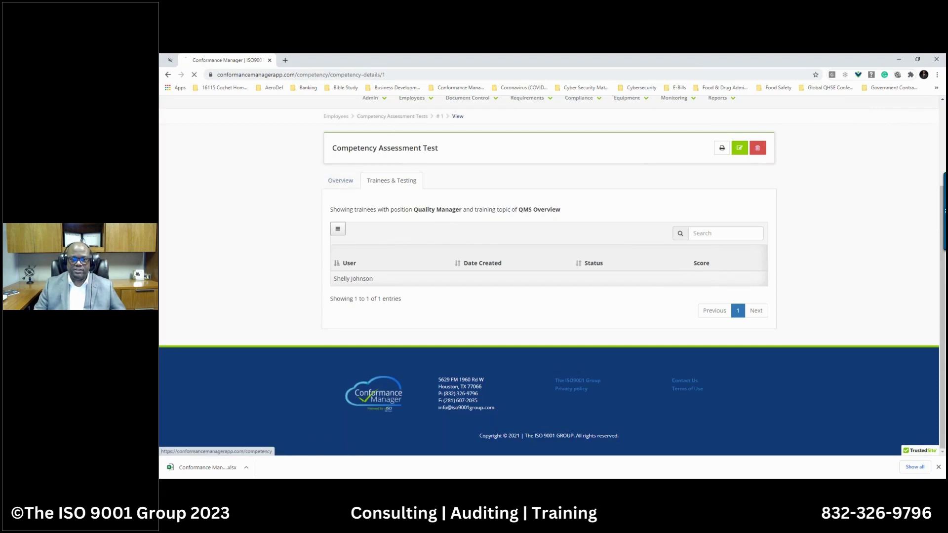
Return to the competency assessments list and open the Purchasing Manager's QMS Overview test, ID 21, at its trainee testing records.
scroll(513, 386, "down", 1)
scroll(546, 385, "down", 2)
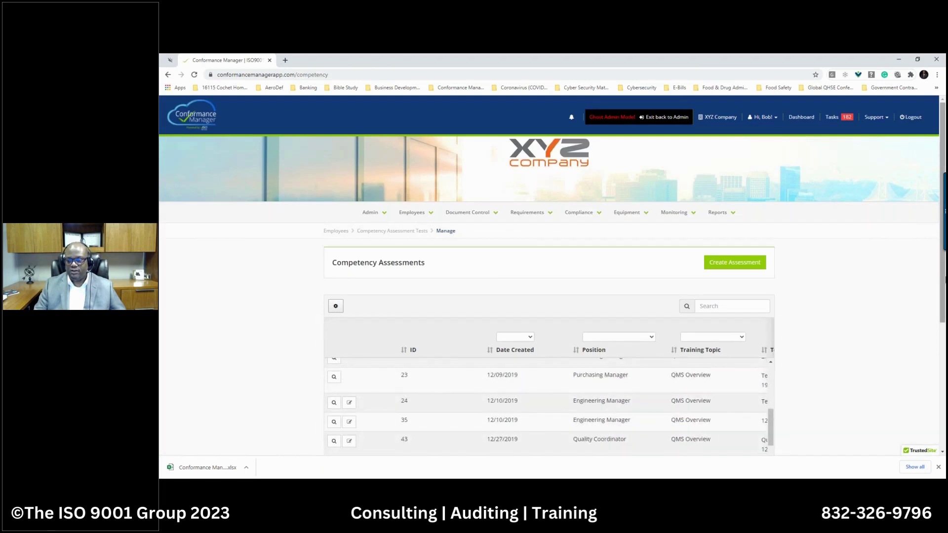
scroll(943, 283, "down", 1)
scroll(943, 283, "down", 2)
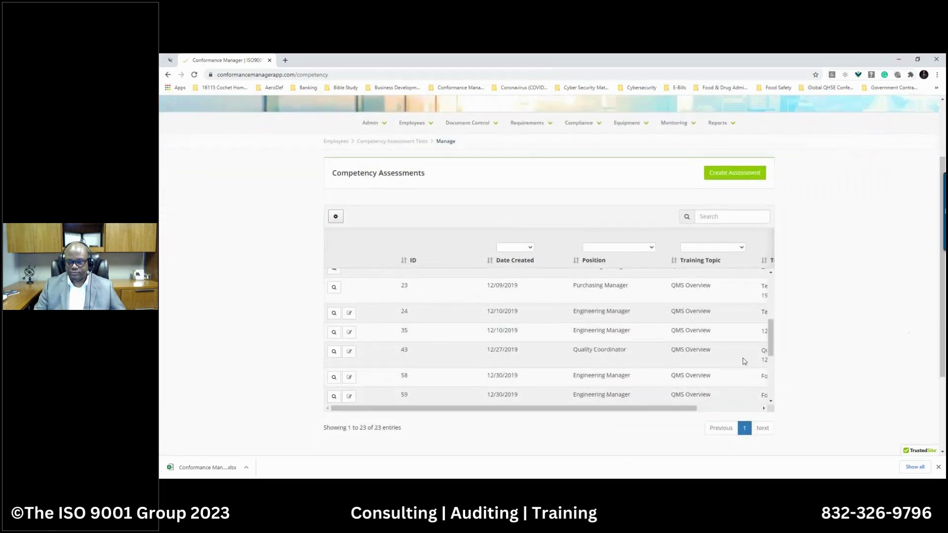
left_click(335, 400)
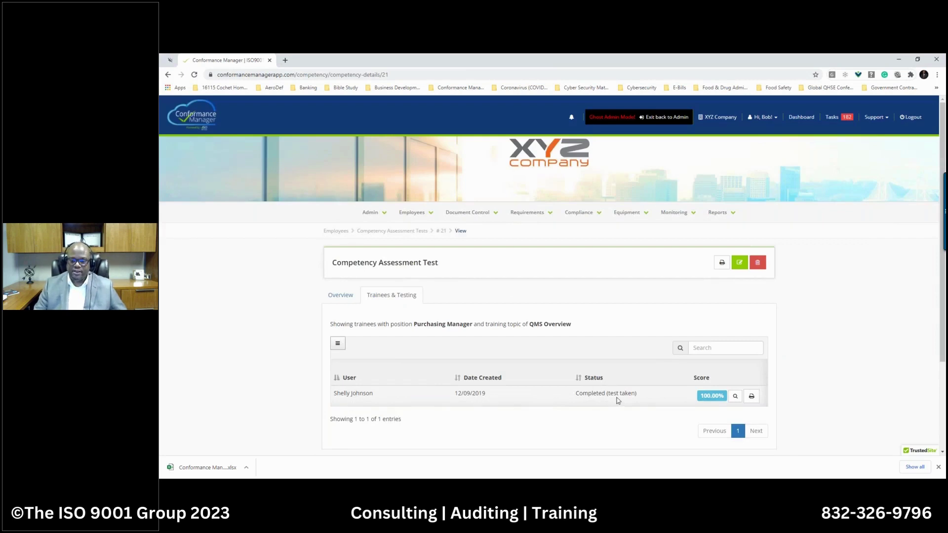
Open the print view of the trainee's competency test results, examine it and close it.
left_click(751, 398)
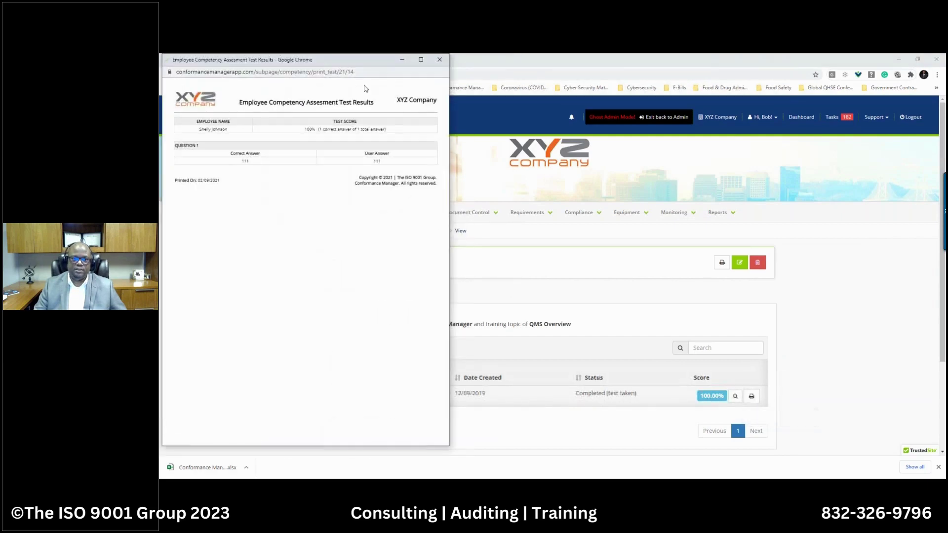
left_click_drag(359, 66, 553, 136)
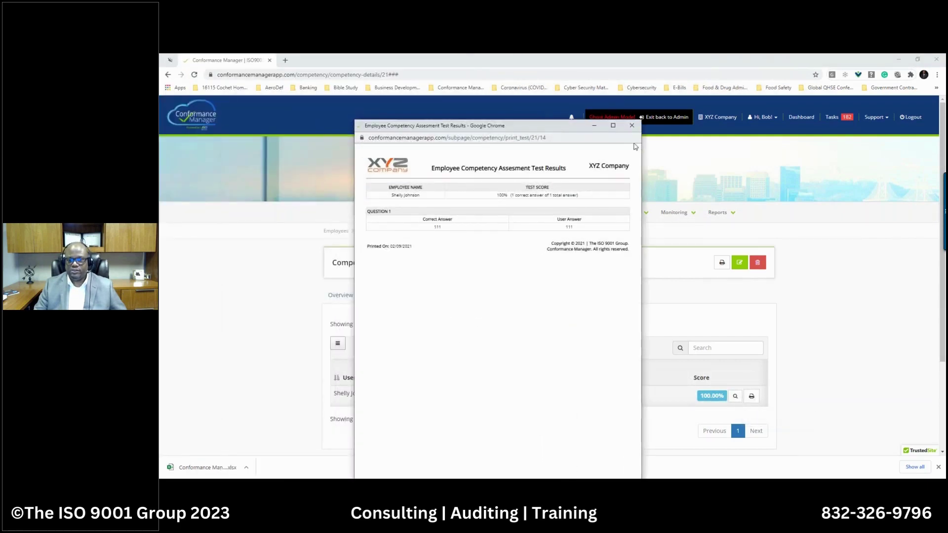
left_click(631, 125)
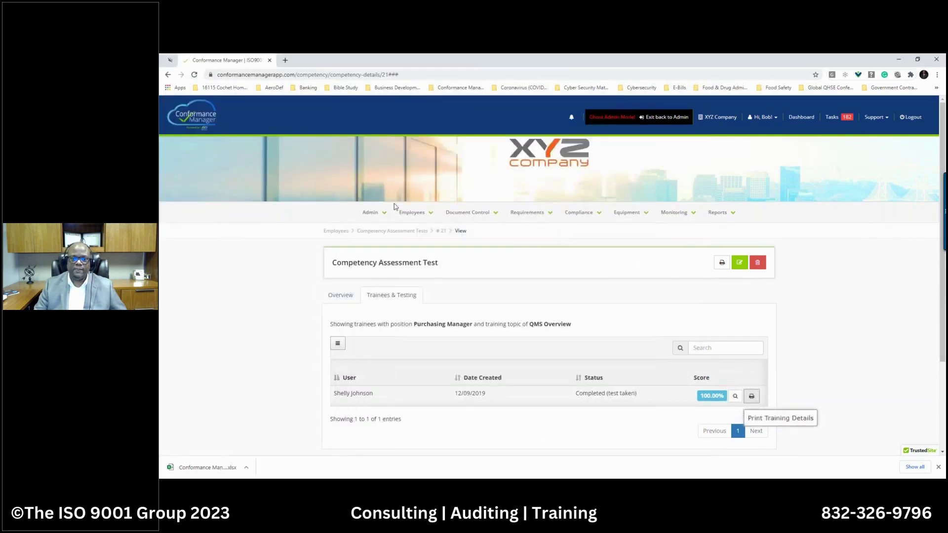
Open the employee feedback record with serial number 1 and examine its submission details, referenced document and review section.
left_click(425, 215)
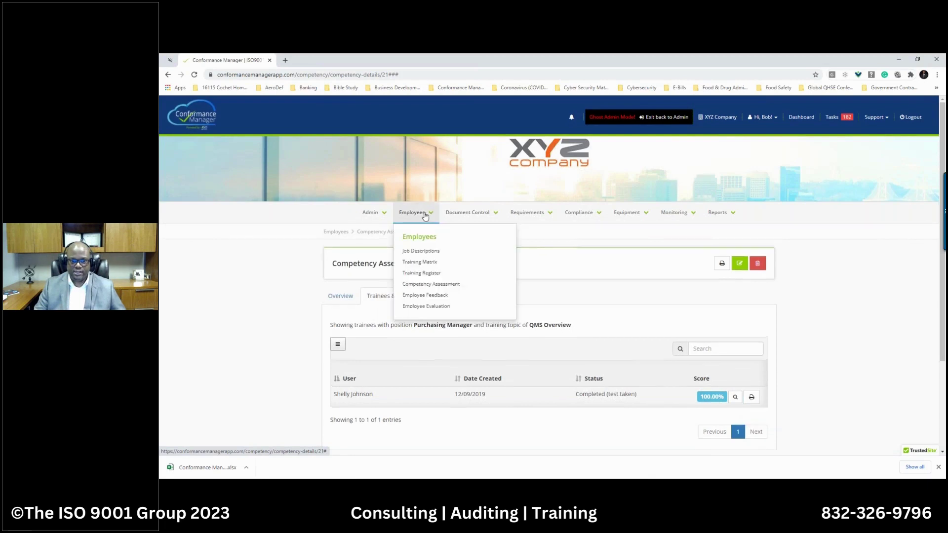
left_click(425, 295)
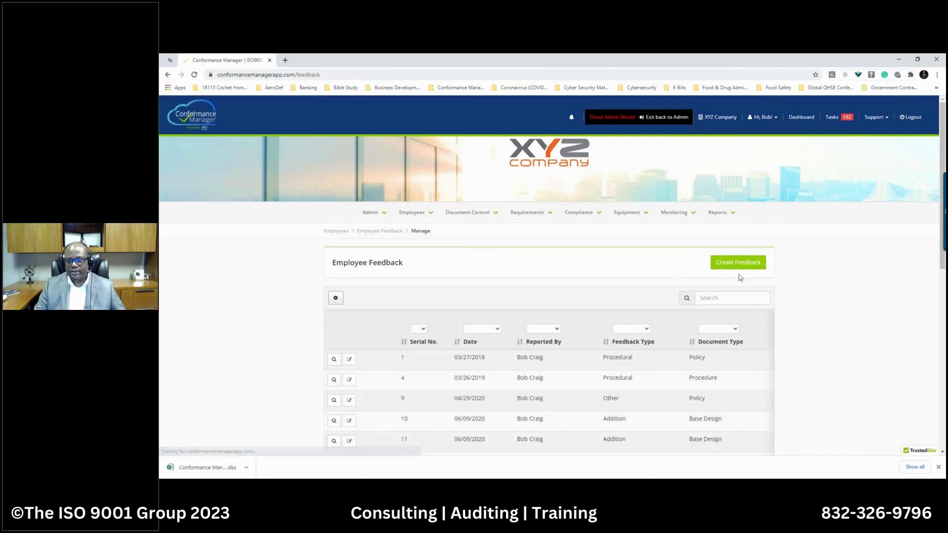
left_click(334, 360)
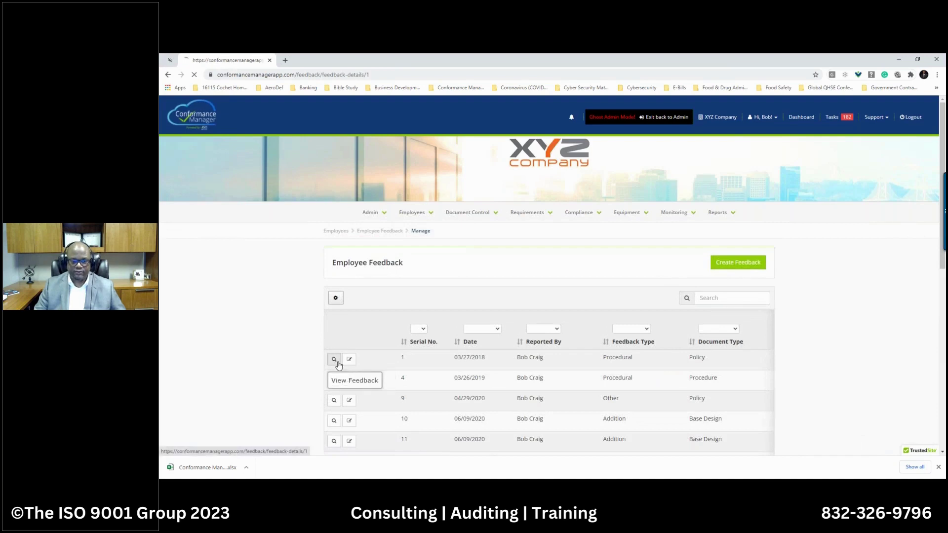
scroll(496, 259, "down", 5)
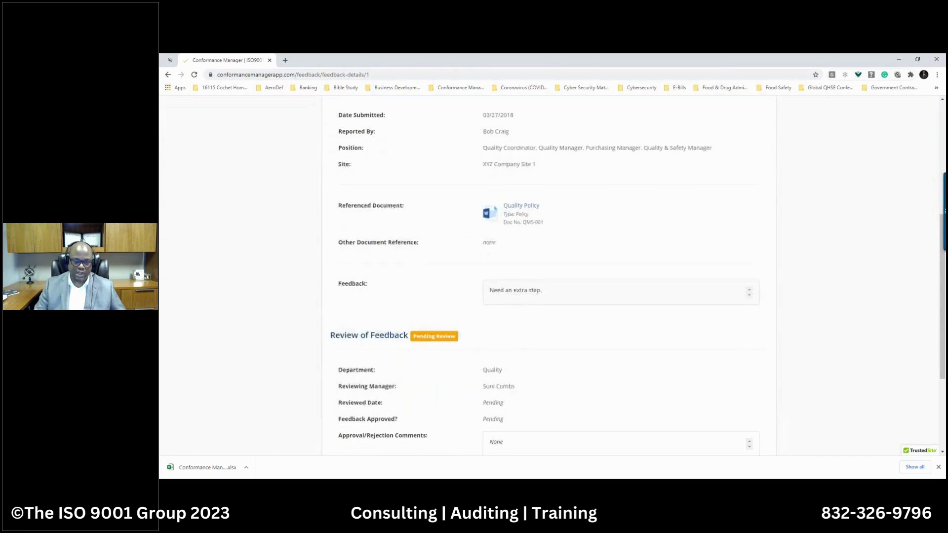
scroll(473, 297, "down", 2)
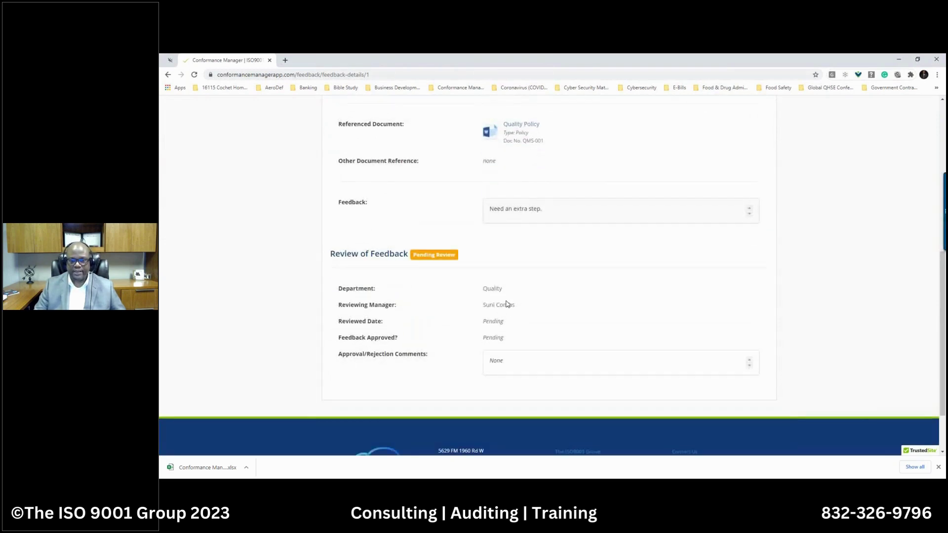
scroll(490, 292, "up", 7)
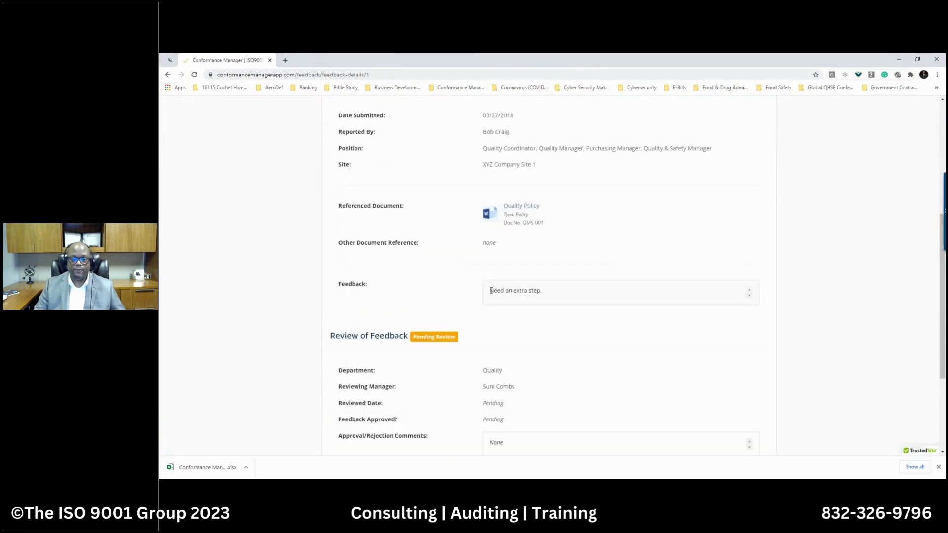
scroll(491, 290, "up", 2)
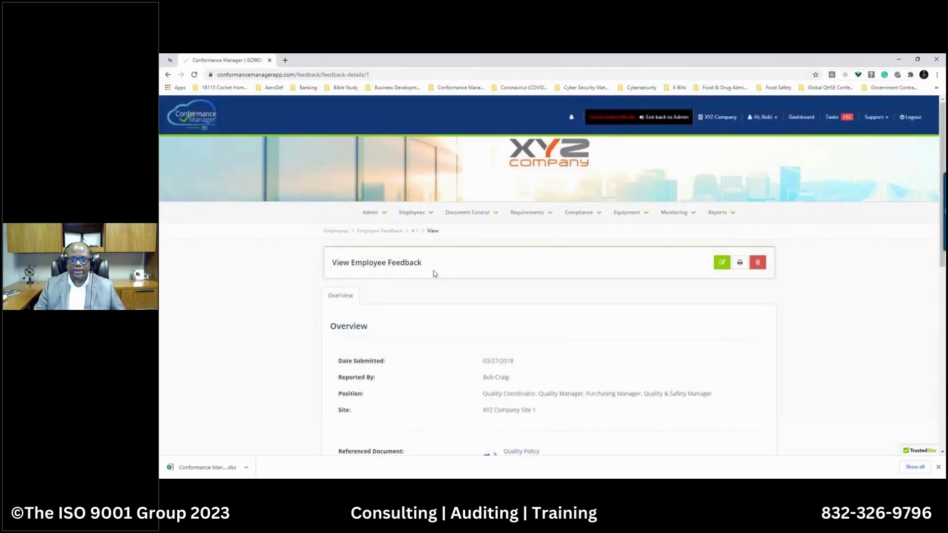
Open the employee evaluation form "Test evaluation on 19_12_2019" and examine its details and graded evaluation questions.
left_click(420, 218)
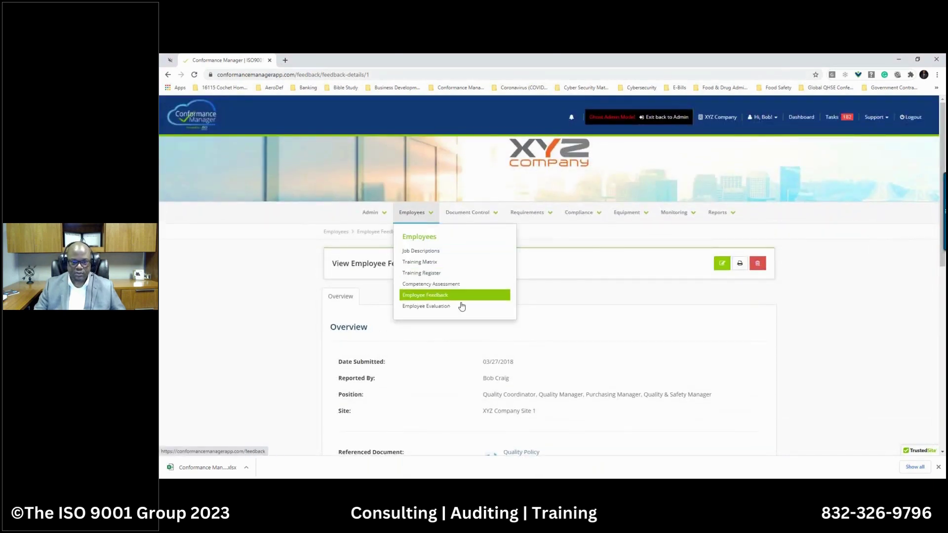
left_click(427, 310)
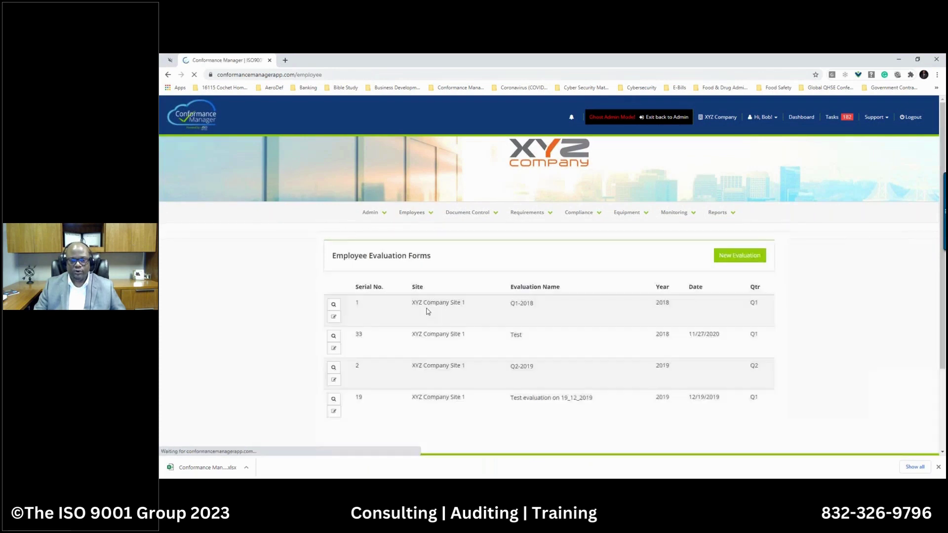
scroll(454, 316, "down", 2)
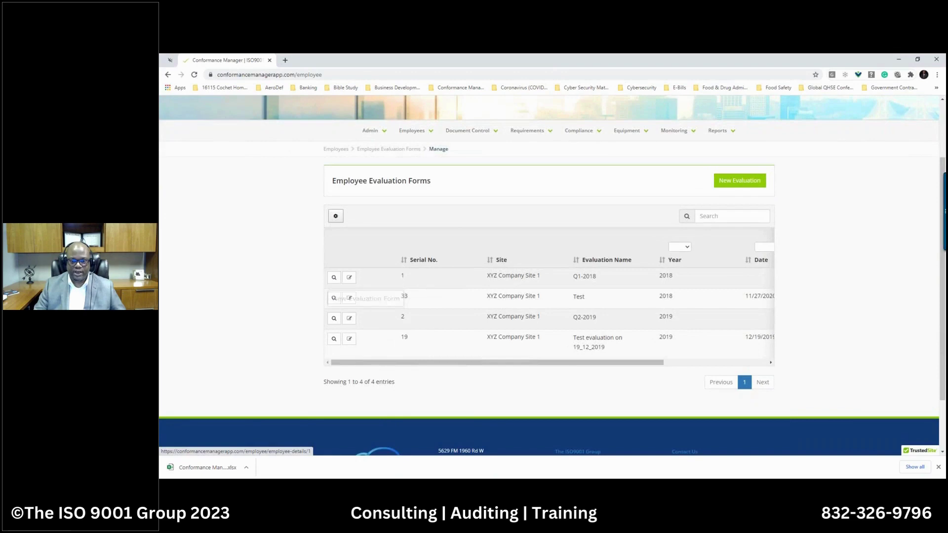
left_click(333, 339)
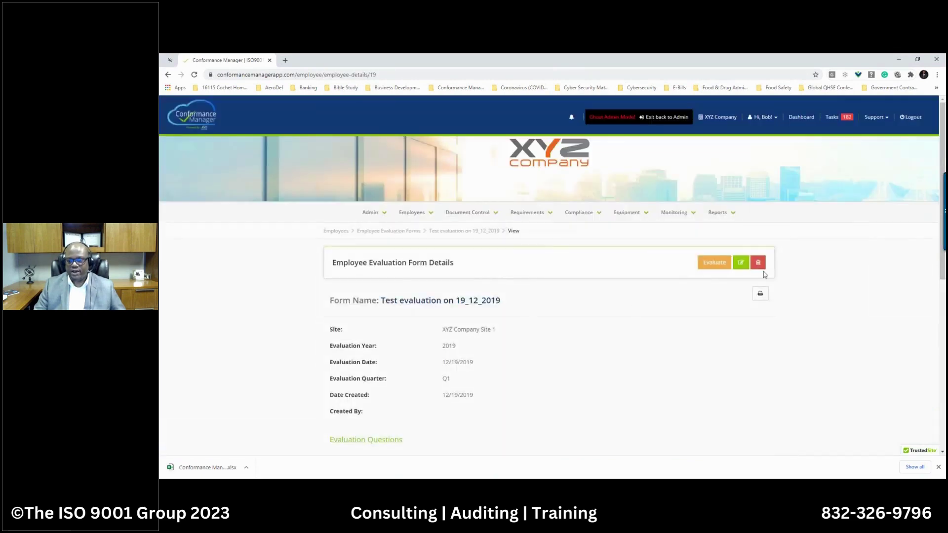
scroll(713, 252, "down", 4)
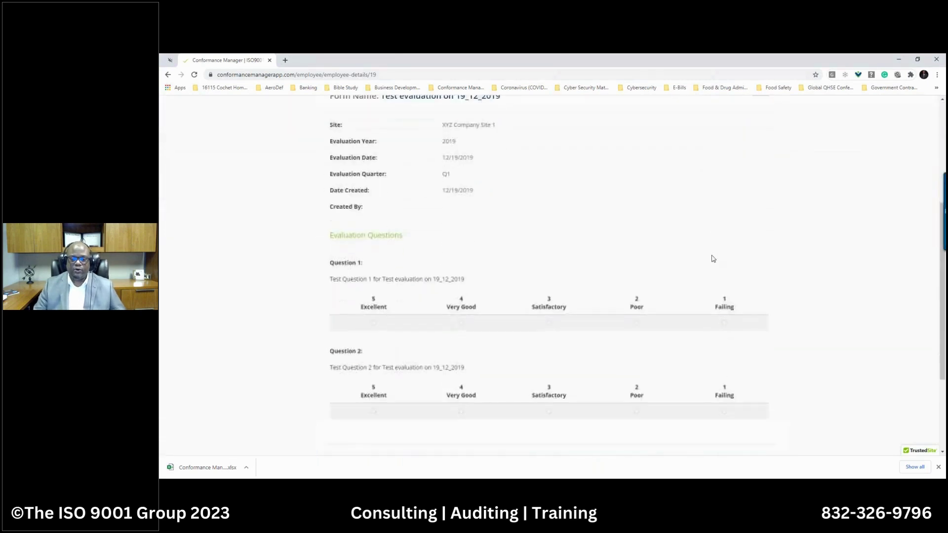
scroll(466, 265, "down", 2)
scroll(473, 263, "up", 2)
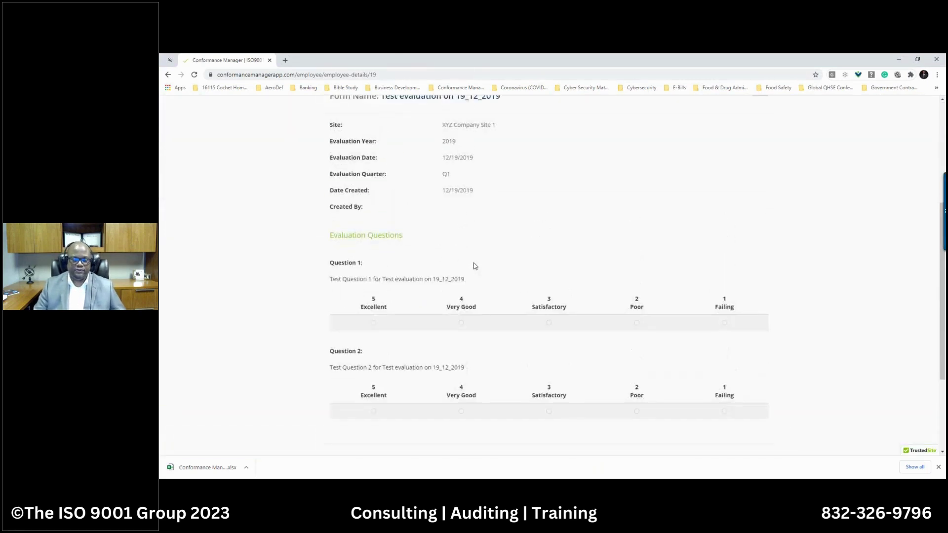
scroll(473, 266, "up", 4)
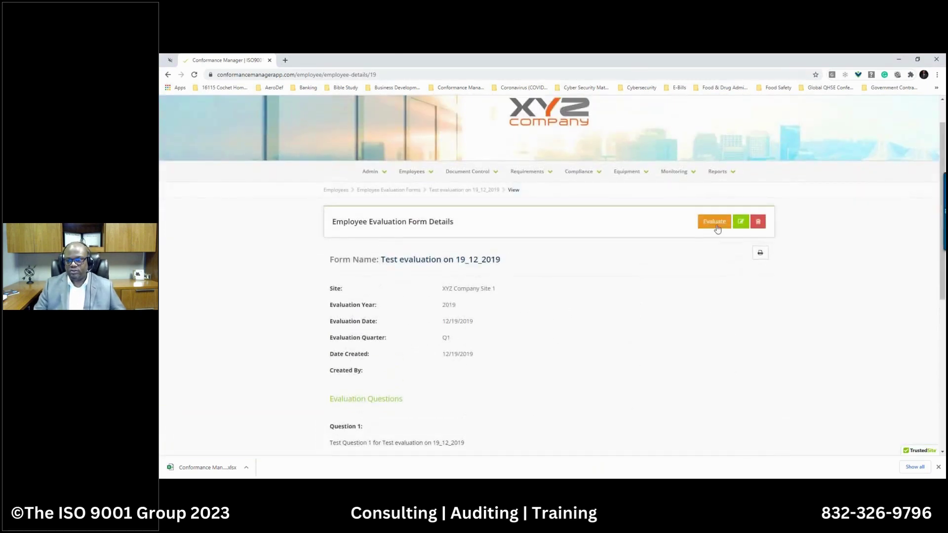
Open "Test evaluation on 19_12_2019" for editing, examine its fields and questions, and return to the form details.
left_click(741, 222)
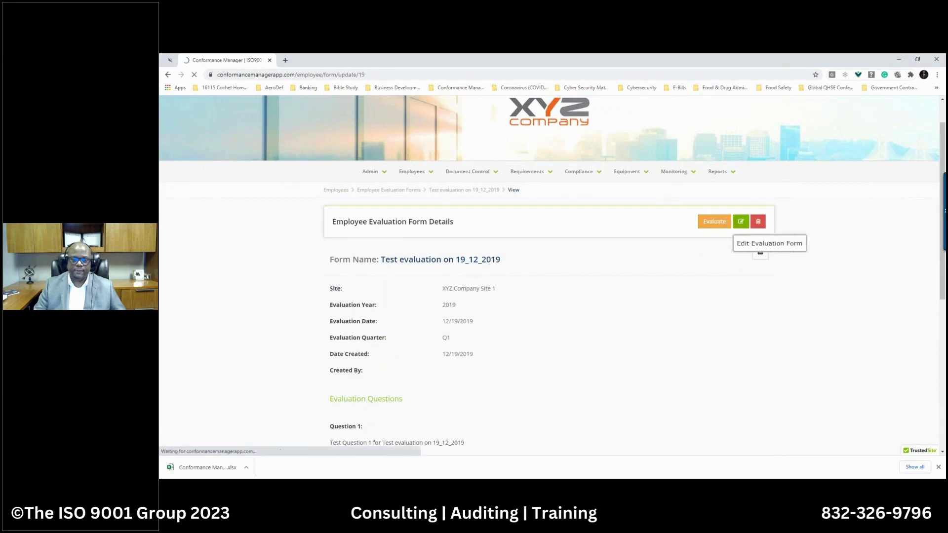
scroll(477, 319, "down", 5)
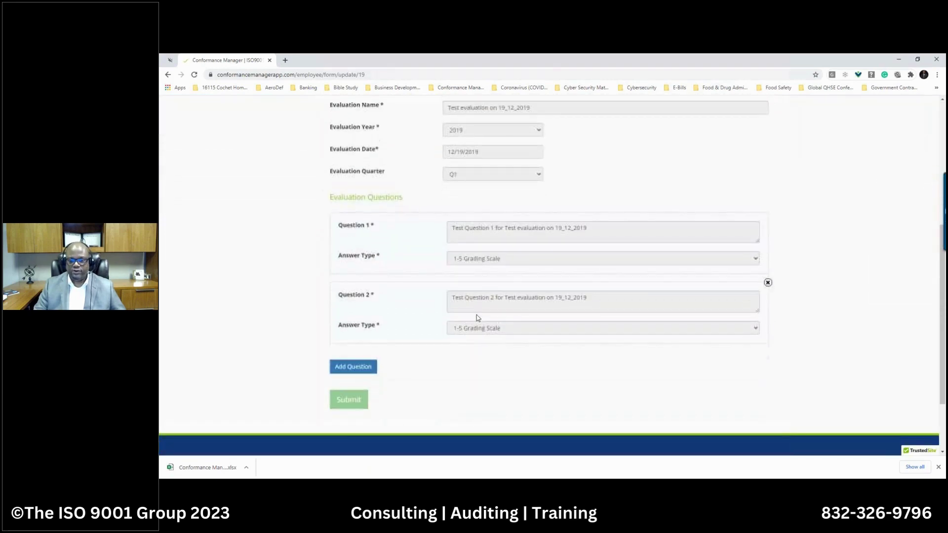
scroll(458, 324, "up", 5)
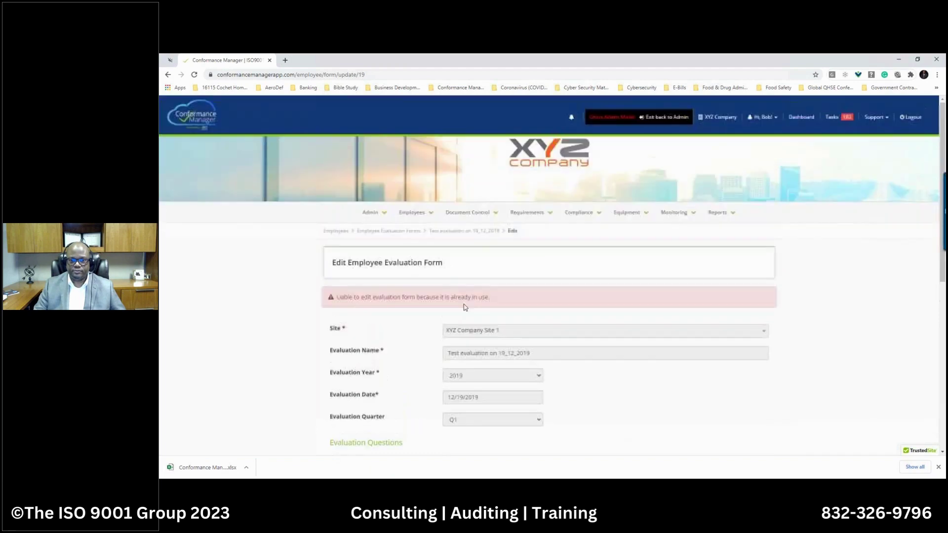
left_click(455, 233)
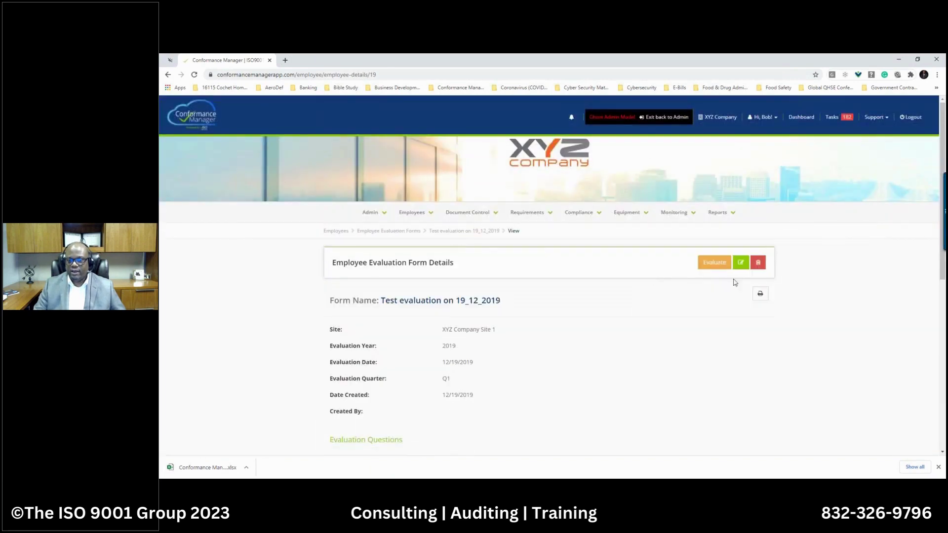
Open the employee evaluations overview for "Test evaluation on 19_12_2019" and examine the employees, positions, evaluation dates and acknowledgements.
left_click(715, 264)
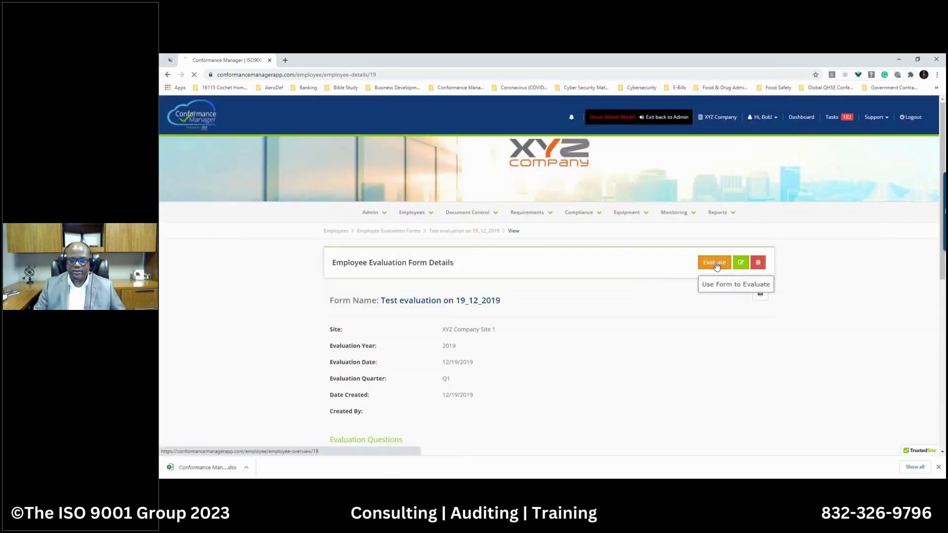
scroll(550, 299, "down", 3)
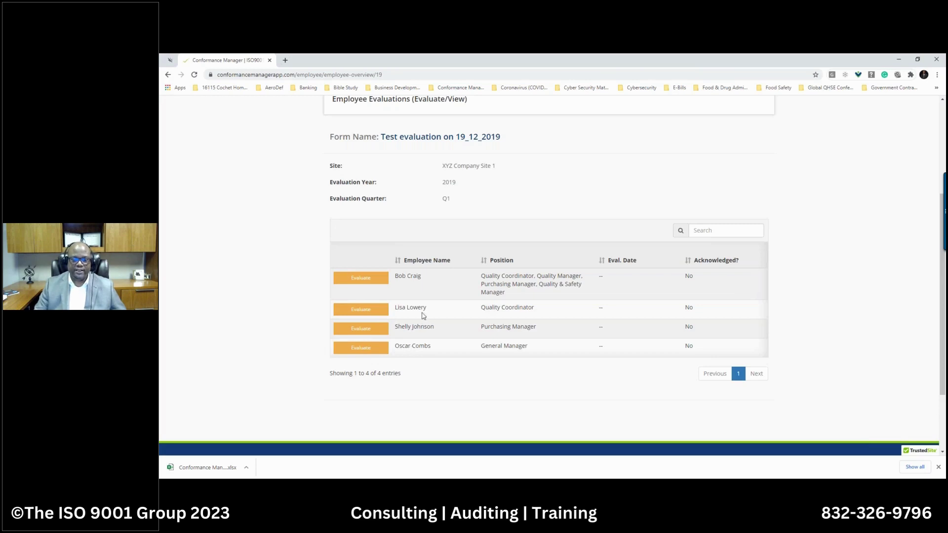
scroll(398, 308, "up", 4)
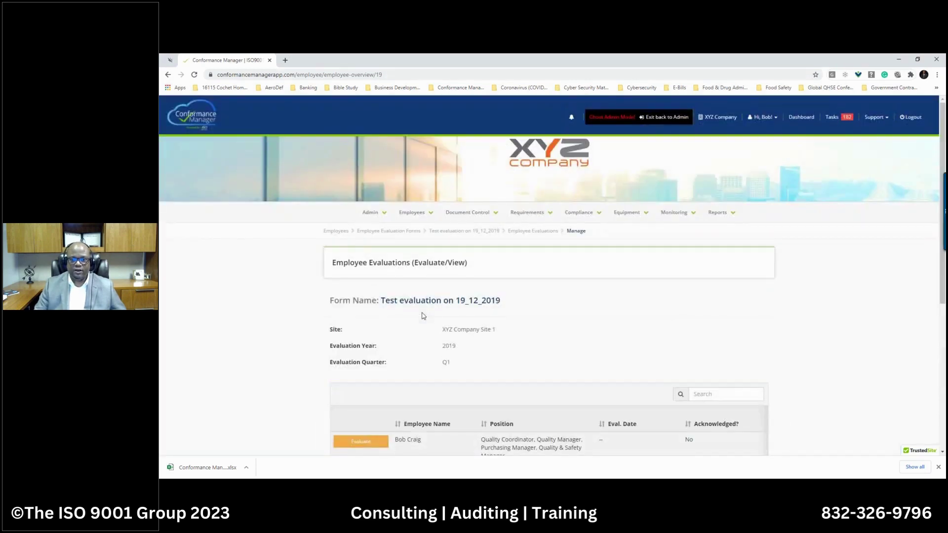
scroll(554, 312, "down", 3)
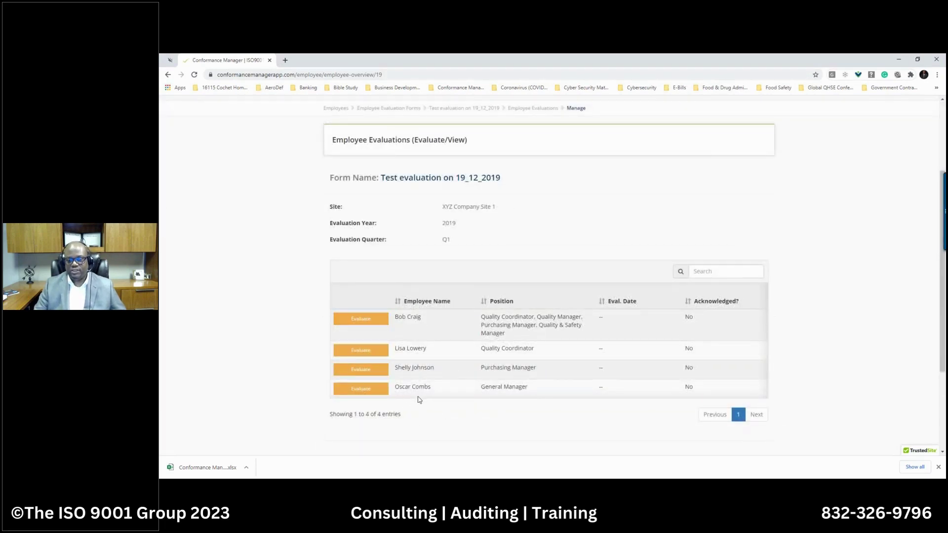
scroll(419, 400, "up", 1)
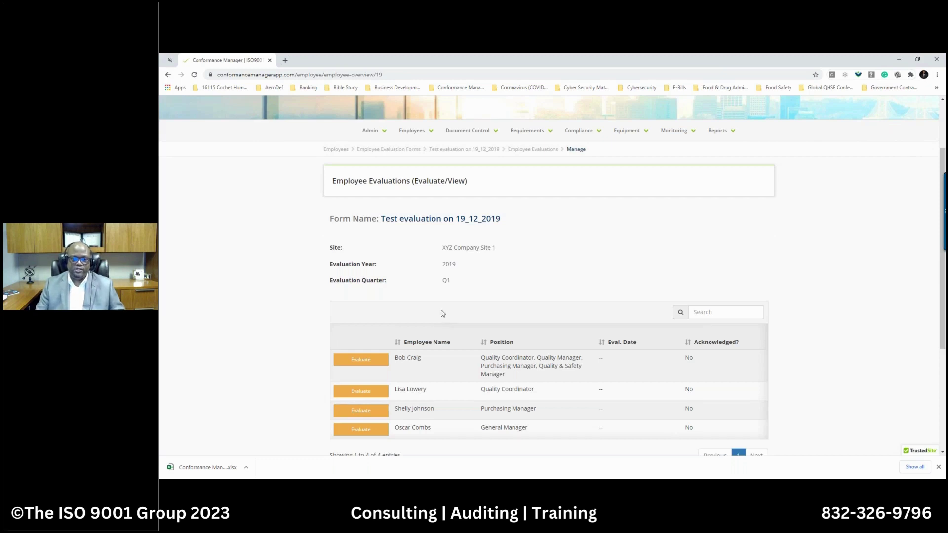
scroll(443, 314, "up", 1)
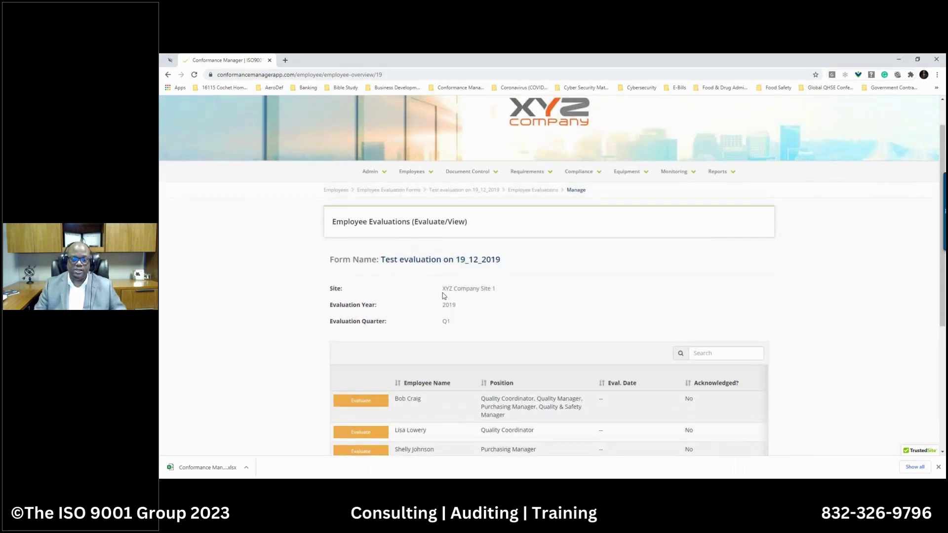
scroll(443, 296, "down", 2)
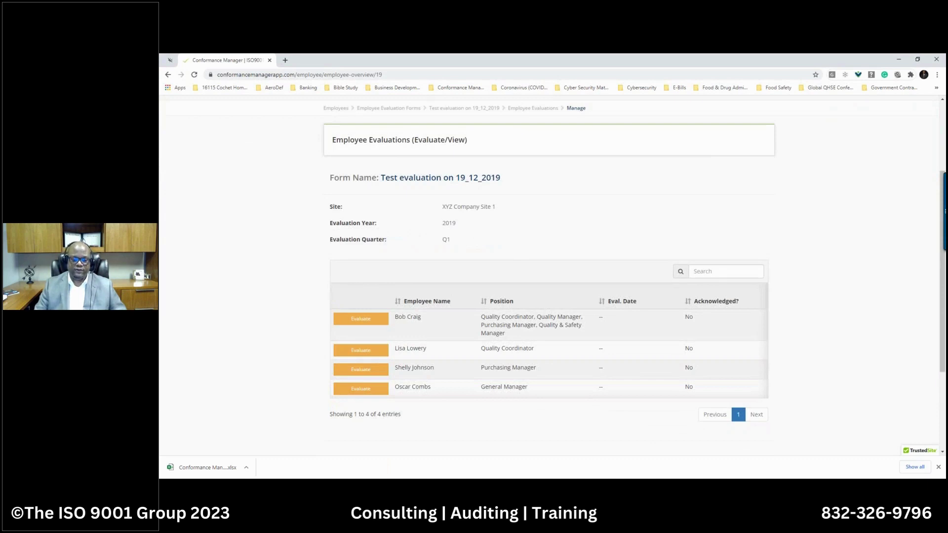
scroll(428, 257, "up", 3)
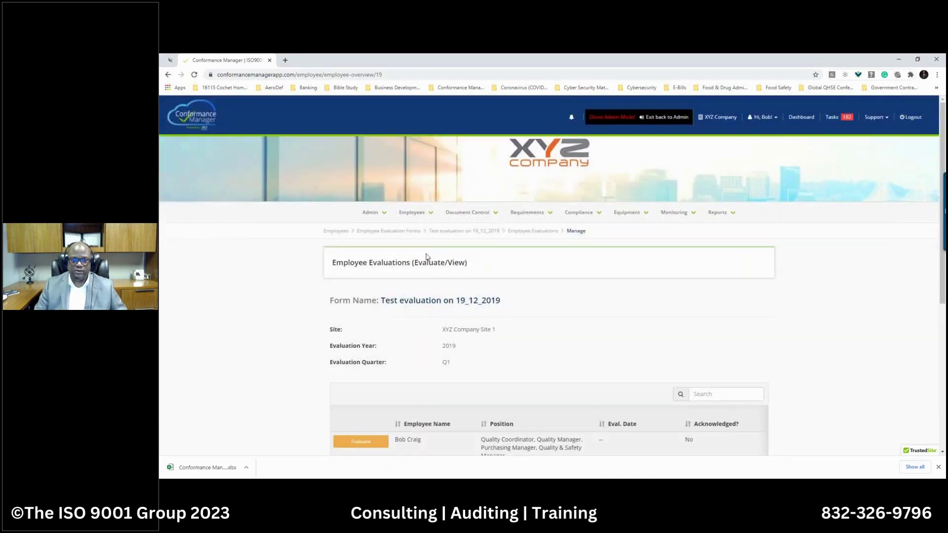
Open the company policy page in the document control module.
left_click(417, 217)
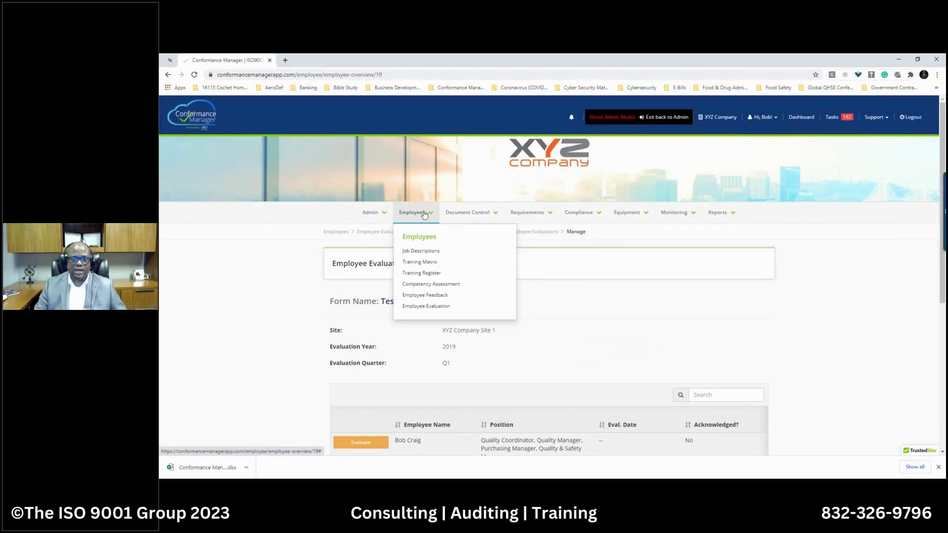
left_click(465, 214)
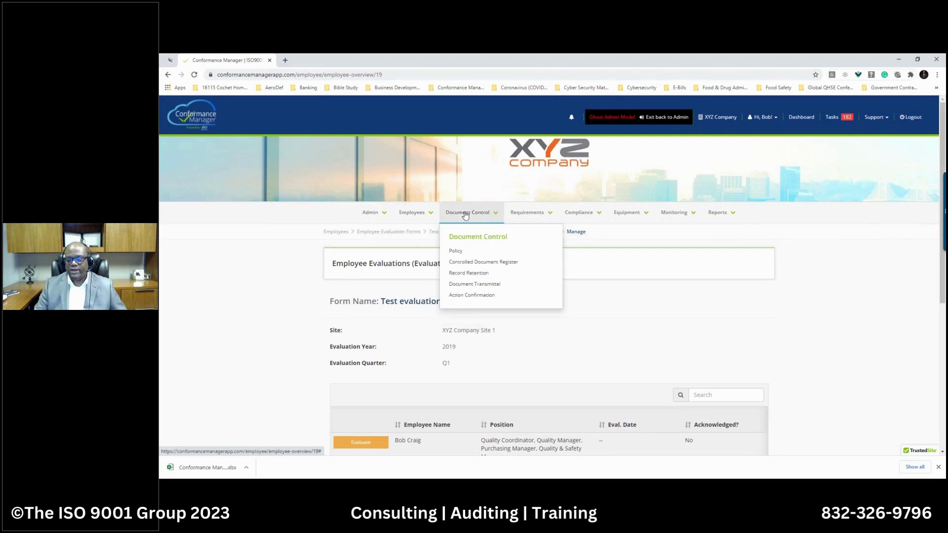
left_click(454, 252)
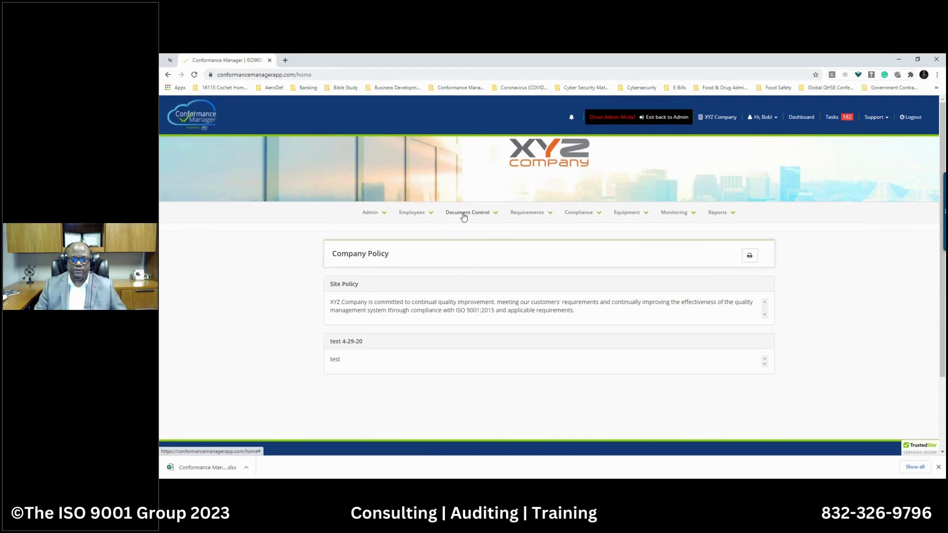
Open the Controlled Document Register and examine its list of documents.
left_click(464, 215)
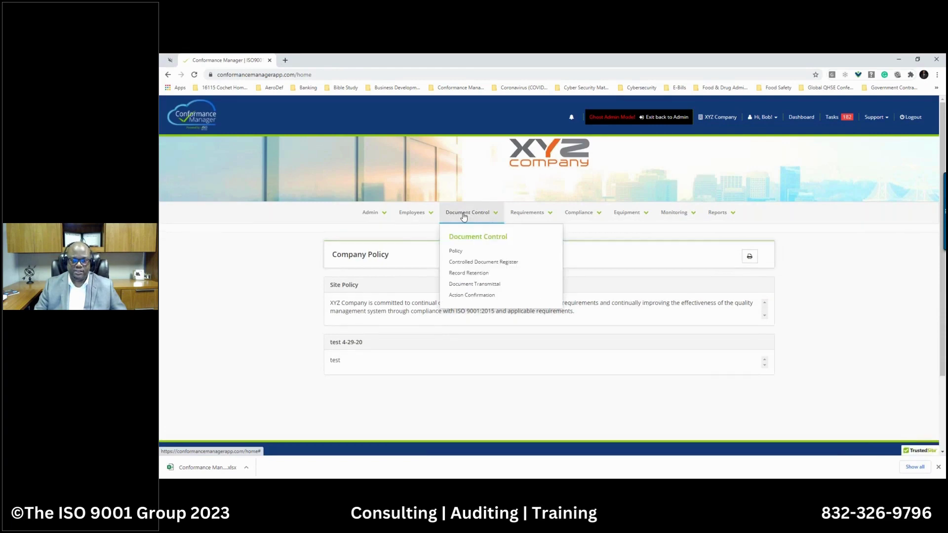
left_click(460, 262)
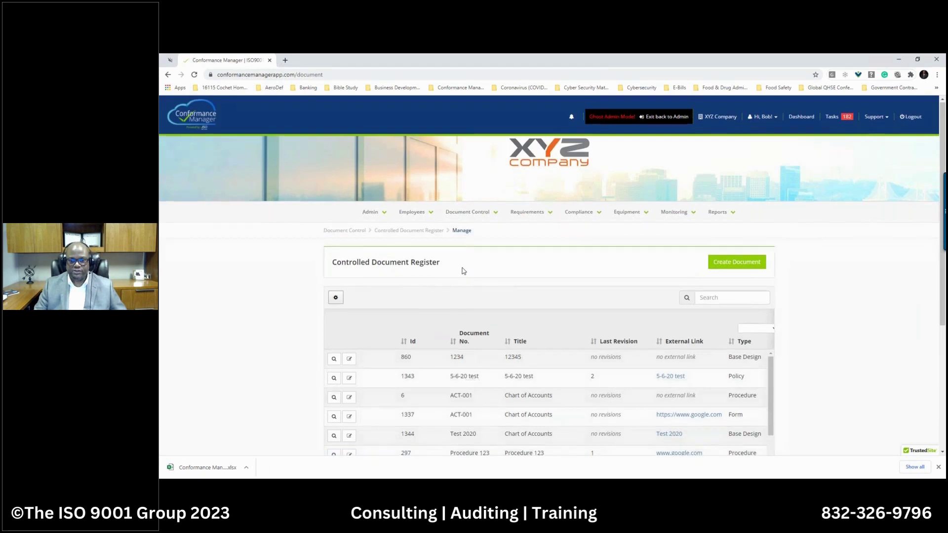
scroll(459, 269, "down", 3)
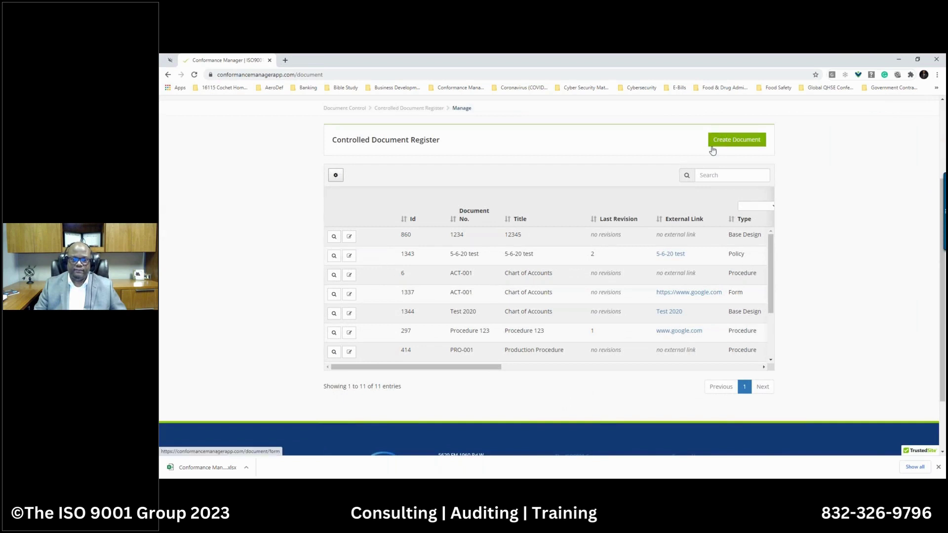
View the registered document "5-6-20 test", ID 1343, and examine its overview details.
left_click(334, 256)
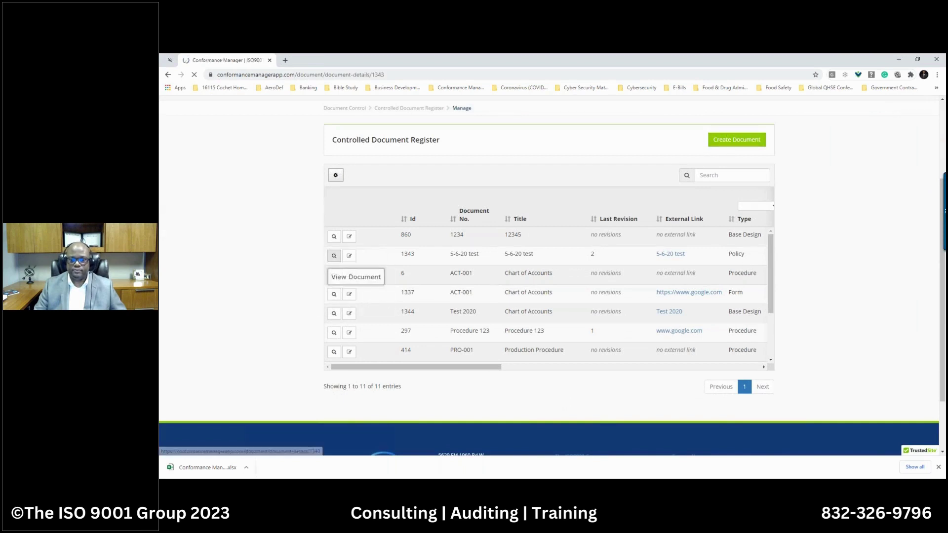
scroll(436, 258, "down", 3)
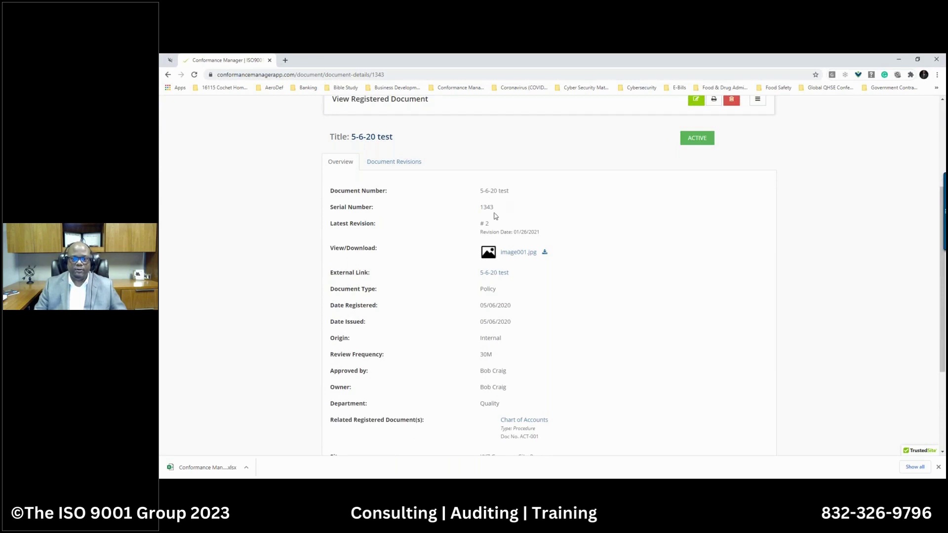
scroll(496, 216, "up", 1)
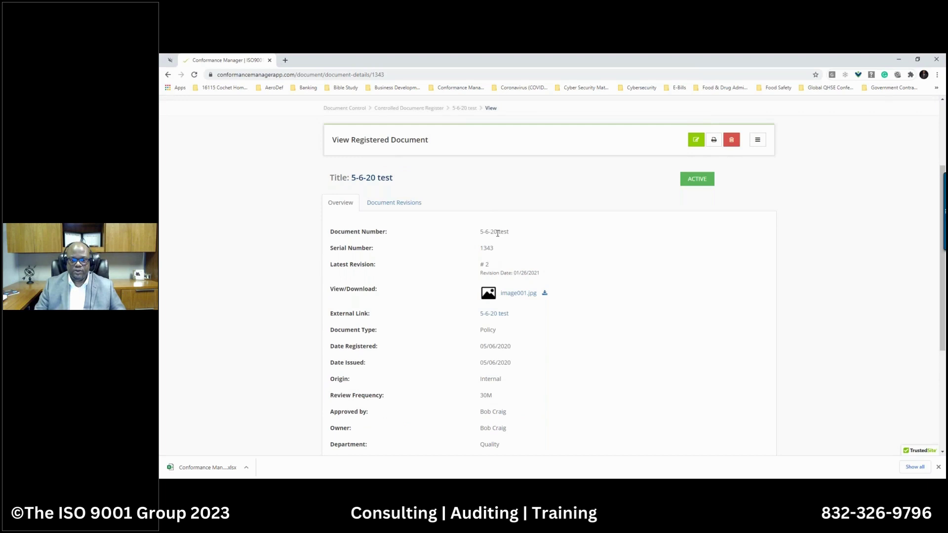
scroll(497, 233, "down", 1)
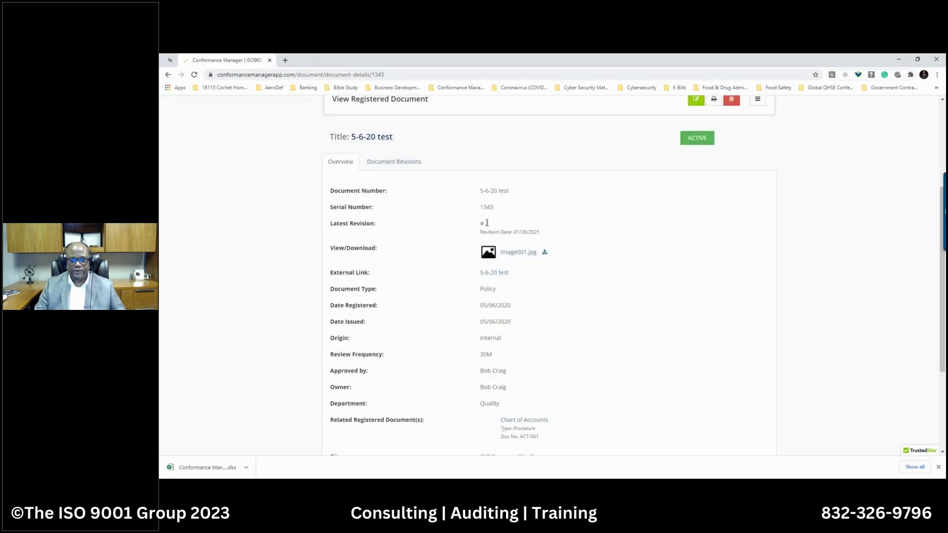
Examine the document's revision history and new-revision fields, comparing them with its overview.
left_click(386, 162)
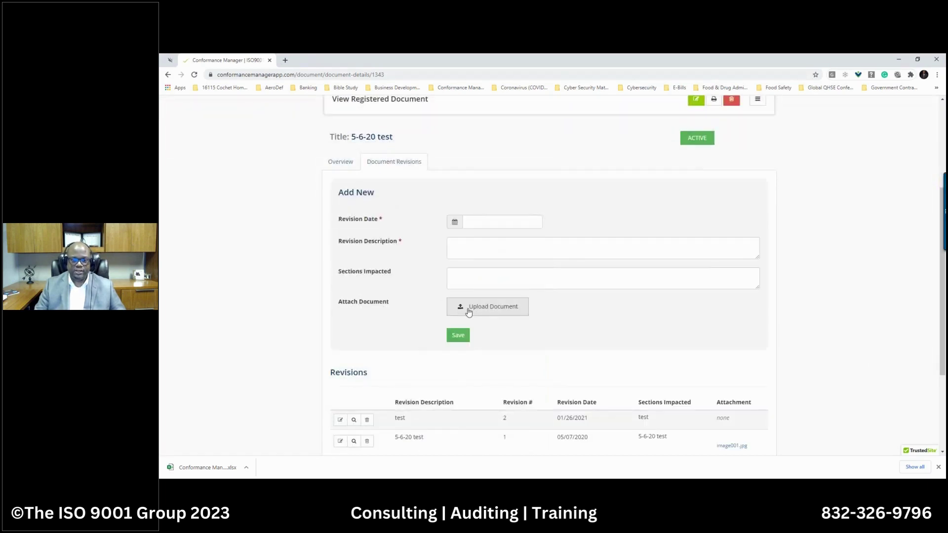
scroll(472, 251, "down", 1)
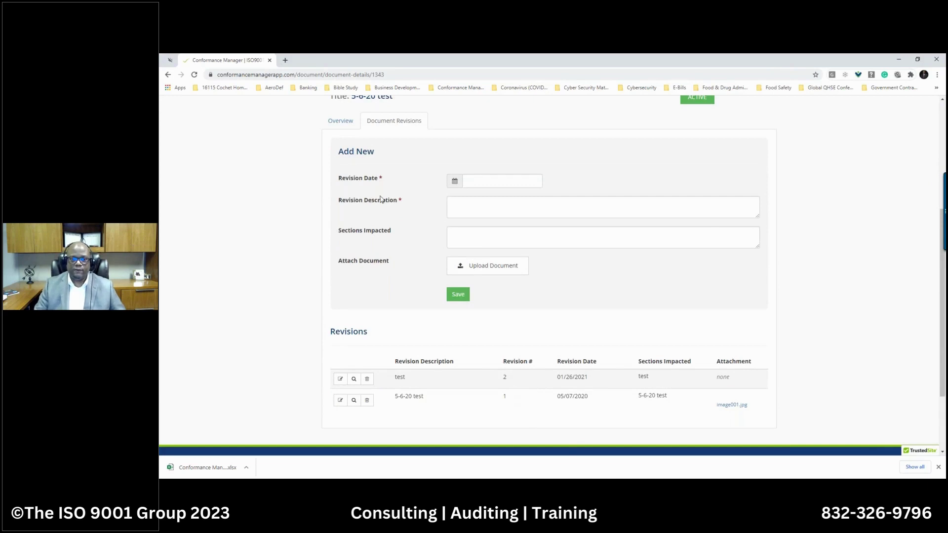
left_click(341, 121)
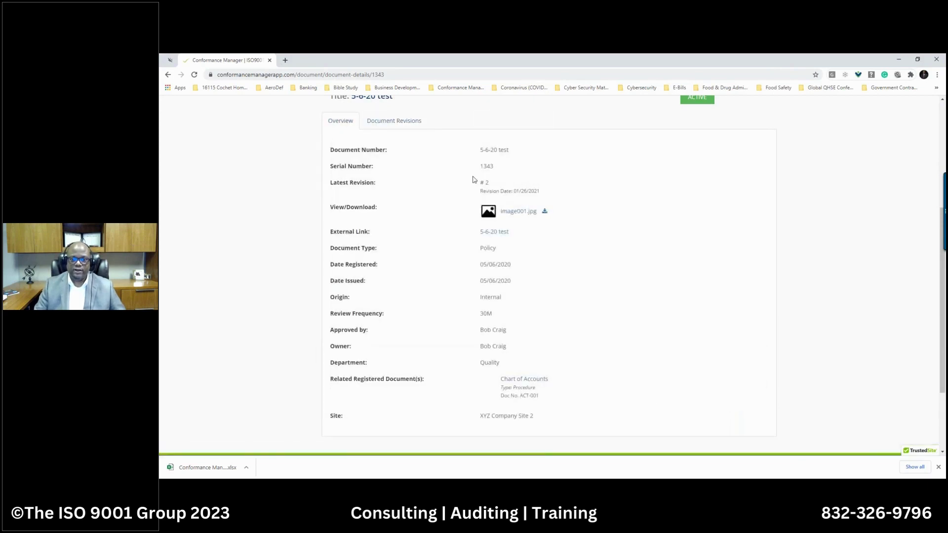
left_click(384, 121)
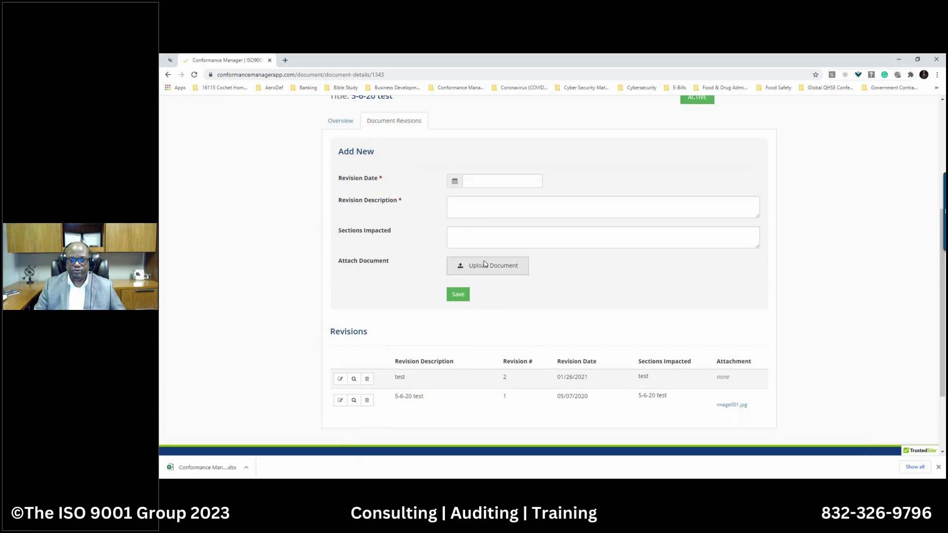
Return to the document's overview and examine its dates, review frequency, ownership, related registered document and site.
left_click(341, 121)
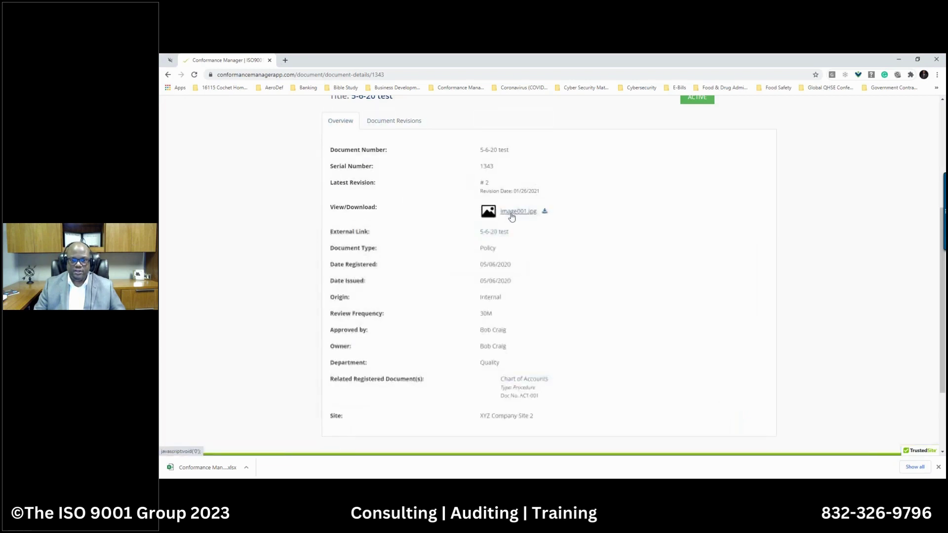
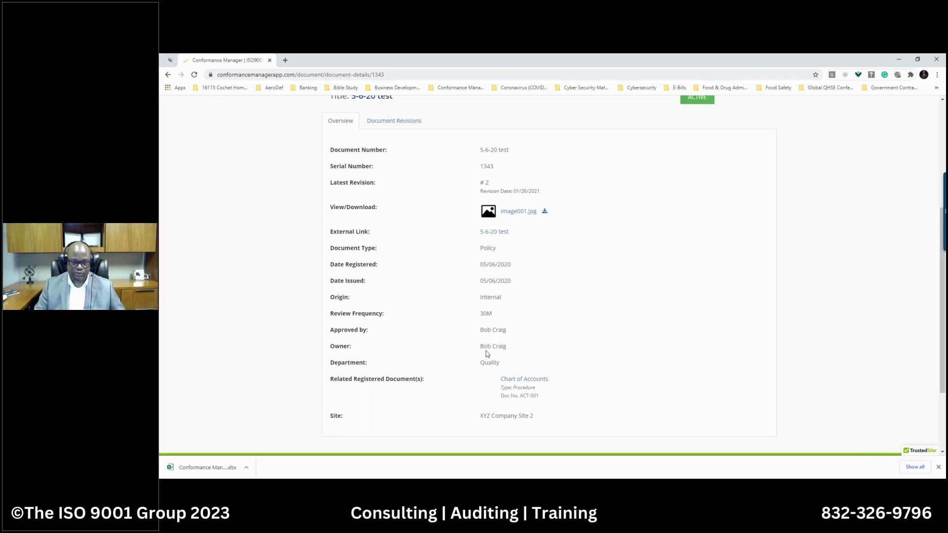
scroll(511, 357, "down", 1)
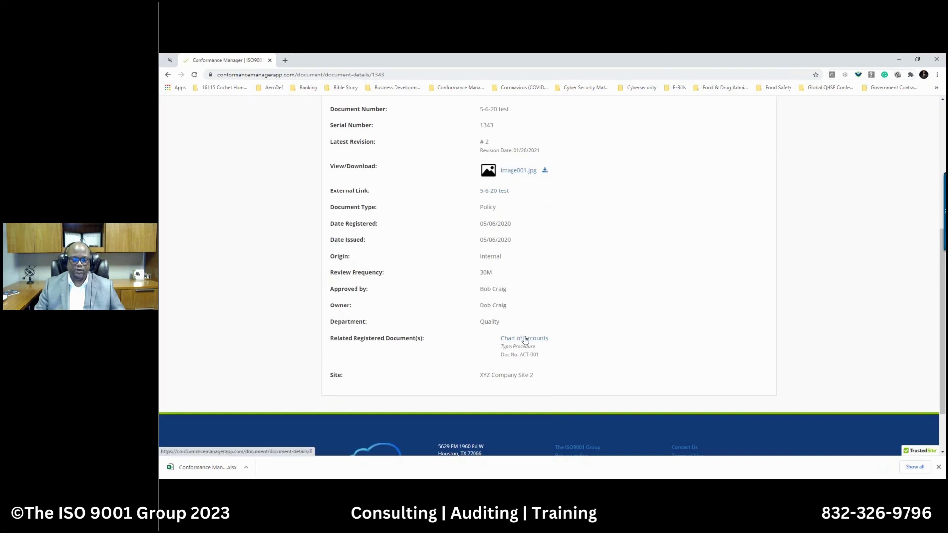
scroll(525, 340, "up", 1)
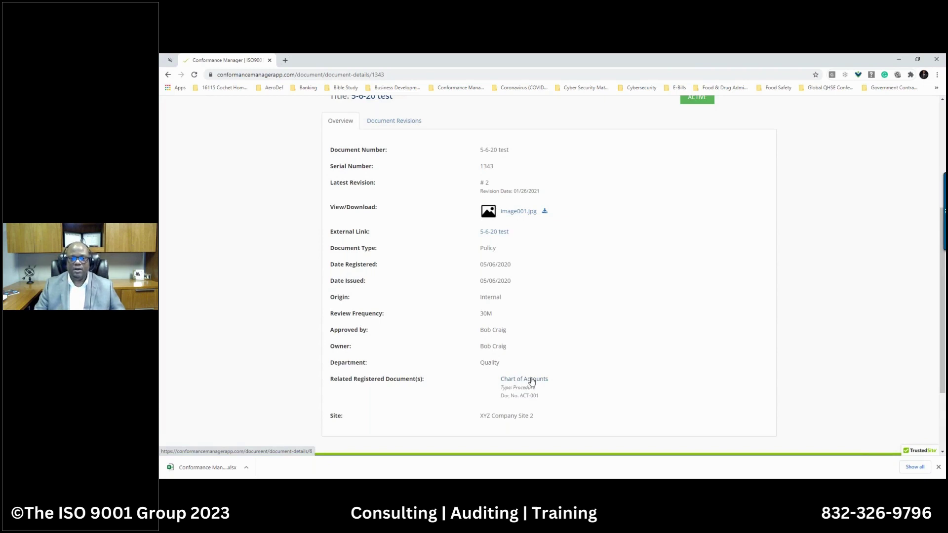
scroll(532, 382, "up", 1)
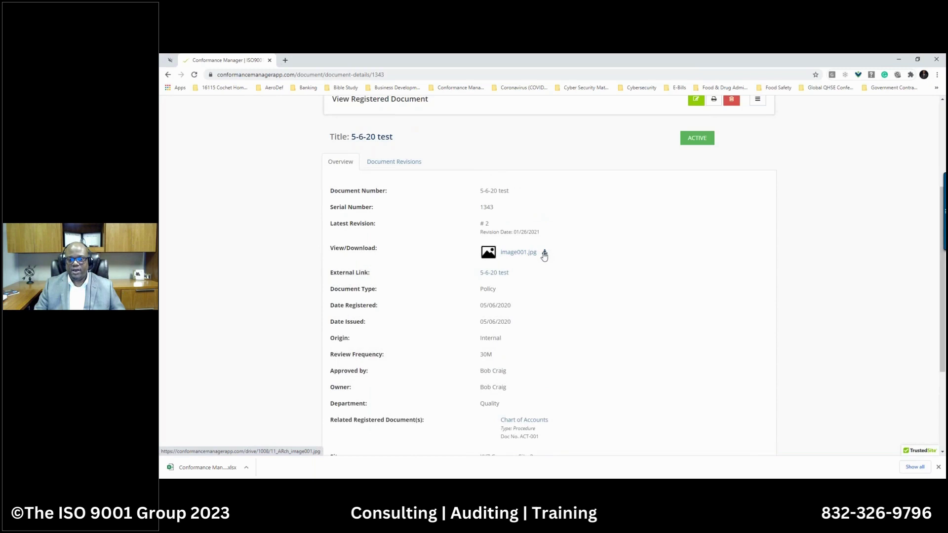
View the document's attachment image001.jpg and close the attachment viewer.
left_click(517, 253)
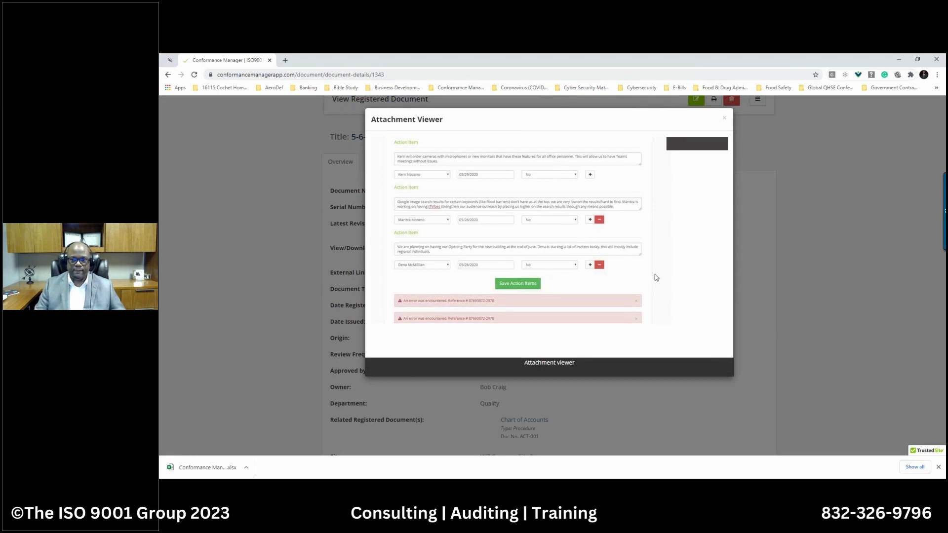
left_click(723, 121)
scroll(443, 205, "up", 1)
scroll(443, 205, "up", 2)
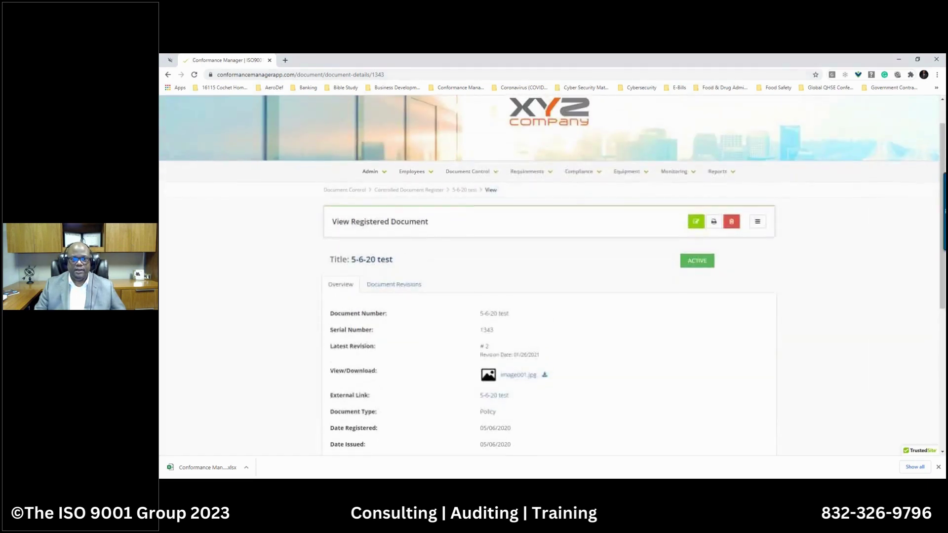
Go to the site users administration list and open the form for creating a user.
left_click(381, 175)
left_click(373, 221)
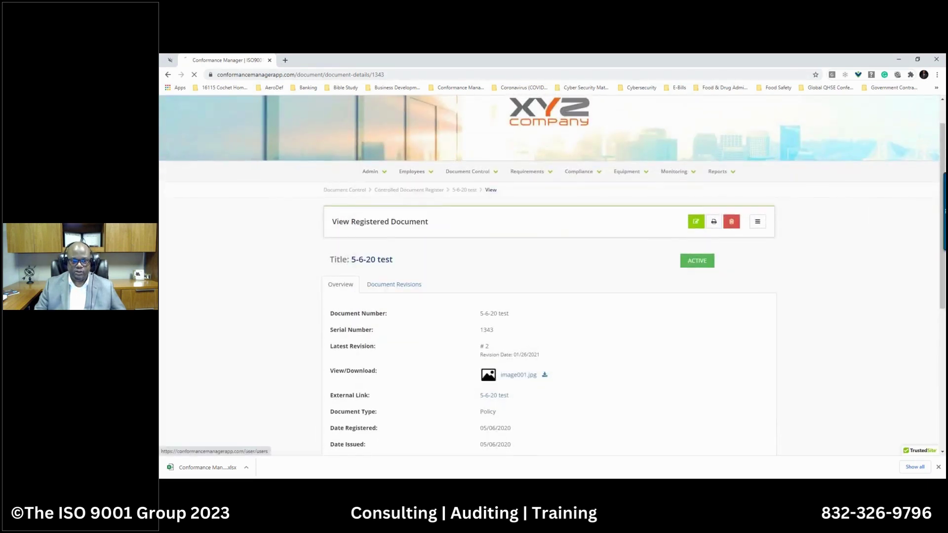
left_click(745, 262)
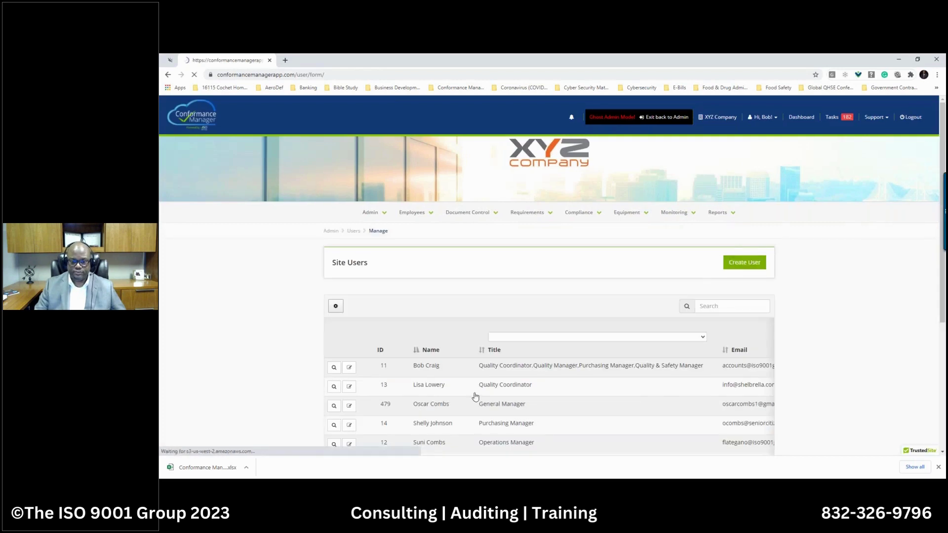
Examine the new user form's access role and menu access permissions, including the Document Controller permission under Document Control.
scroll(476, 396, "down", 4)
scroll(415, 342, "down", 9)
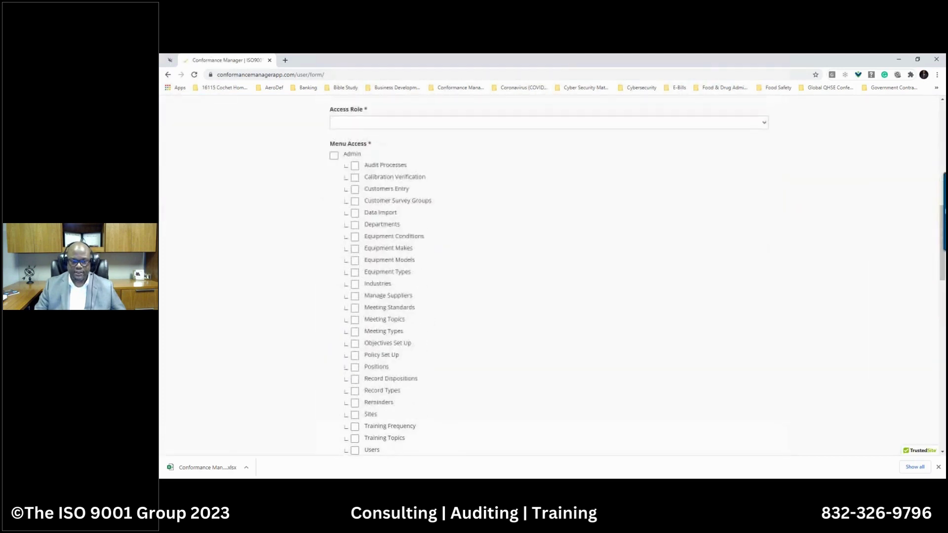
scroll(416, 343, "down", 2)
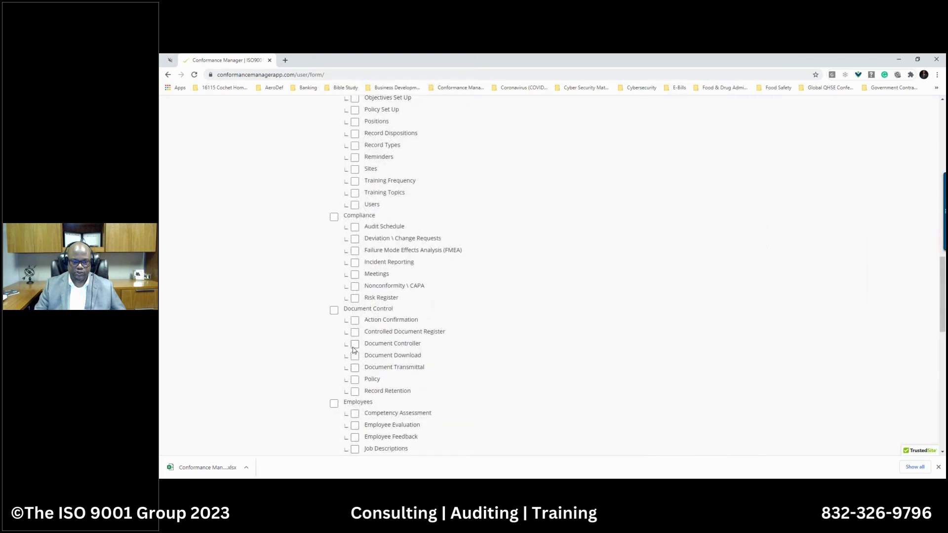
left_click(355, 345)
left_click(354, 344)
scroll(516, 364, "up", 9)
scroll(516, 364, "up", 10)
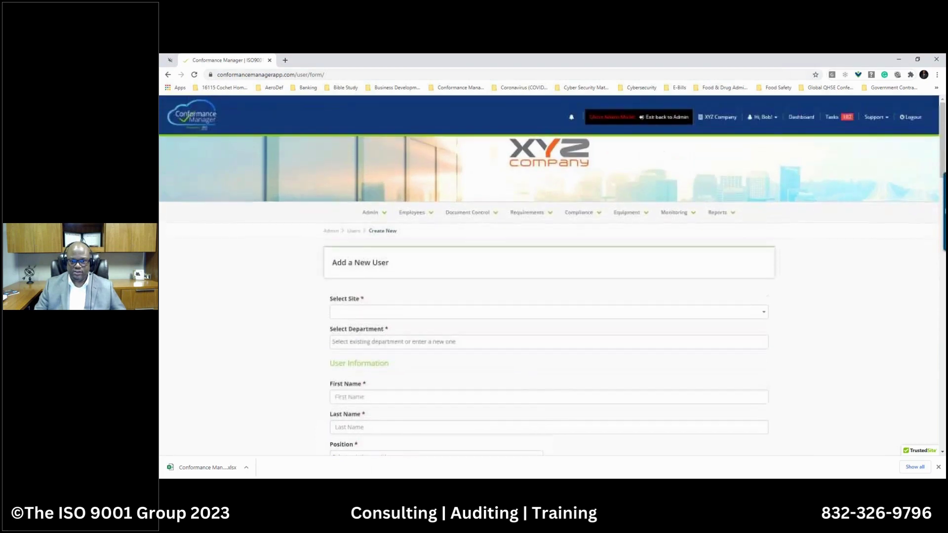
Open the Chart of Accounts procedure ACT-001 from the controlled document register, view its attachment Capture (1).PNG and close the viewer.
left_click(453, 216)
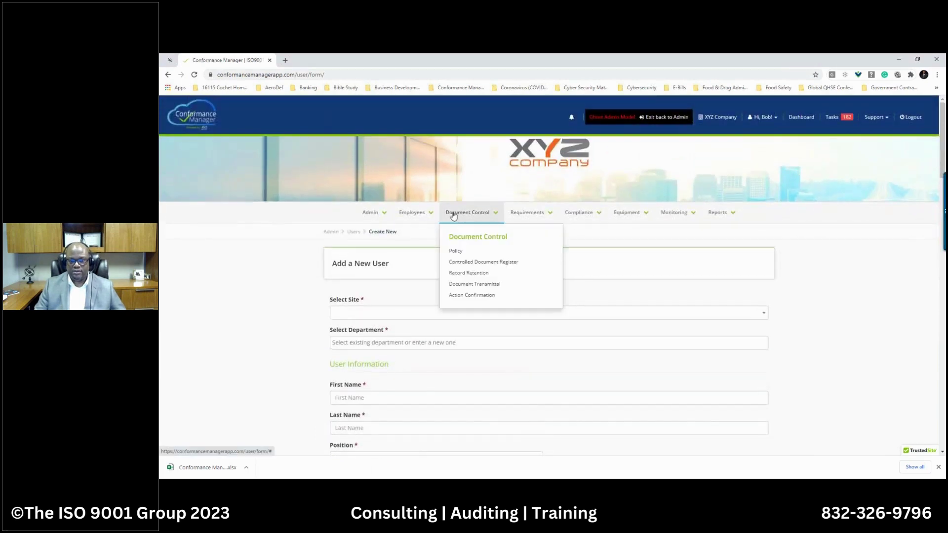
left_click(476, 262)
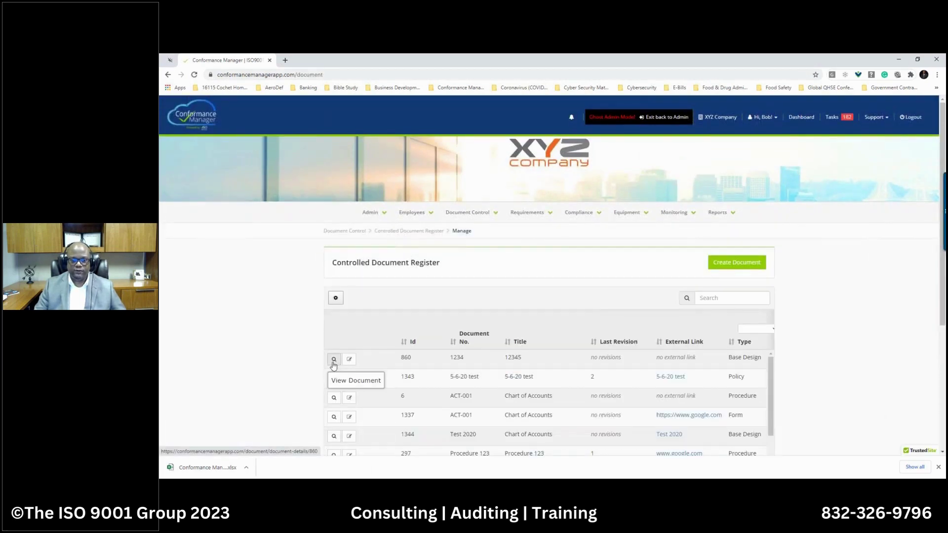
left_click(333, 397)
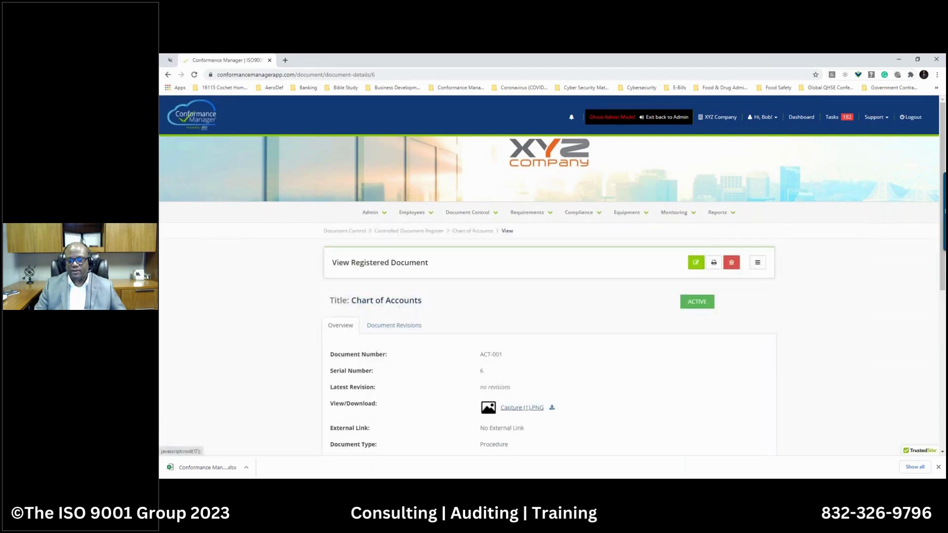
left_click(519, 408)
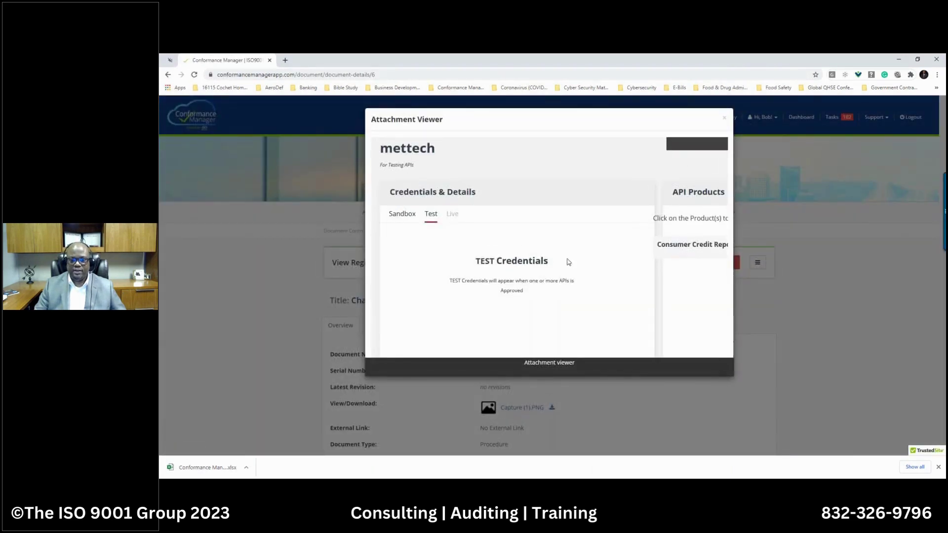
left_click(724, 120)
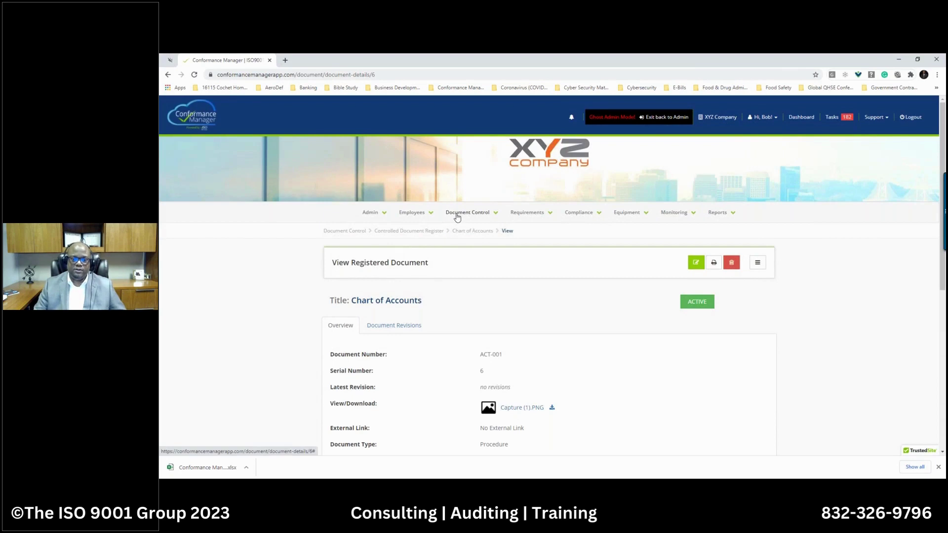
View the print version of the Chart of Accounts controlled document record, then close it.
left_click(713, 263)
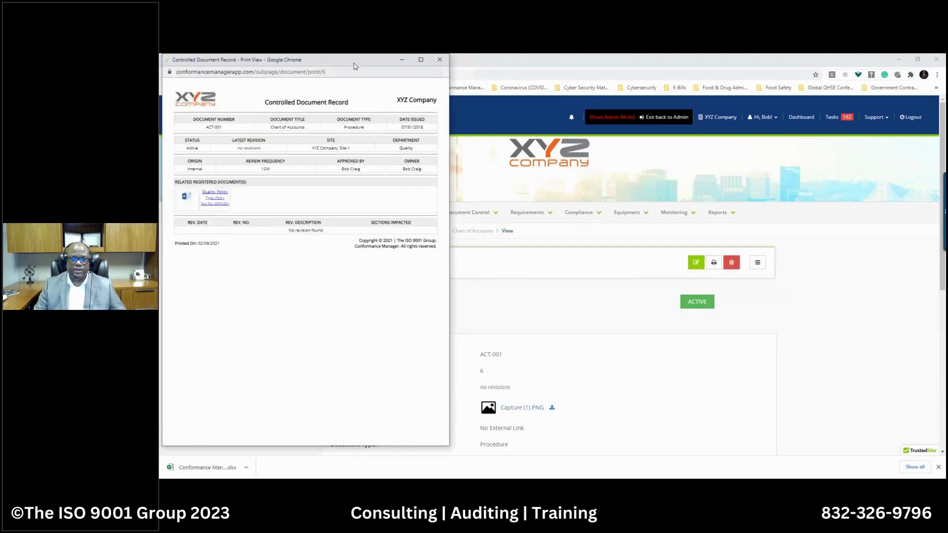
left_click_drag(383, 69, 562, 143)
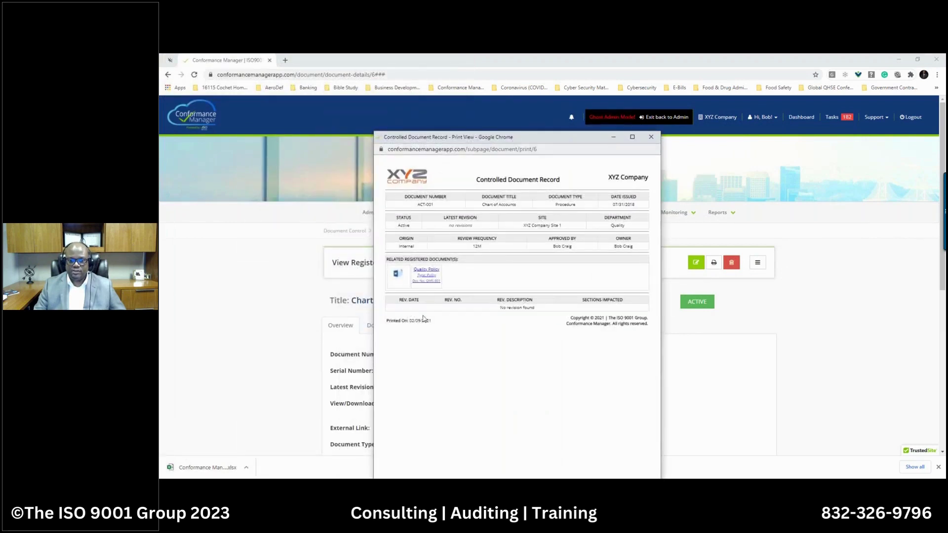
left_click(651, 138)
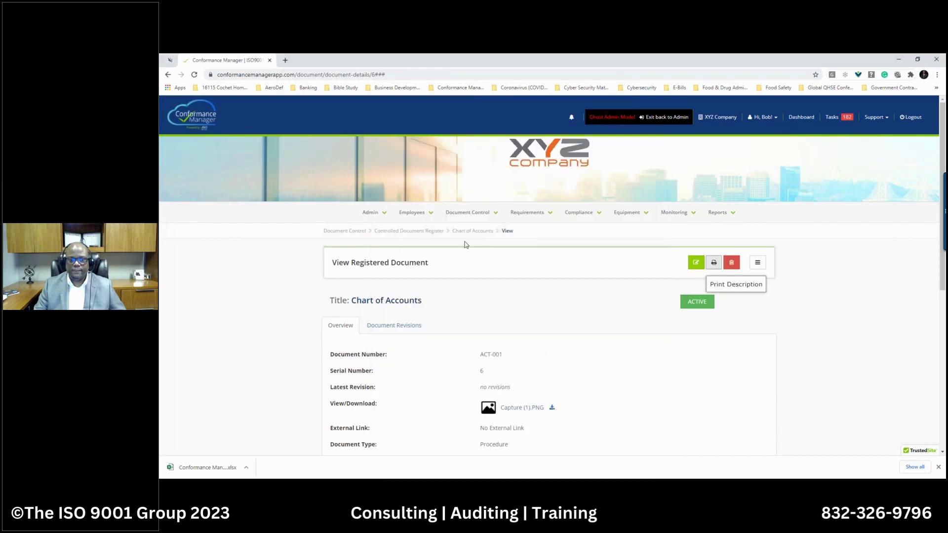
Return to the controlled document register and export it to Excel.
left_click(414, 233)
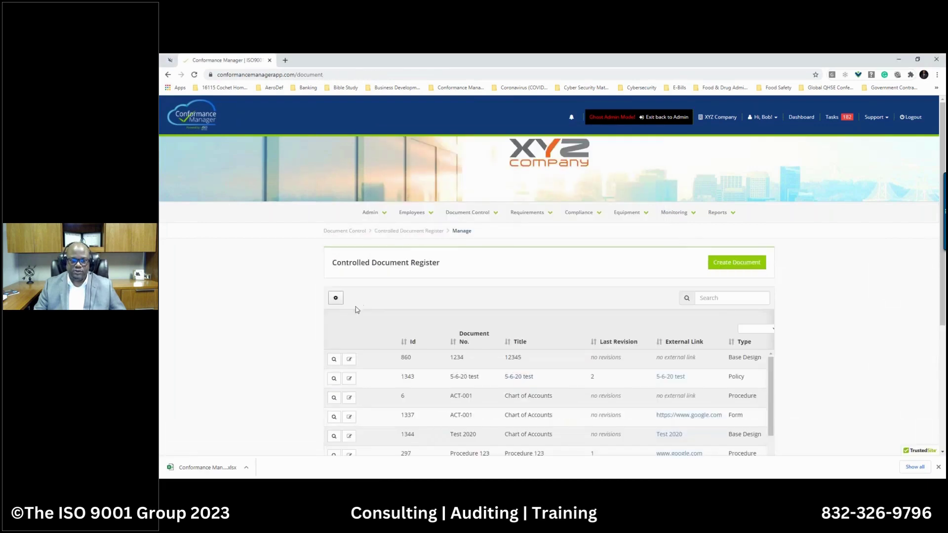
left_click(336, 299)
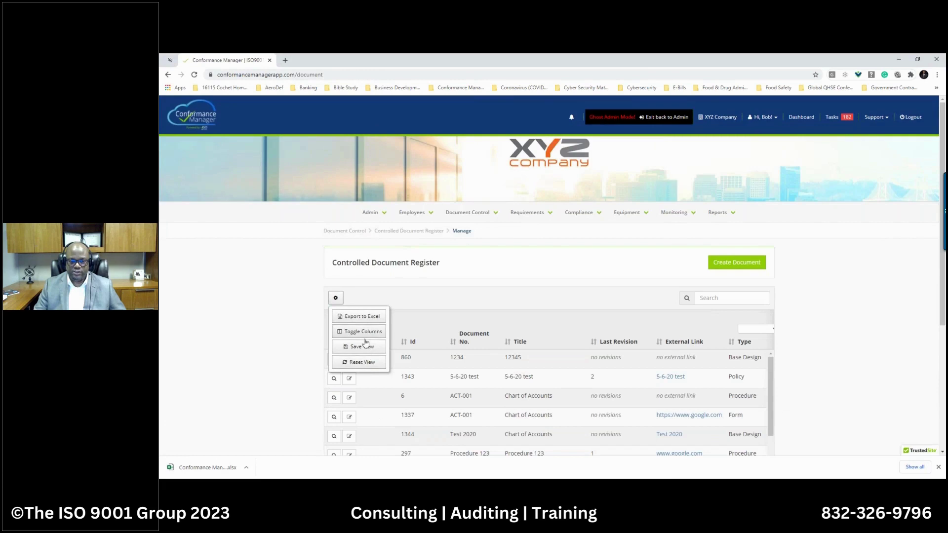
left_click(362, 317)
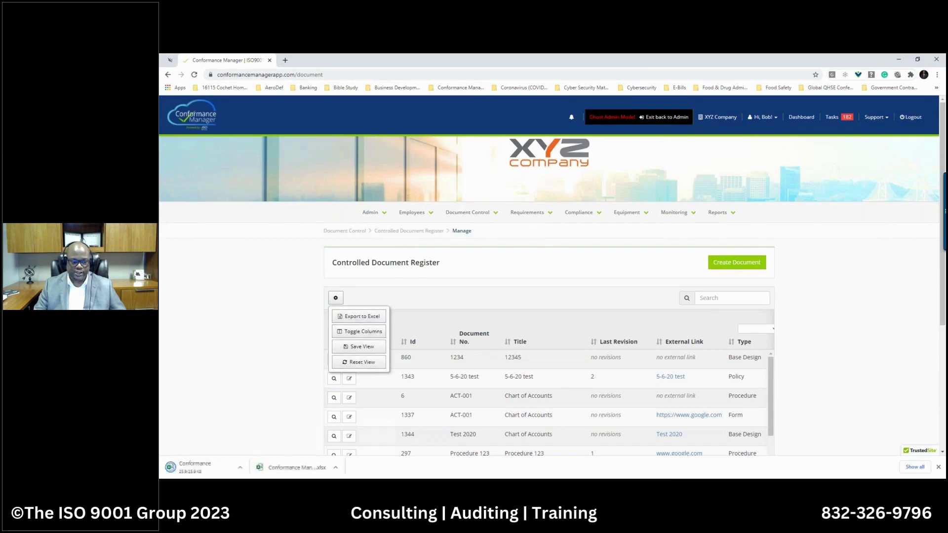
left_click(260, 325)
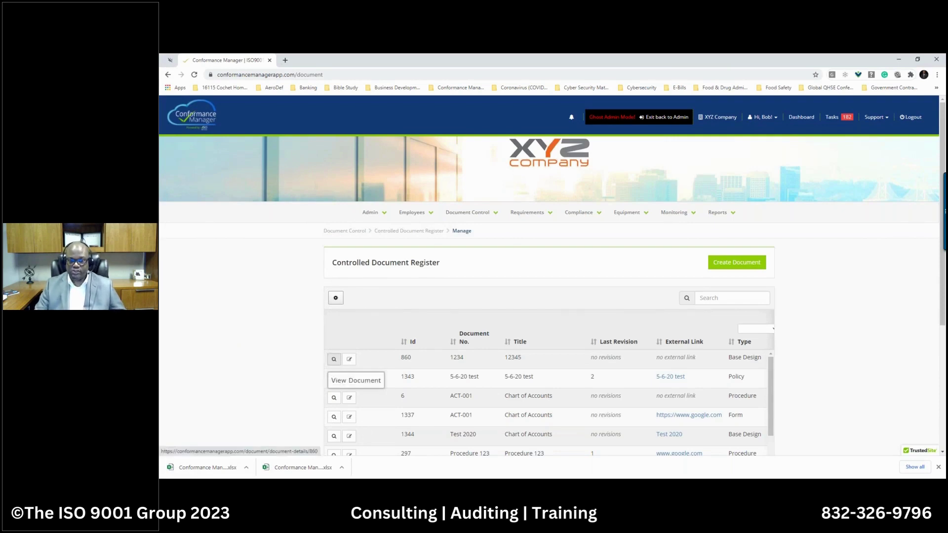
left_click(336, 299)
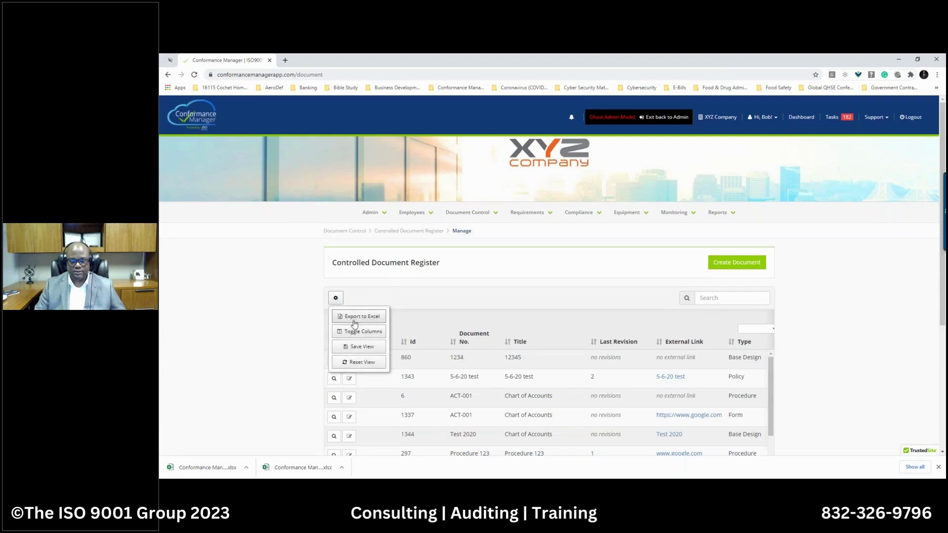
Go to the Record Retention list and examine its records, retention periods and dispositions.
left_click(467, 215)
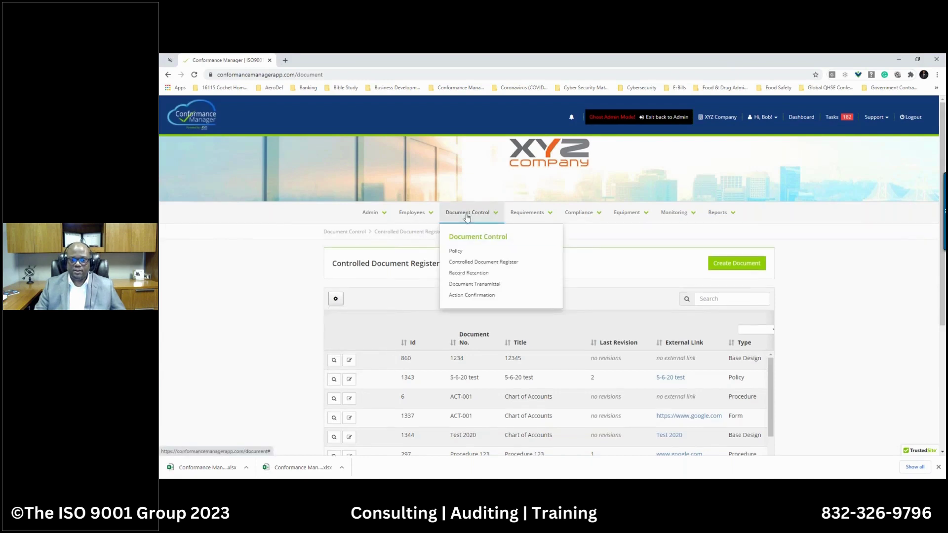
left_click(466, 272)
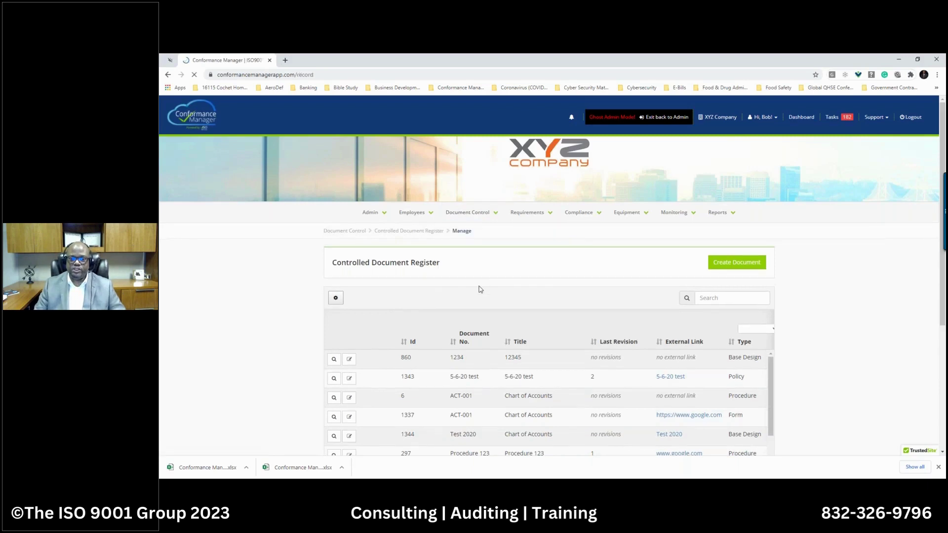
scroll(552, 275, "down", 3)
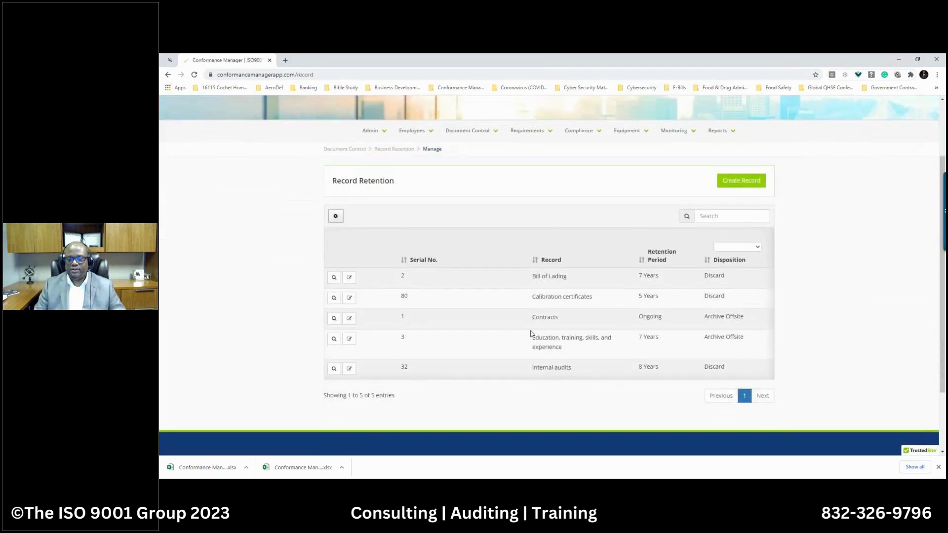
scroll(531, 333, "up", 1)
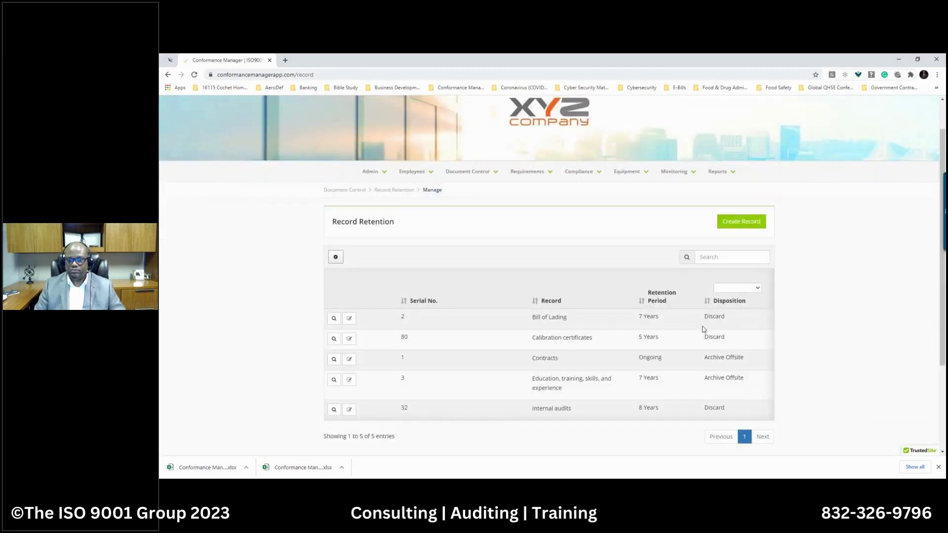
Open transmittal 1 from the Document Transmittal list and examine its status, recipient type, documents and remarks.
left_click(453, 173)
left_click(468, 245)
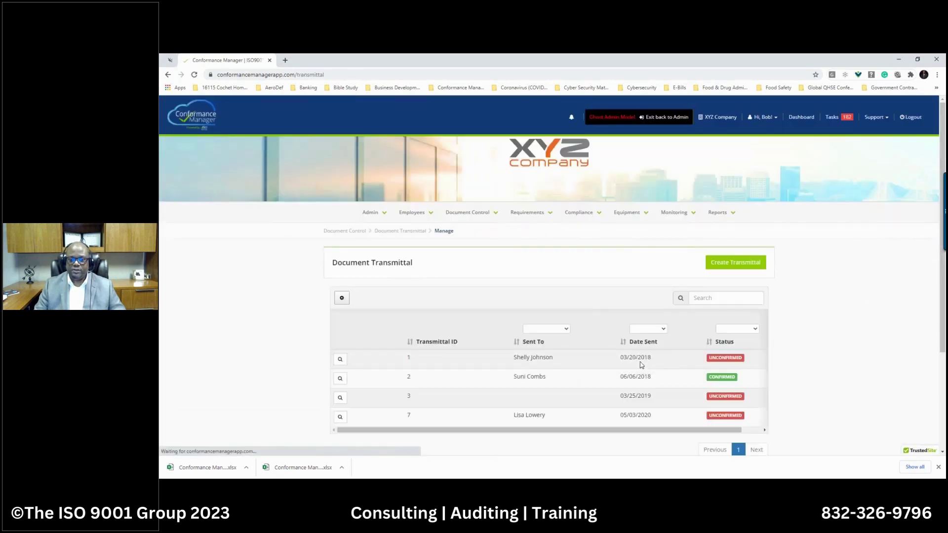
left_click(340, 359)
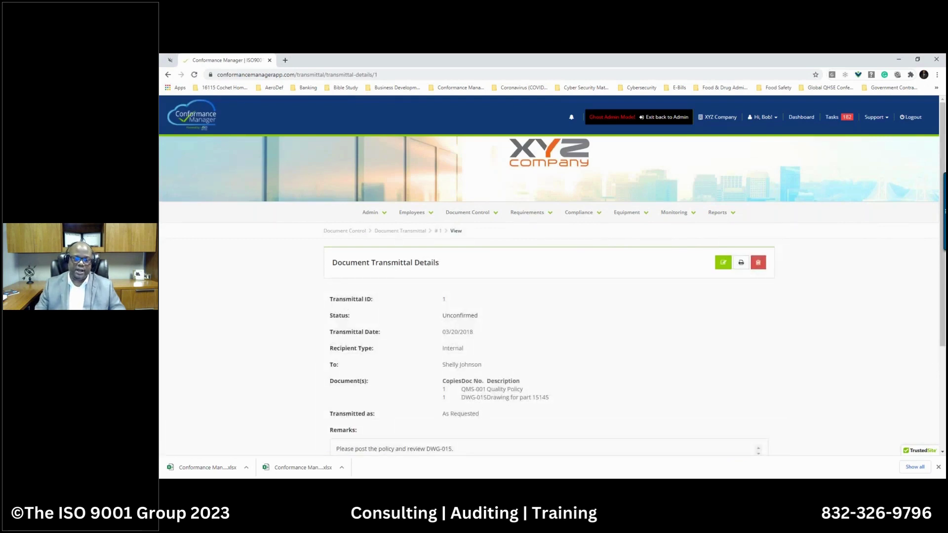
scroll(415, 326, "down", 3)
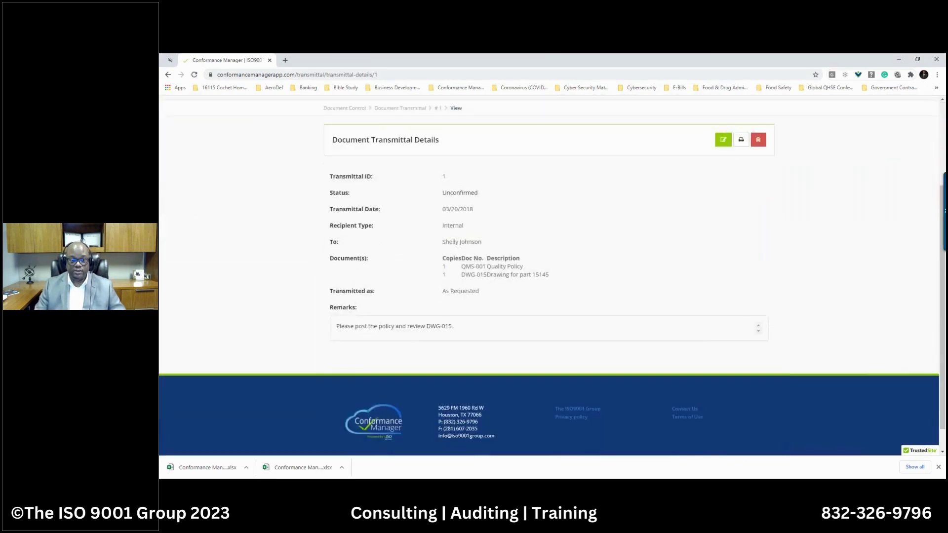
scroll(503, 298, "up", 2)
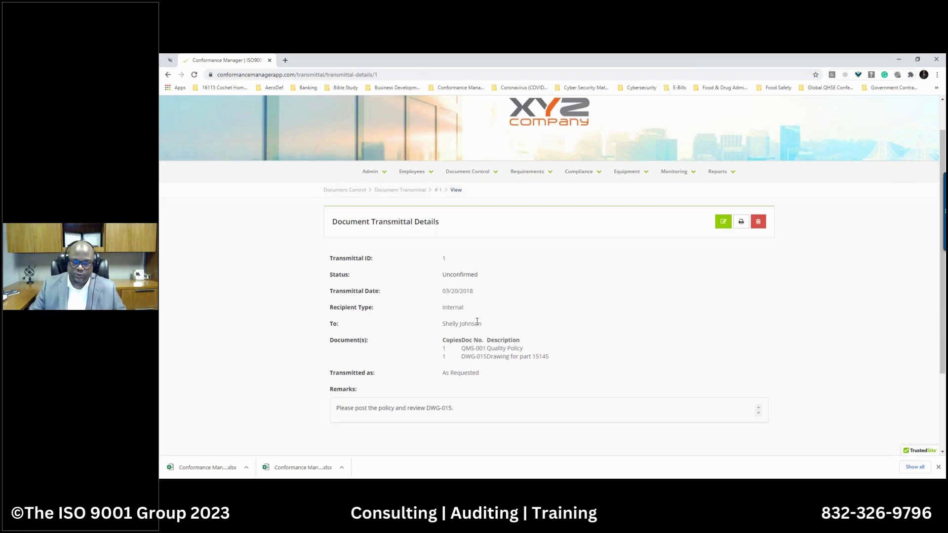
Return to the Document Transmittal list and compare the transmittals' sent dates and confirmation statuses.
left_click(410, 194)
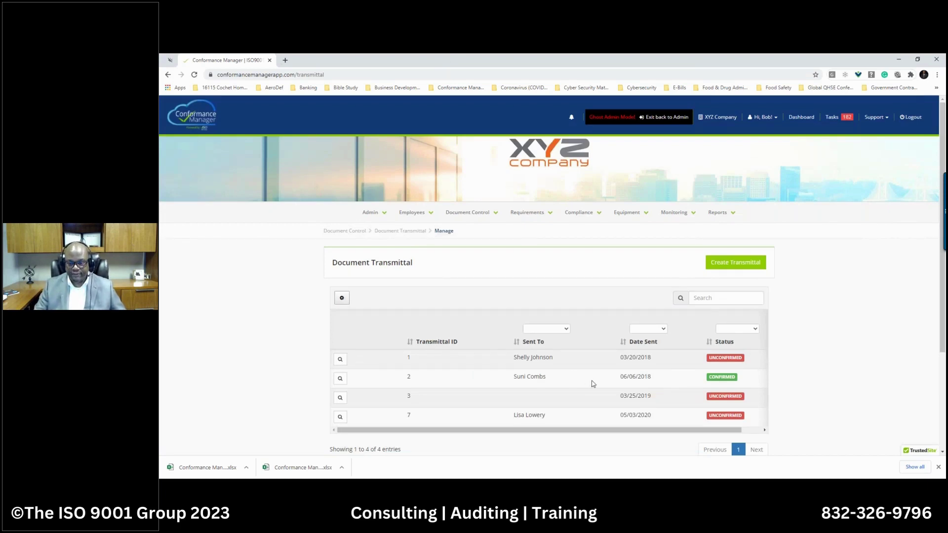
scroll(593, 381, "down", 1)
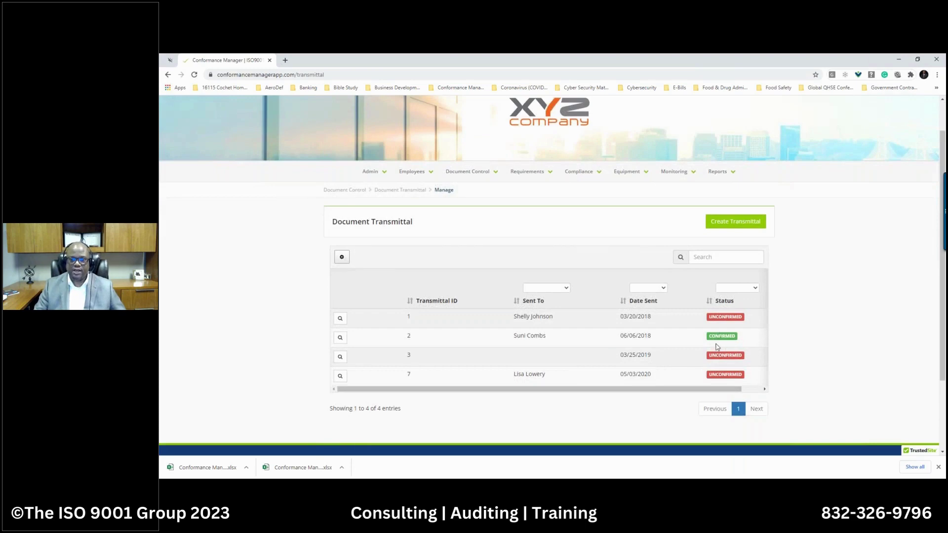
scroll(717, 347, "up", 2)
Open request 31 from the Action Confirmations list and examine its request details and the recipient's responses.
left_click(476, 213)
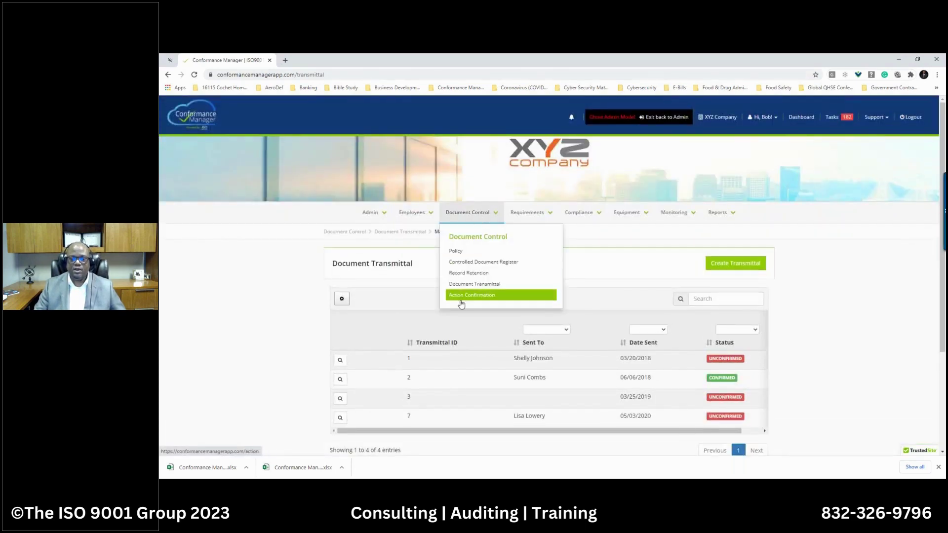
left_click(461, 296)
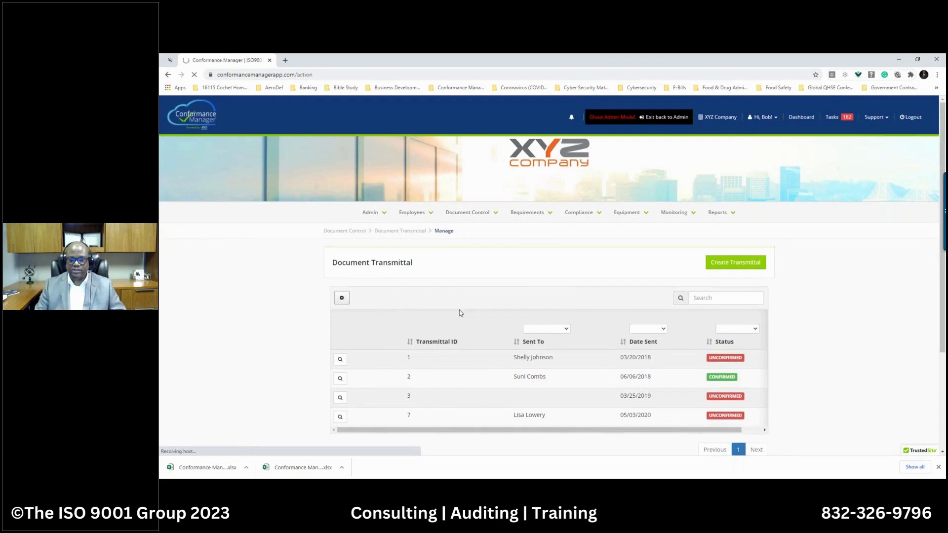
scroll(474, 313, "down", 1)
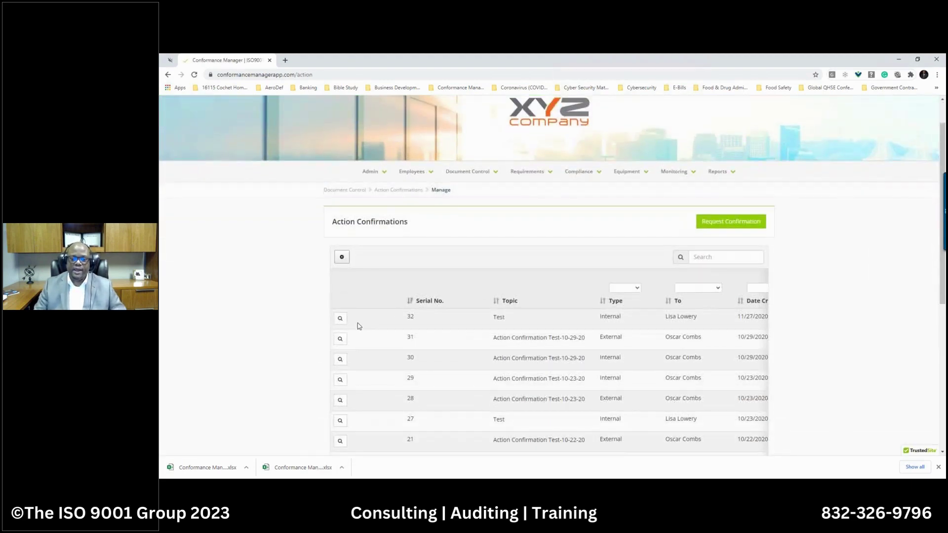
left_click(340, 339)
scroll(643, 344, "down", 2)
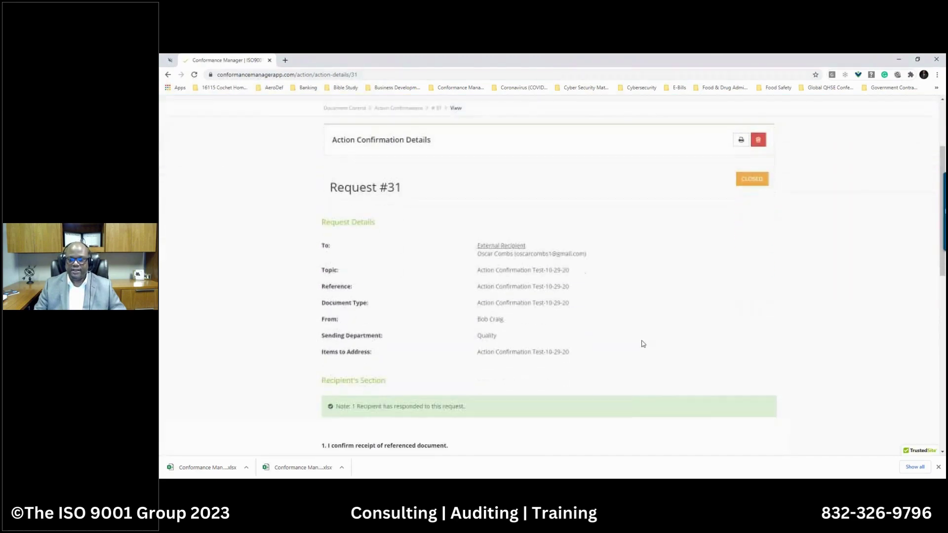
scroll(643, 343, "down", 4)
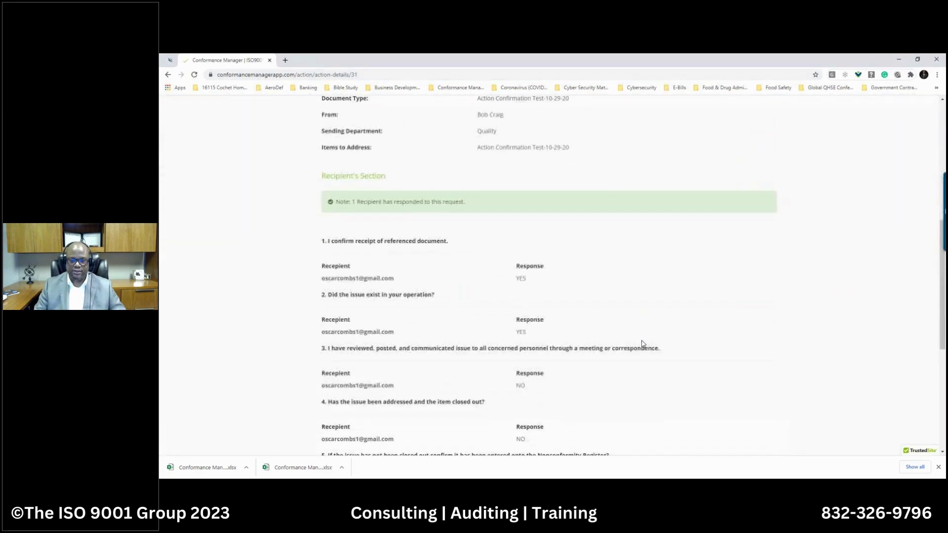
scroll(643, 344, "down", 1)
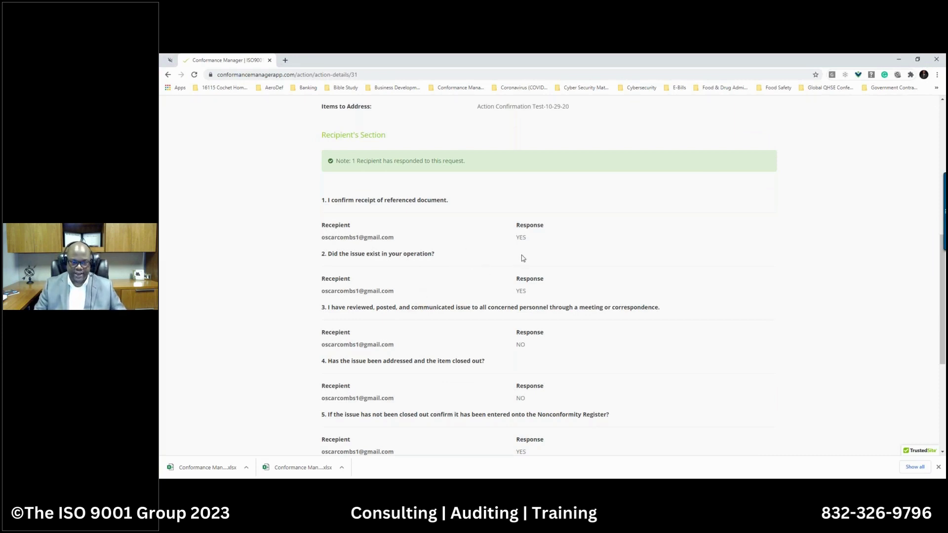
scroll(512, 264, "down", 2)
scroll(512, 265, "down", 4)
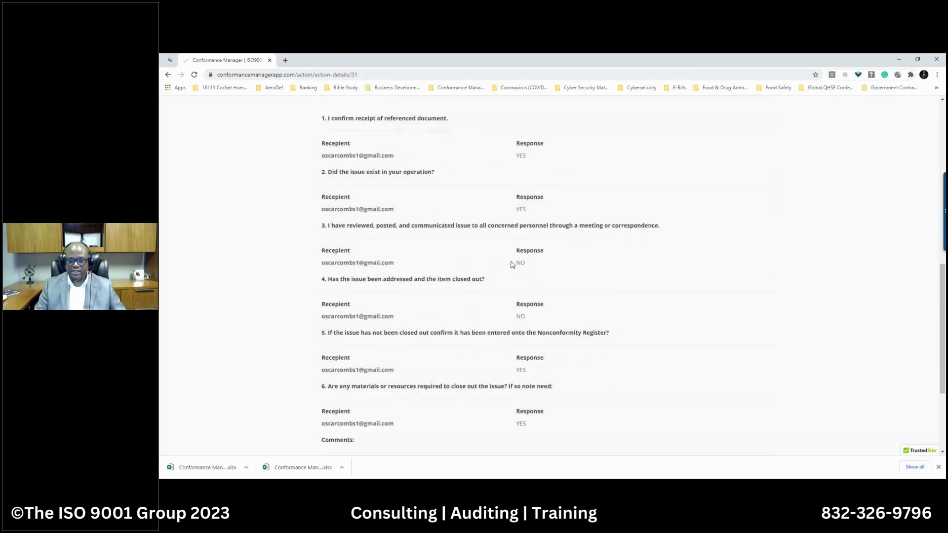
Open the print view of action confirmation request 31.
scroll(511, 285, "up", 15)
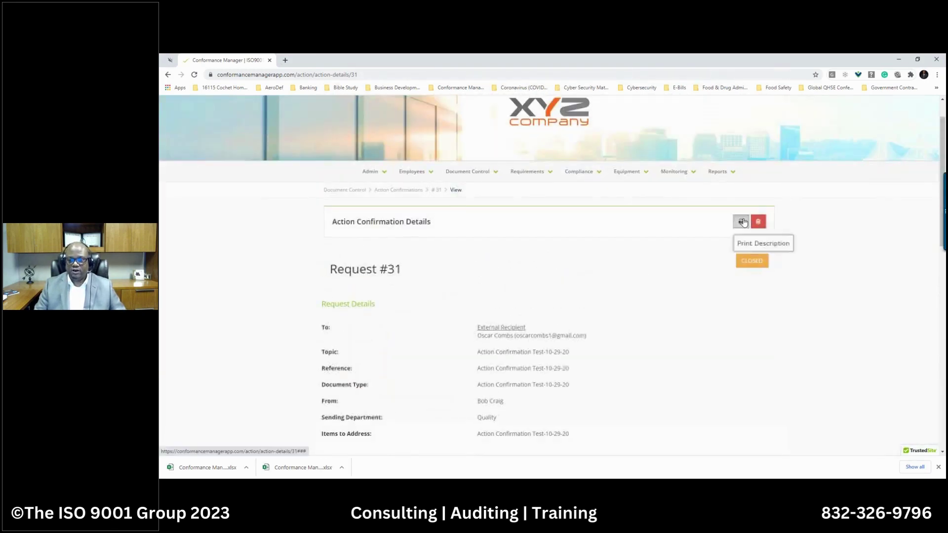
left_click(741, 222)
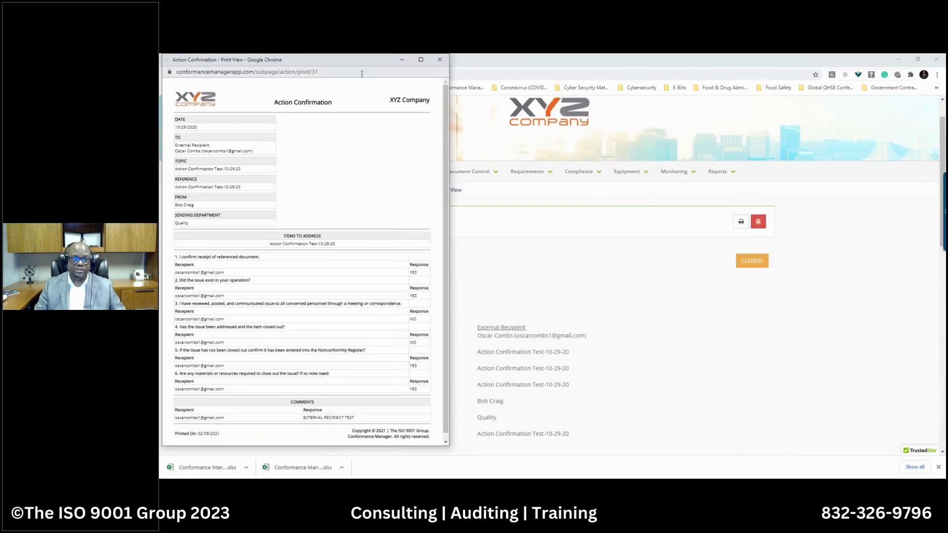
Examine and close the action confirmation print view, and open the Product Design & Development profiles list.
left_click_drag(353, 68, 568, 92)
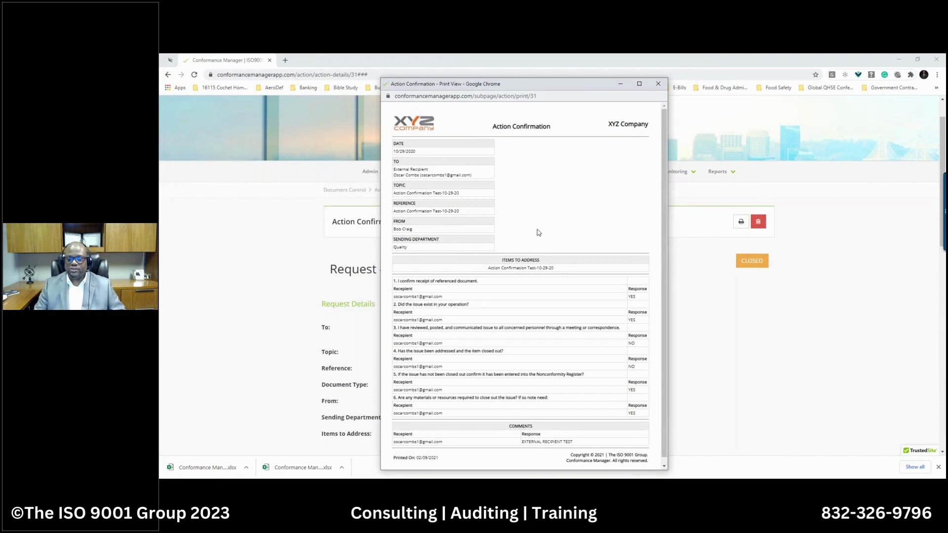
key("ctrl+w")
mouse_move(536, 173)
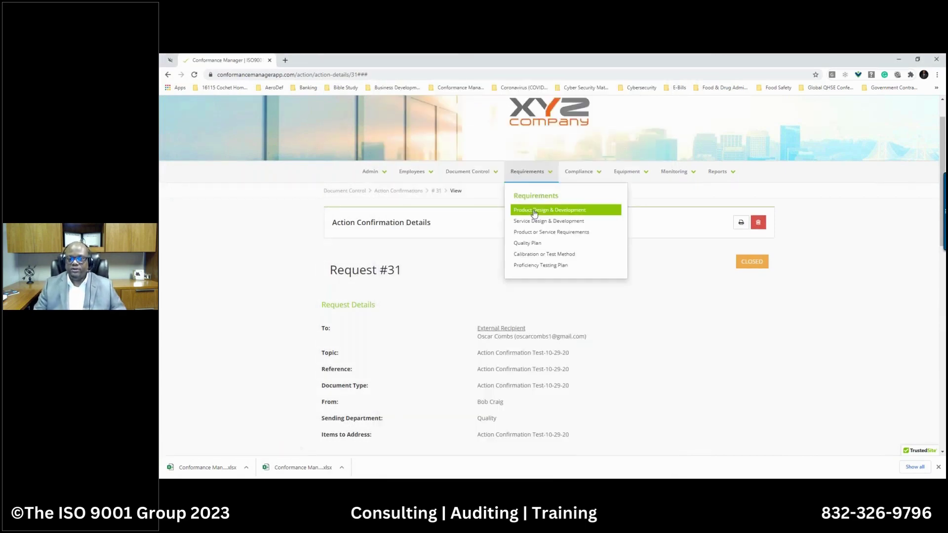
left_click(531, 212)
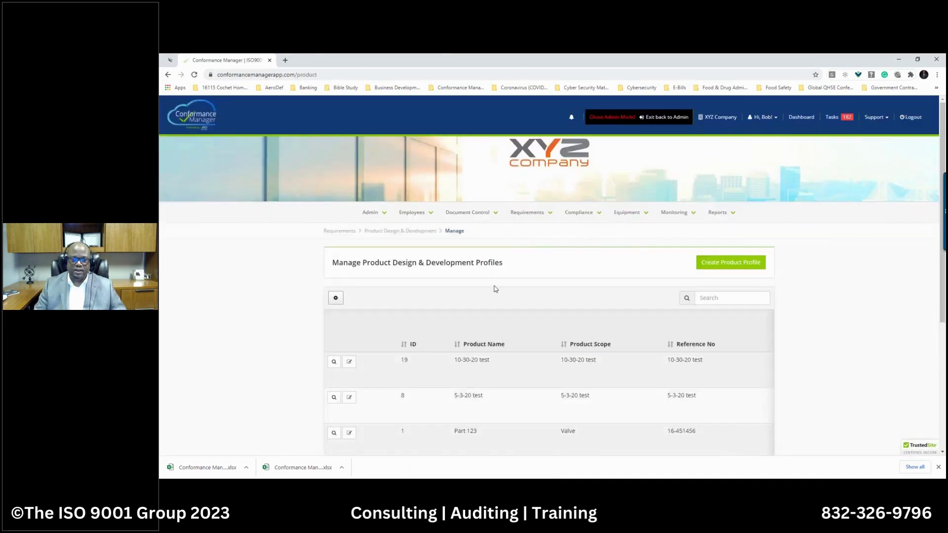
Open the 10-30-20 test product profile and examine its overview, planning, inputs, outputs, design review, and verification and validation sections.
left_click(333, 362)
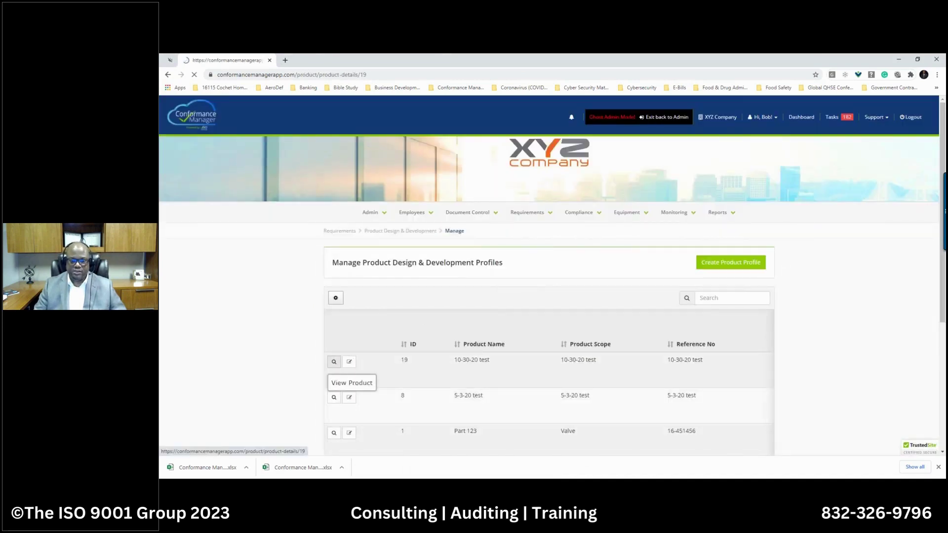
scroll(463, 324, "down", 5)
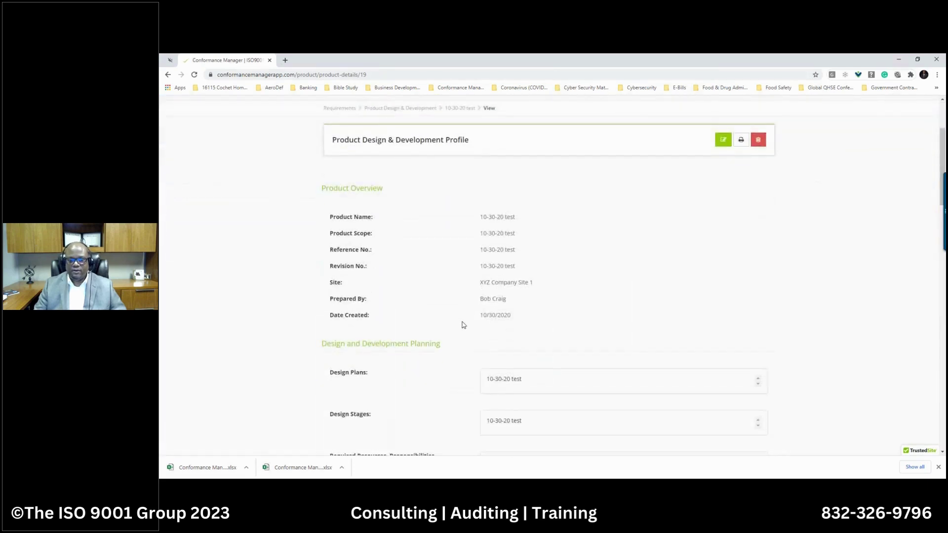
scroll(463, 325, "down", 3)
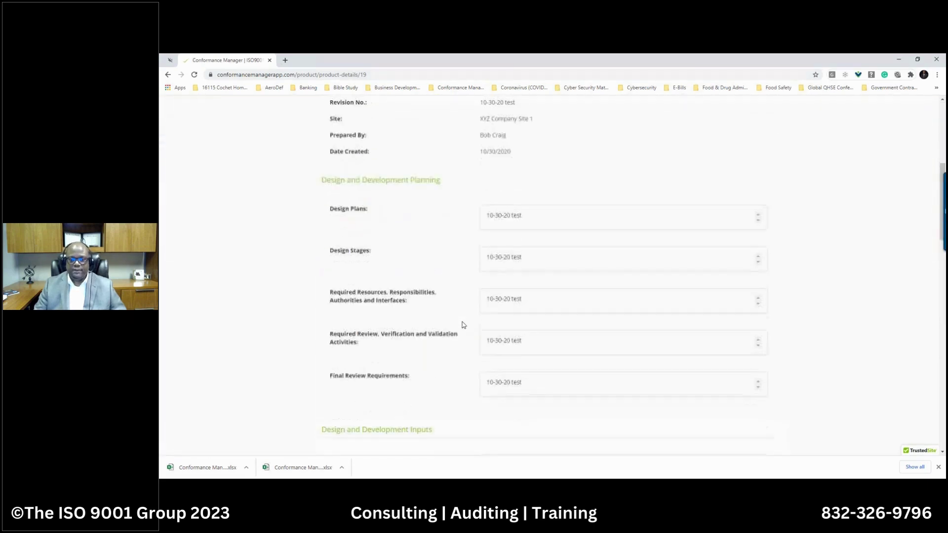
scroll(463, 325, "down", 5)
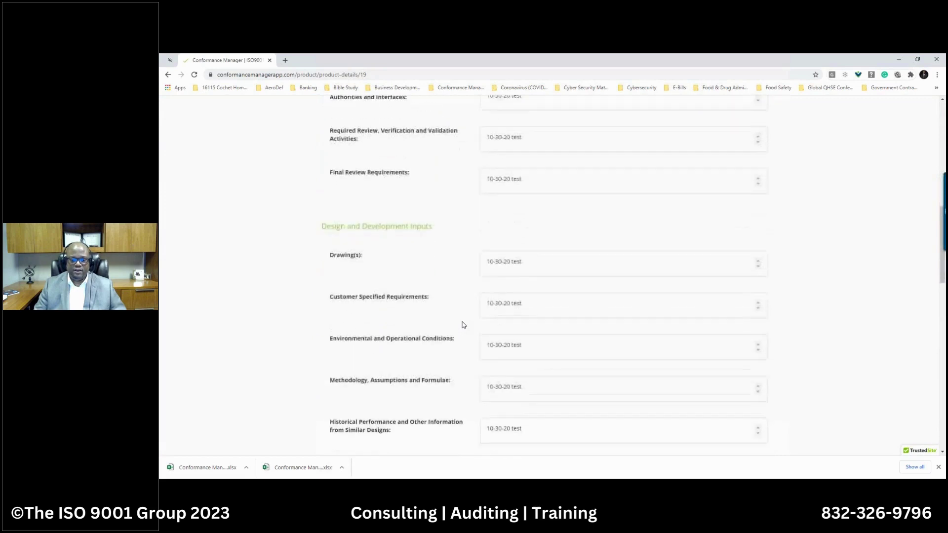
scroll(463, 325, "down", 6)
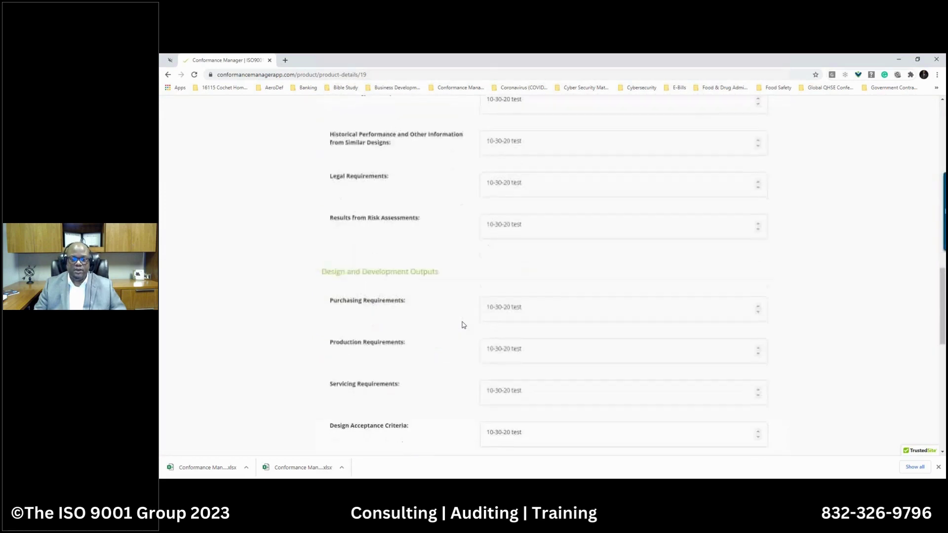
scroll(463, 325, "down", 5)
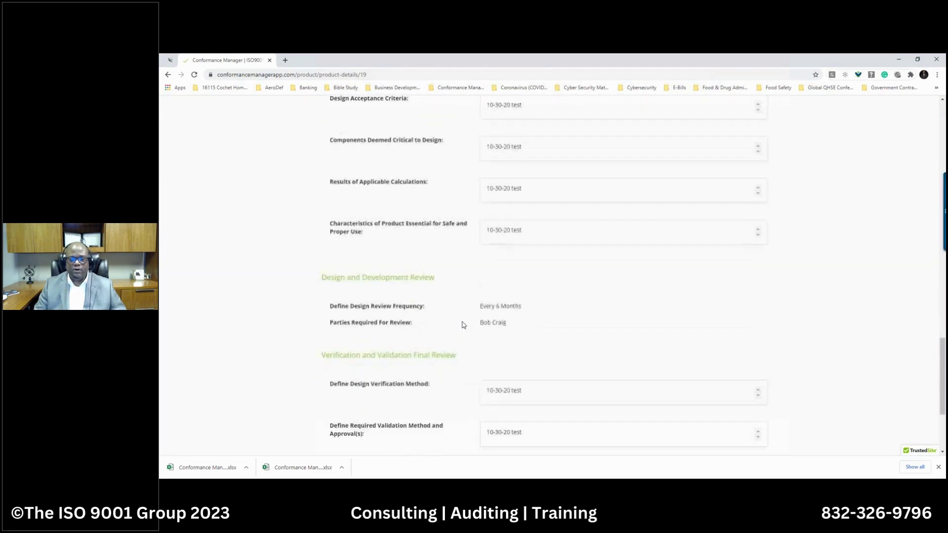
scroll(463, 324, "down", 2)
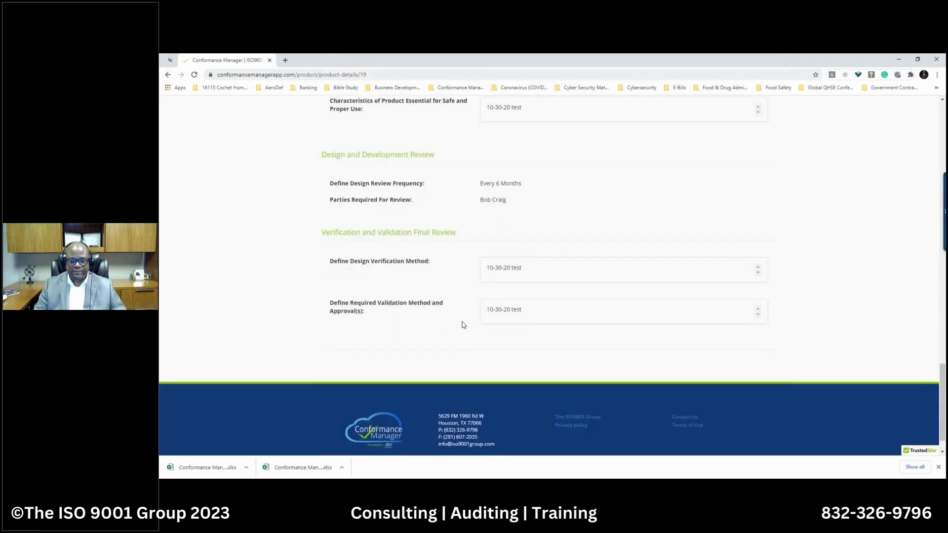
scroll(463, 325, "up", 2)
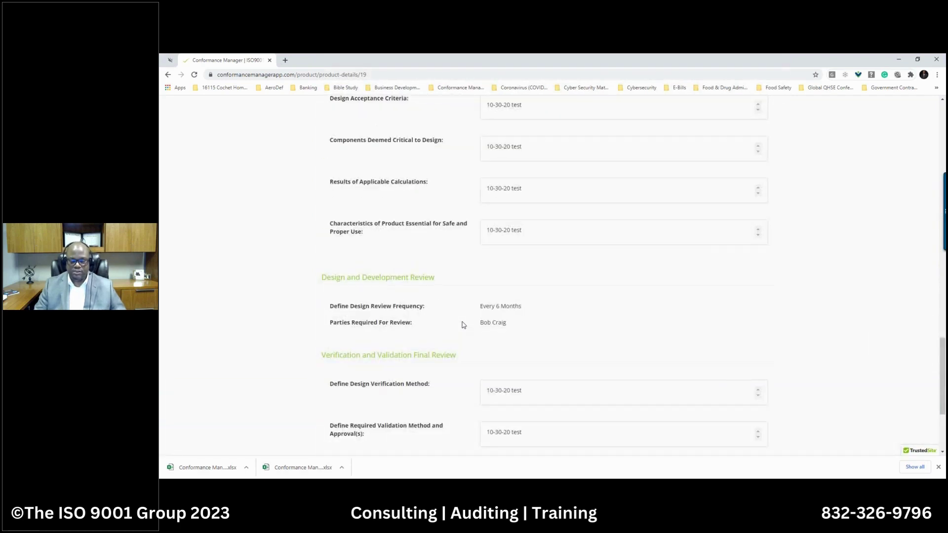
scroll(462, 326, "up", 5)
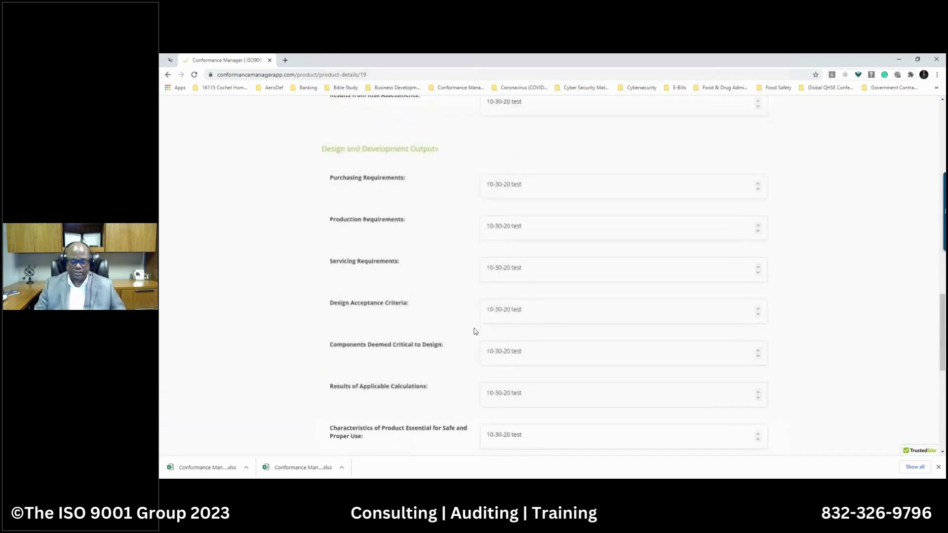
scroll(476, 332, "up", 5)
scroll(476, 332, "up", 10)
scroll(479, 328, "up", 2)
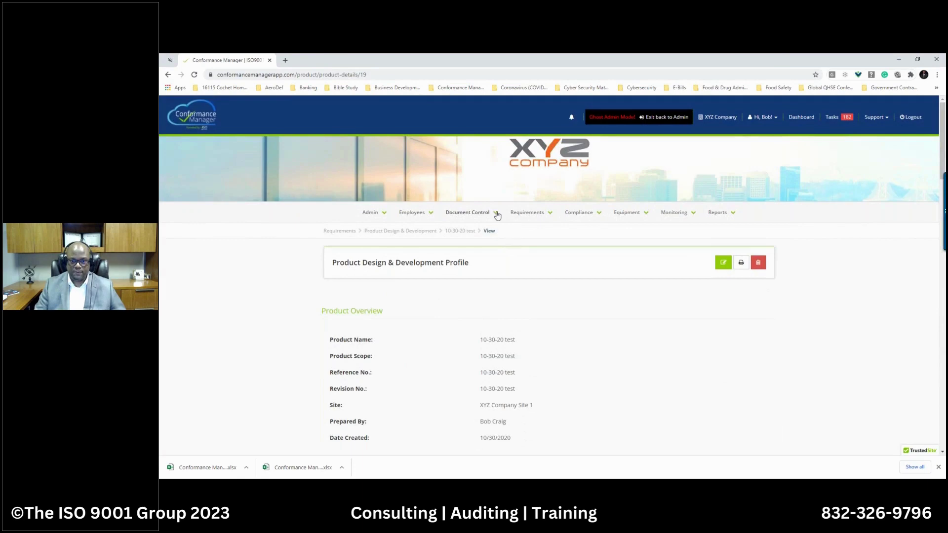
Open the print view of the 10-30-20 test product profile, examine its layout and close it.
left_click(534, 214)
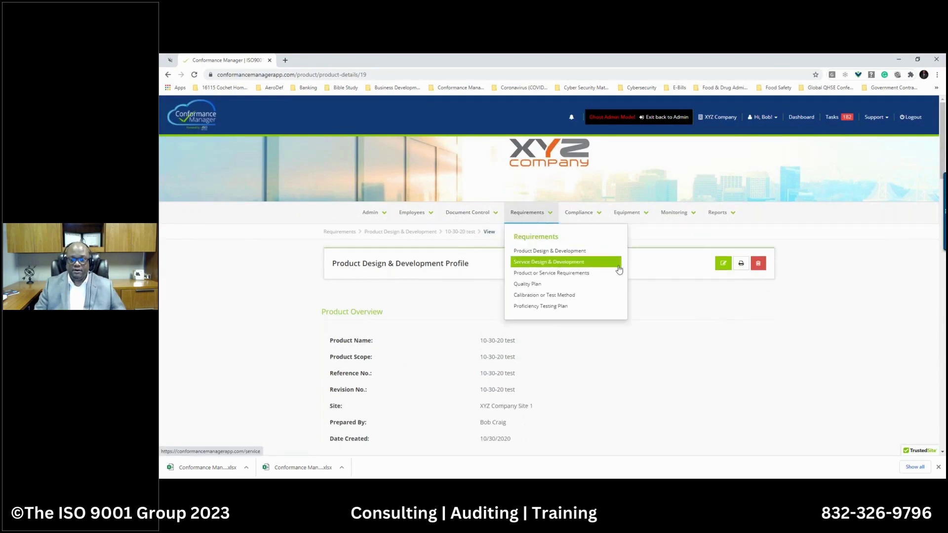
left_click(741, 263)
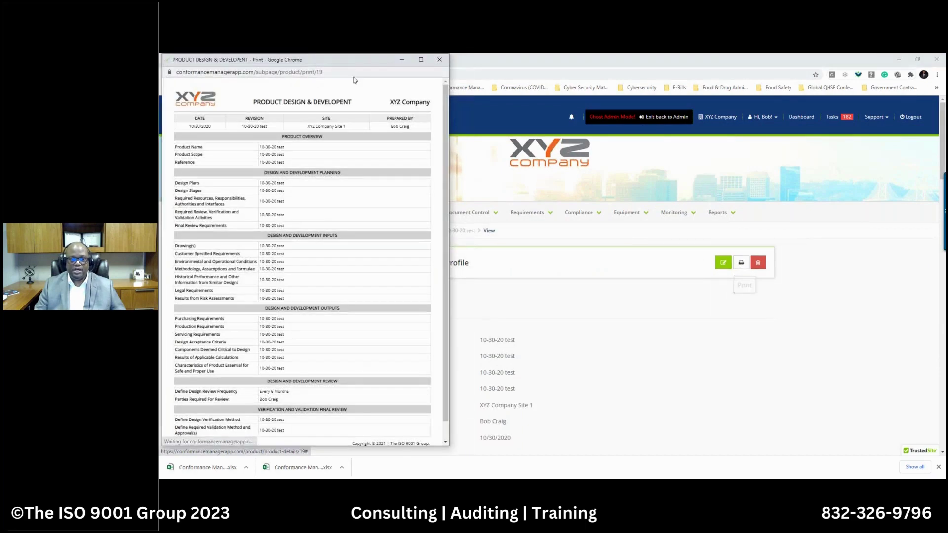
left_click_drag(345, 65, 504, 151)
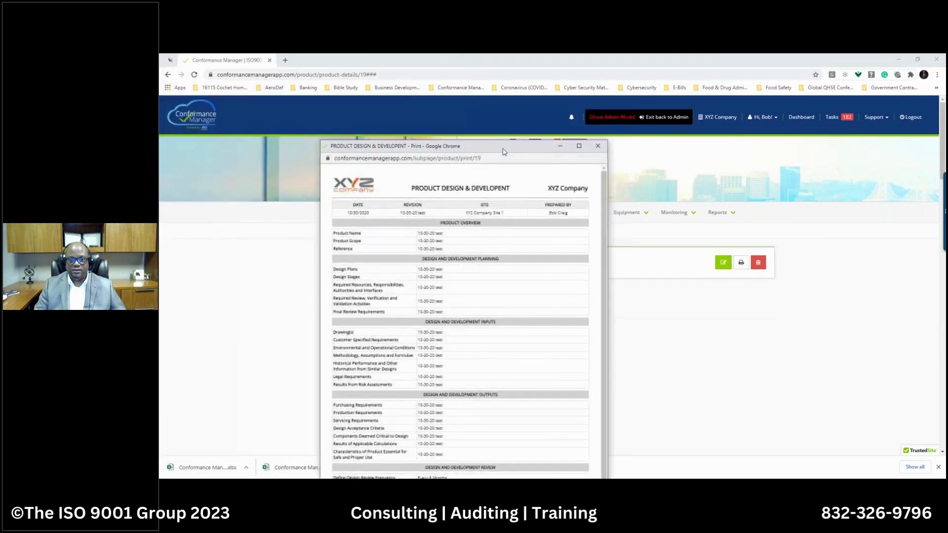
left_click(599, 147)
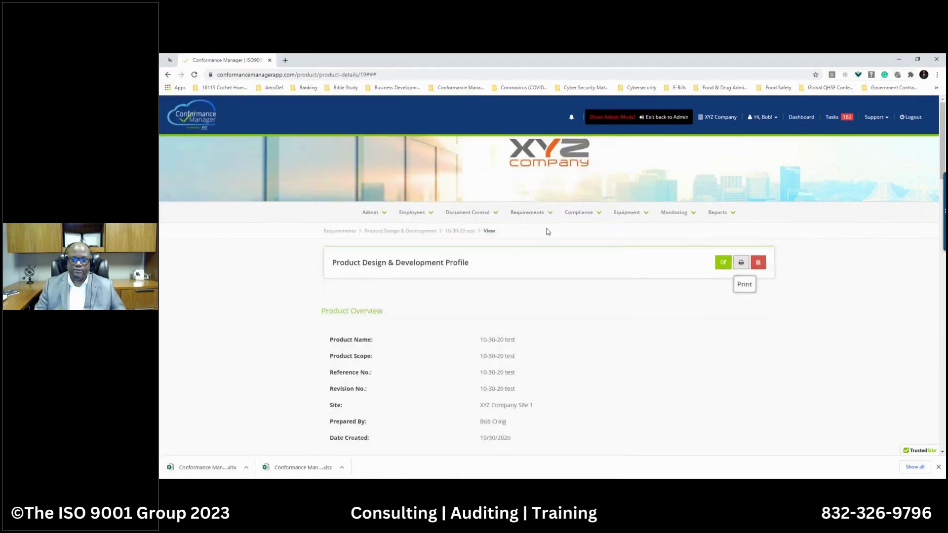
Open the Service Design & Development profiles list from the requirements module.
left_click(540, 214)
left_click(549, 262)
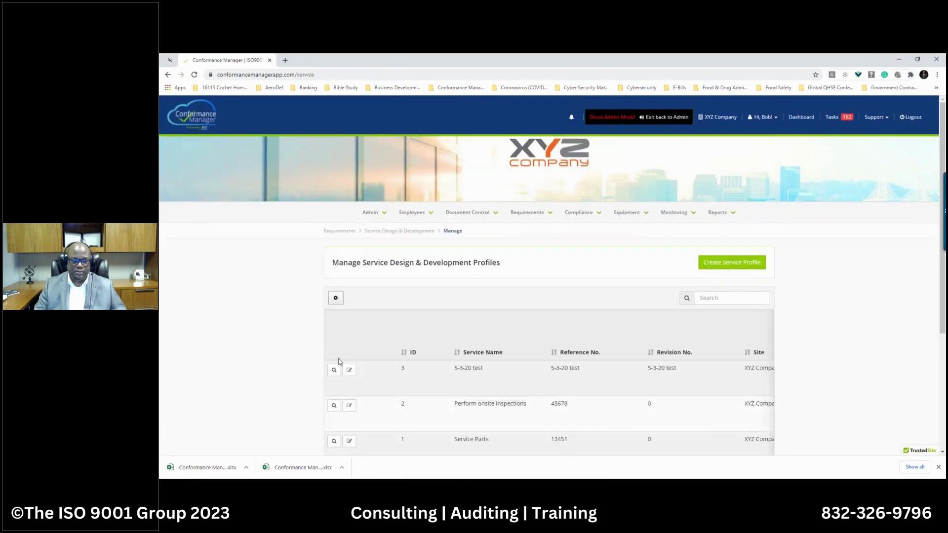
Open the details of the 5-3-20 test service profile and review its fields from Service Overview to Design Verification Methods.
left_click(334, 371)
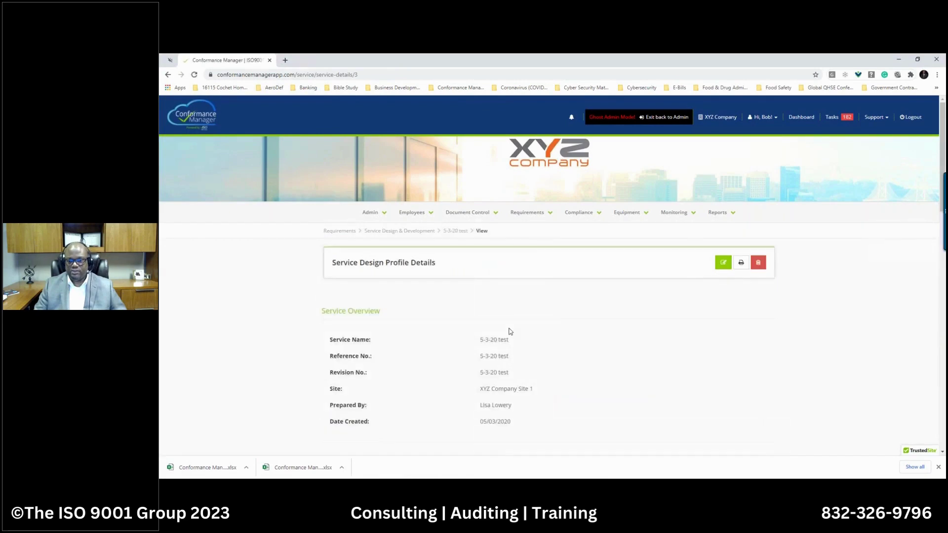
scroll(510, 330, "down", 3)
scroll(508, 330, "down", 5)
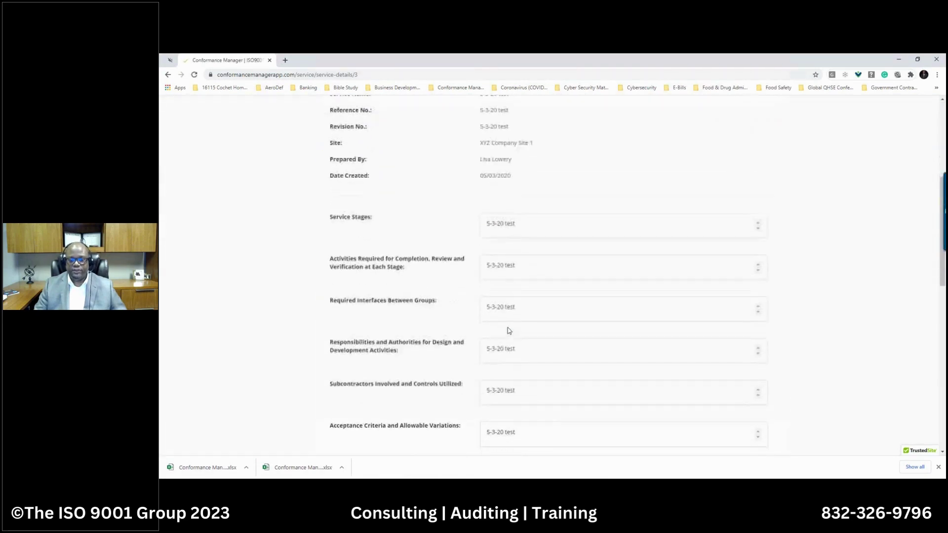
scroll(508, 330, "down", 1)
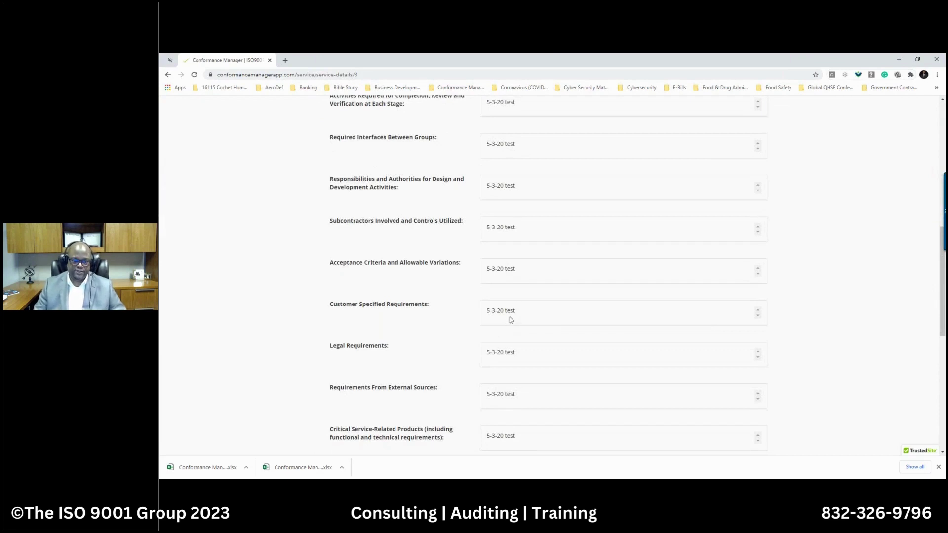
scroll(511, 320, "down", 5)
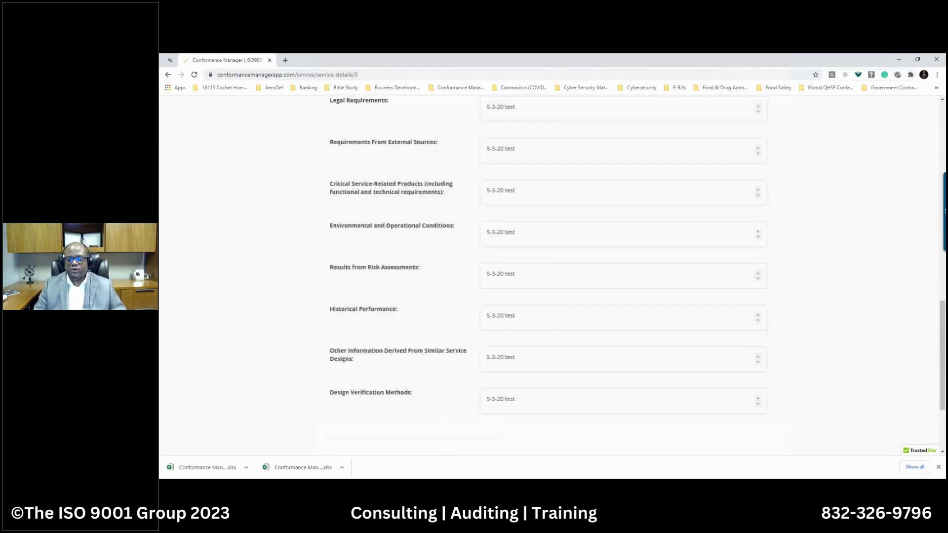
scroll(553, 276, "up", 8)
scroll(553, 277, "up", 5)
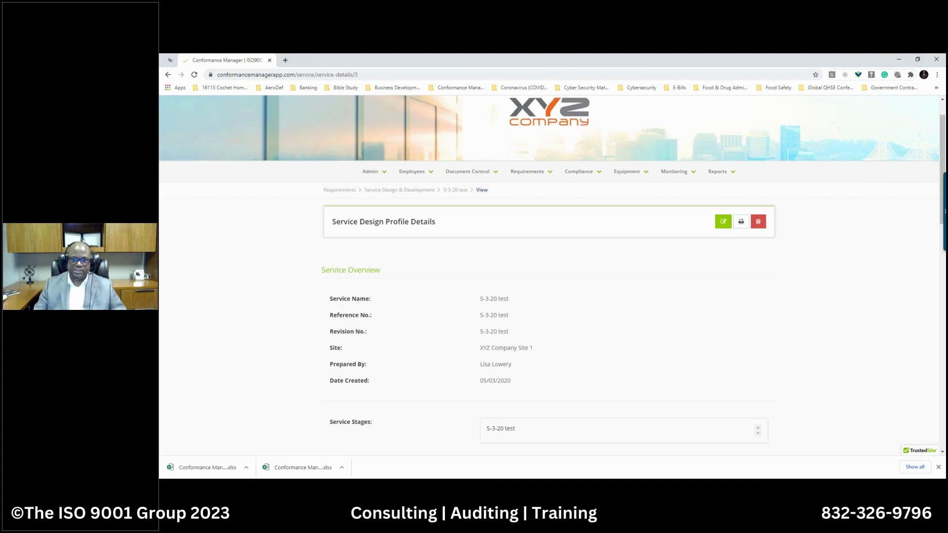
Open the 5-3-20 test sheet from Product or Service Requirements and review its fields from Created by Site to Buyer.
left_click(528, 174)
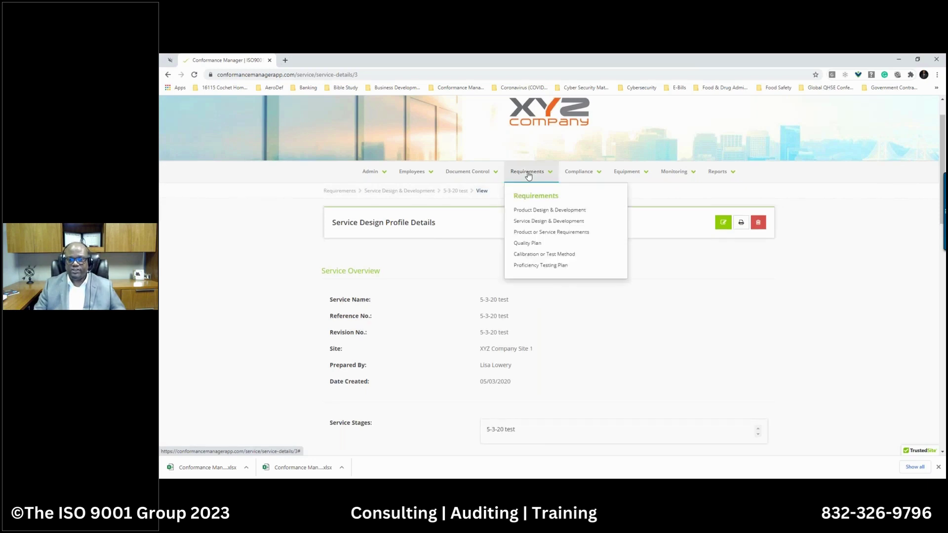
left_click(524, 237)
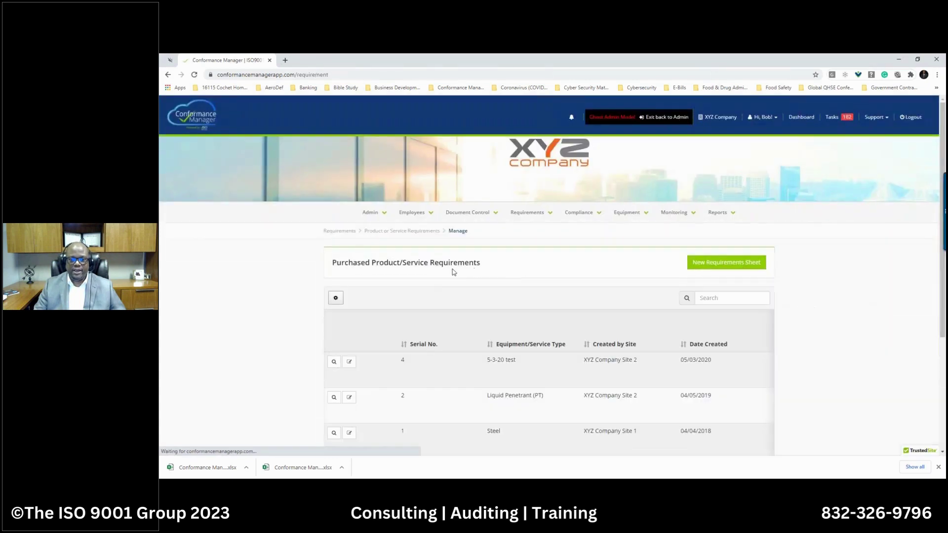
scroll(438, 271, "down", 1)
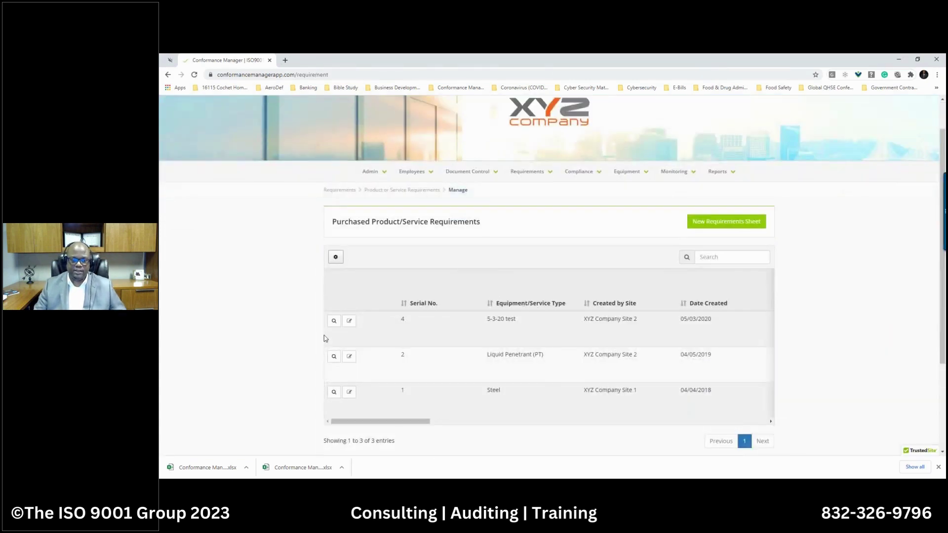
left_click(334, 321)
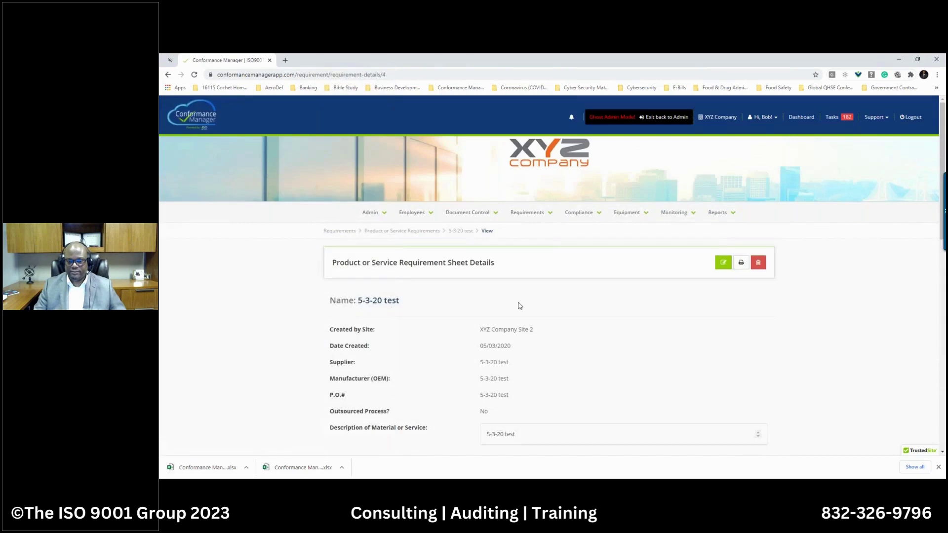
scroll(519, 306, "down", 4)
scroll(519, 302, "down", 1)
scroll(520, 292, "up", 4)
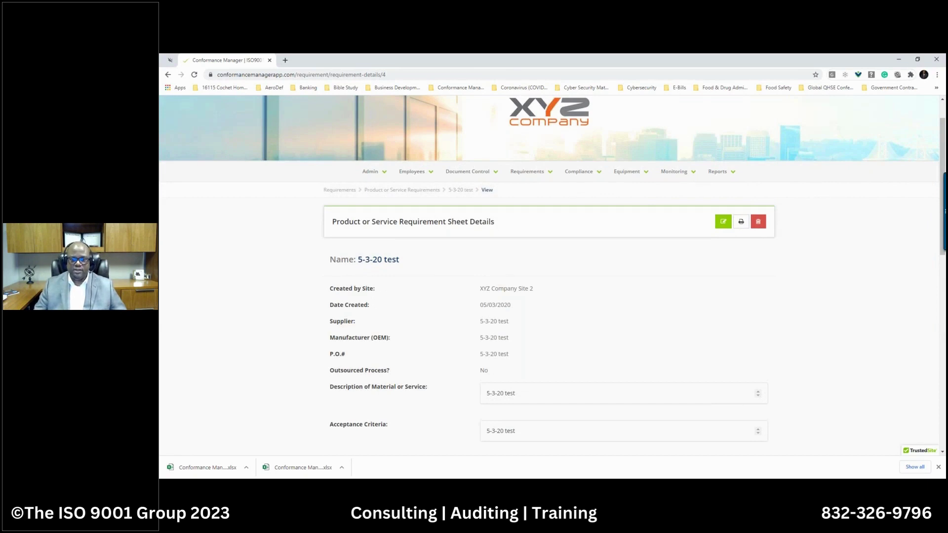
scroll(522, 296, "down", 5)
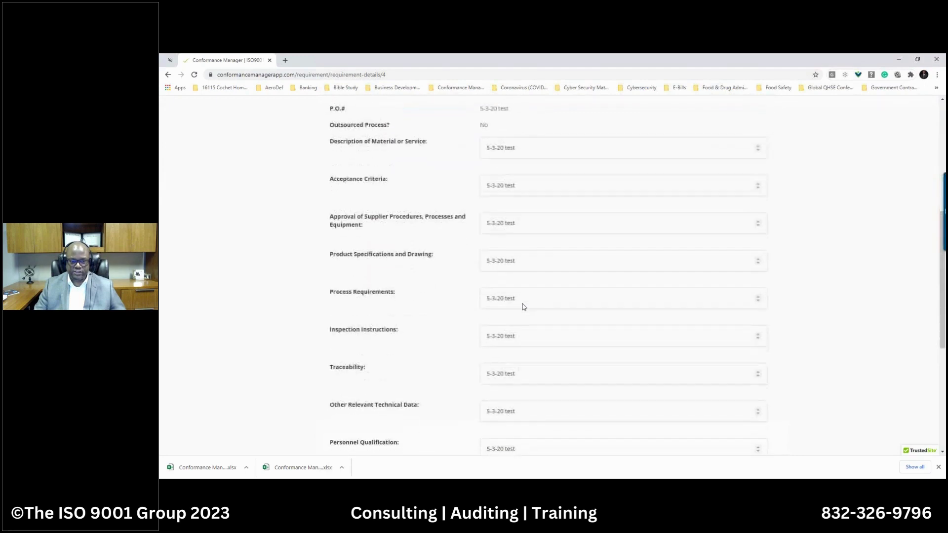
scroll(524, 306, "down", 4)
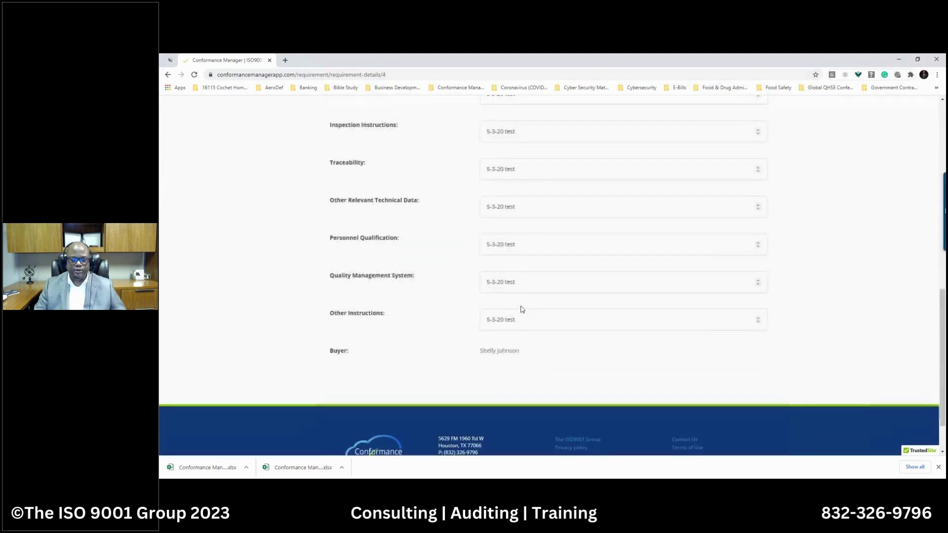
scroll(522, 328, "up", 7)
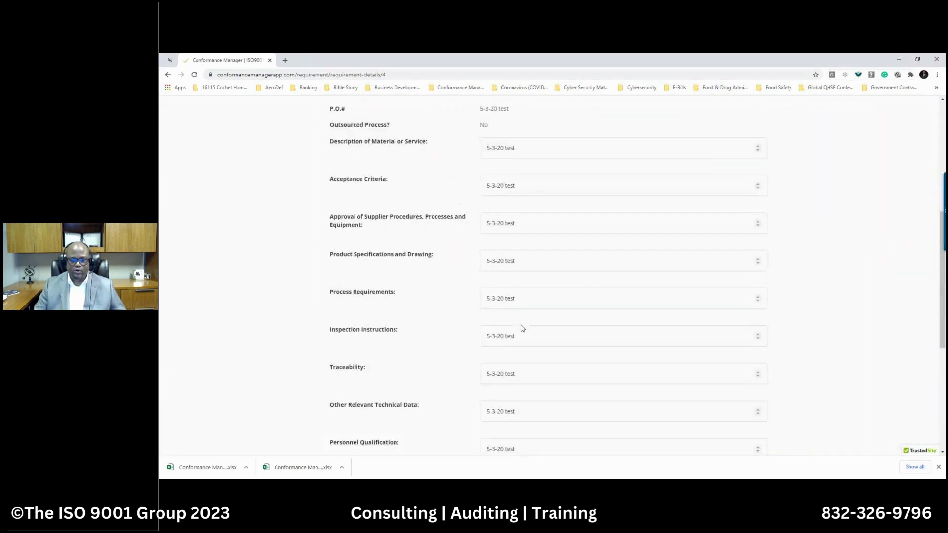
scroll(523, 328, "up", 1)
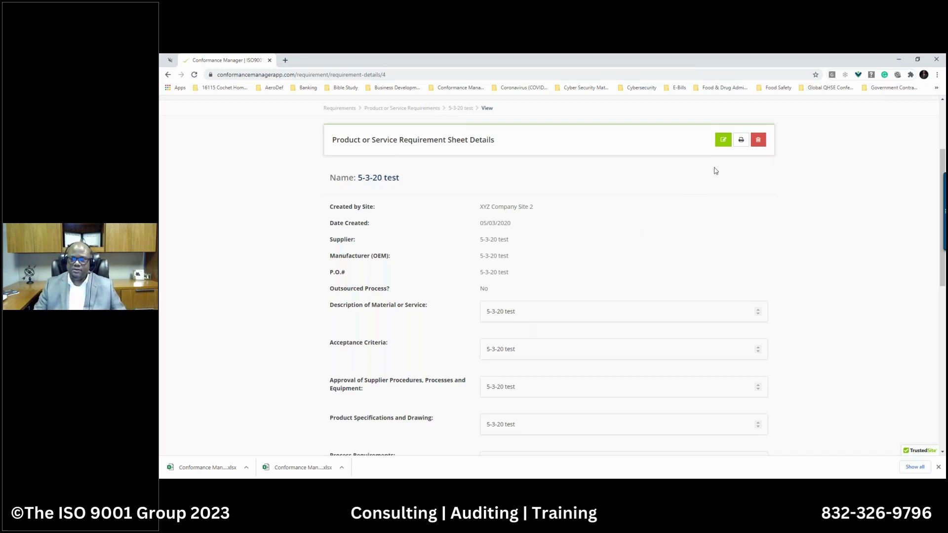
Preview the printable version of the 5-3-20 test requirement sheet, close it and look through the sheet's details again.
left_click(740, 140)
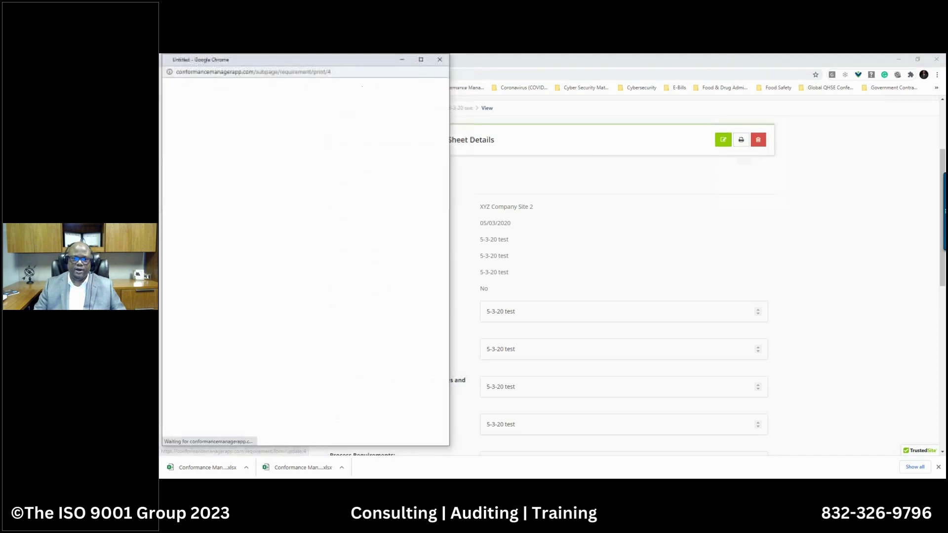
left_click_drag(346, 63, 511, 112)
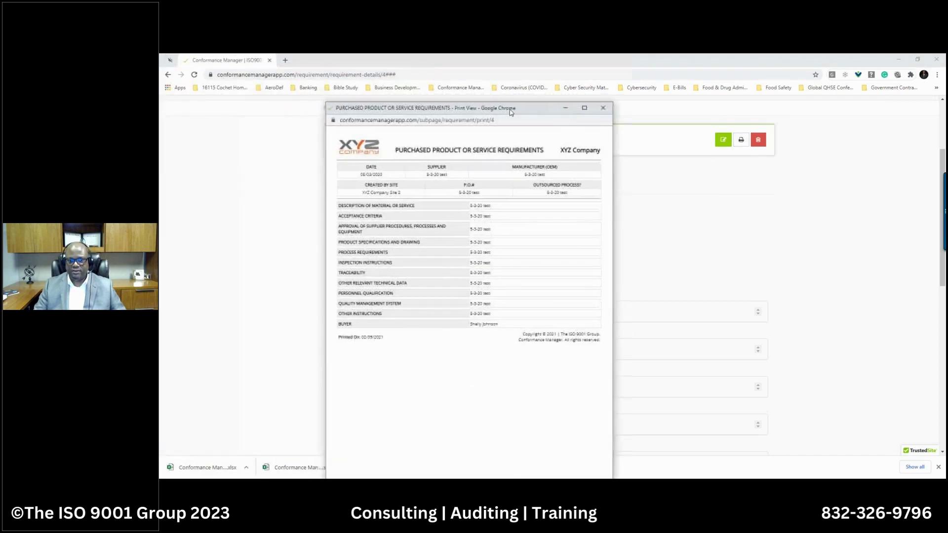
left_click(603, 108)
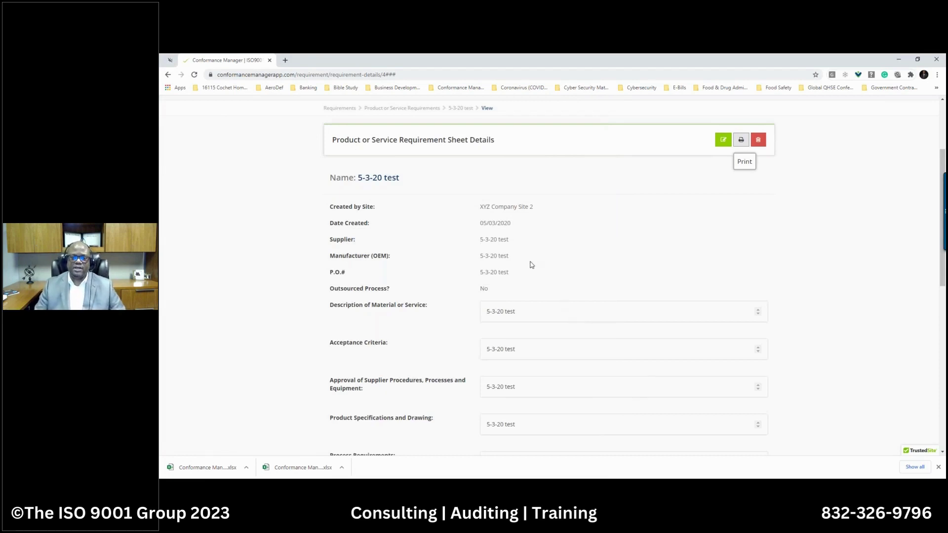
scroll(522, 265, "down", 1)
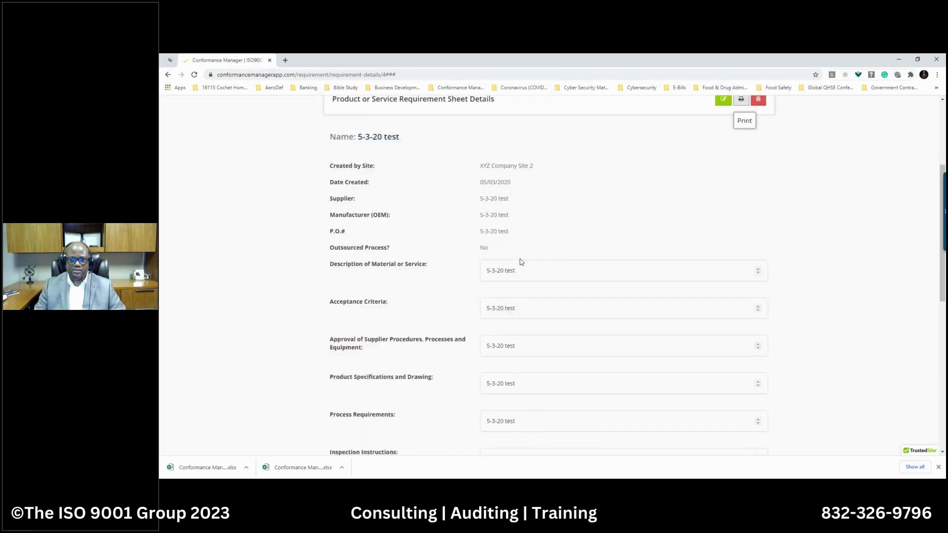
scroll(521, 262, "down", 3)
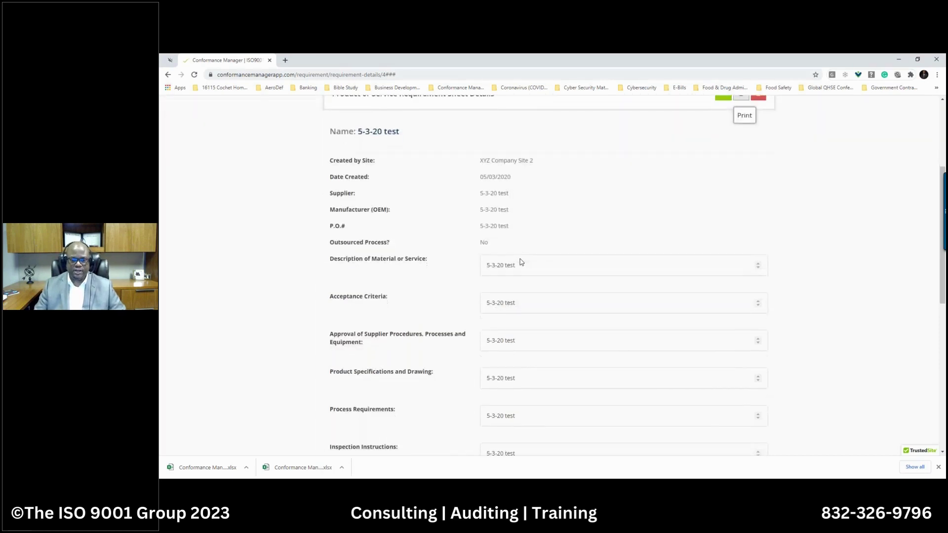
scroll(520, 263, "down", 3)
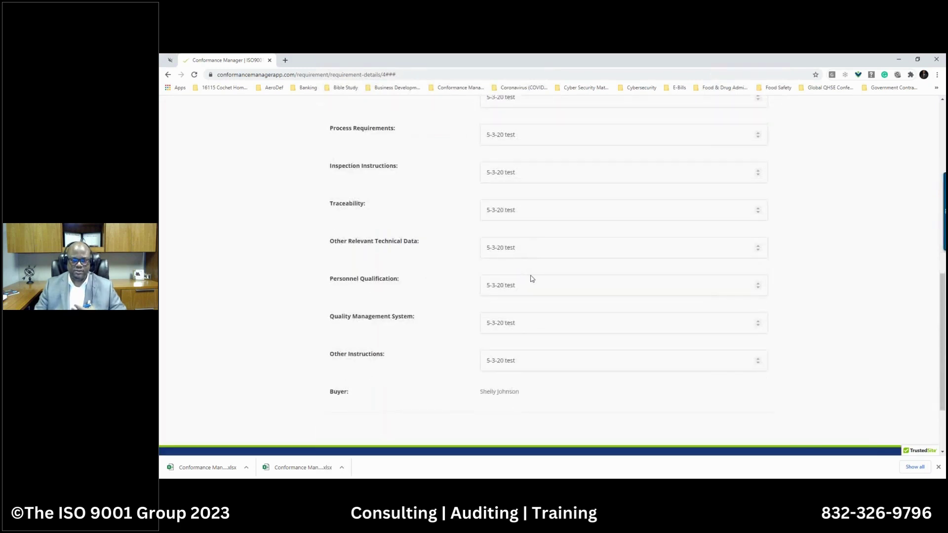
scroll(532, 279, "up", 7)
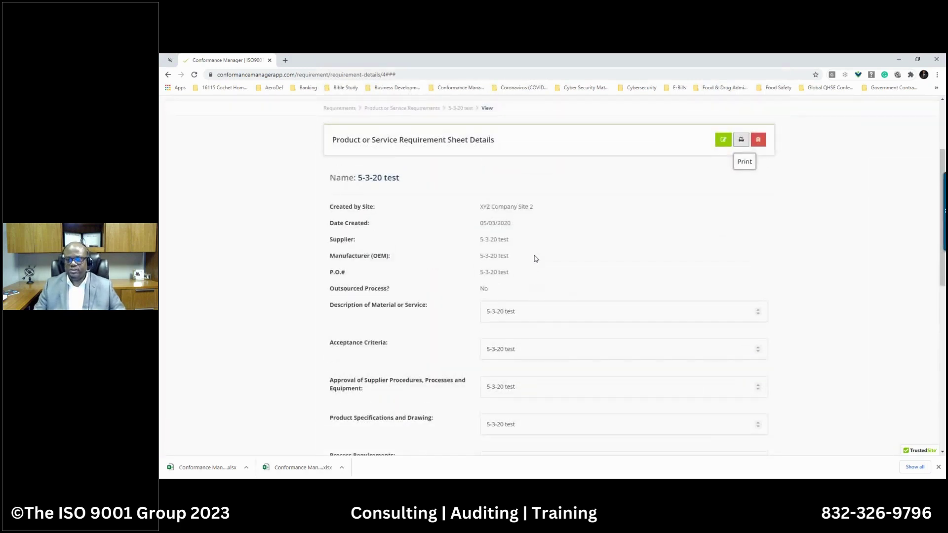
Open the Quality Plan section of the requirements and look over the list of product/service quality plans.
scroll(535, 258, "up", 3)
left_click(546, 217)
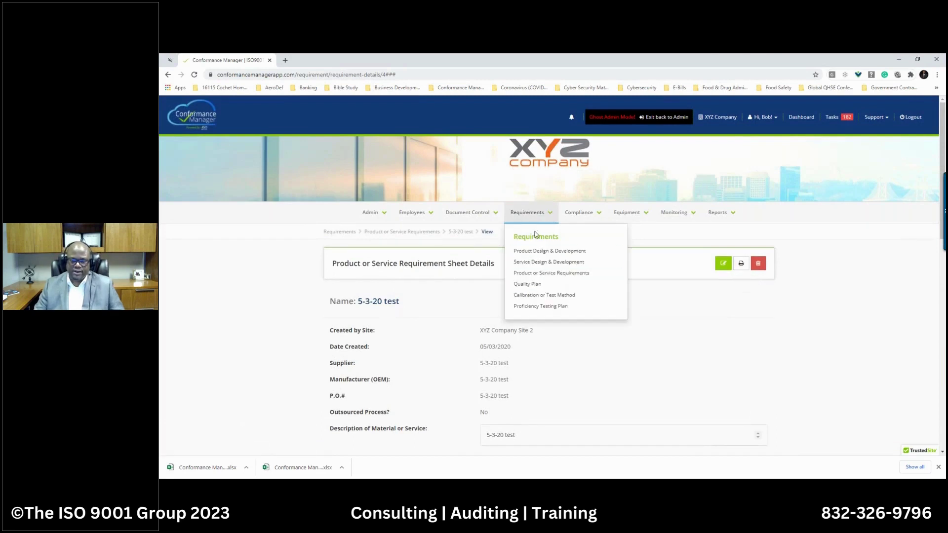
left_click(527, 284)
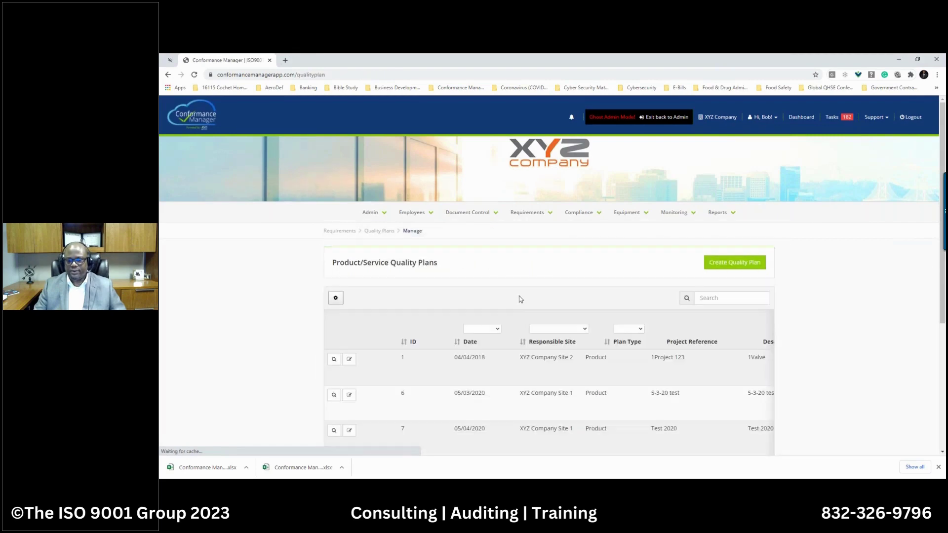
scroll(538, 303, "down", 2)
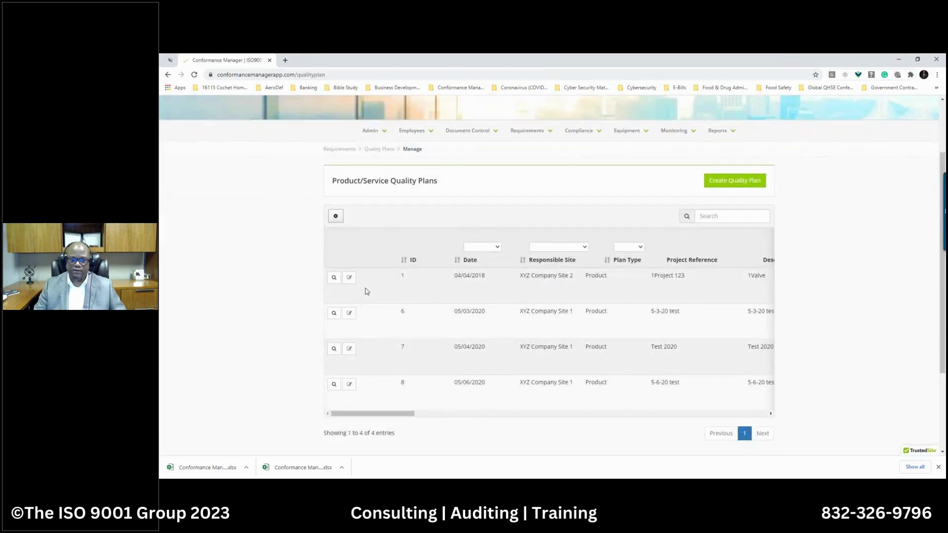
scroll(626, 275, "up", 2)
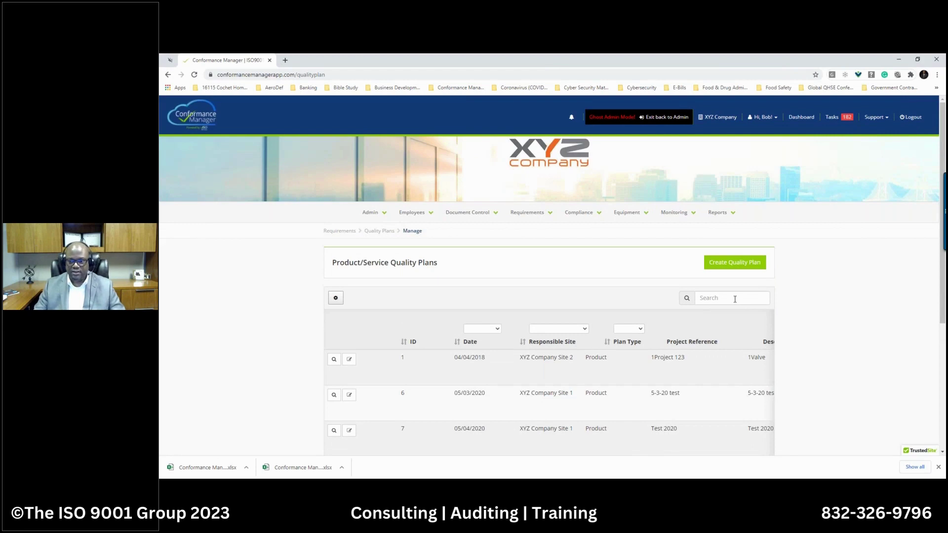
Search the quality plans for 123 and clear the search again.
left_click(734, 300)
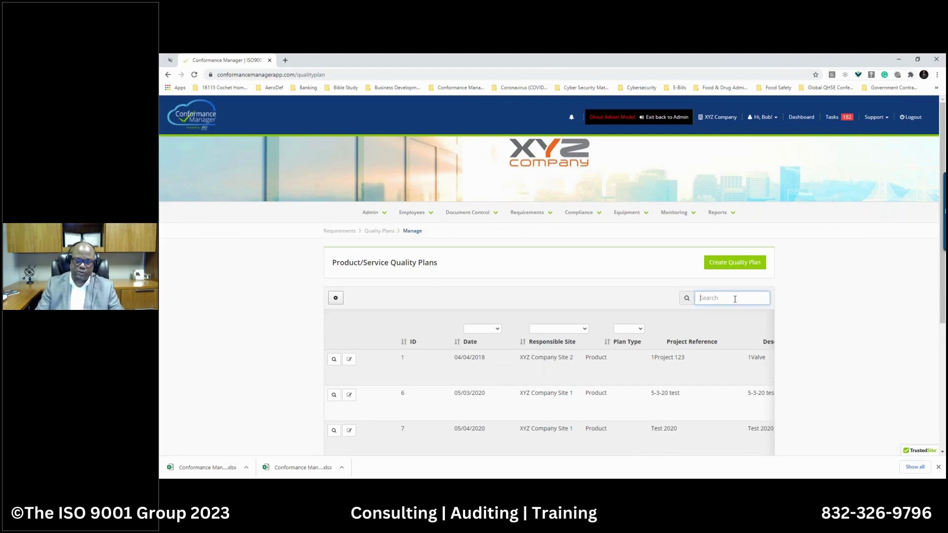
type("123")
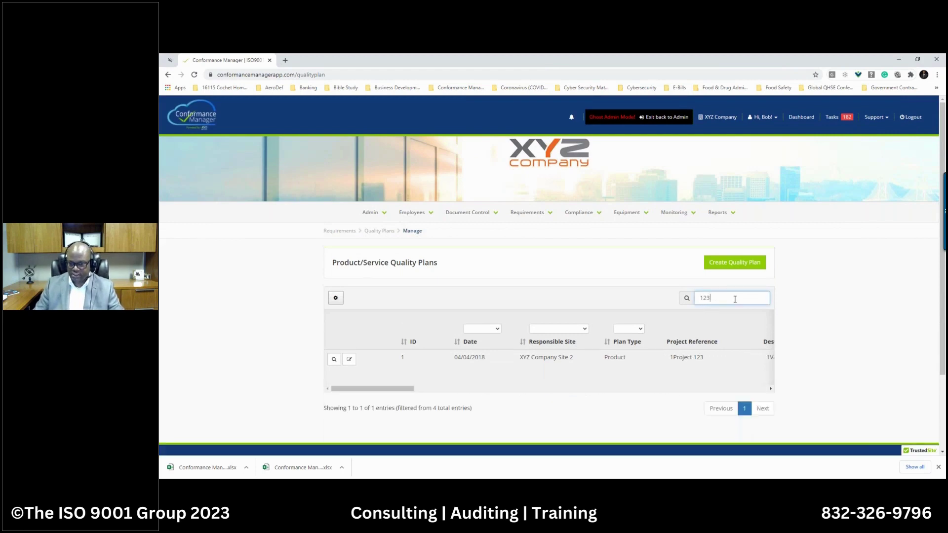
key("BackSpace")
key("BackSpace")
key("BackSpace")
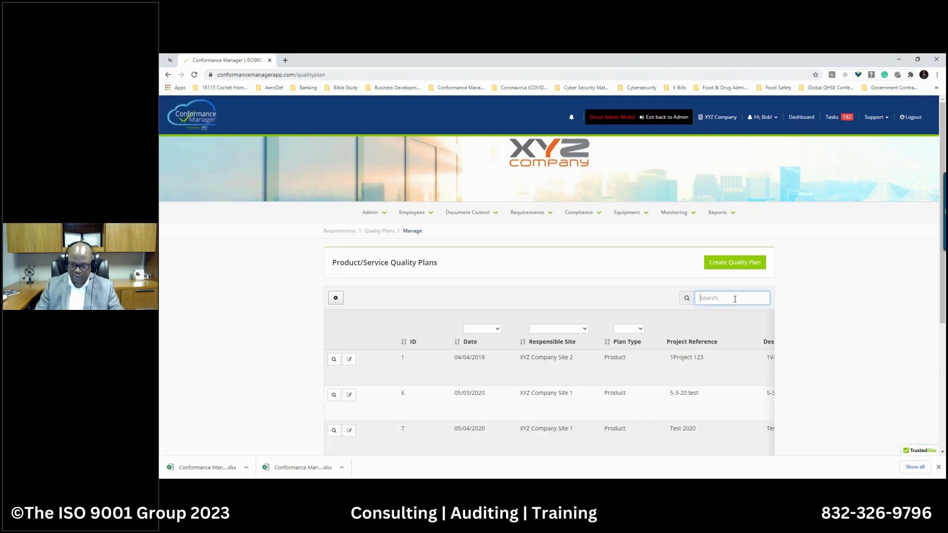
Filter the quality plans by responsible site XYZ Company Site 2, and switch the filter to XYZ Company Site 1.
left_click(574, 329)
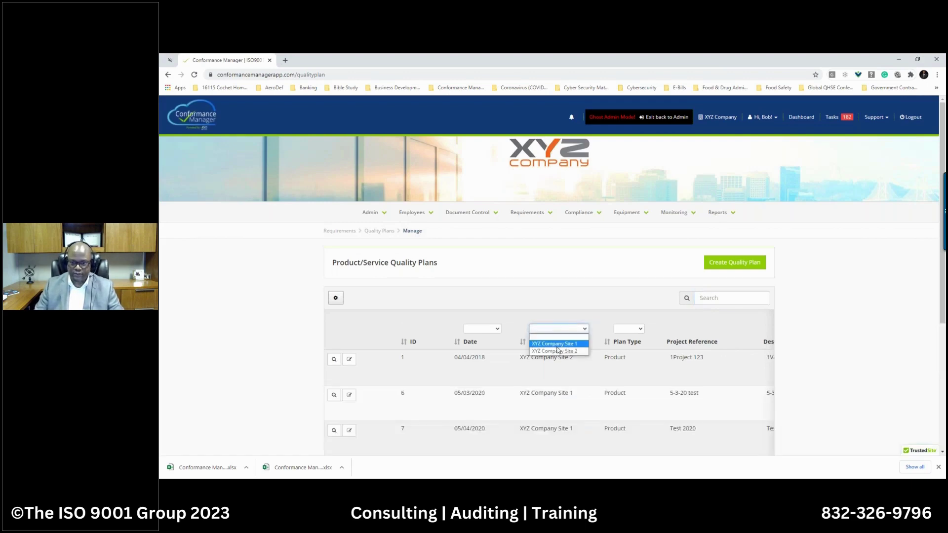
left_click(556, 351)
left_click(566, 330)
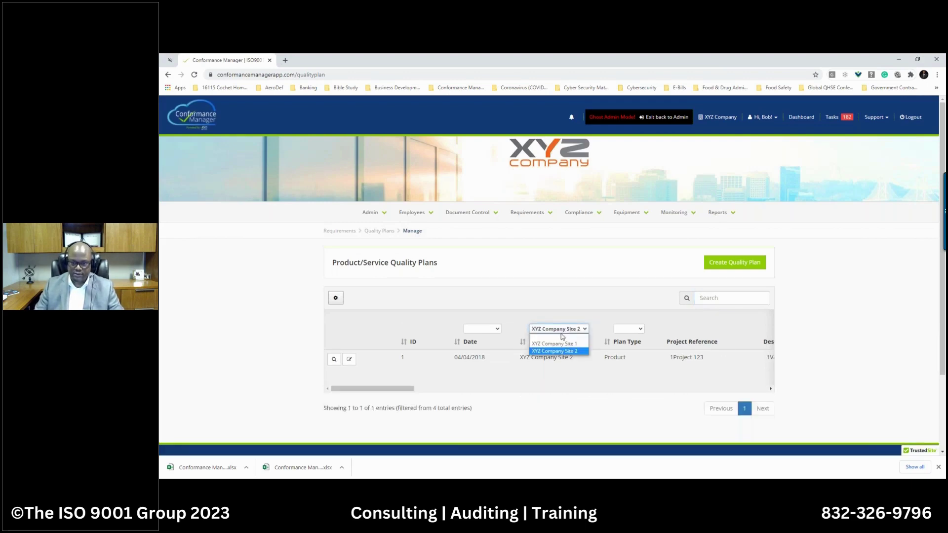
left_click(556, 344)
Filter the quality plans by a date and clear the date filter again.
left_click(493, 330)
left_click(488, 352)
left_click(486, 331)
left_click(482, 338)
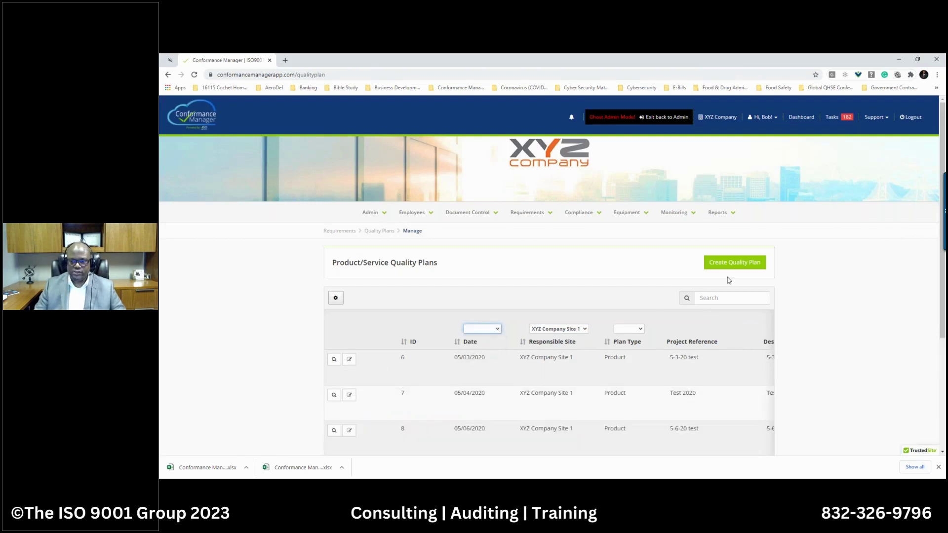
Check the available list view options and open the details of the Test 2020 quality plan with ID 7.
left_click(338, 301)
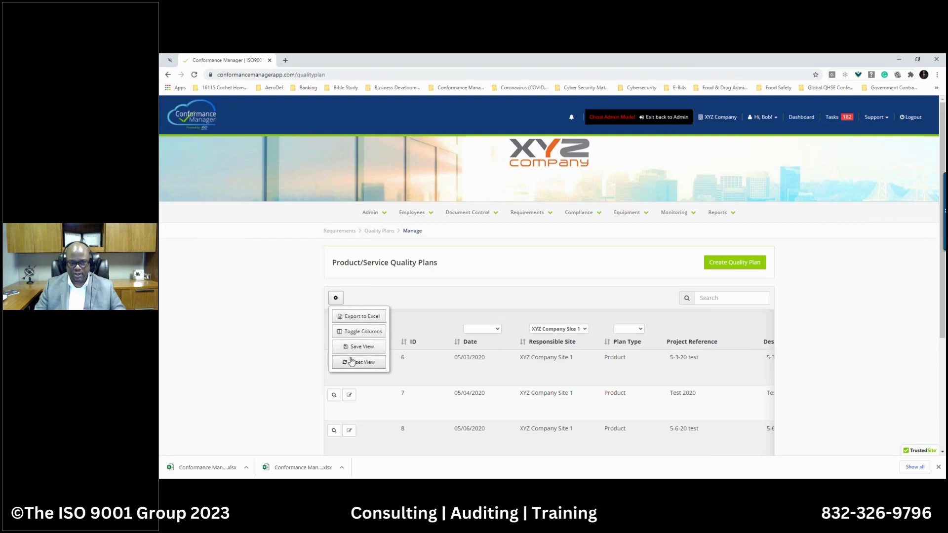
left_click(326, 413)
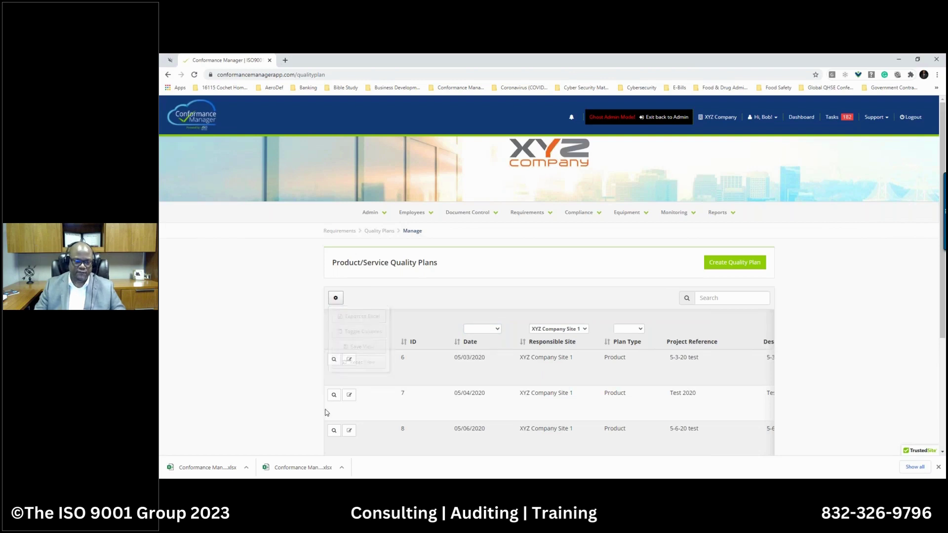
left_click(334, 395)
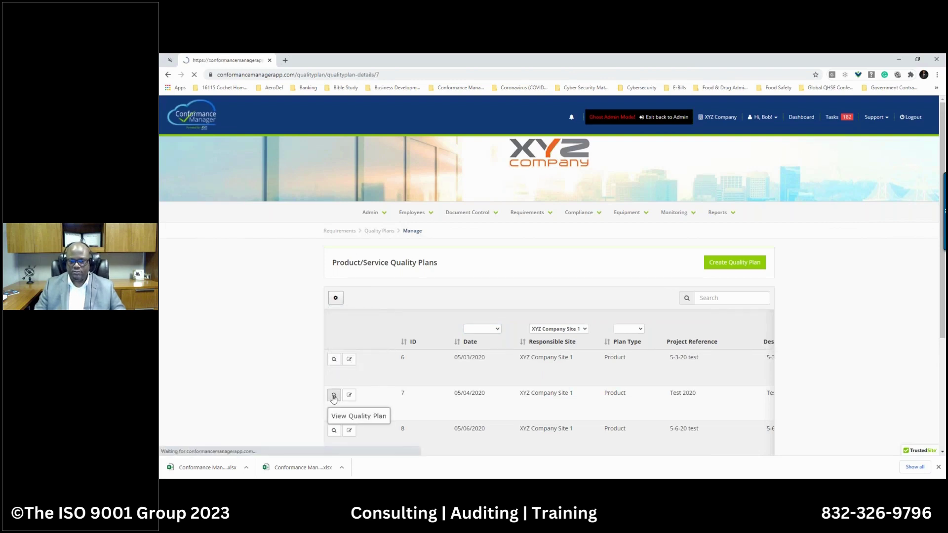
scroll(463, 366, "down", 3)
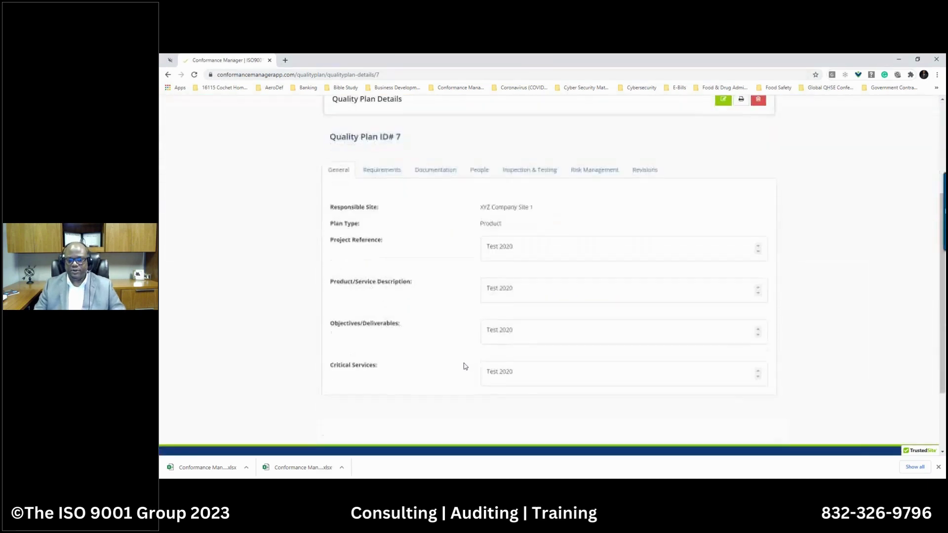
Review the quality plan's requirements, documentation, people, inspection and testing, risk management and revision sections.
scroll(422, 286, "up", 1)
left_click(382, 211)
left_click(435, 211)
left_click(479, 211)
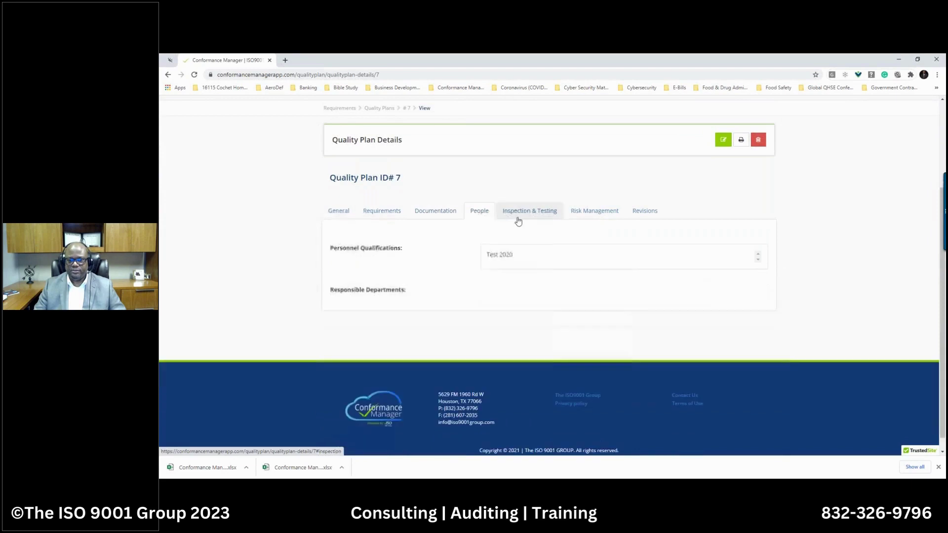
left_click(522, 213)
left_click(591, 212)
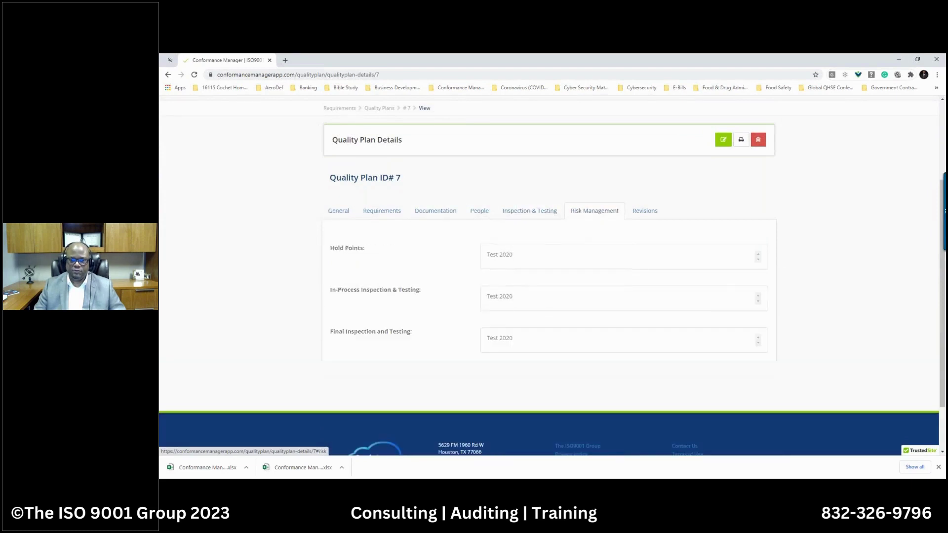
left_click(635, 216)
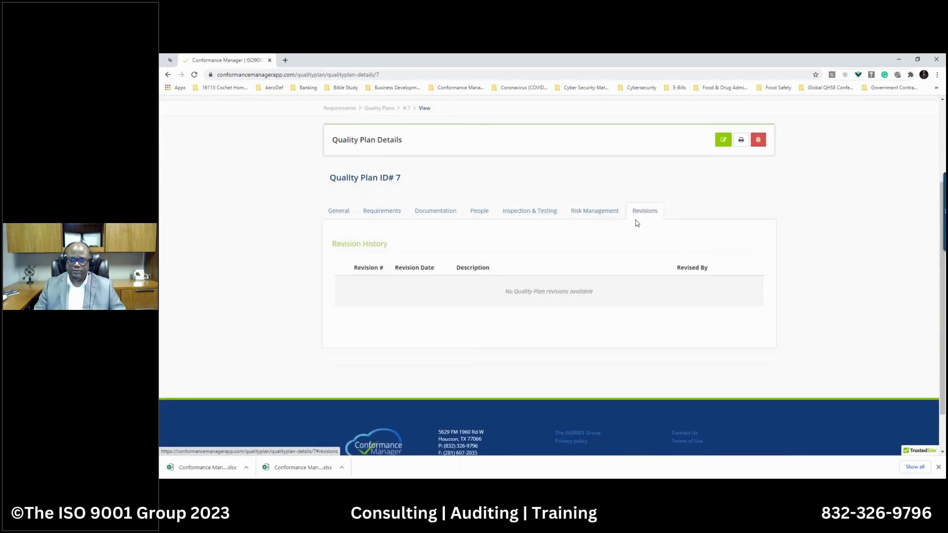
Open the print version of the quality plan, look through its sections and close it again.
left_click(741, 141)
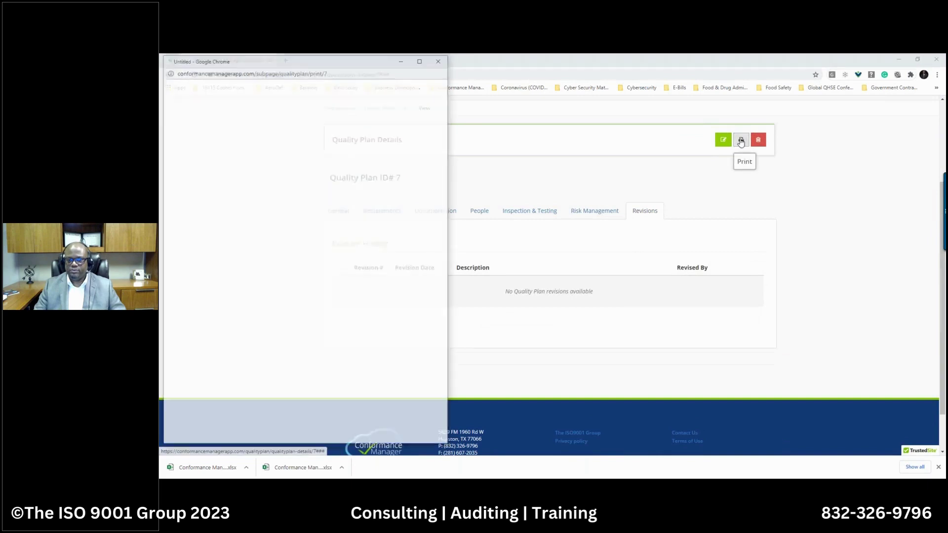
left_click_drag(372, 67, 571, 99)
scroll(552, 211, "down", 4)
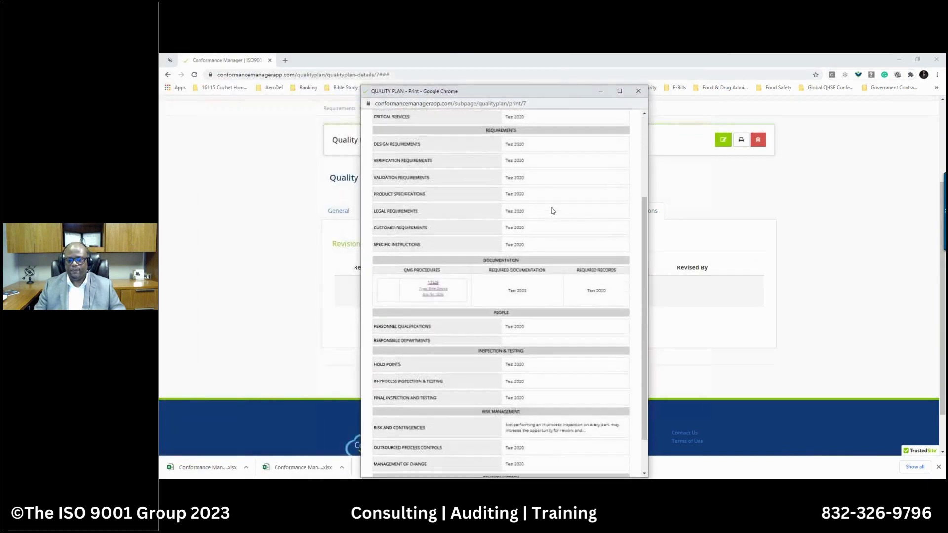
scroll(552, 210, "up", 4)
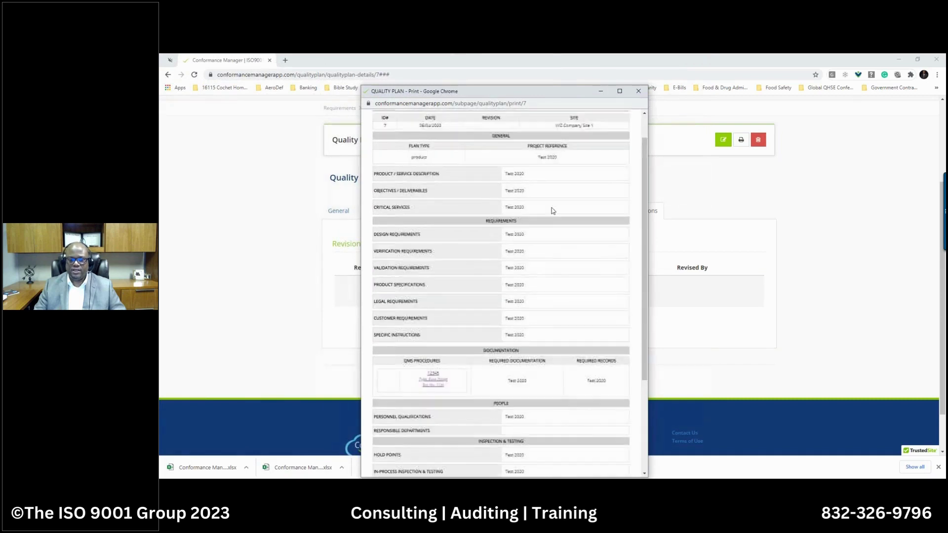
left_click(639, 94)
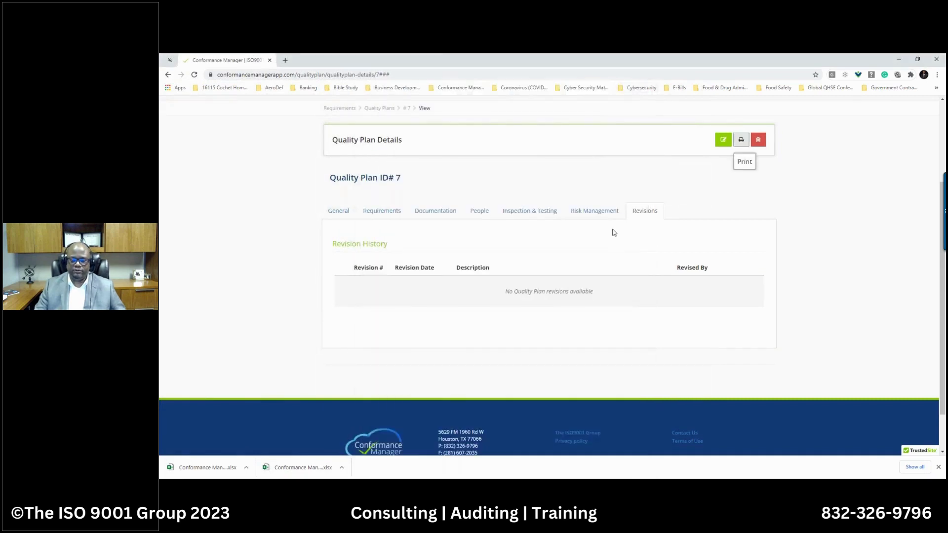
Go to the calibration or test methods and open the details of PRESSURE GAUGE CALIBRATION METHOD.
scroll(652, 320, "up", 5)
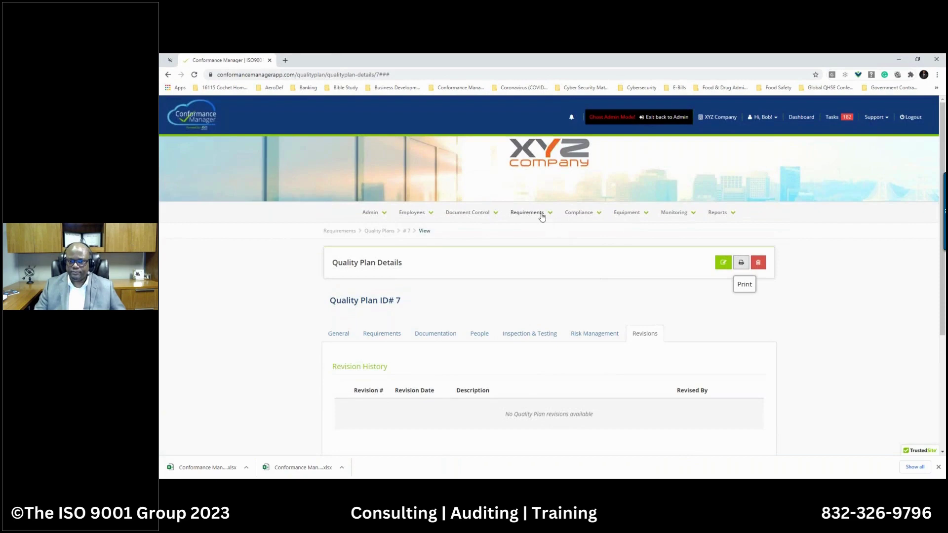
left_click(542, 214)
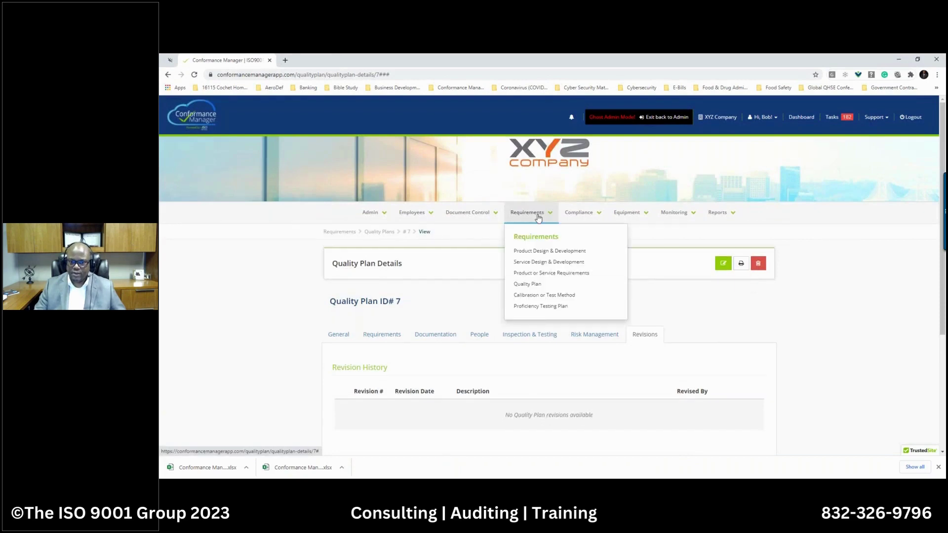
left_click(524, 296)
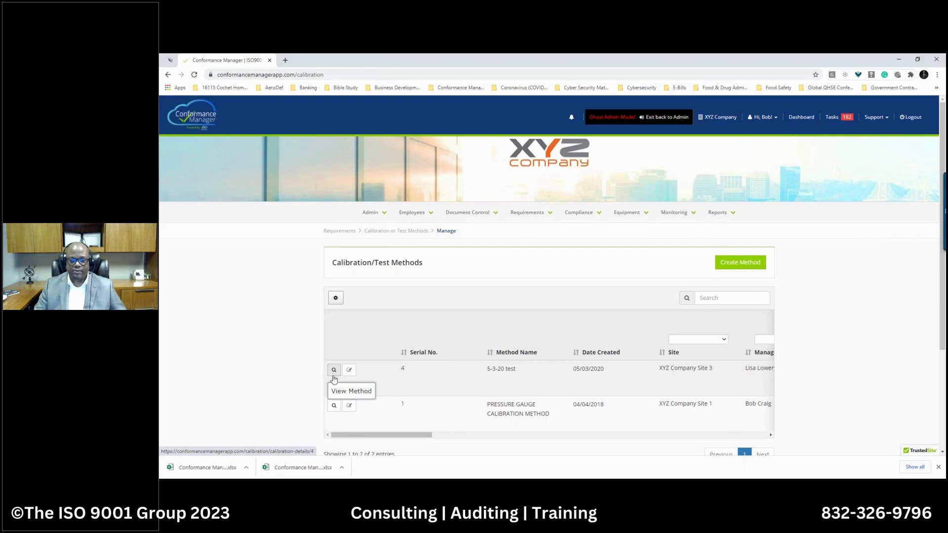
left_click(334, 405)
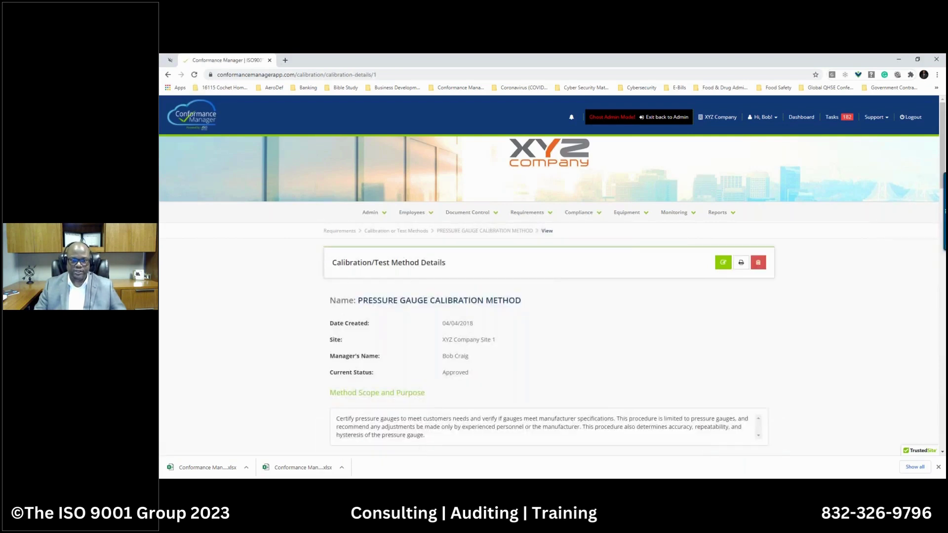
Read through the method's scope, parameters, reference standards, environmental conditions and procedure instructions.
scroll(465, 319, "down", 2)
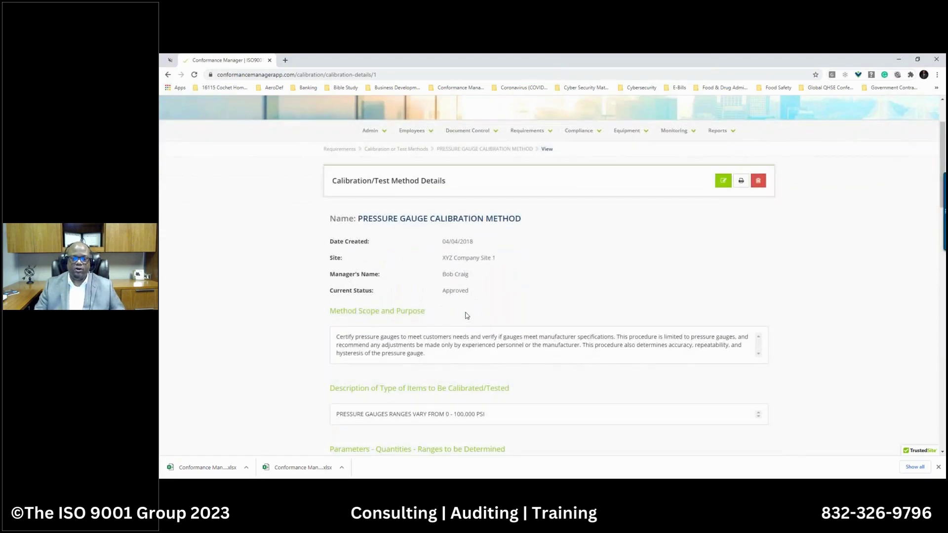
scroll(466, 318, "down", 3)
scroll(467, 315, "down", 3)
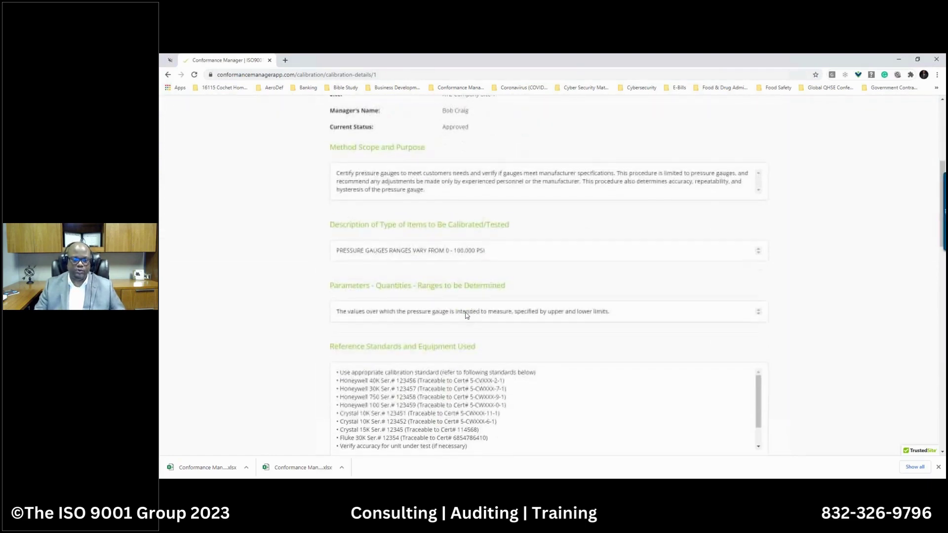
scroll(466, 317, "down", 5)
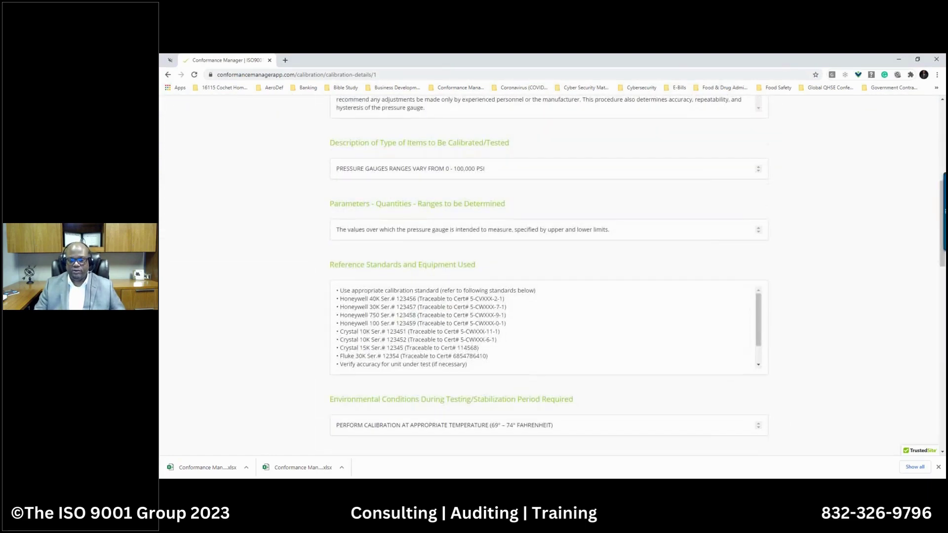
scroll(466, 317, "down", 4)
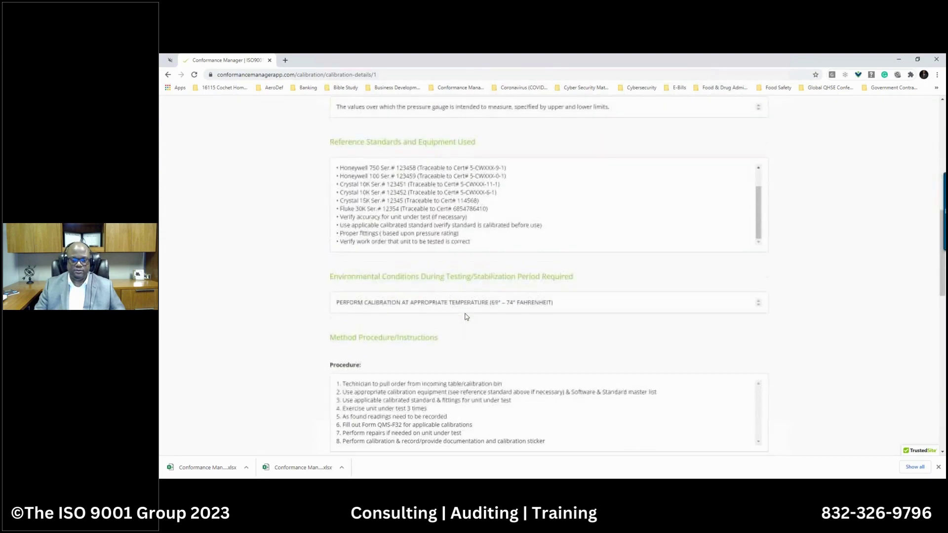
scroll(548, 276, "down", 5)
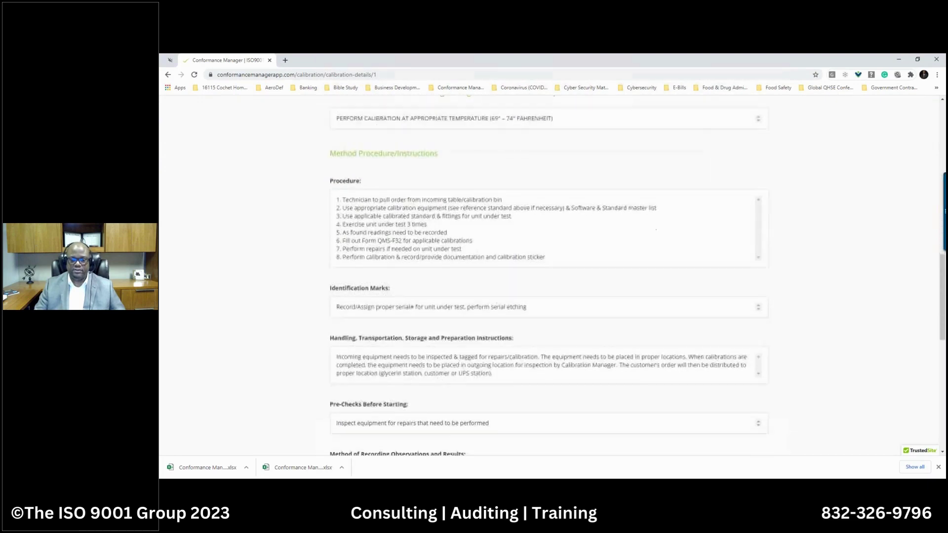
scroll(548, 277, "up", 10)
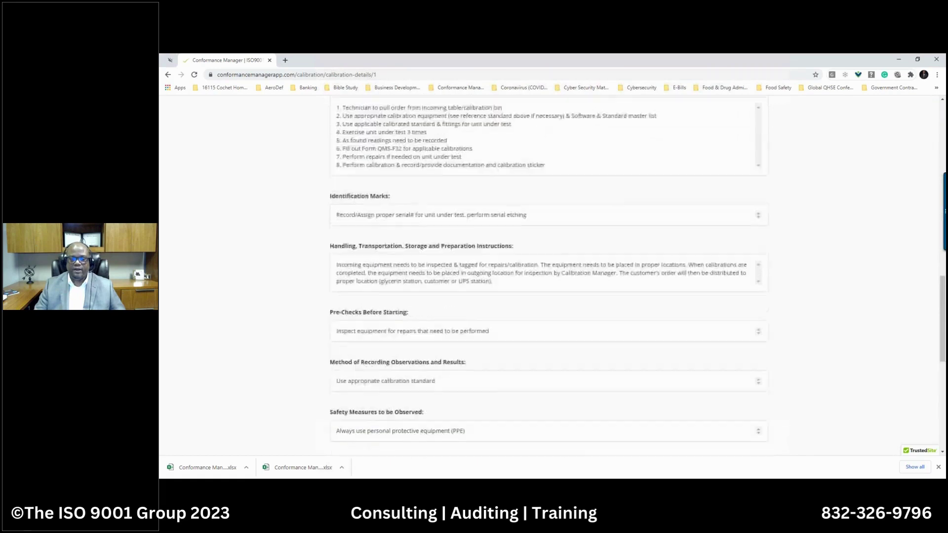
scroll(548, 276, "up", 4)
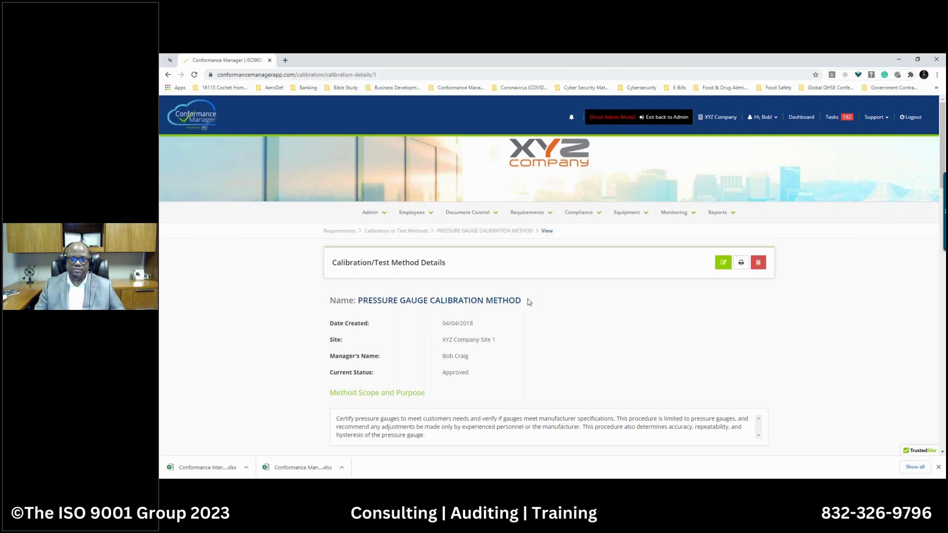
Go to the proficiency testing plans and open the details of the 5-3-20 test plan.
left_click(538, 216)
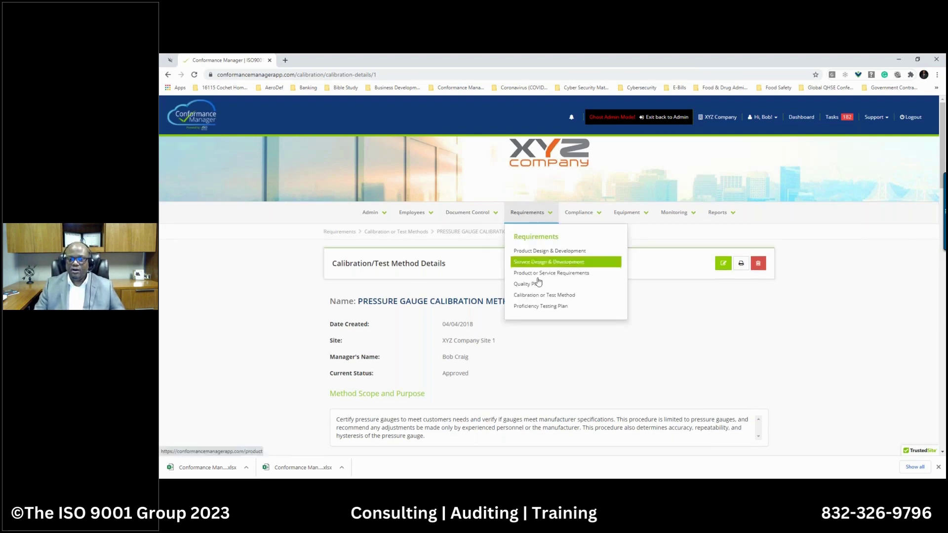
left_click(533, 309)
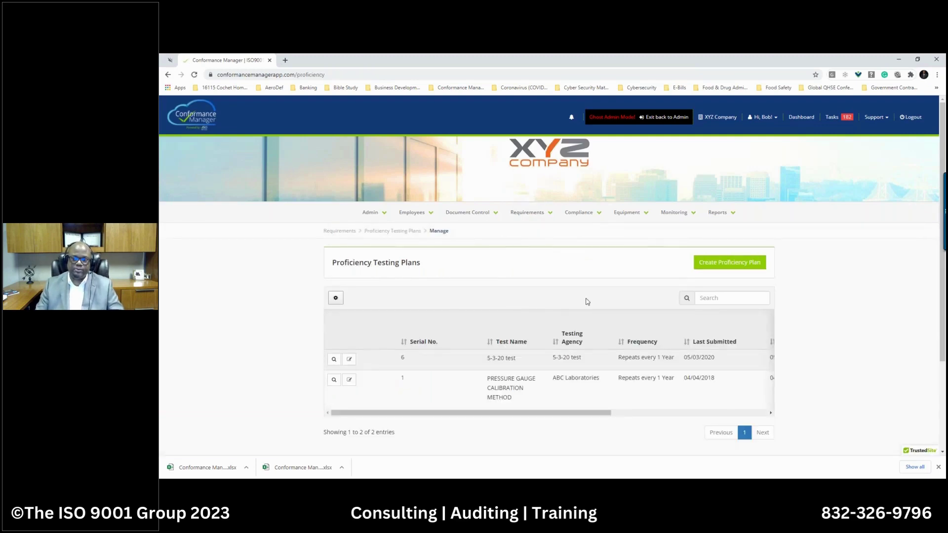
left_click(334, 360)
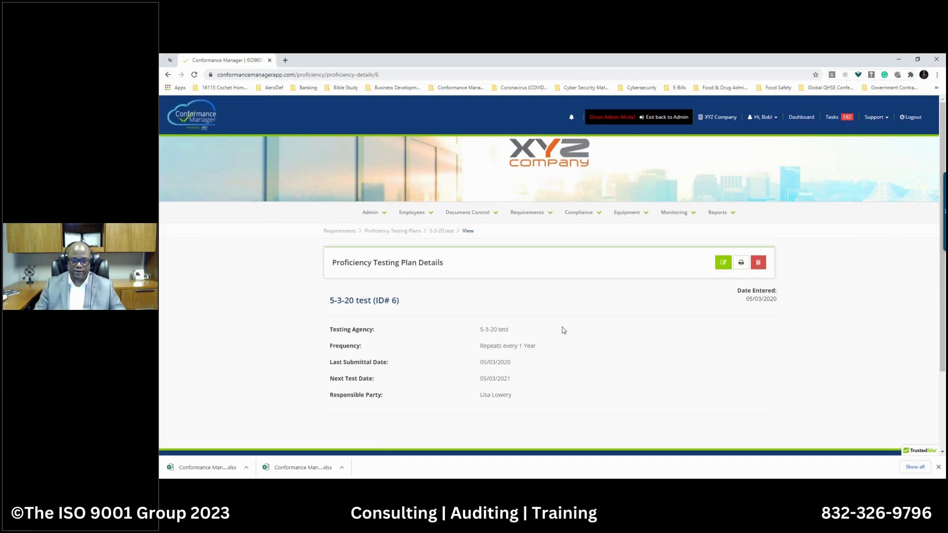
Go to the Nonconformity \ CAPA Register in the Compliance module and open the nonconformity report with NCR ID 3.
left_click(572, 216)
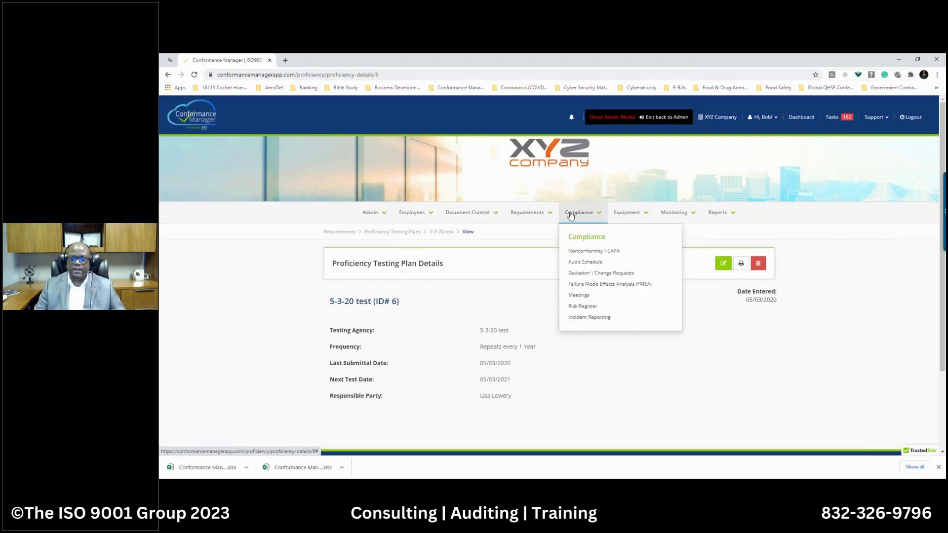
left_click(548, 217)
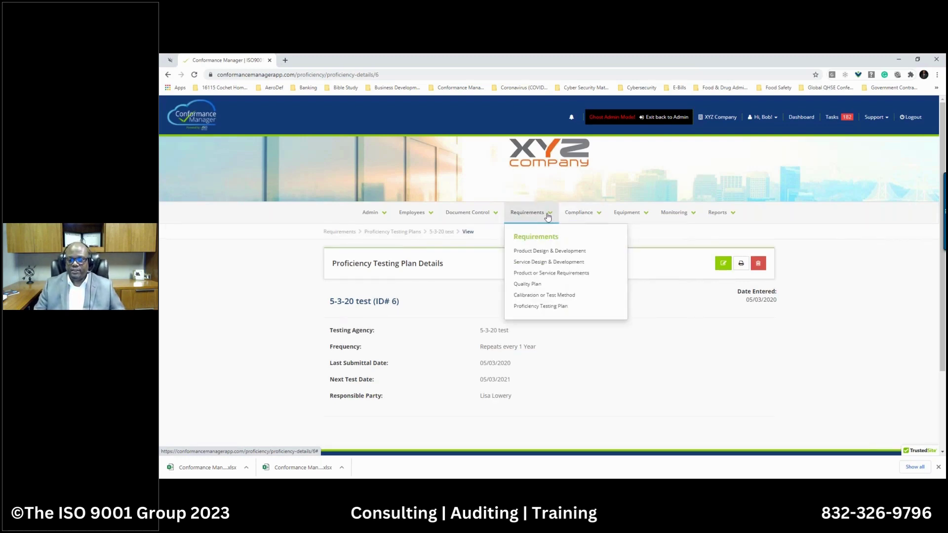
left_click(600, 215)
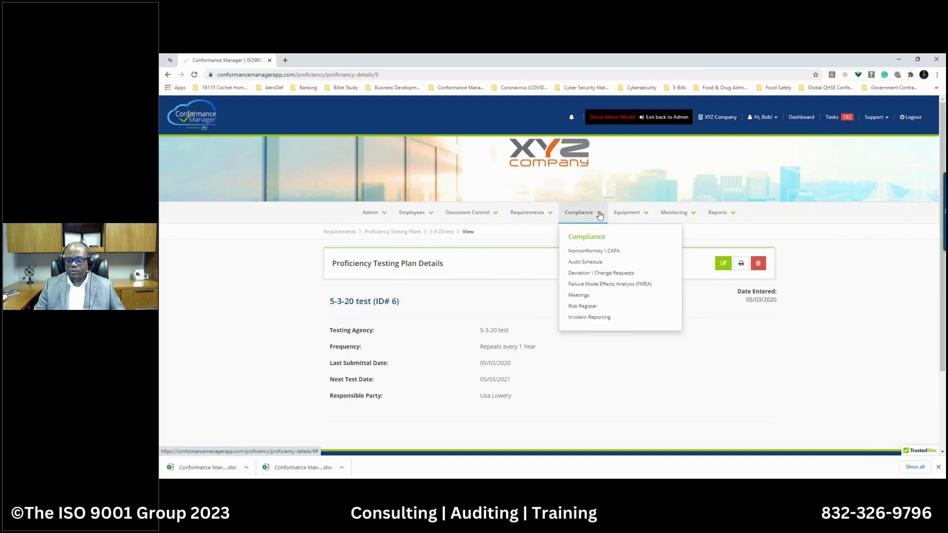
left_click(587, 253)
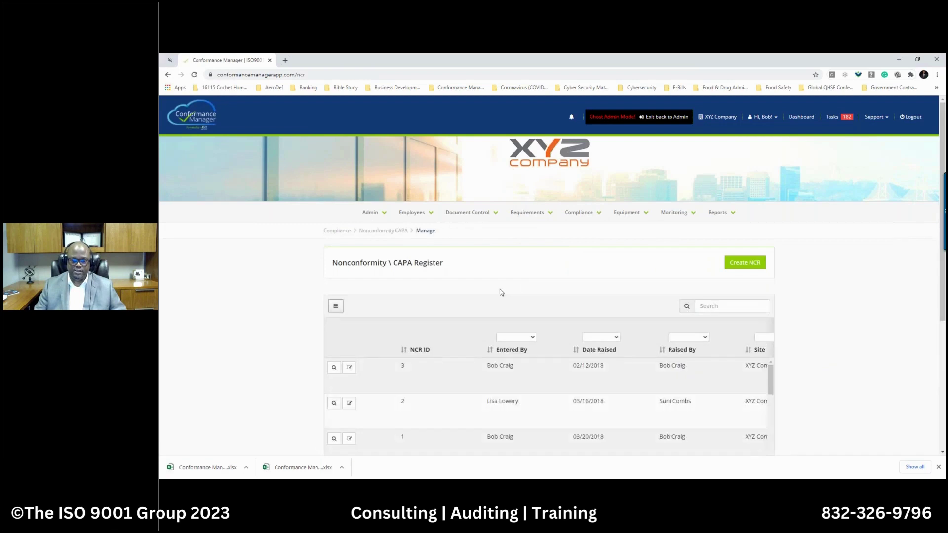
scroll(489, 298, "down", 1)
scroll(489, 297, "down", 1)
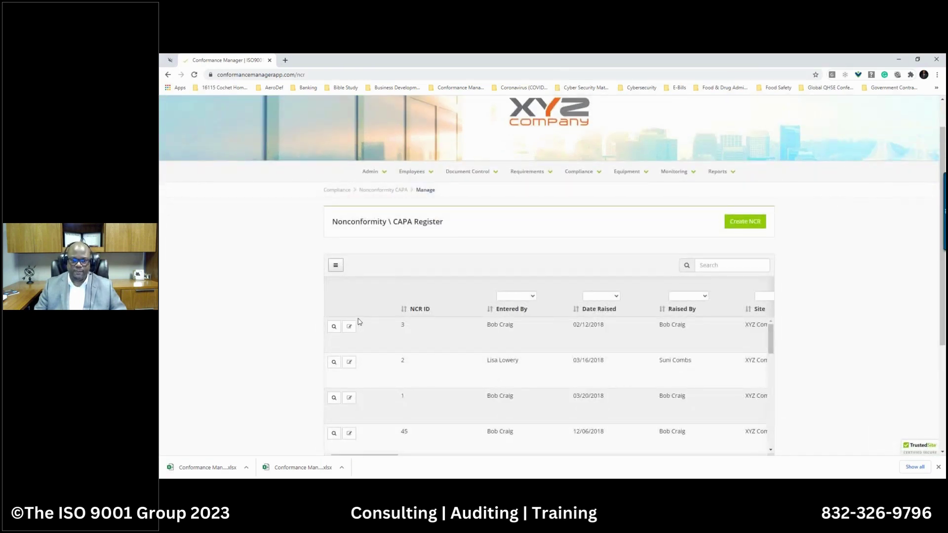
left_click(334, 327)
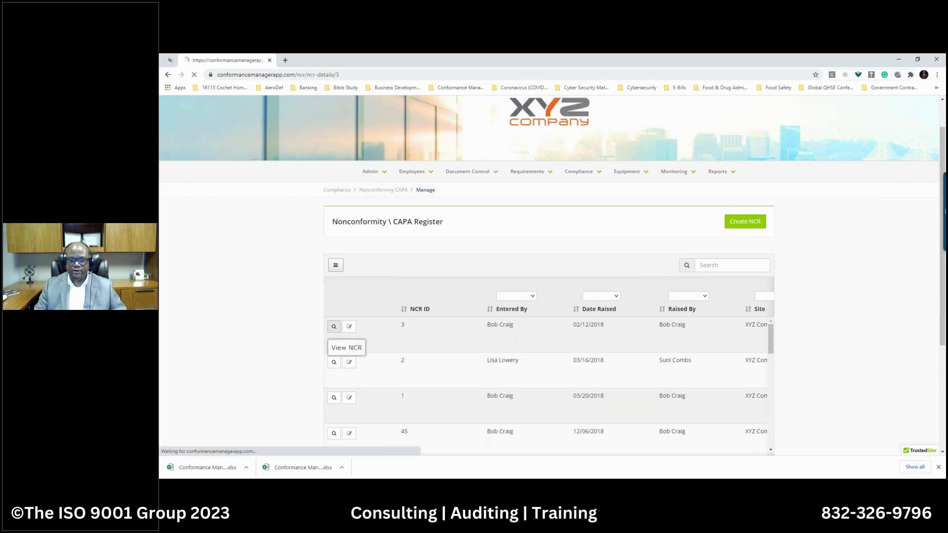
Review the overview of nonconformity report 3, including its document references, classification and nonconformity description.
scroll(463, 313, "down", 3)
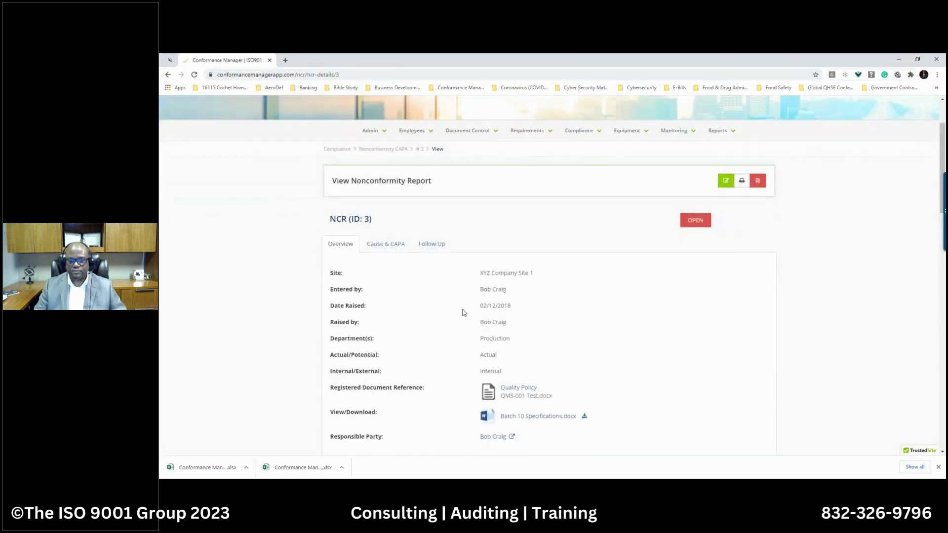
scroll(463, 312, "down", 1)
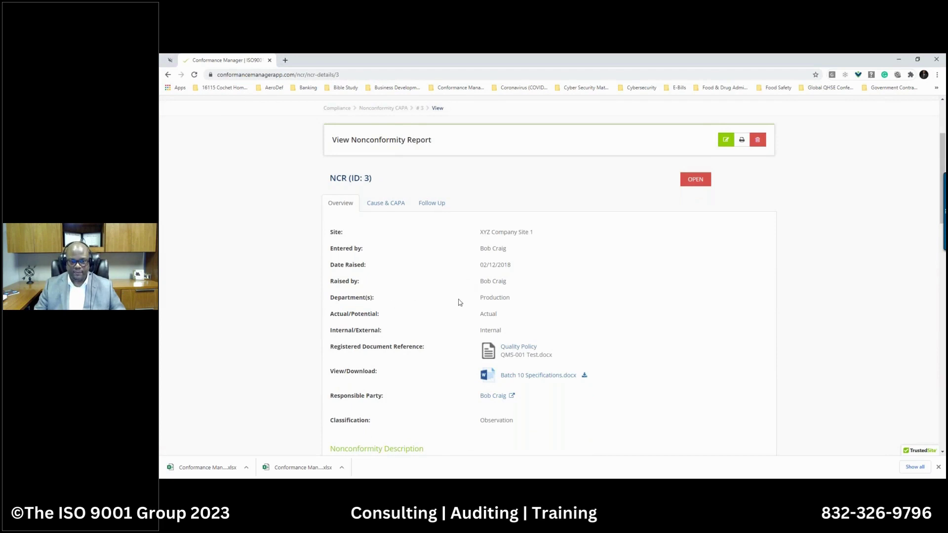
scroll(459, 303, "down", 1)
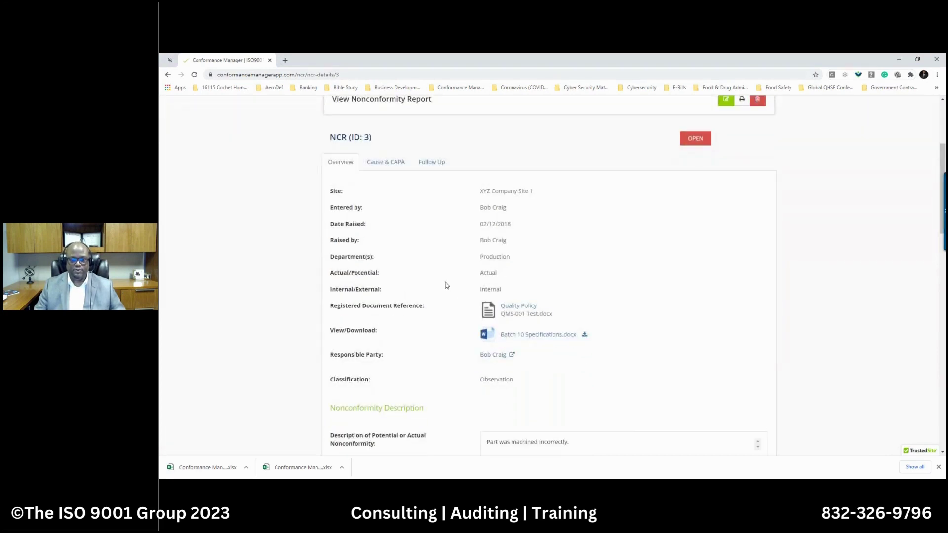
scroll(446, 285, "down", 1)
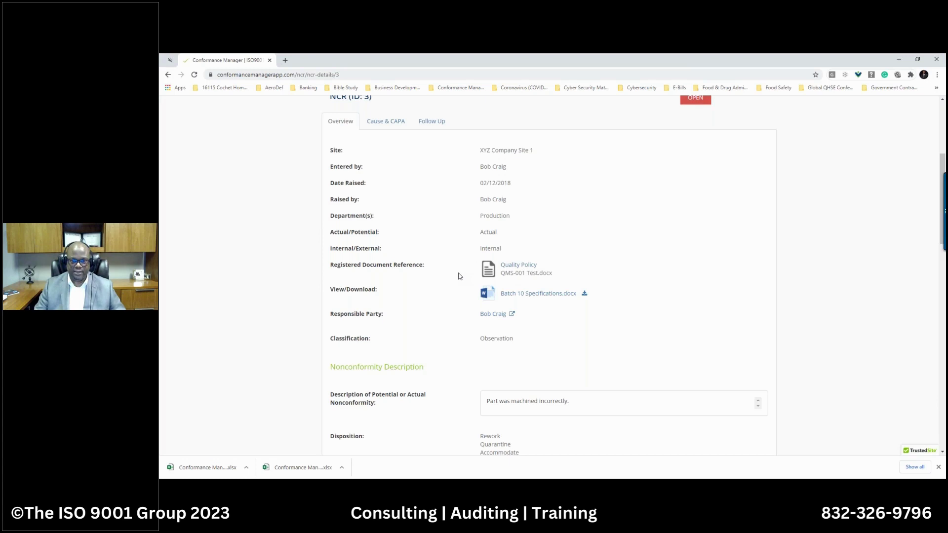
scroll(458, 276, "up", 2)
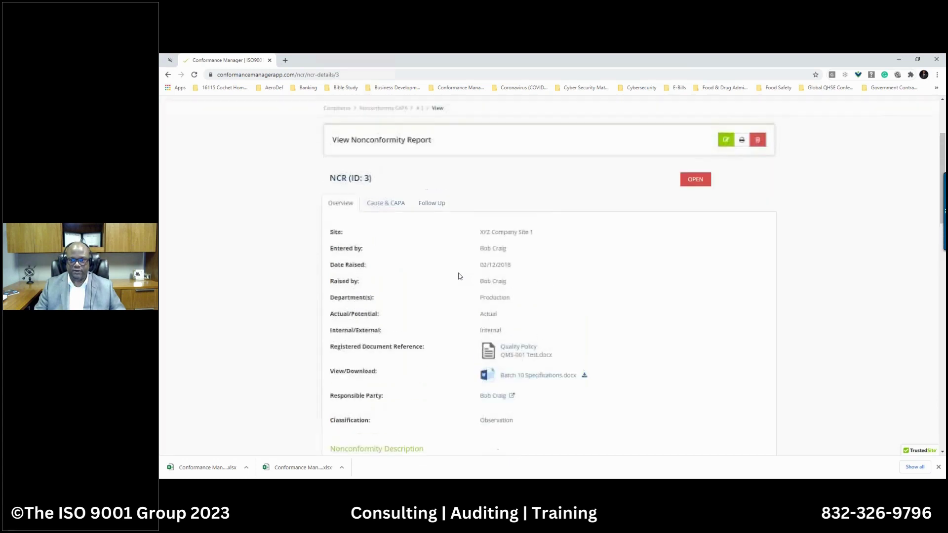
Open nonconformity report 3 for editing and bring up the document upload file chooser, closing it without selecting a file.
left_click(725, 140)
scroll(561, 281, "down", 1)
scroll(562, 281, "down", 3)
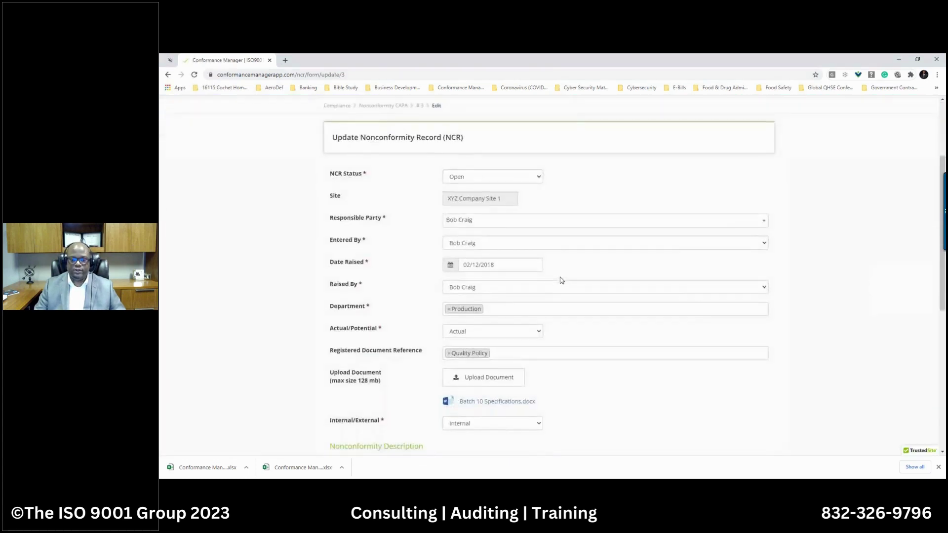
left_click(489, 340)
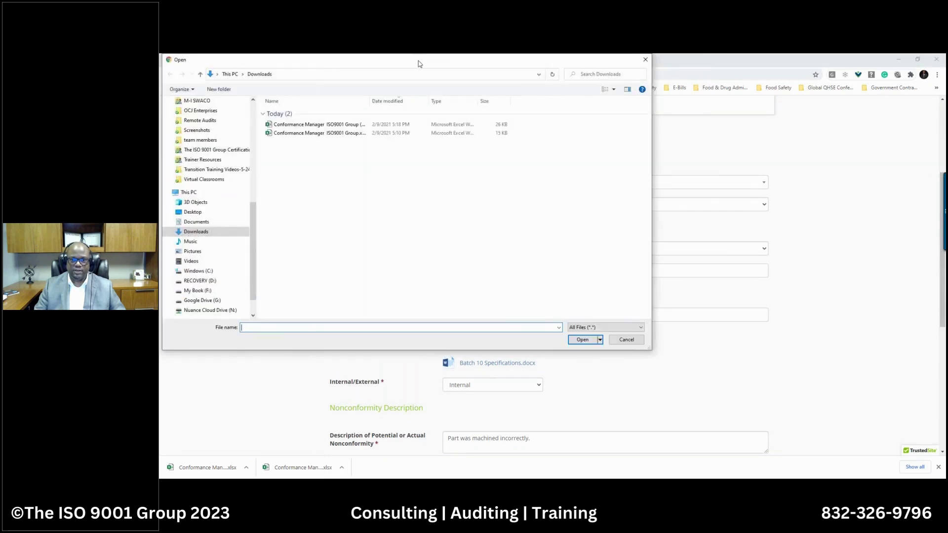
left_click_drag(419, 63, 424, 99)
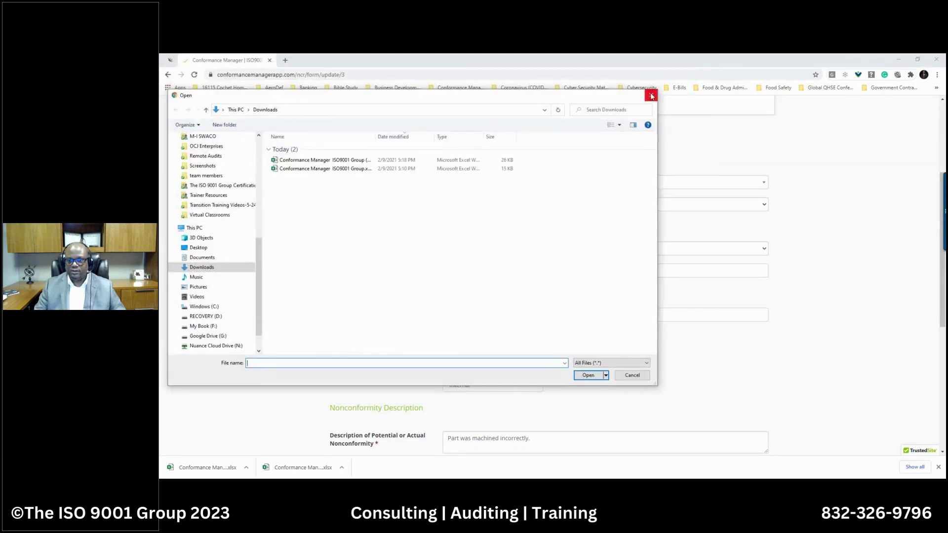
left_click(651, 96)
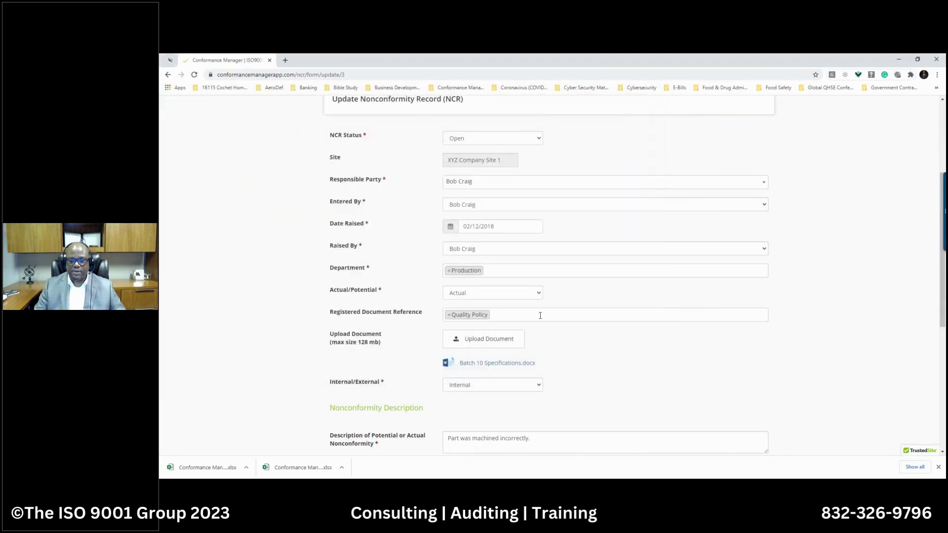
Check the Internal/External and Actual/Potential options in the nonconformity record without changing them.
scroll(540, 316, "down", 1)
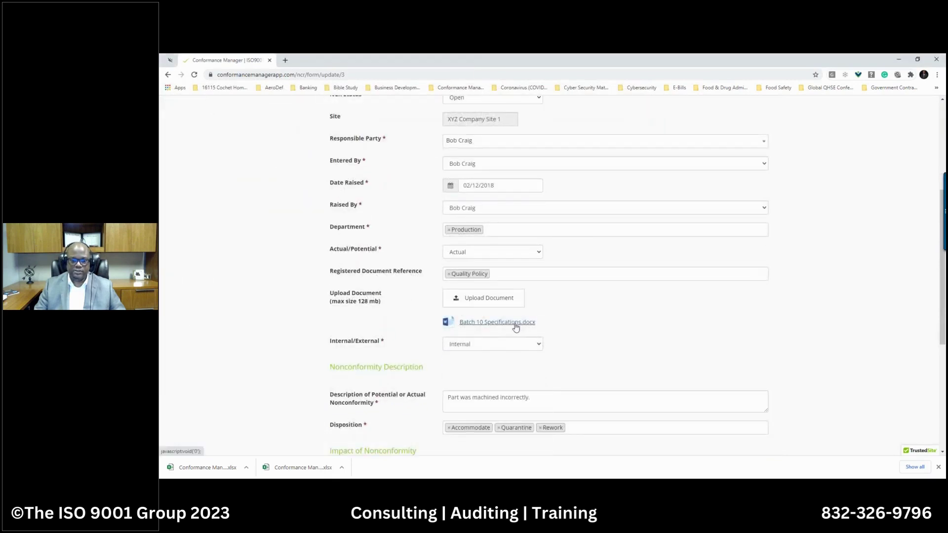
left_click(538, 345)
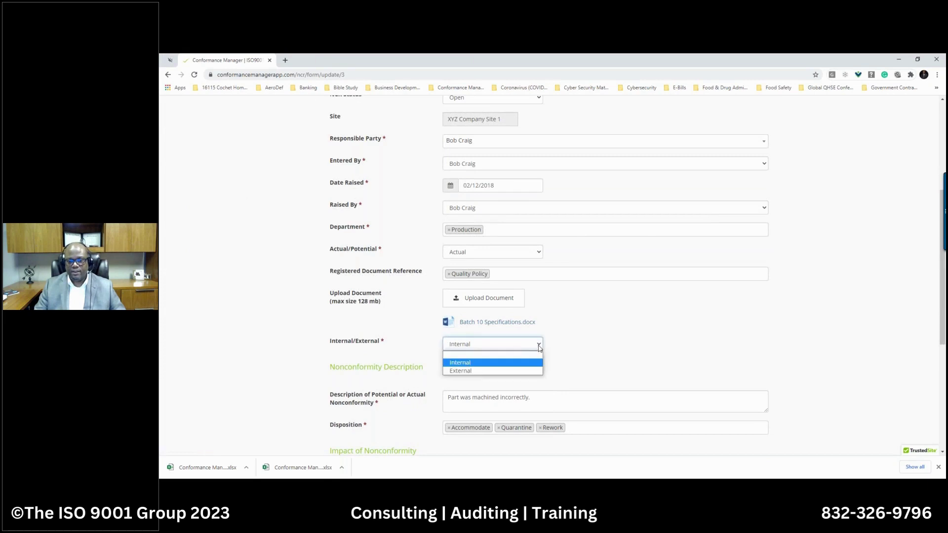
left_click(588, 350)
left_click(537, 252)
left_click(578, 333)
scroll(548, 288, "up", 2)
scroll(539, 262, "down", 1)
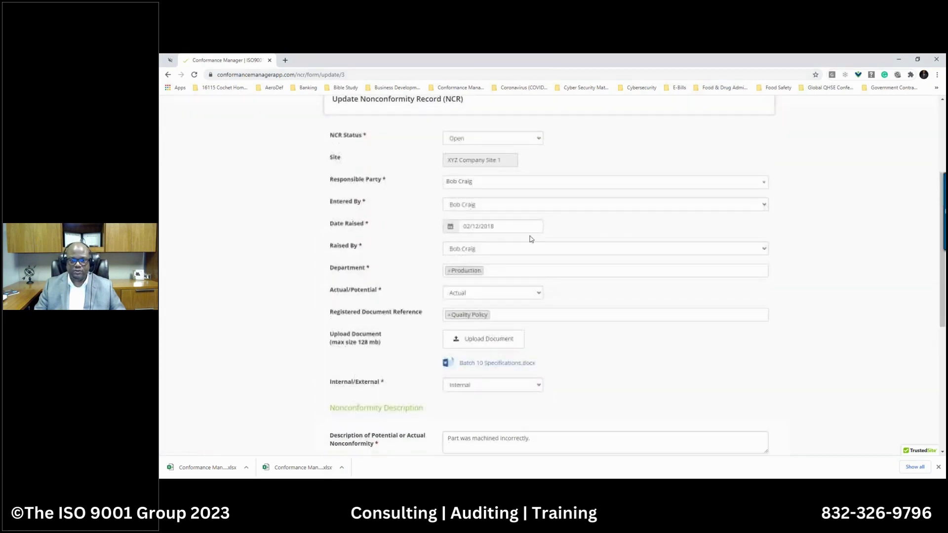
Check the nonconformity's Classification options, keep Observation, and submit the updated record.
scroll(586, 398, "down", 3)
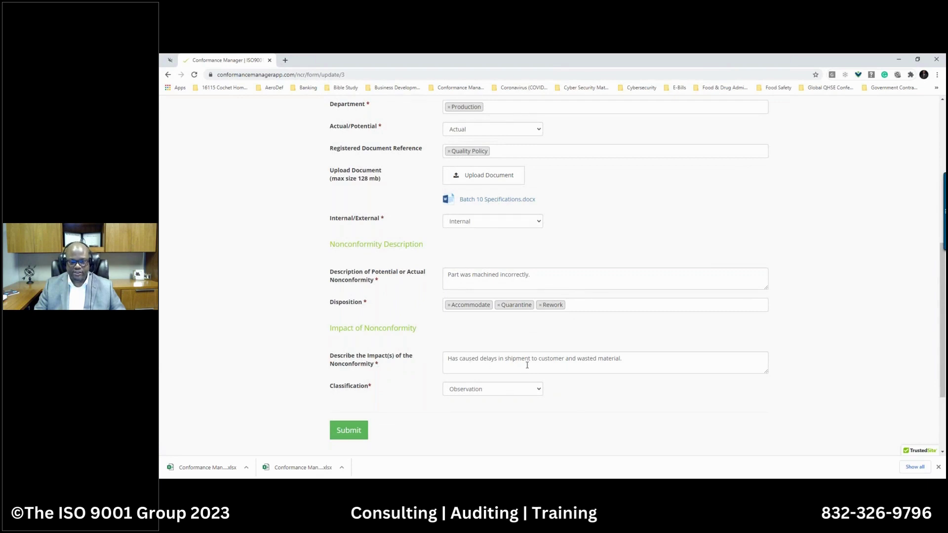
scroll(526, 365, "down", 1)
left_click(534, 352)
left_click(581, 350)
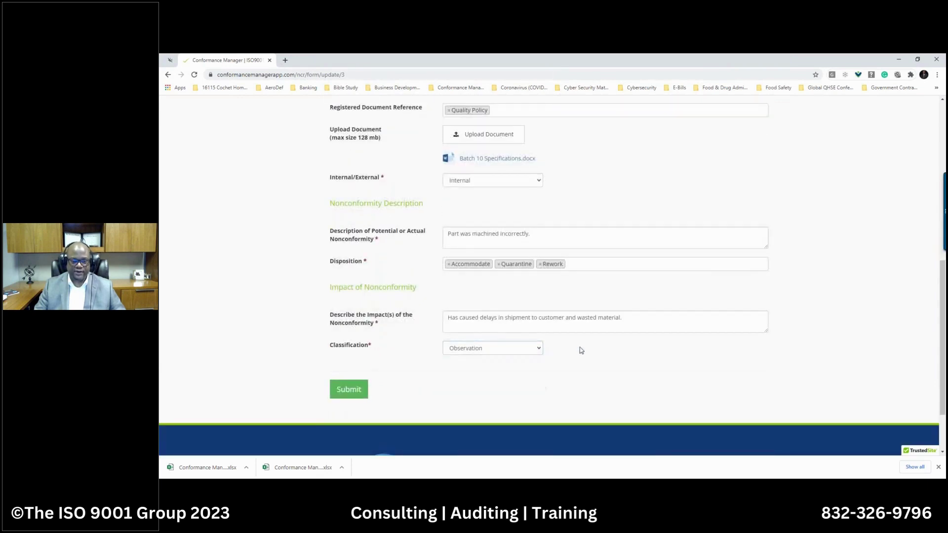
left_click(504, 350)
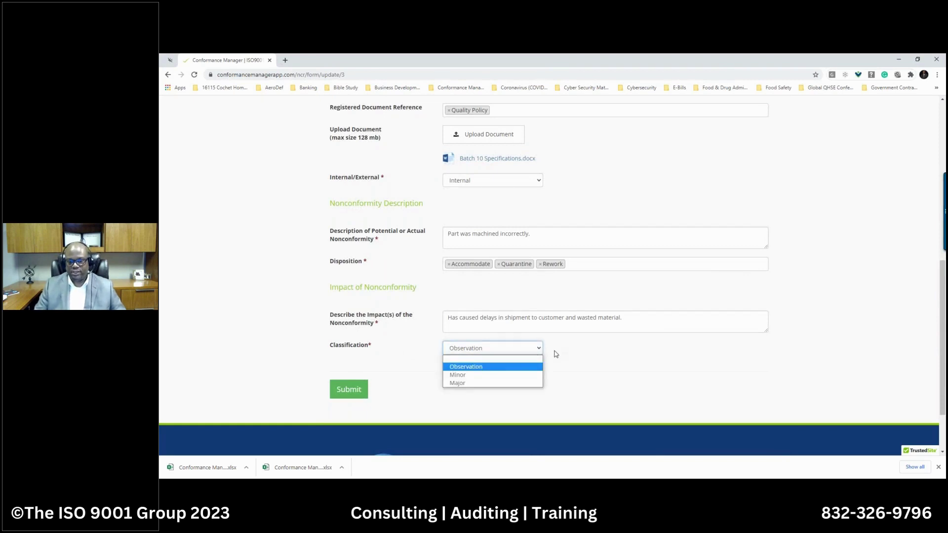
left_click(554, 355)
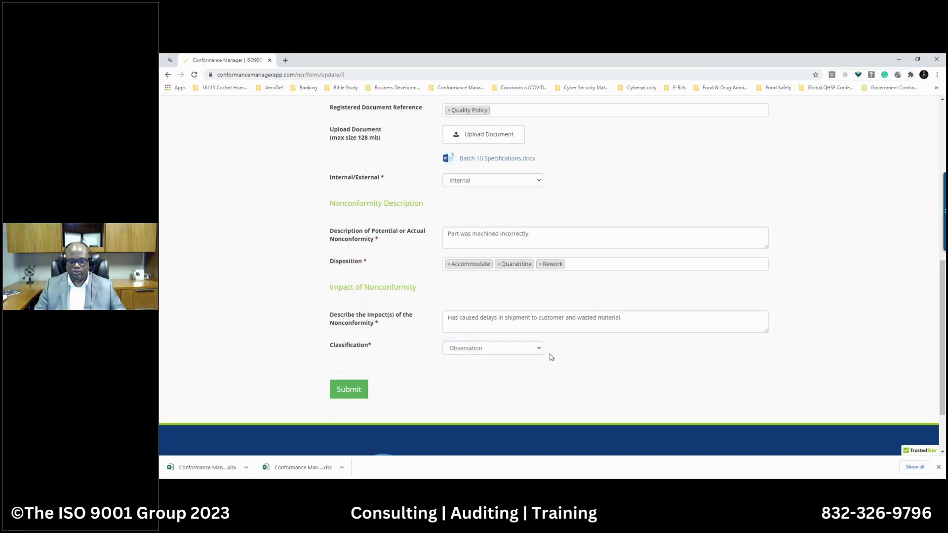
left_click(354, 395)
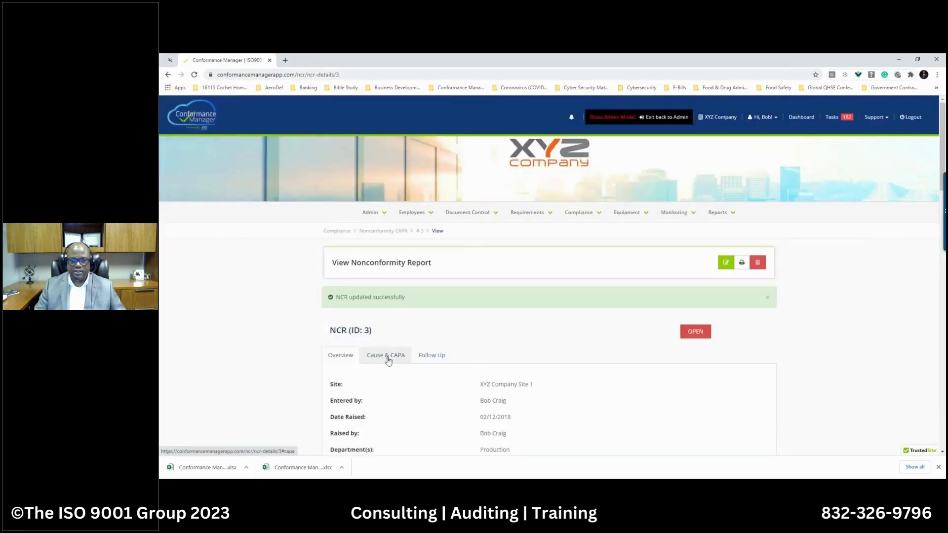
Open the report's Cause & CAPA section and review the root cause analysis and the applicable NCR action options.
left_click(380, 356)
scroll(433, 360, "down", 1)
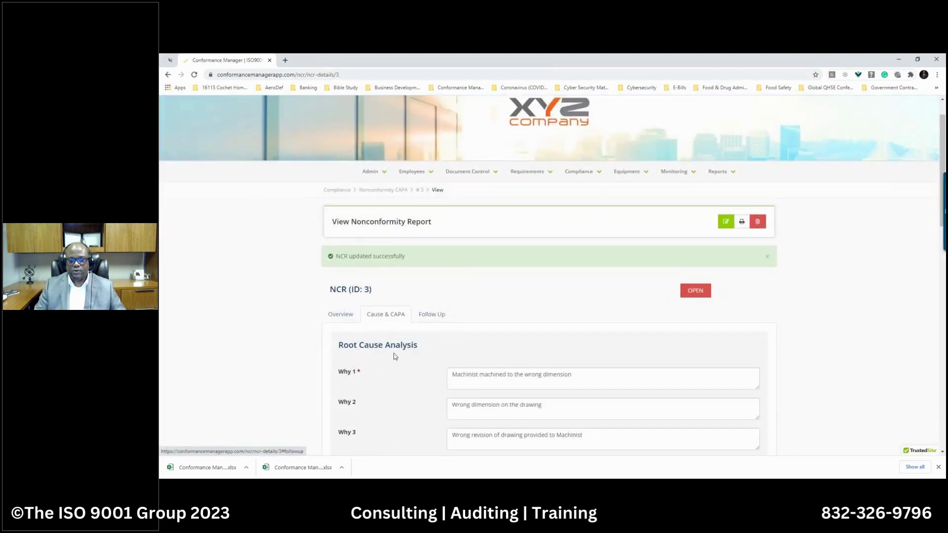
scroll(392, 355, "down", 2)
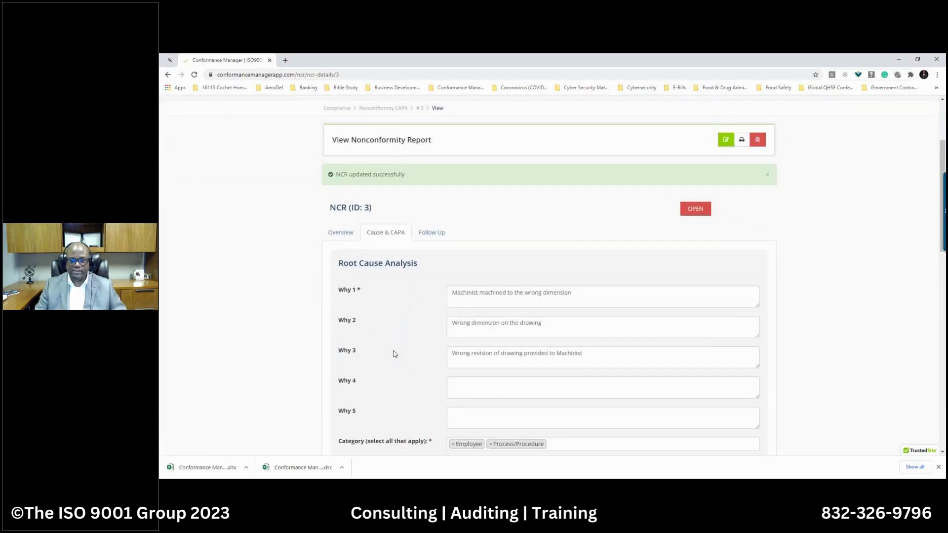
scroll(395, 354, "down", 3)
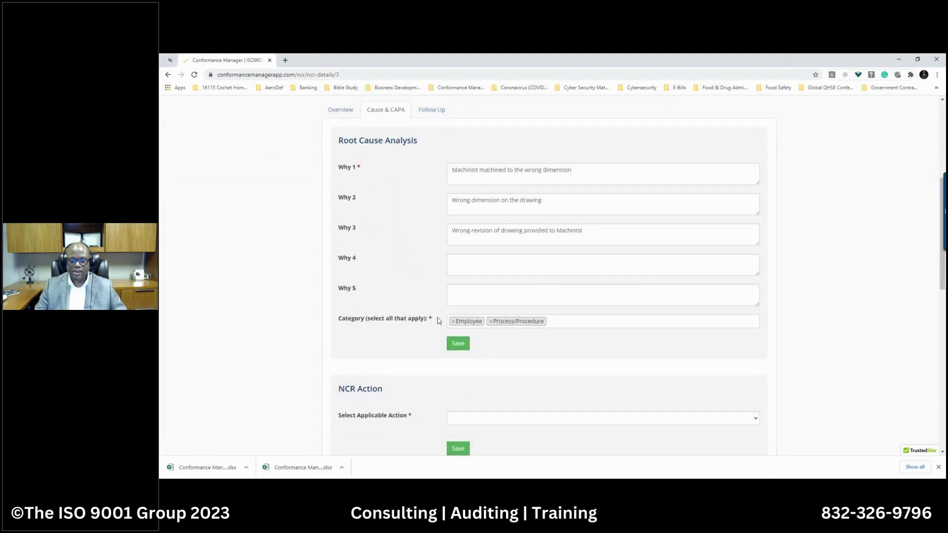
left_click(465, 341)
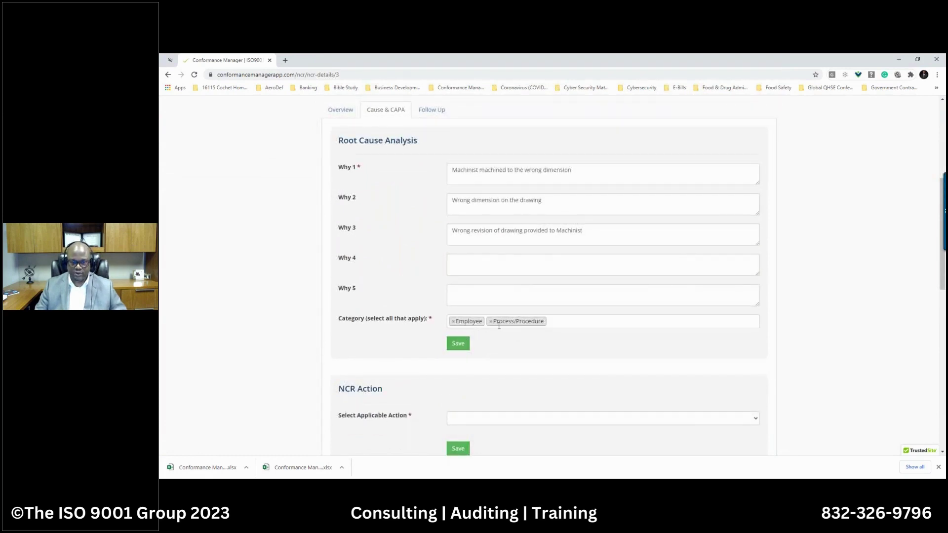
scroll(482, 342, "down", 2)
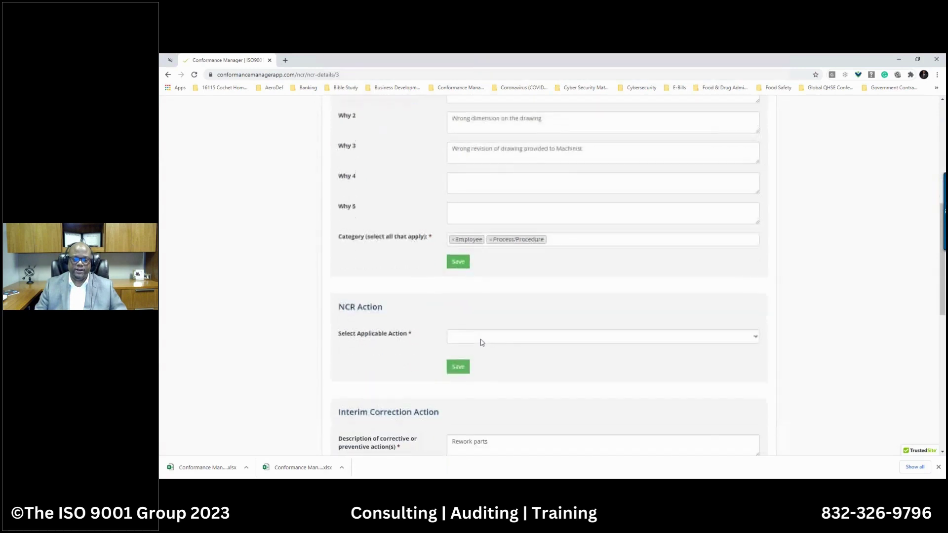
left_click(501, 339)
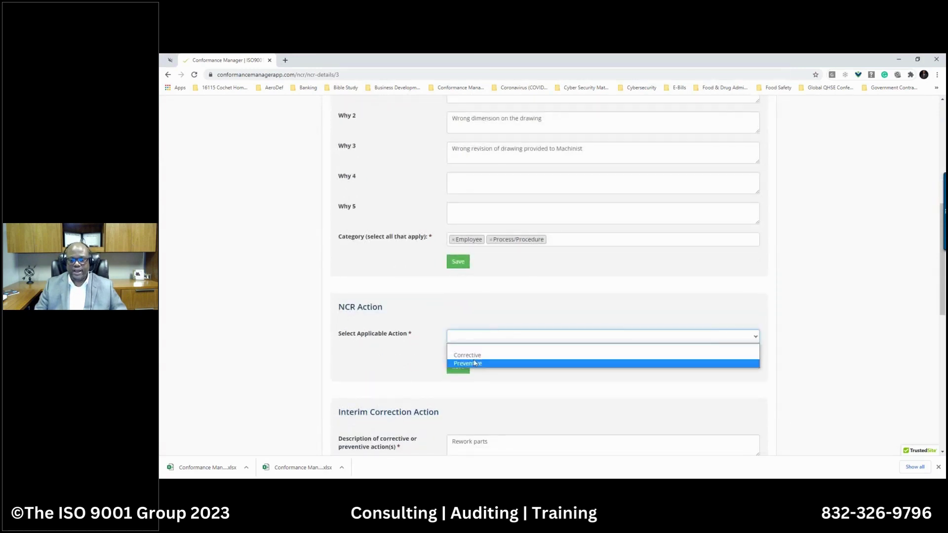
left_click(383, 368)
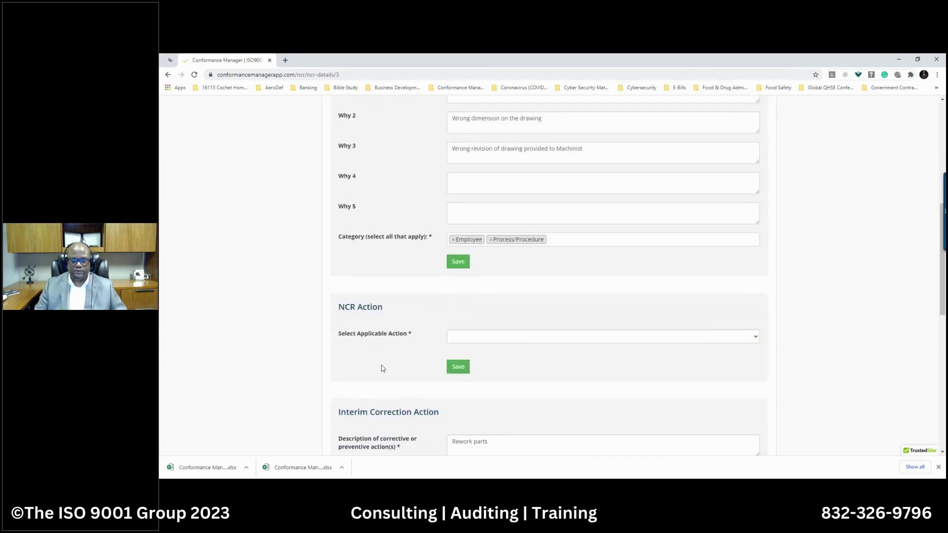
Review the interim correction action, the permanent corrective/preventative actions and the Review & Follow-Up settings.
scroll(405, 358, "down", 3)
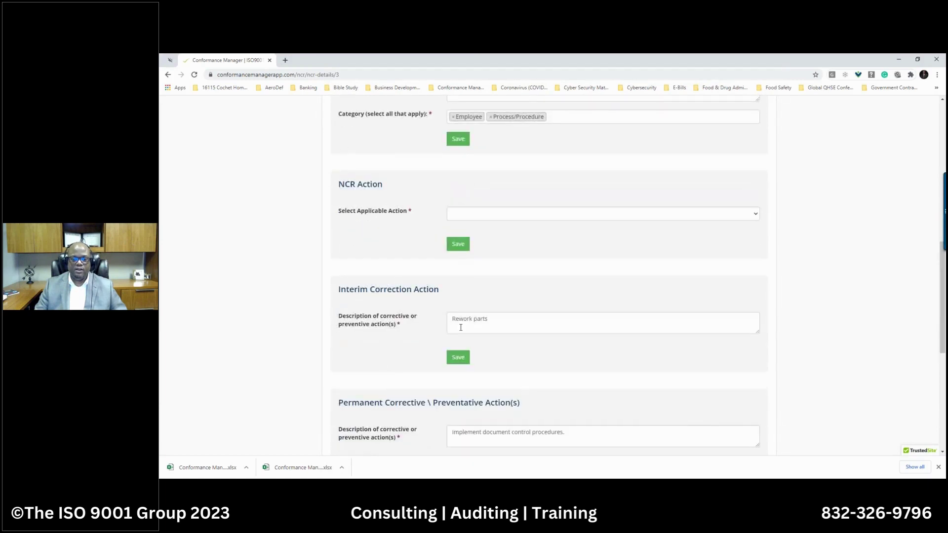
left_click(461, 327)
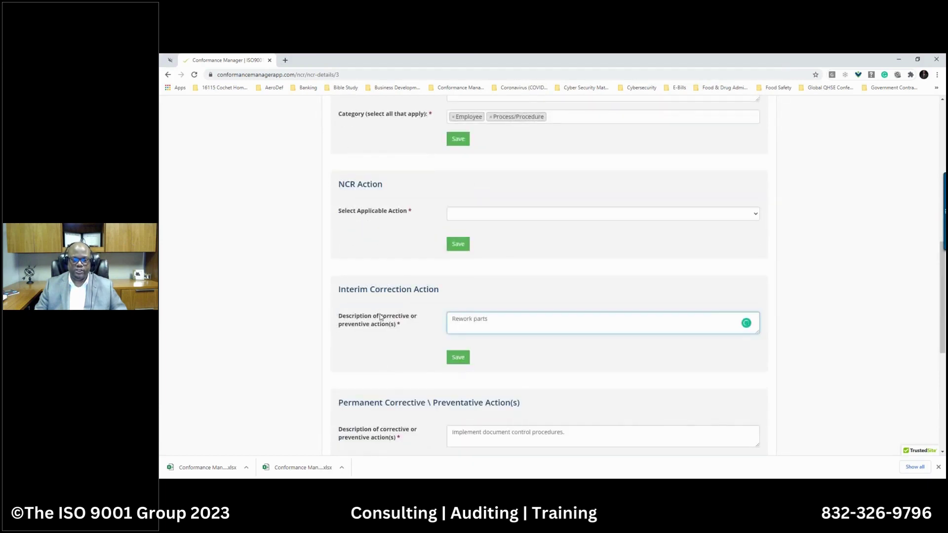
scroll(380, 318, "down", 2)
scroll(420, 326, "down", 3)
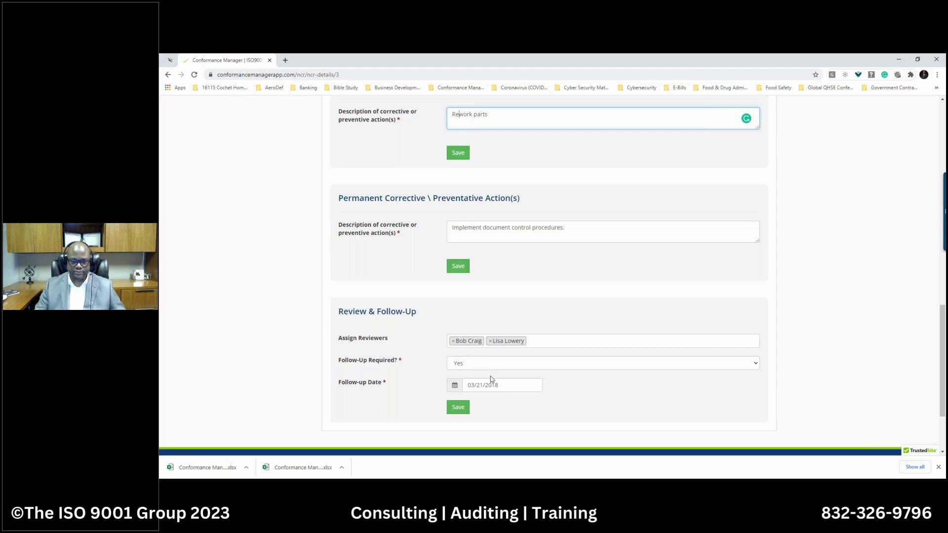
scroll(492, 379, "up", 1)
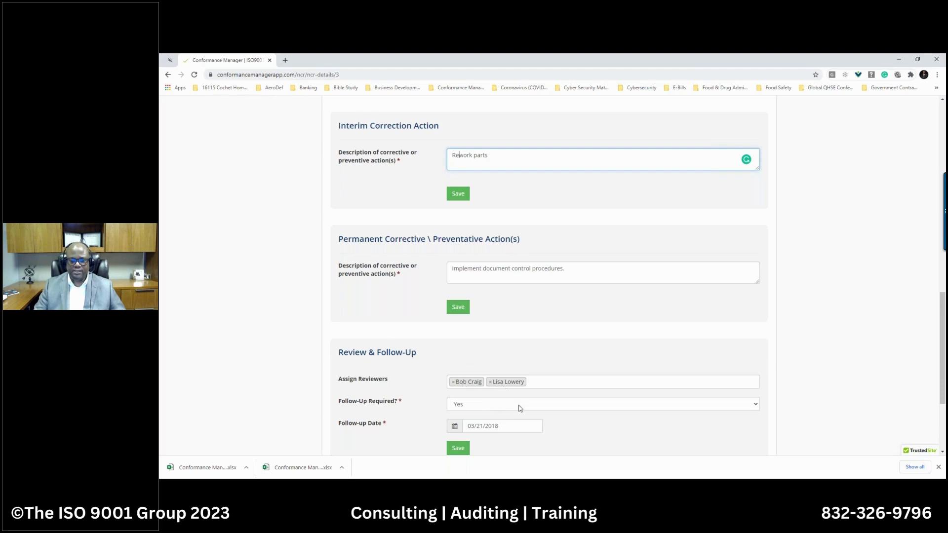
scroll(521, 408, "up", 15)
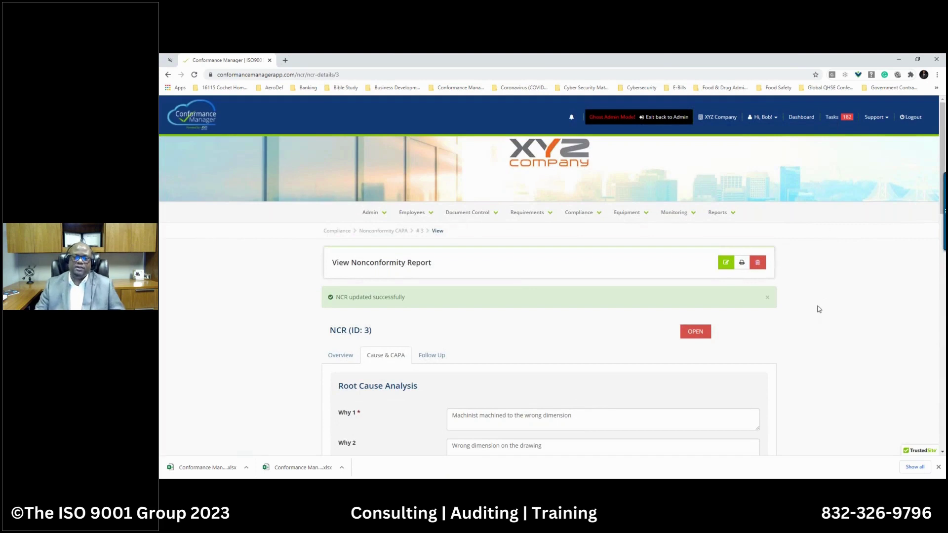
View the report's determination of effectiveness under Follow Up, and read through its print view before closing it.
left_click(432, 355)
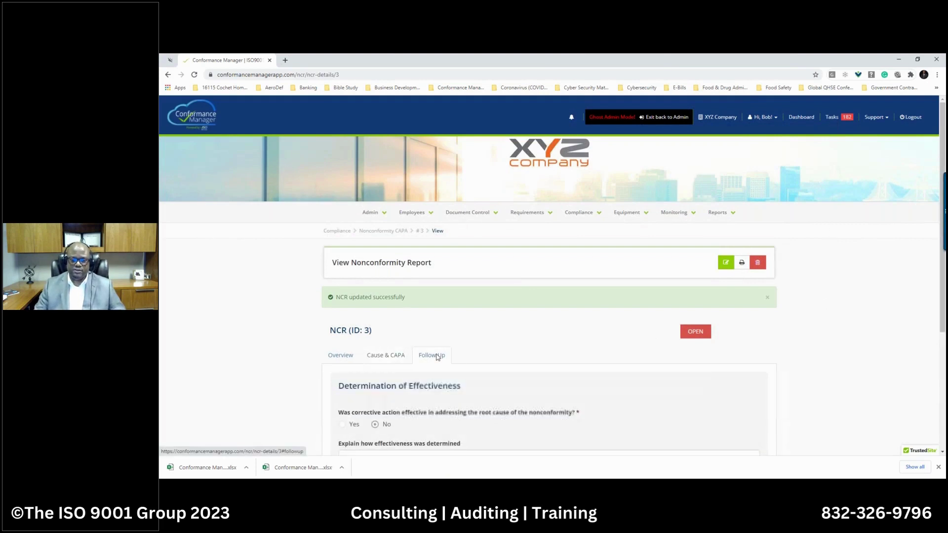
scroll(435, 359, "down", 2)
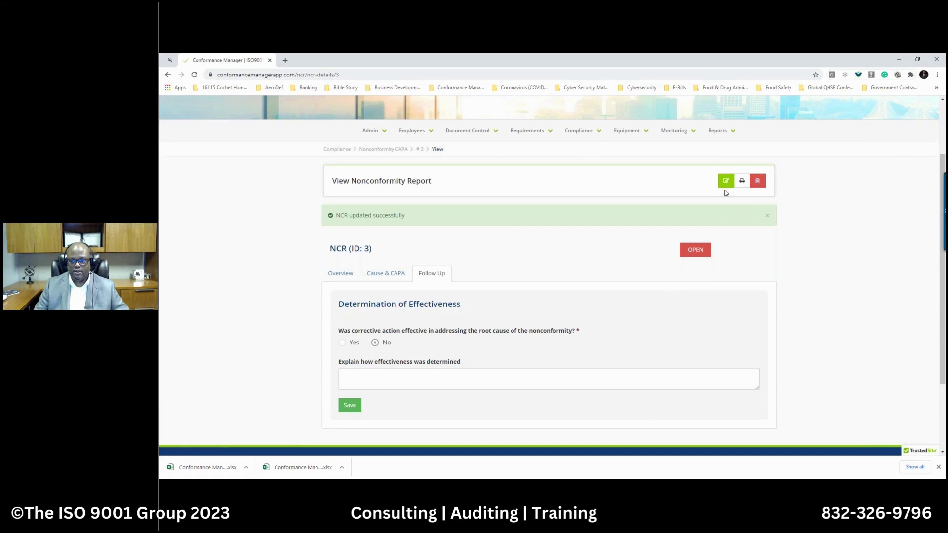
left_click(742, 180)
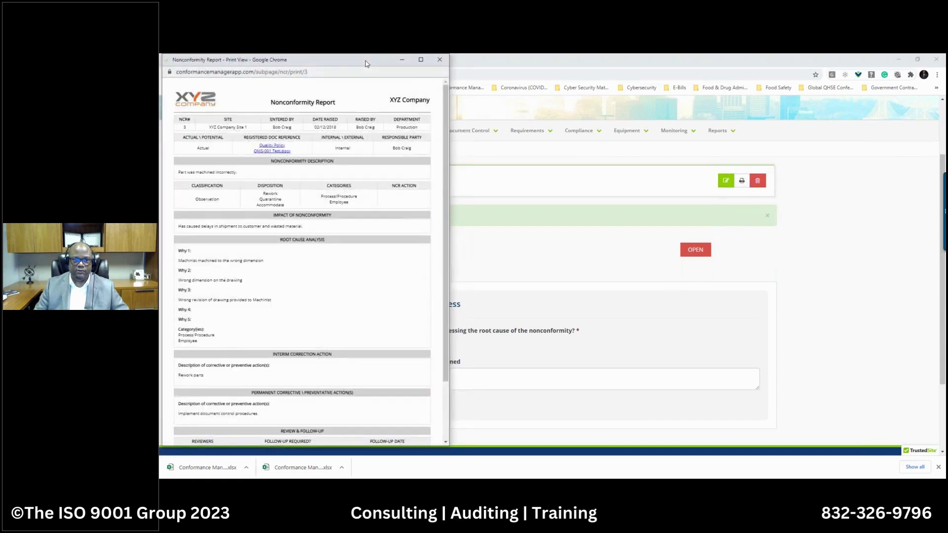
scroll(511, 231, "down", 2)
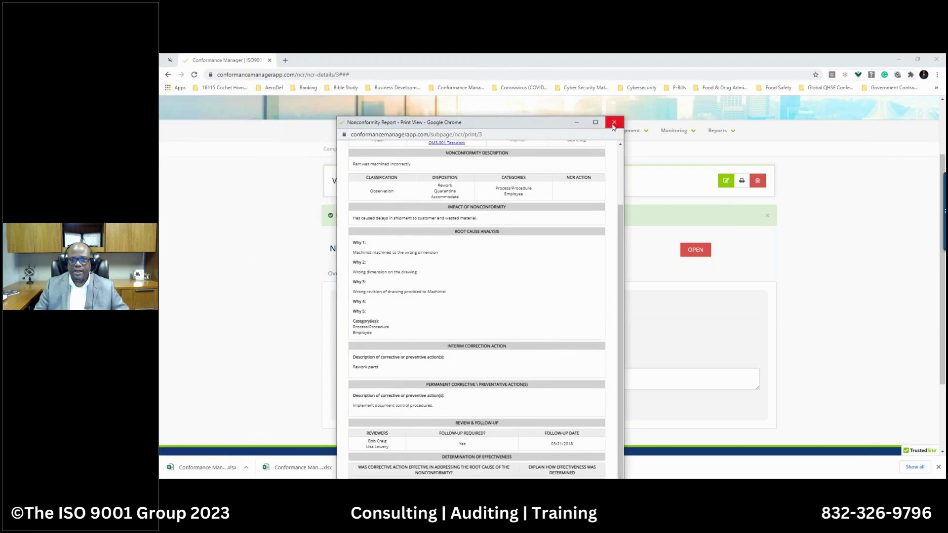
left_click(615, 122)
scroll(806, 306, "up", 2)
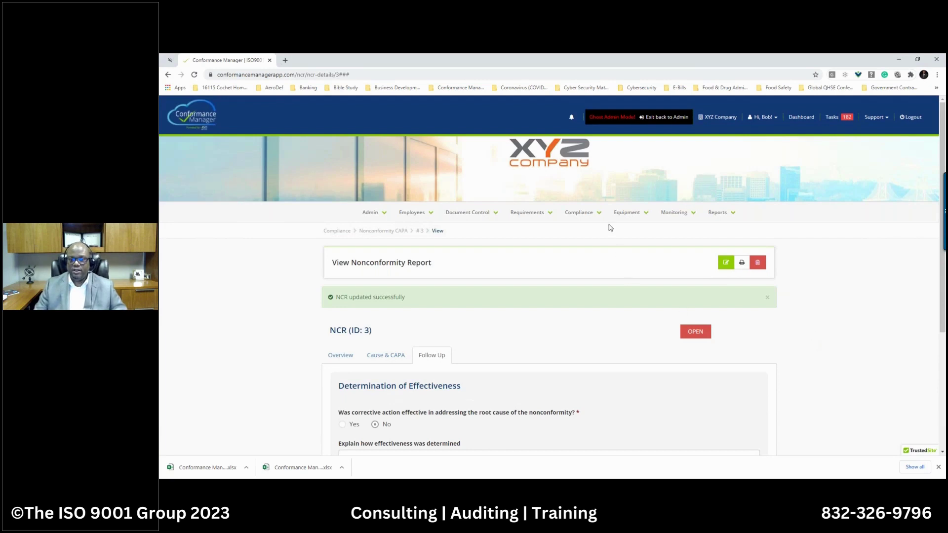
Return to the Nonconformity \ CAPA Register and open the nonconformity report with NCR ID 2.
left_click(583, 217)
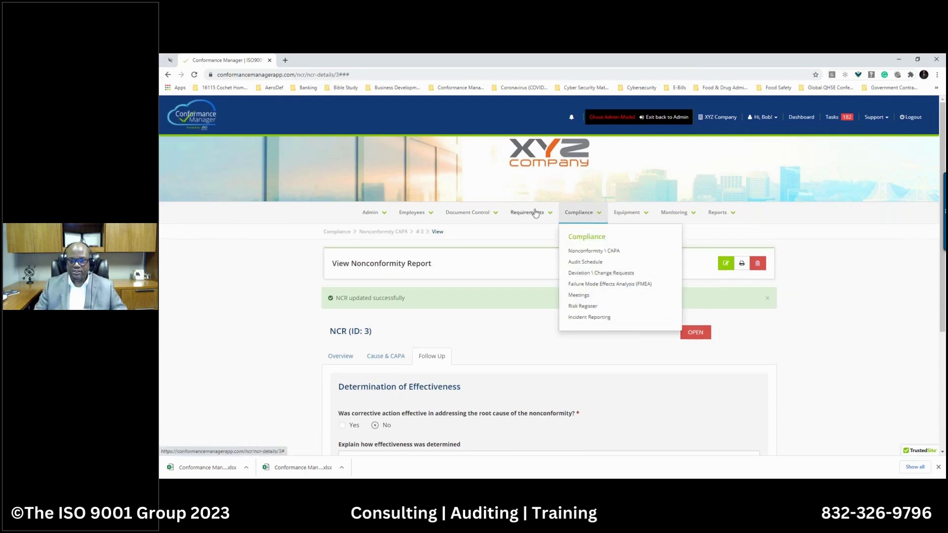
left_click(568, 250)
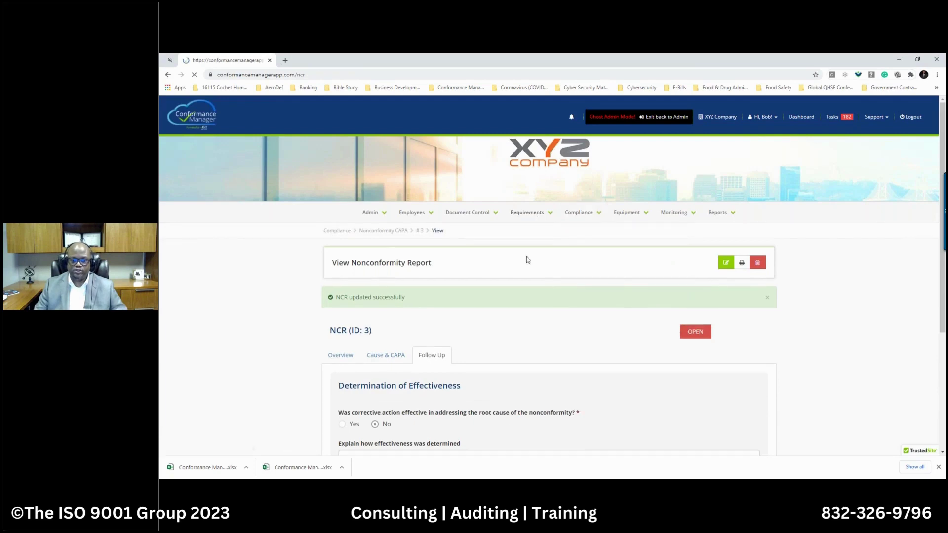
scroll(506, 281, "down", 2)
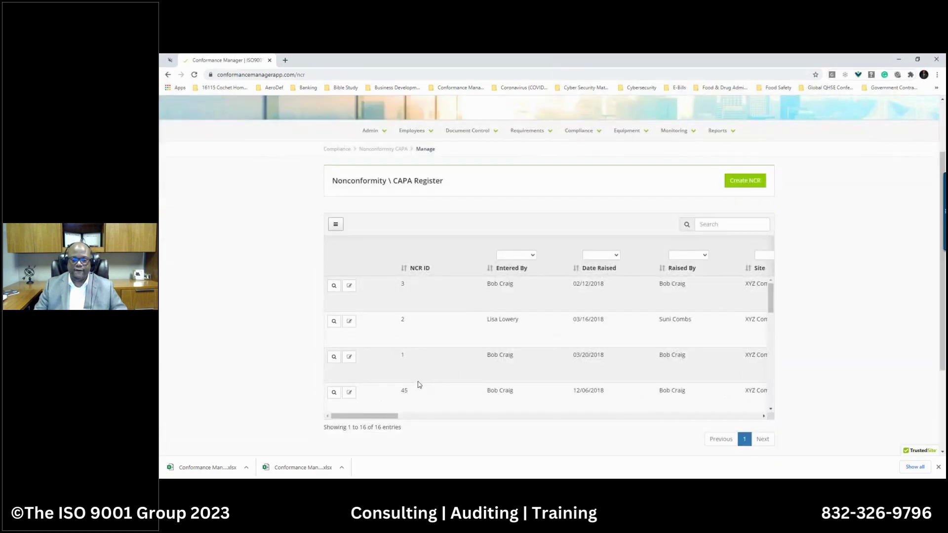
left_click(334, 322)
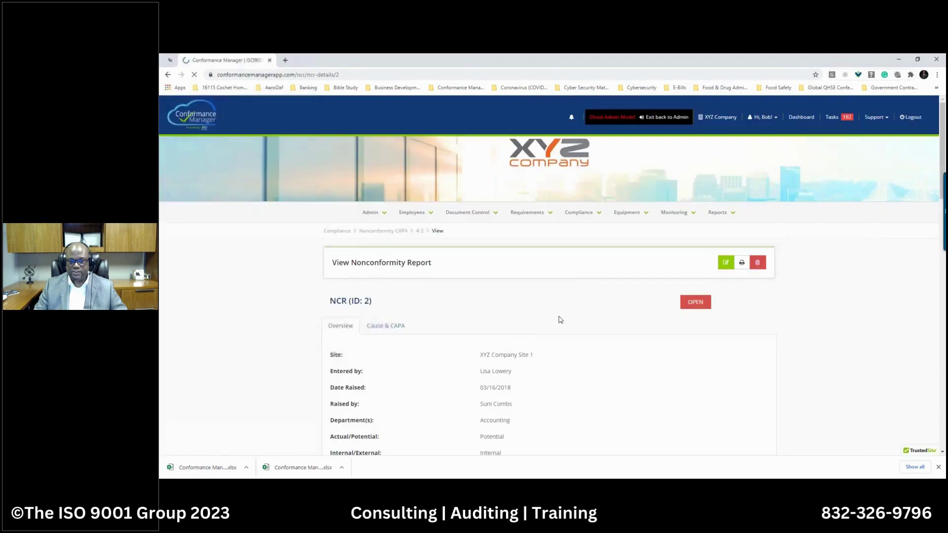
scroll(566, 313, "down", 1)
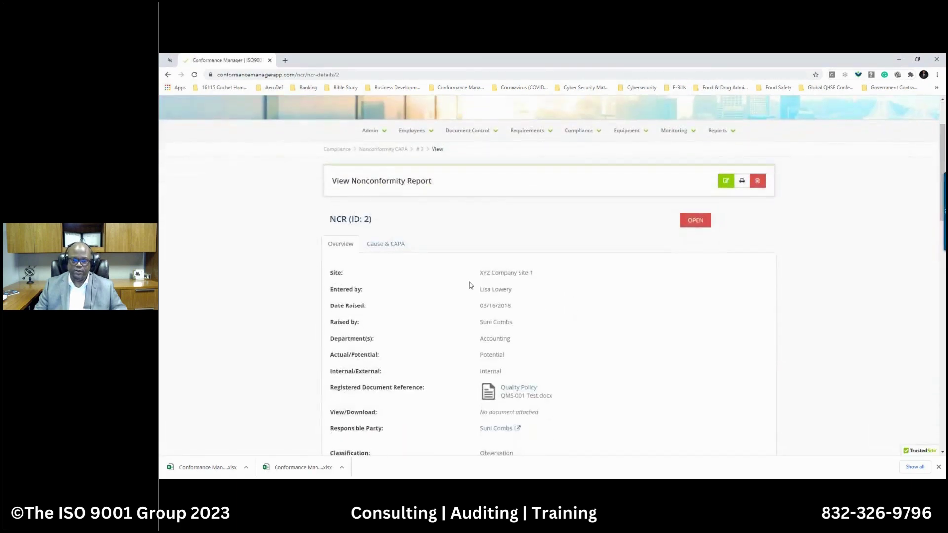
scroll(470, 283, "up", 1)
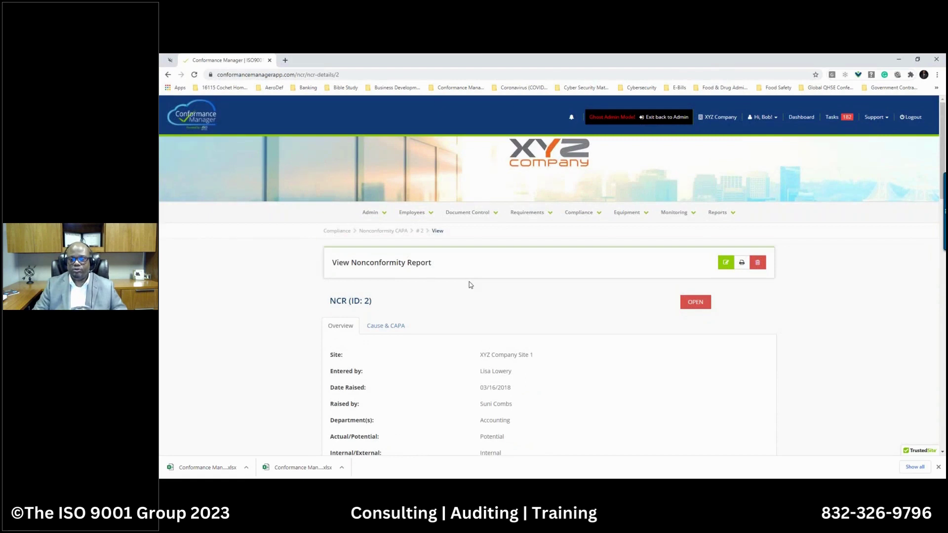
Open the Audit Schedule in Compliance and review the list of scheduled internal and external audits.
left_click(593, 221)
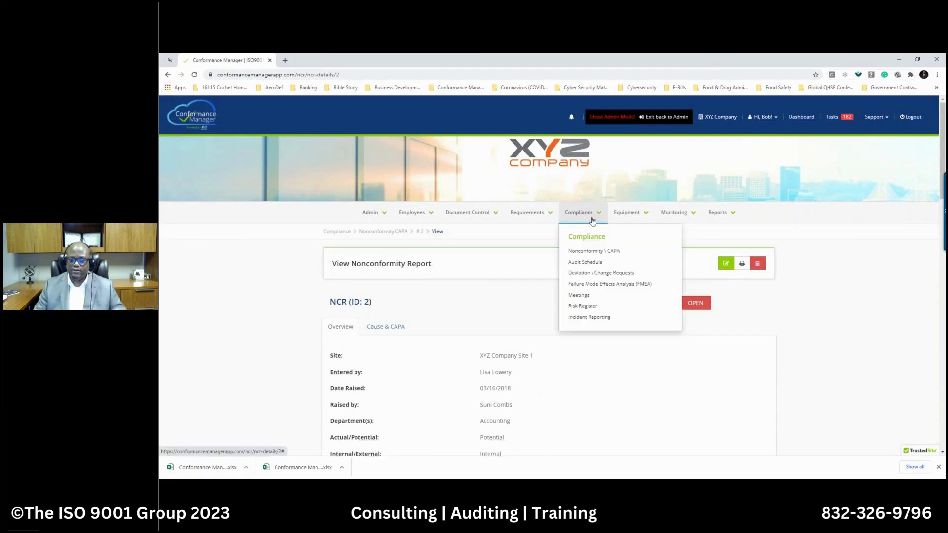
left_click(579, 263)
scroll(543, 277, "down", 1)
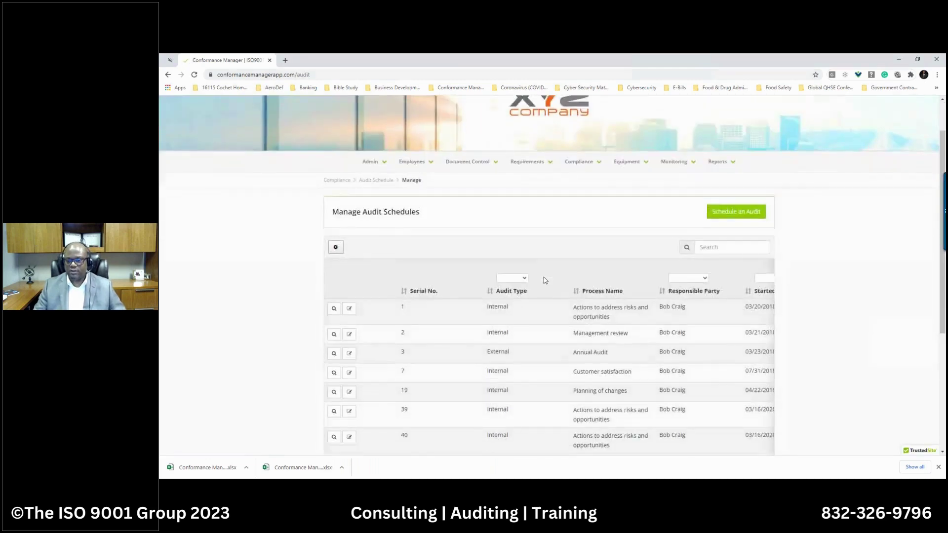
scroll(545, 280, "down", 2)
mouse_move(521, 420)
left_mouse_down()
mouse_move(635, 423)
mouse_move(505, 417)
left_mouse_up()
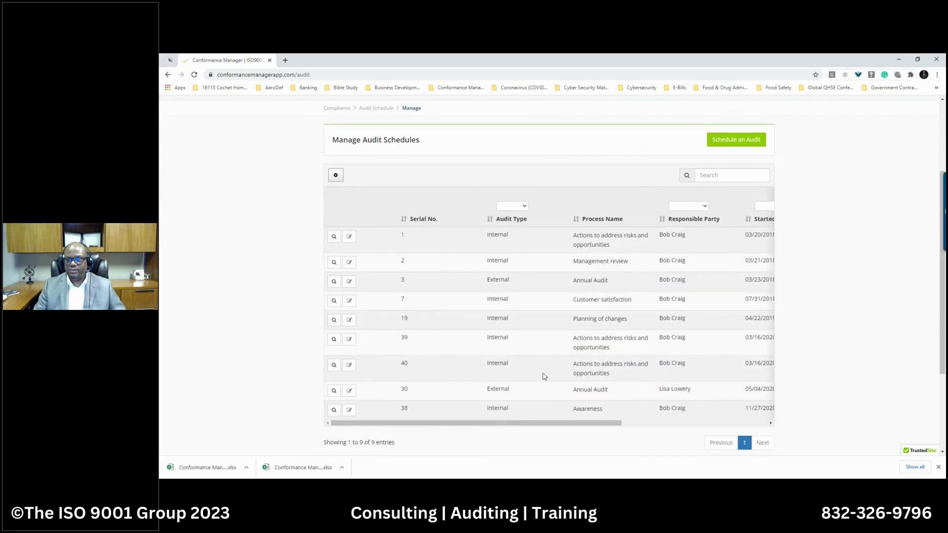
scroll(547, 367, "up", 3)
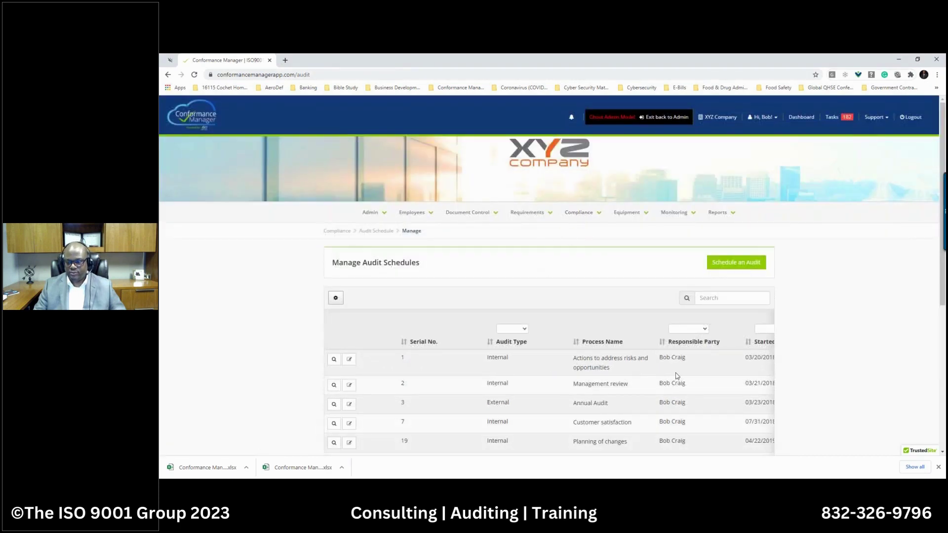
scroll(678, 378, "down", 4)
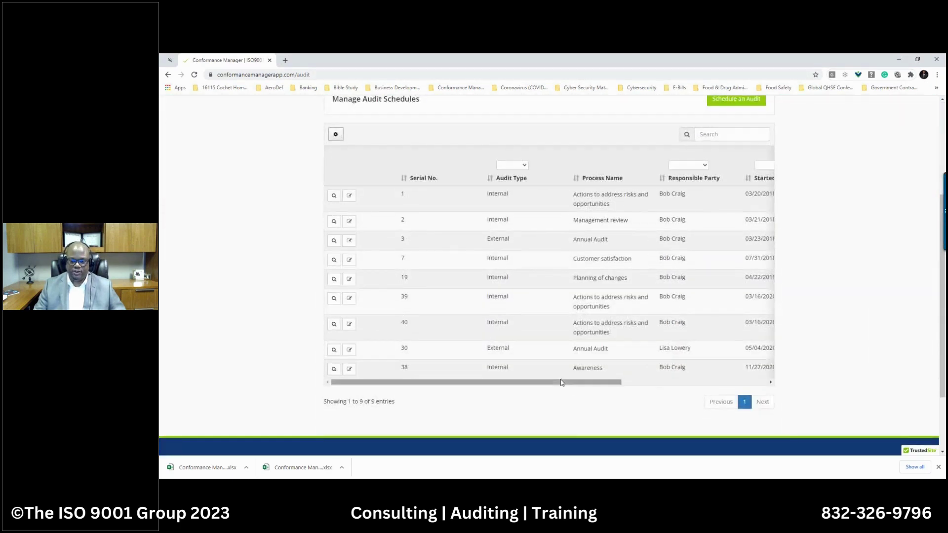
mouse_move(565, 383)
left_mouse_down()
mouse_move(695, 382)
mouse_move(557, 377)
left_mouse_up()
scroll(608, 366, "up", 4)
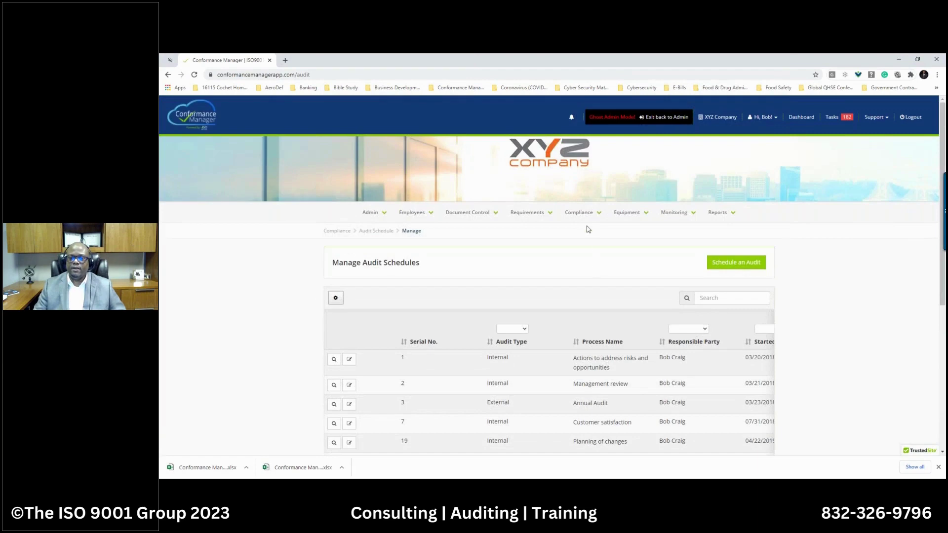
Open DCR # 63 from Deviation & Change Requests and review its issue definition, controlled document and detailed requirement.
left_click(579, 213)
left_click(617, 274)
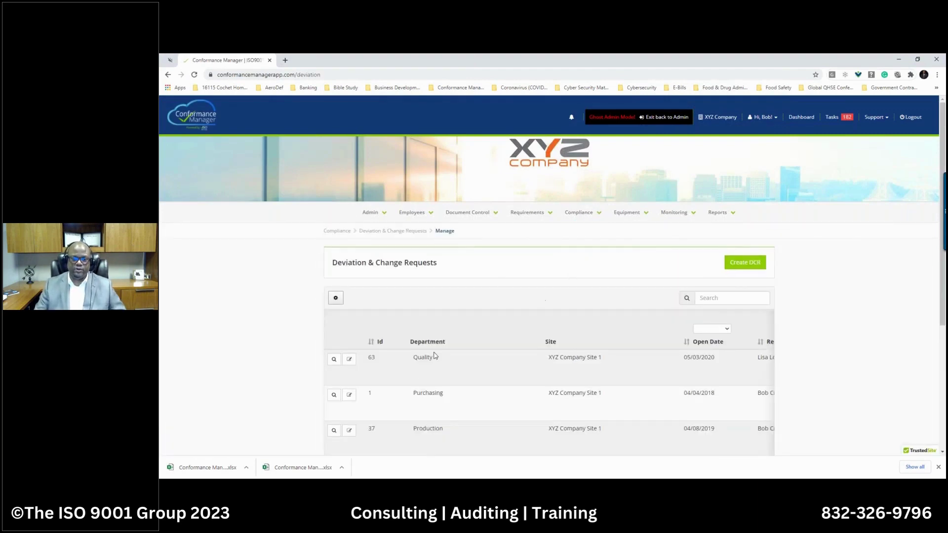
left_click(334, 360)
scroll(478, 336, "down", 2)
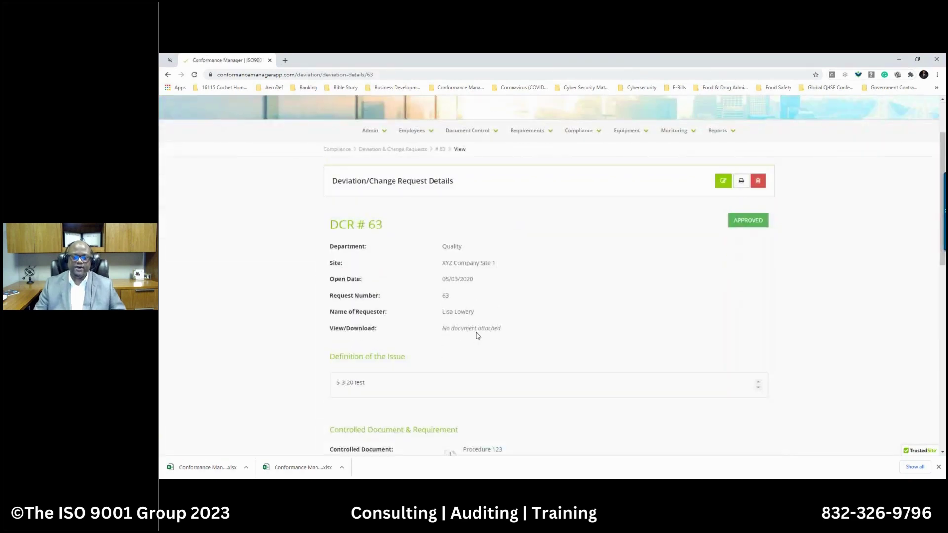
scroll(478, 336, "down", 2)
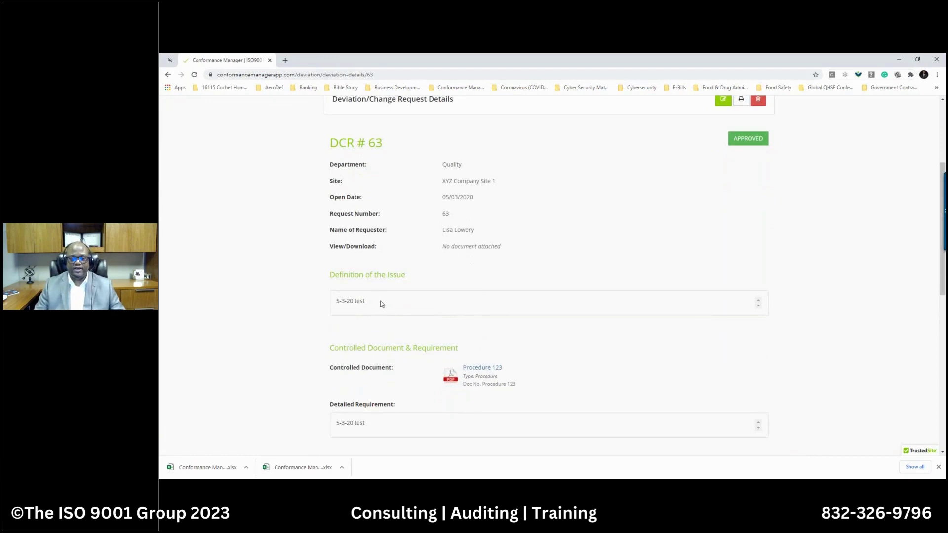
scroll(380, 304, "down", 2)
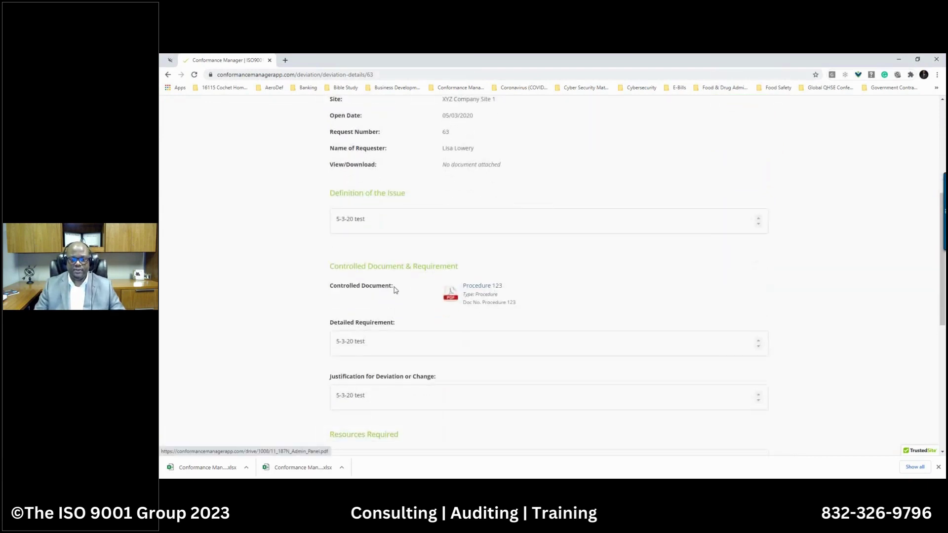
scroll(380, 298, "down", 1)
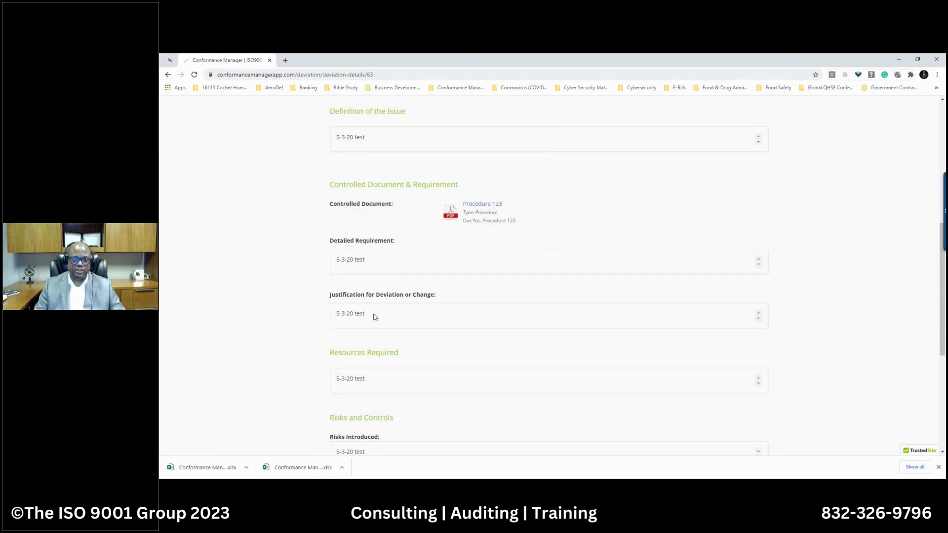
Review the change request's justification, resources required, risks and controls, impact on responsibilities and approving manager.
scroll(375, 317, "down", 1)
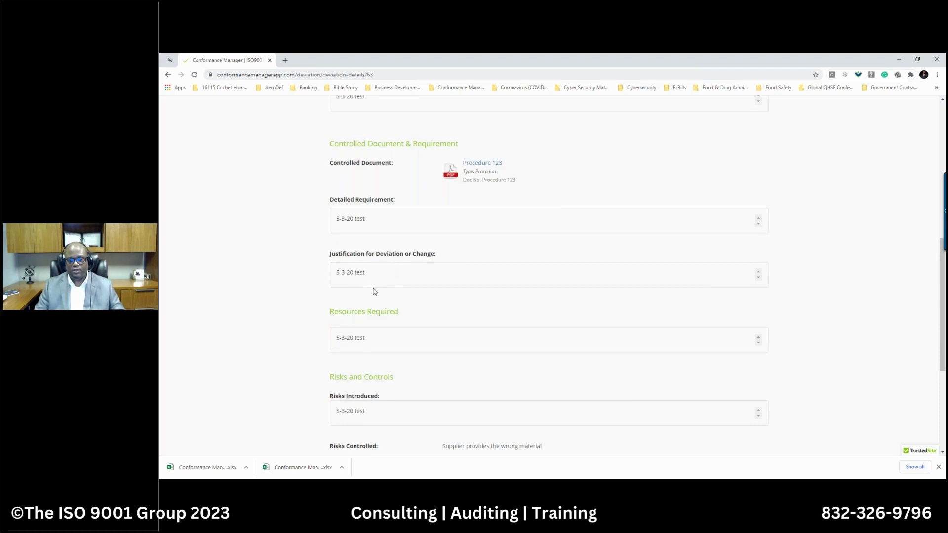
scroll(374, 291, "down", 2)
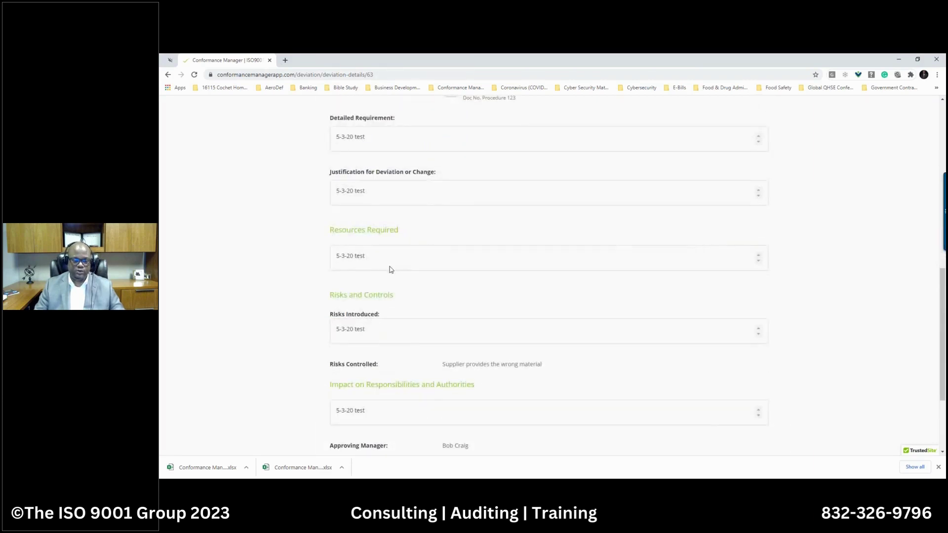
scroll(392, 269, "down", 2)
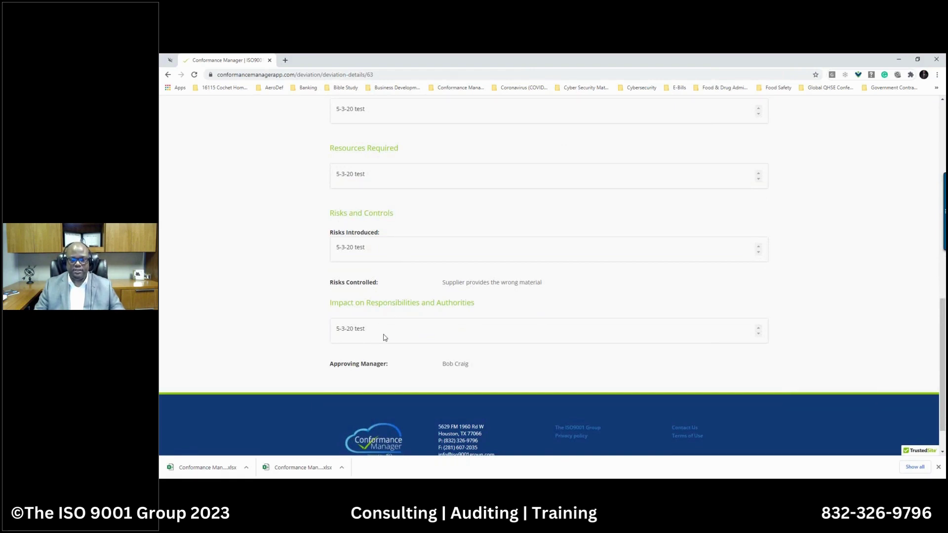
scroll(392, 349, "down", 1)
scroll(394, 350, "up", 5)
scroll(394, 350, "up", 5)
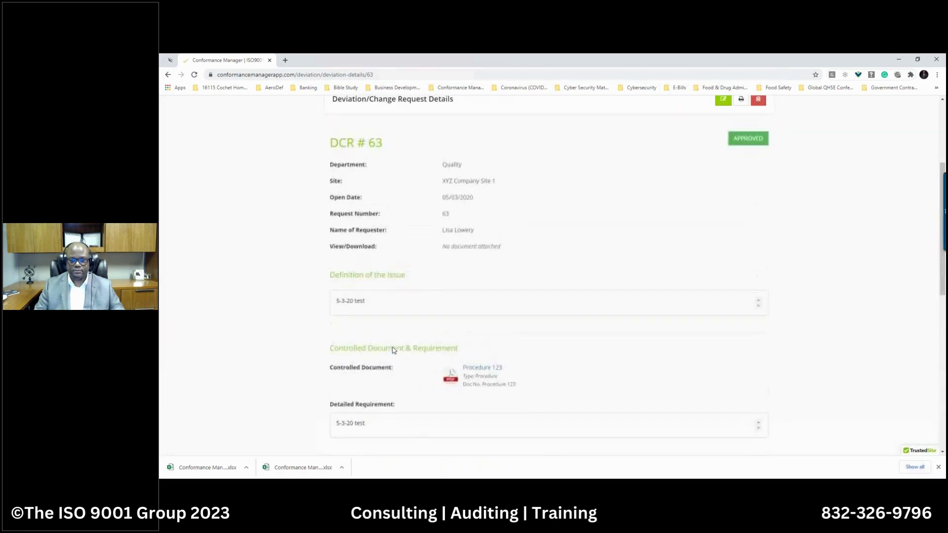
scroll(394, 350, "up", 4)
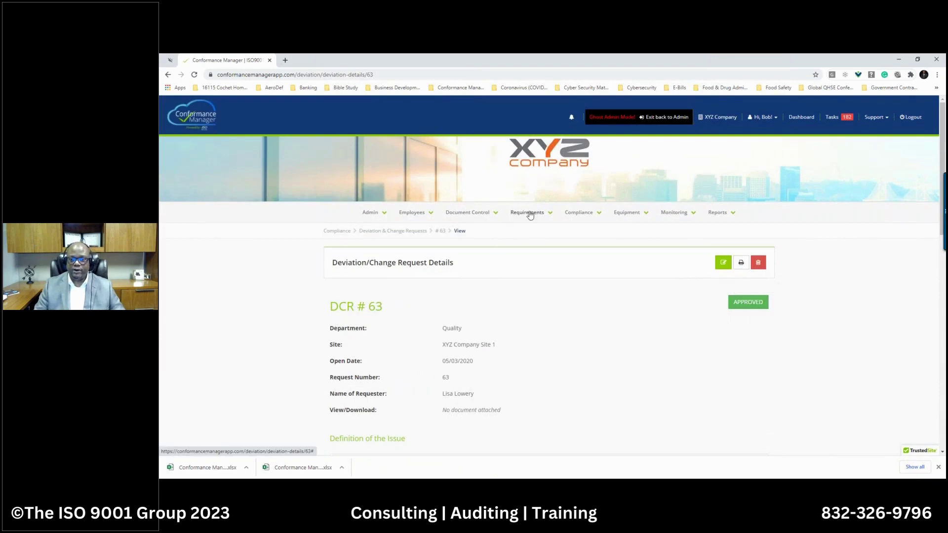
Open DCR # 63 for editing and resubmit it to the same approving manager without altering its text.
left_click(723, 262)
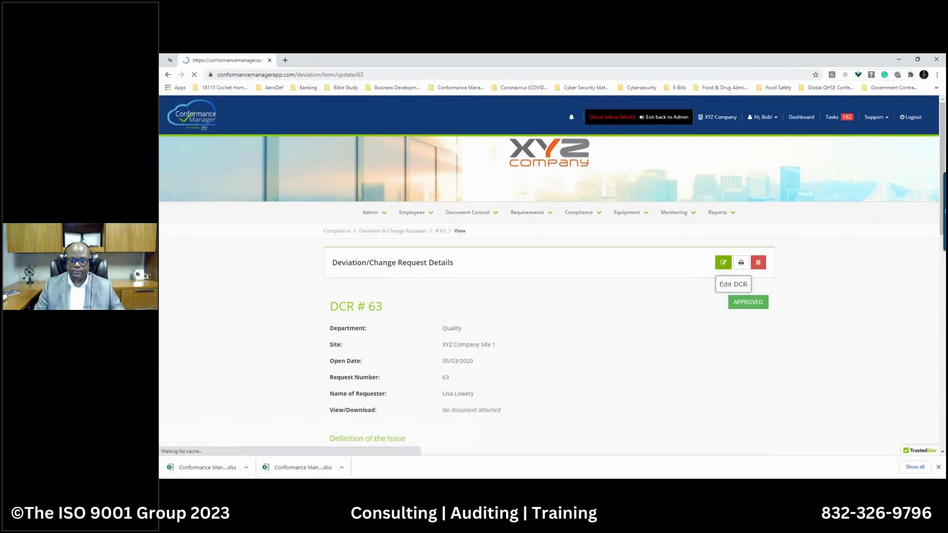
scroll(486, 315, "down", 15)
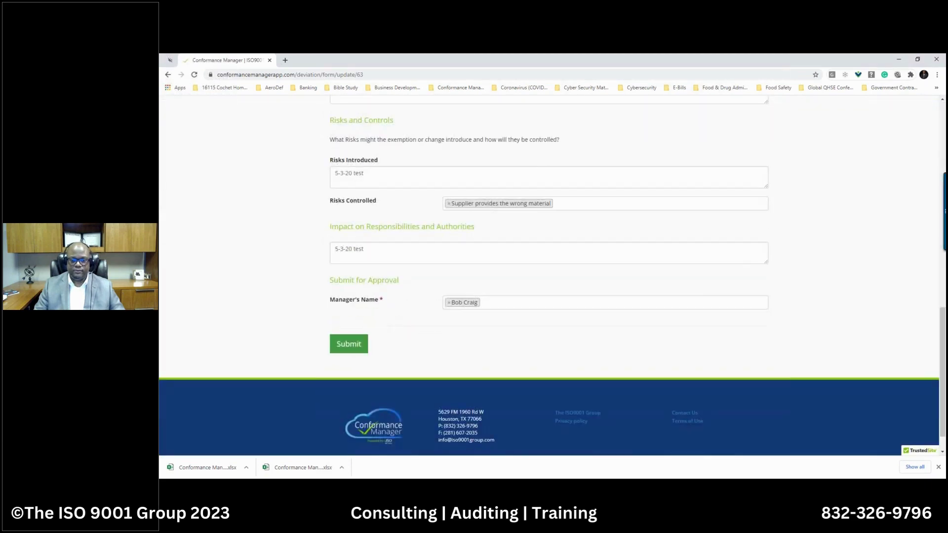
left_click(349, 344)
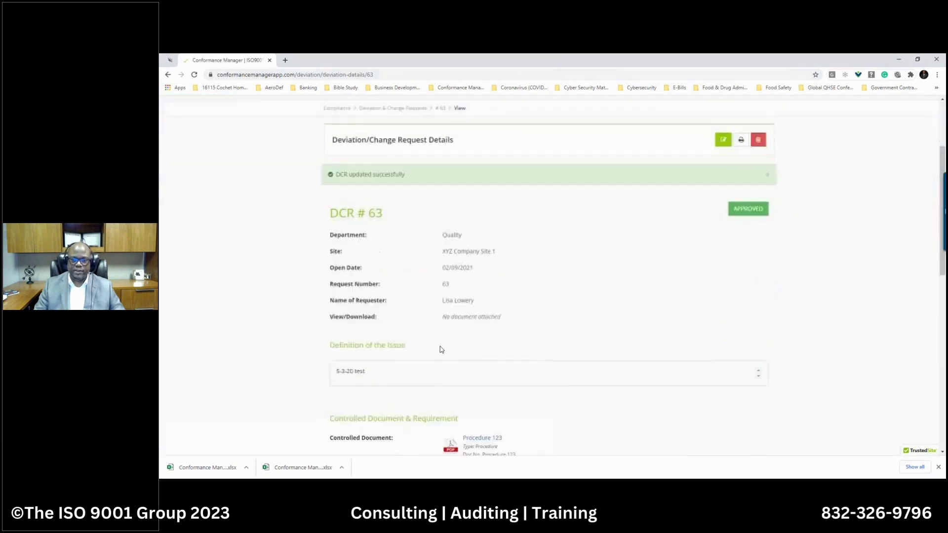
scroll(441, 348, "down", 3)
scroll(641, 333, "up", 5)
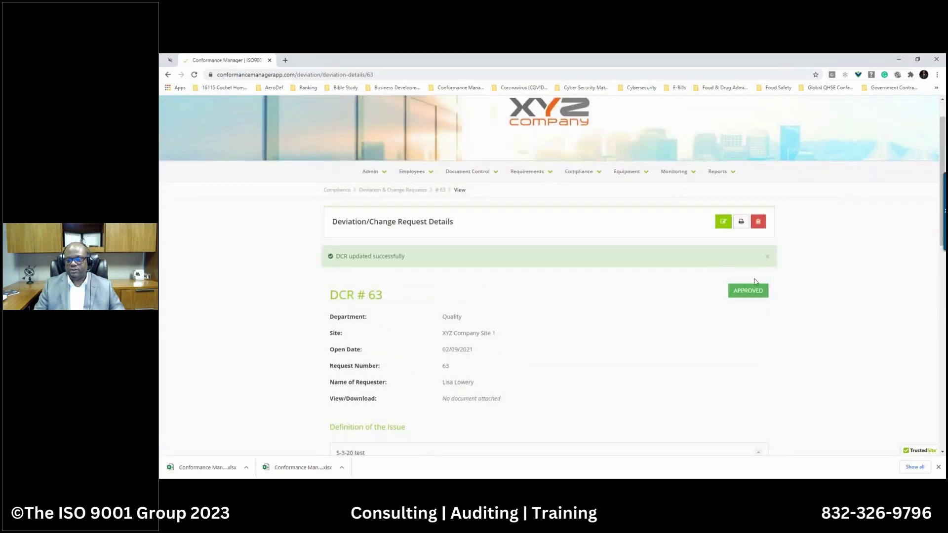
Open the Failure Mode Effects Analysis register and view the overview of FMEA 002, 1245 Part Failure.
left_click(592, 177)
left_click(589, 244)
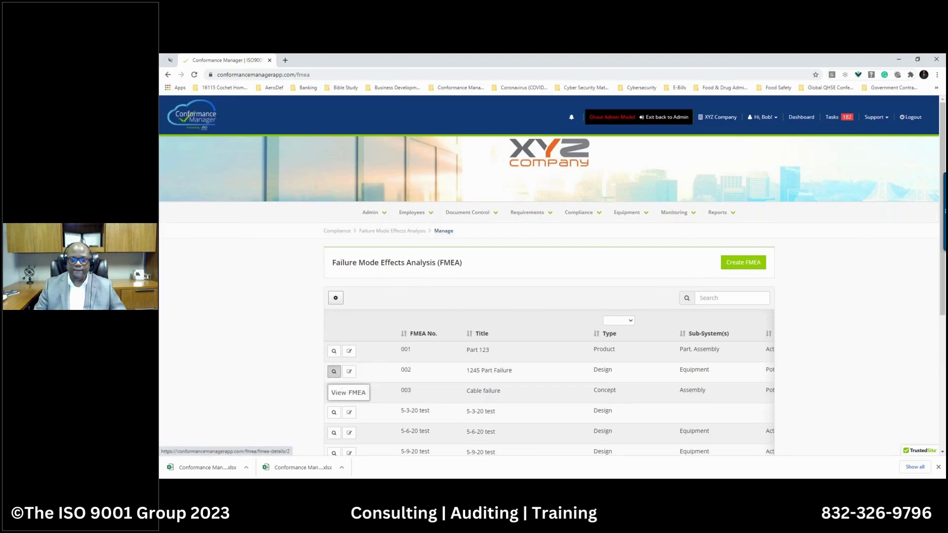
left_click(334, 371)
scroll(441, 363, "down", 3)
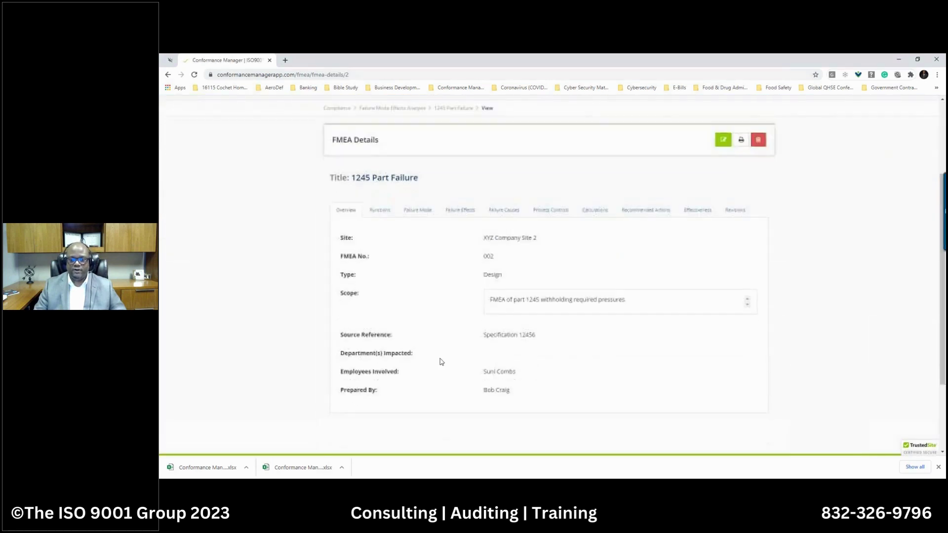
Review the FMEA's functions, failure mode, failure effects, failure causes, process controls and calculated scores.
left_click(380, 211)
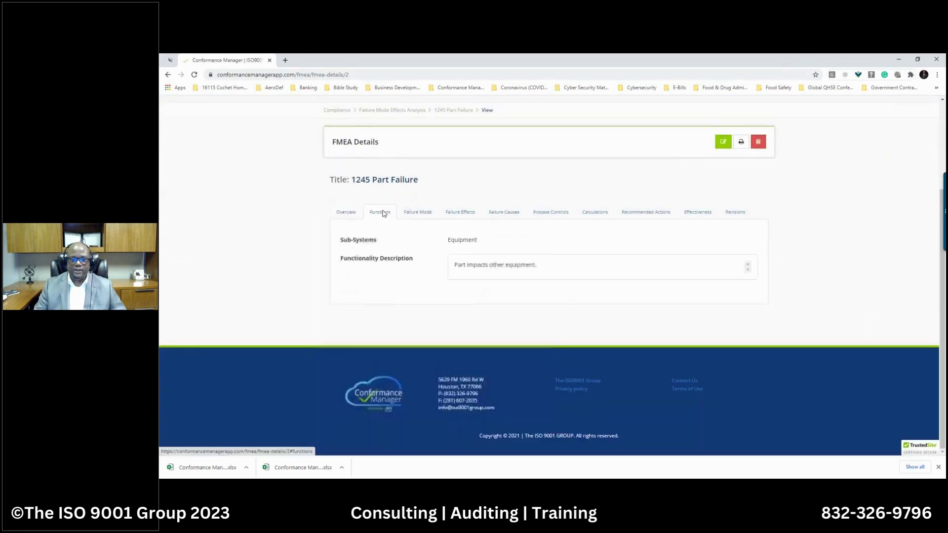
left_click(421, 213)
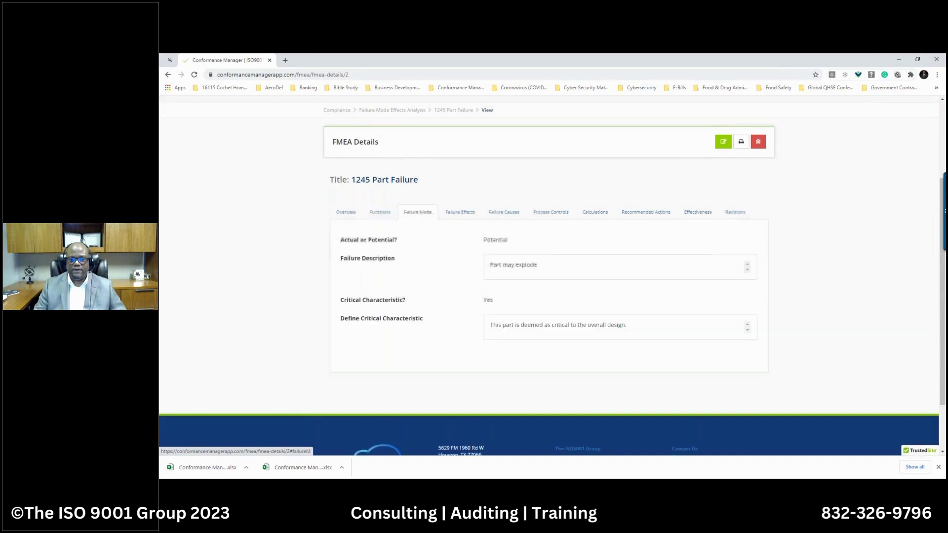
left_click(461, 213)
left_click(503, 212)
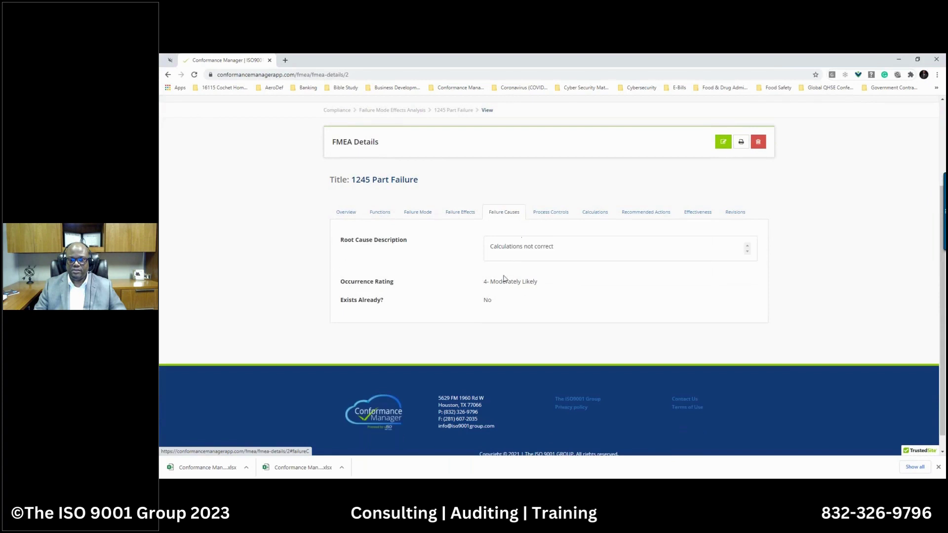
left_click(550, 213)
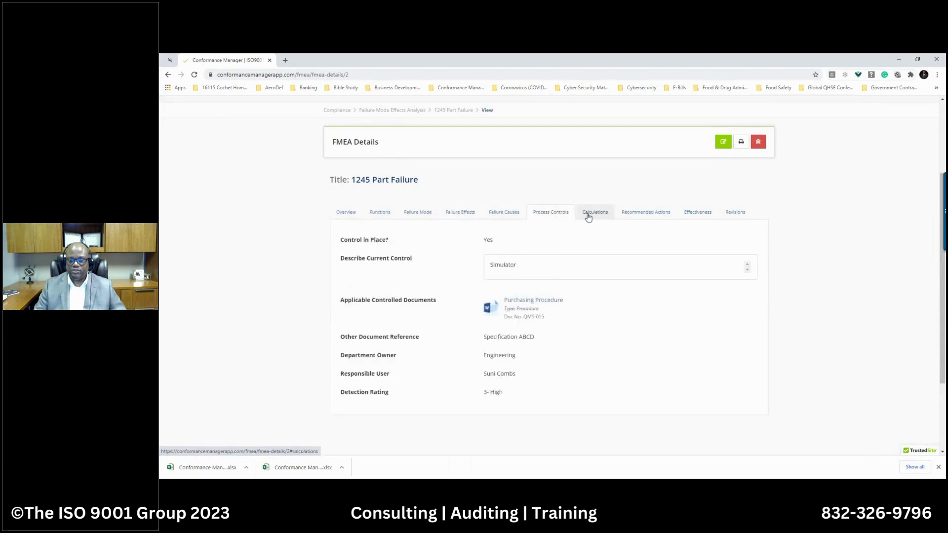
left_click(588, 216)
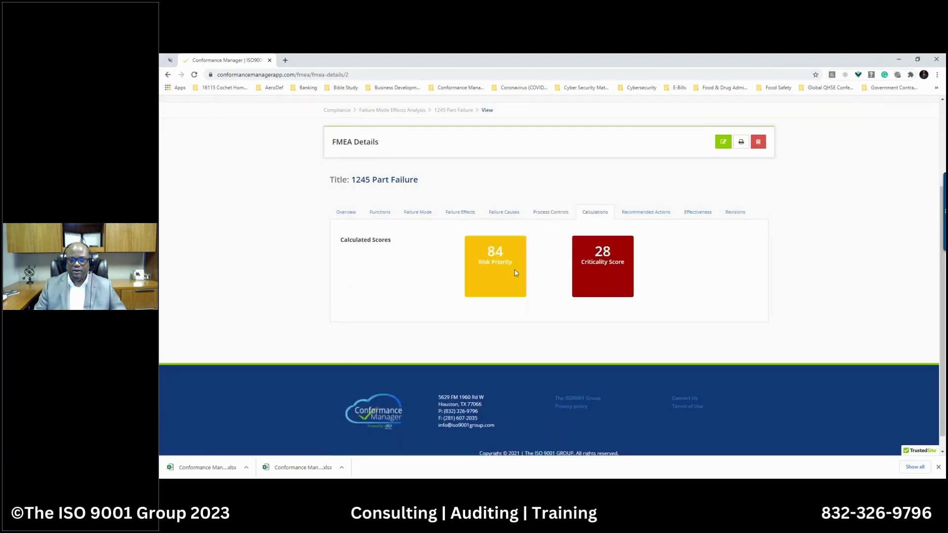
Check the detection, occurrence and severity ratings behind the FMEA's calculated scores.
left_click(547, 214)
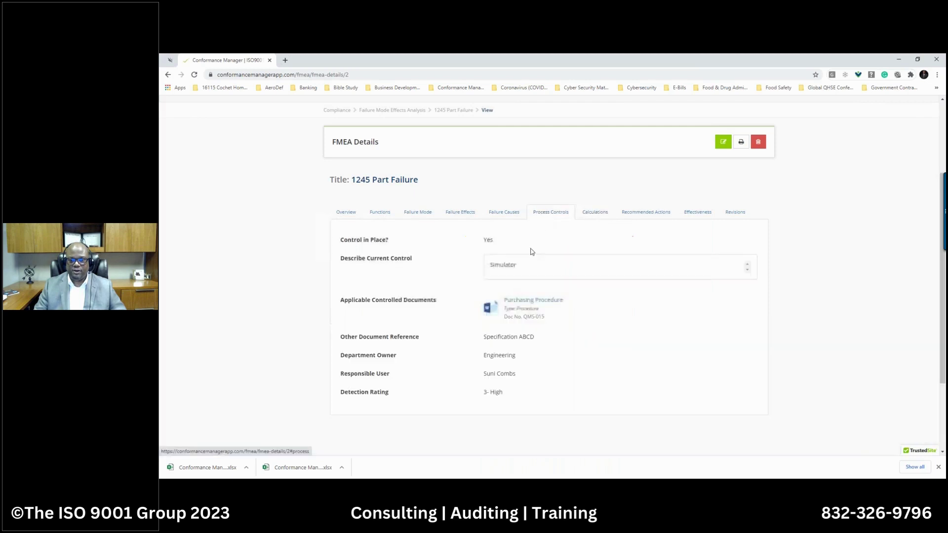
left_click(492, 212)
left_click(460, 213)
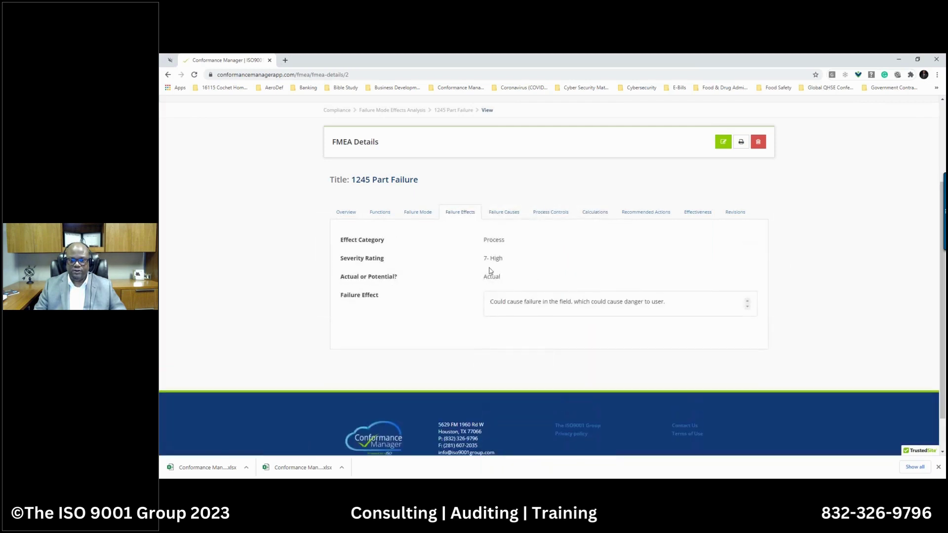
View the FMEA's recommended actions, effectiveness and revision history.
left_click(642, 213)
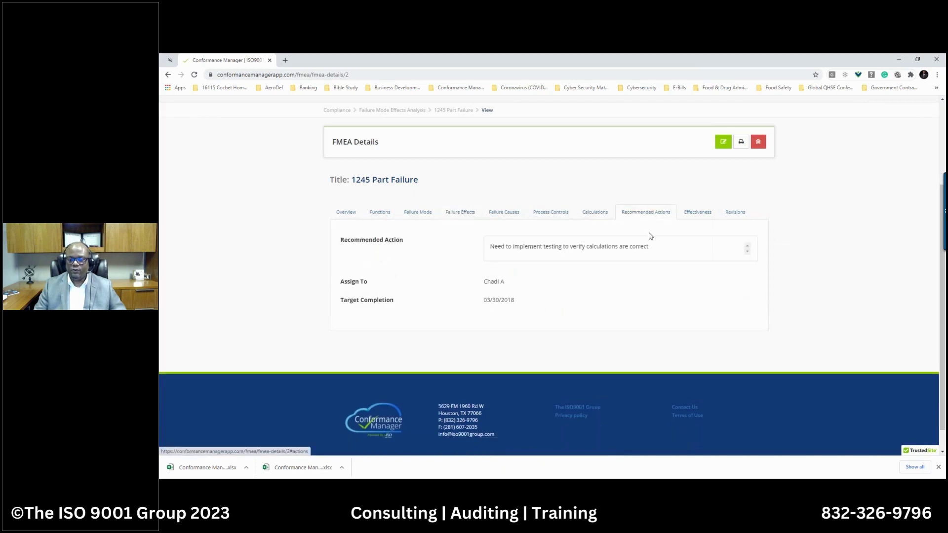
left_click(697, 221)
left_click(735, 220)
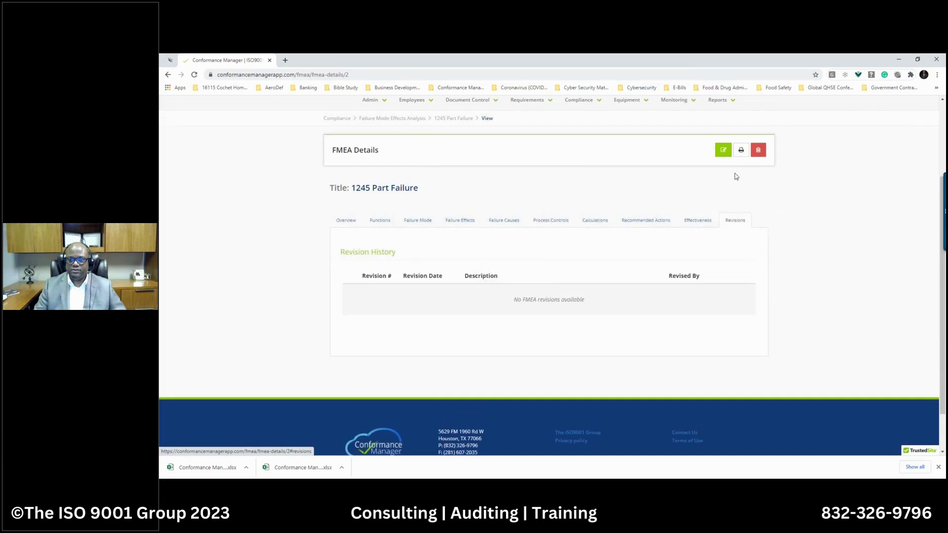
Open the print view of the 1245 Part Failure FMEA, read through it and close it.
left_click(741, 150)
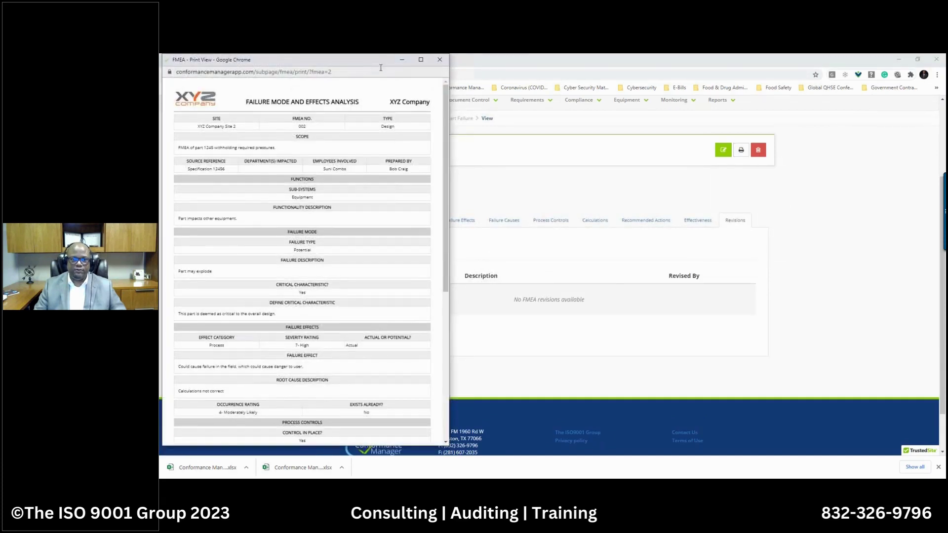
left_click_drag(372, 66, 530, 110)
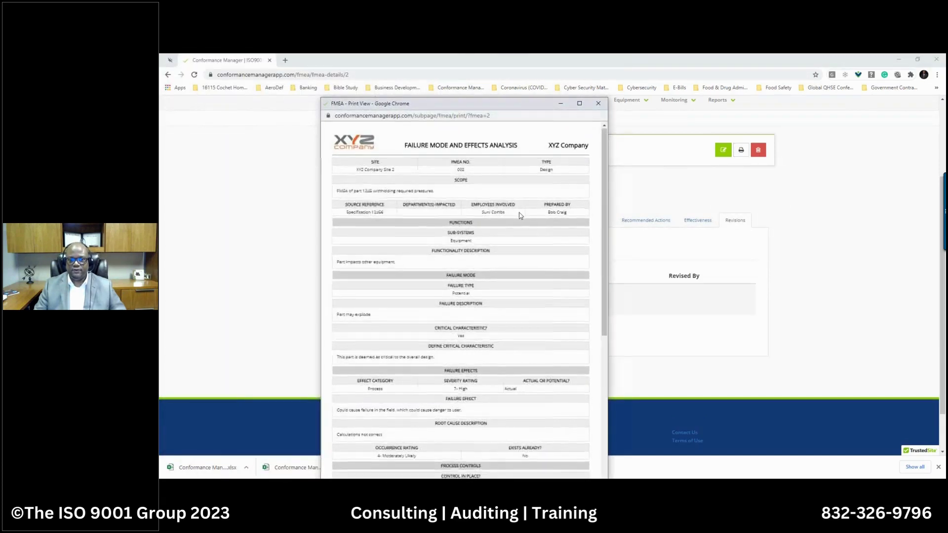
scroll(521, 215, "down", 3)
scroll(521, 216, "up", 3)
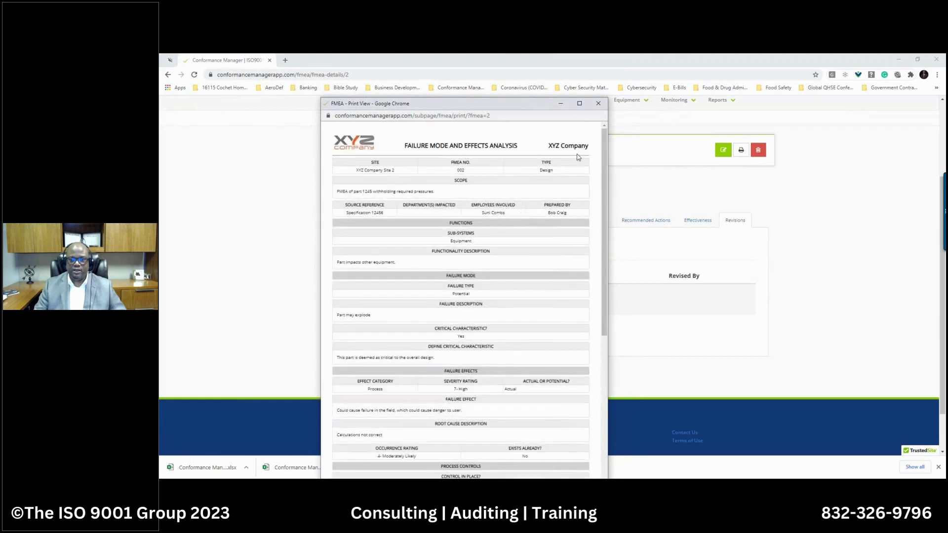
left_click(598, 106)
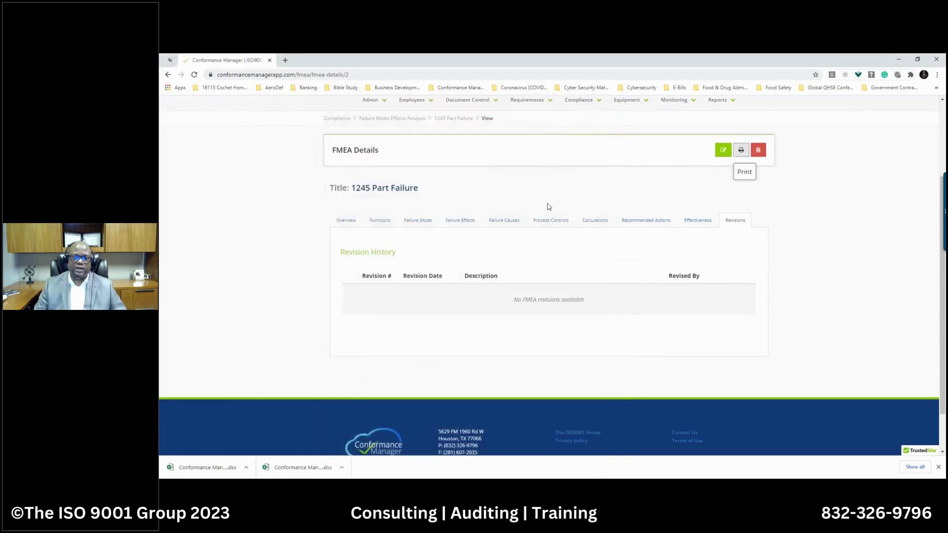
Open the meeting schedule and view the time, place and agenda of the General Staff meeting with serial number 2.
scroll(563, 227, "up", 3)
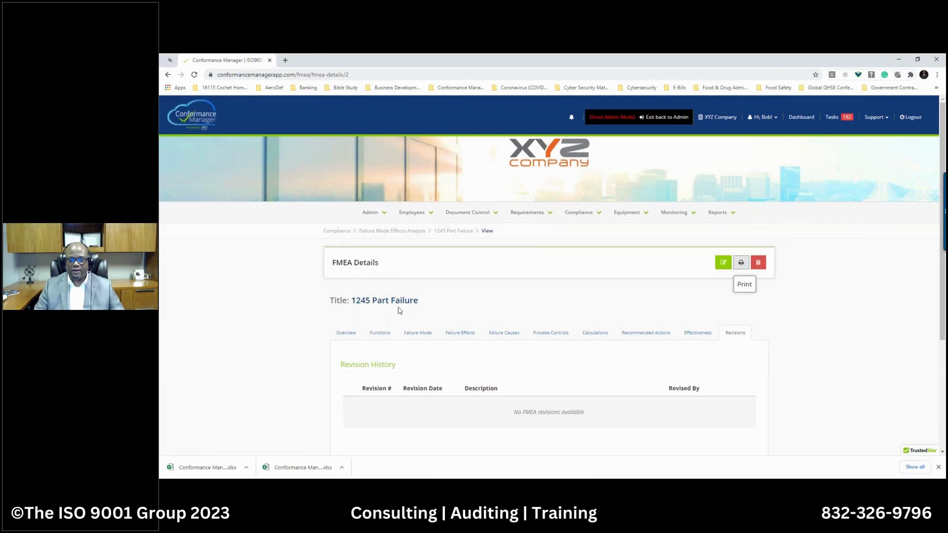
left_click(581, 216)
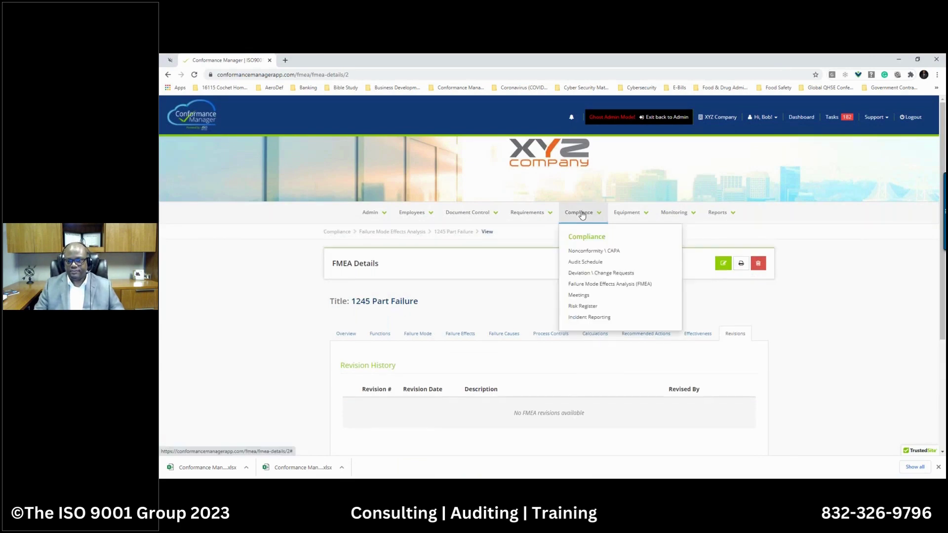
left_click(574, 297)
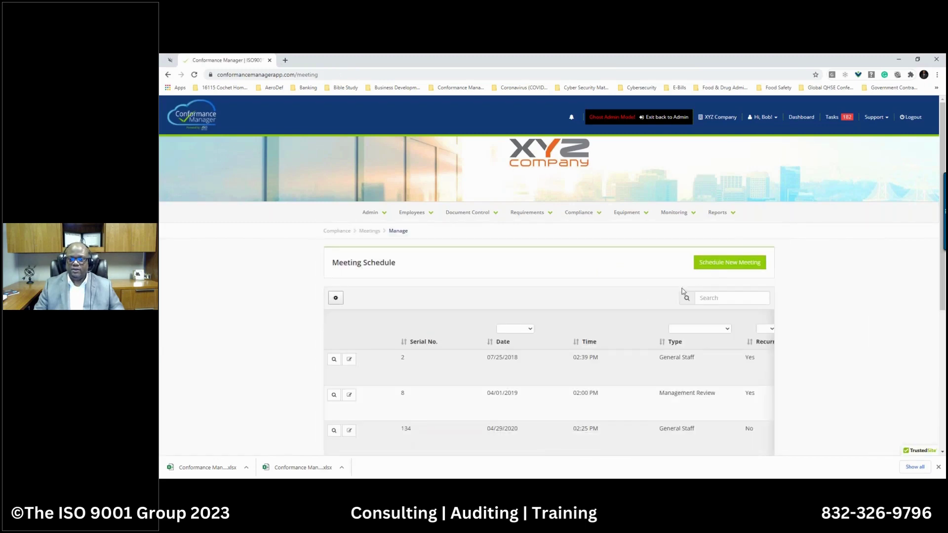
left_click(334, 359)
scroll(512, 336, "down", 2)
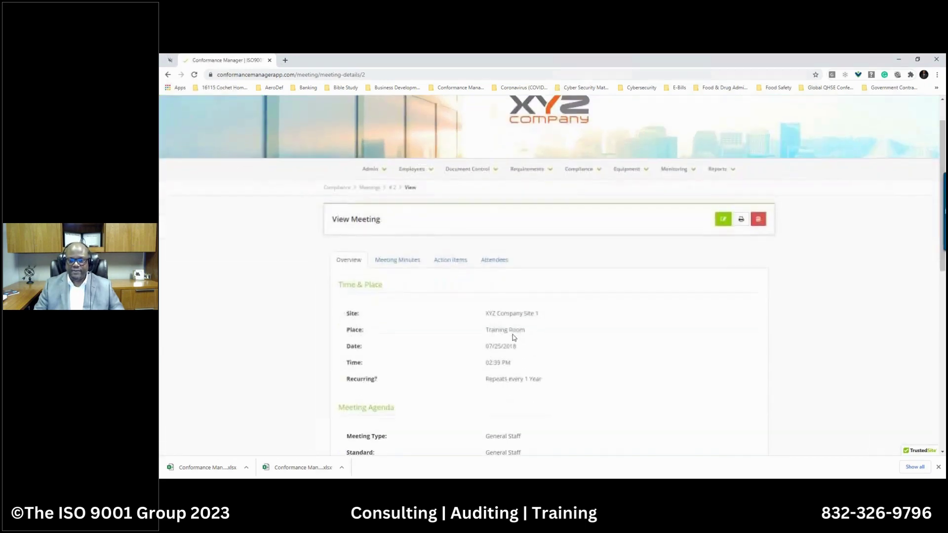
scroll(512, 338, "down", 1)
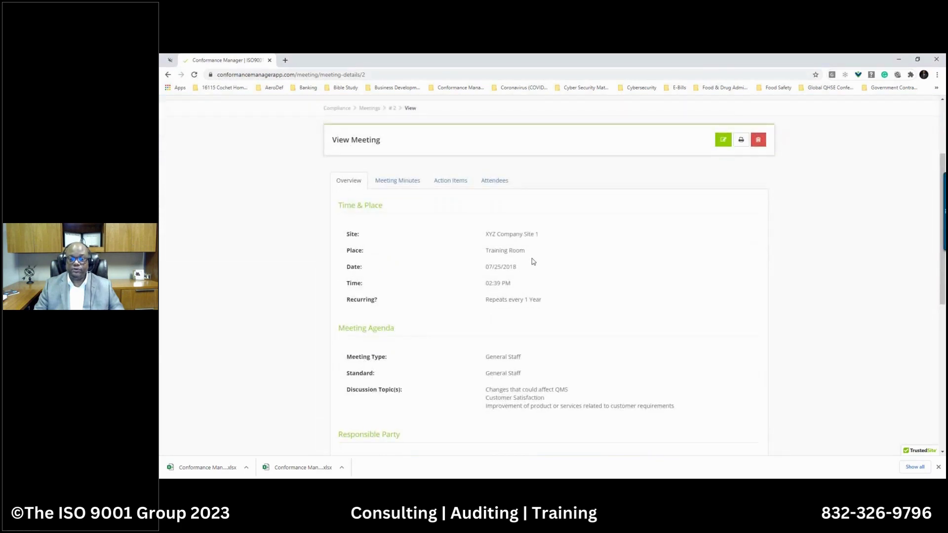
Review the meeting minutes recorded for each discussion topic of the General Staff meeting.
left_click(409, 187)
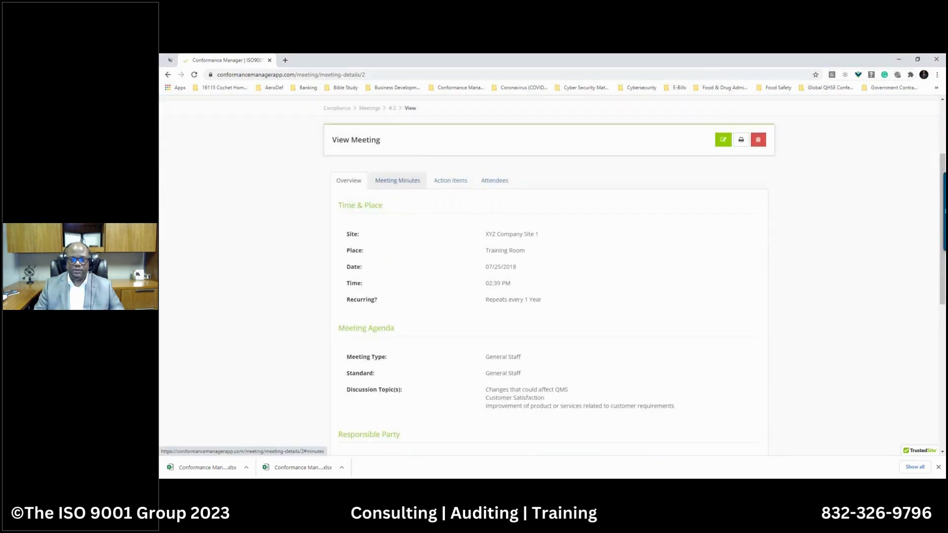
scroll(455, 271, "down", 4)
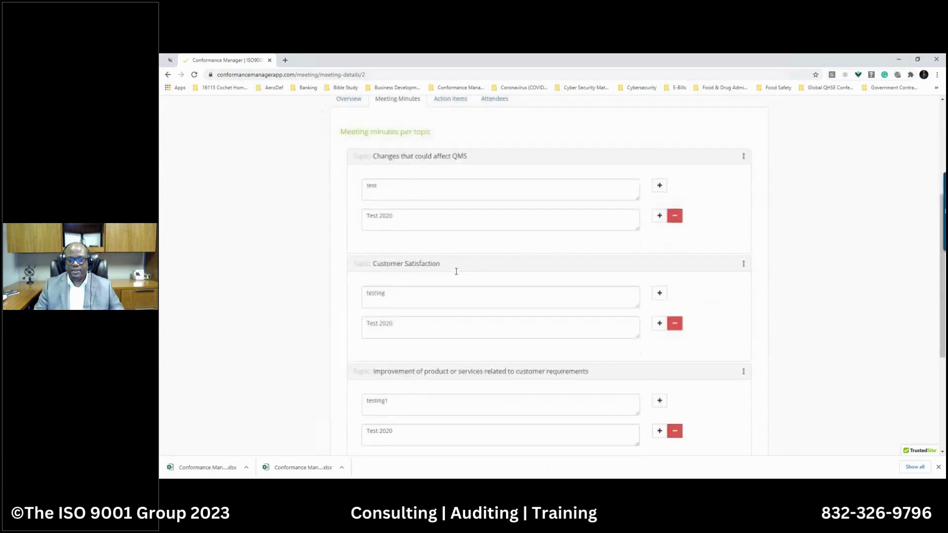
scroll(457, 272, "up", 5)
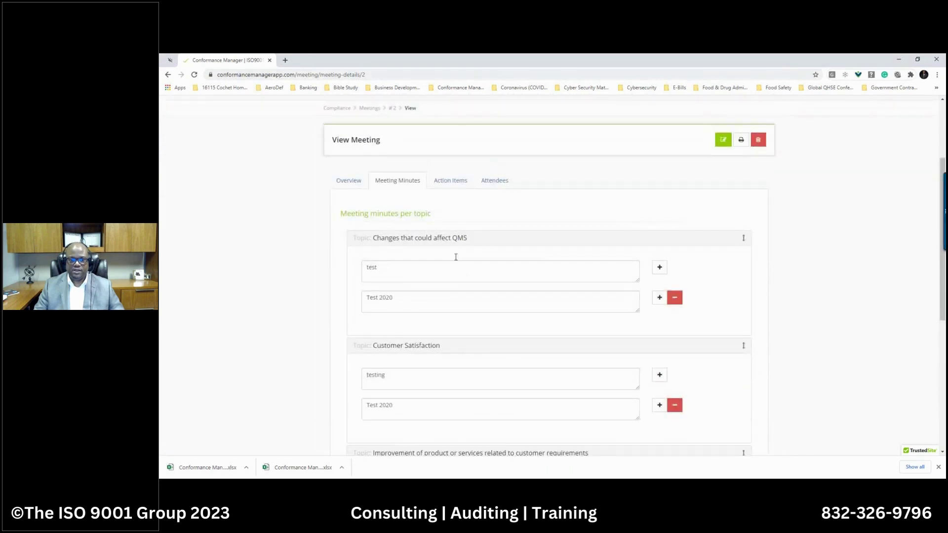
Review the meeting's action items and its list of invited attendees.
left_click(447, 181)
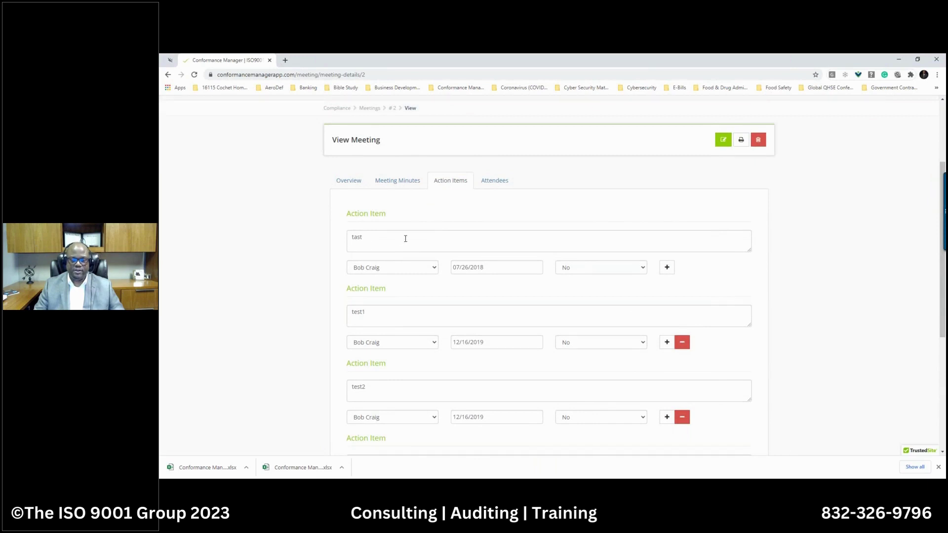
scroll(406, 239, "down", 3)
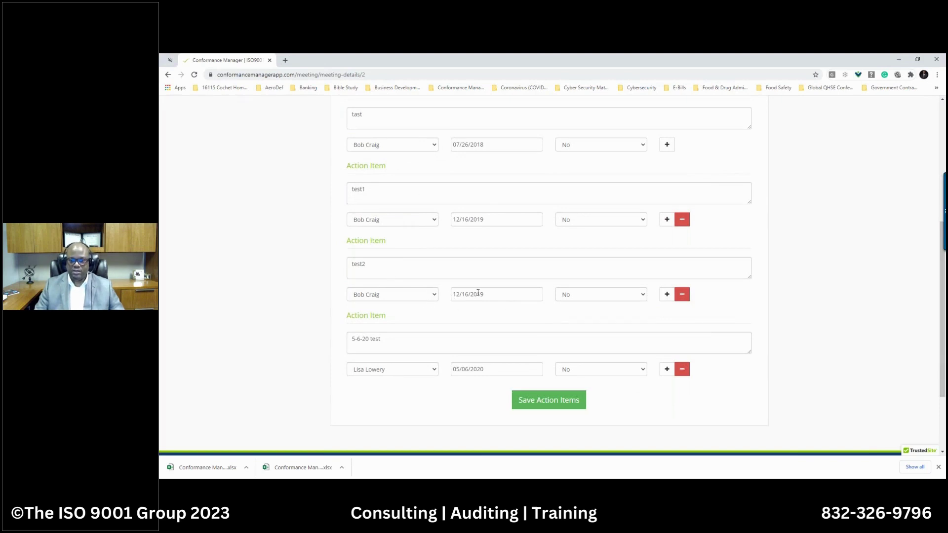
scroll(489, 313, "up", 5)
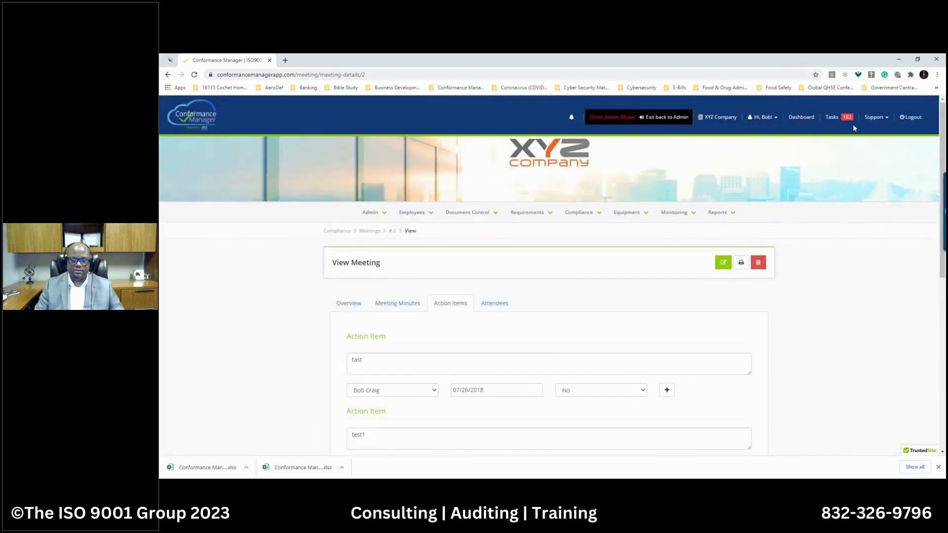
left_click(503, 306)
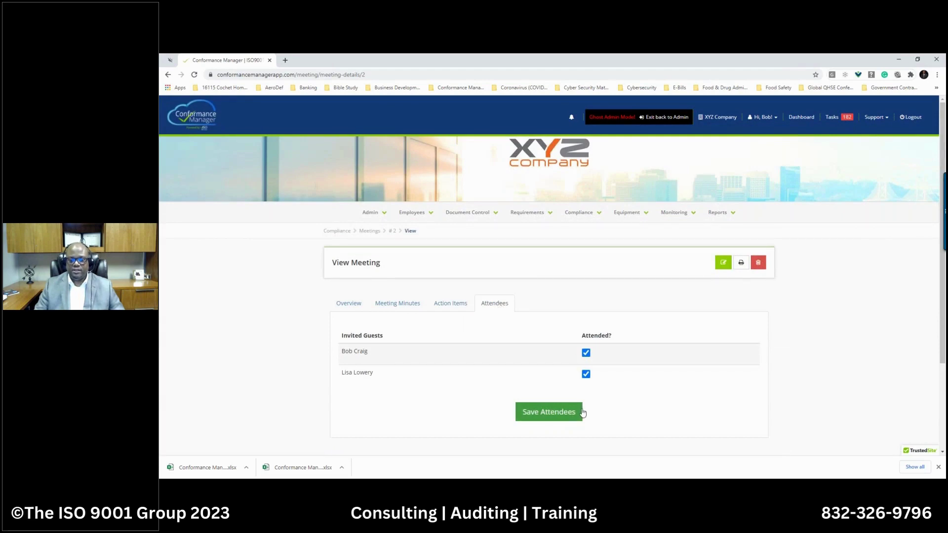
Open the Risk Register and view the overview of risk item 1 in the Process category.
left_click(578, 215)
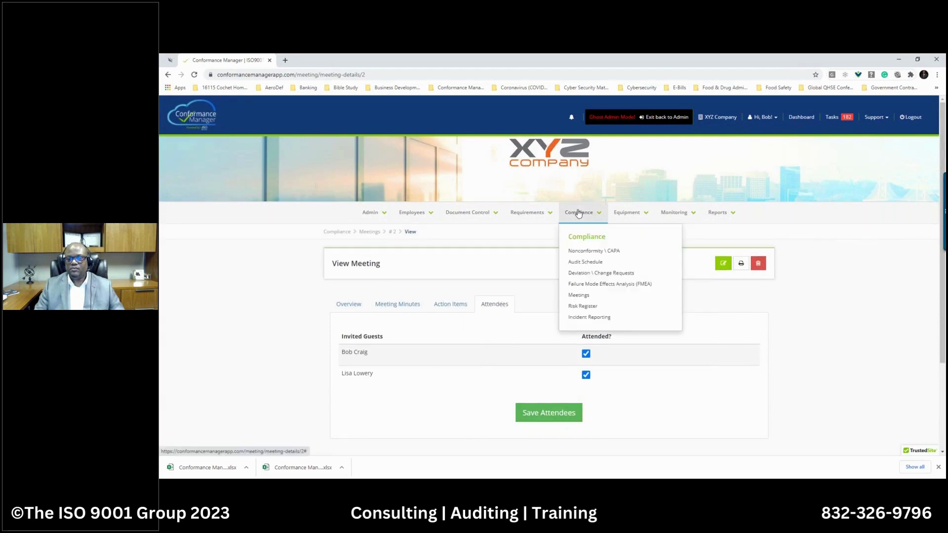
left_click(578, 311)
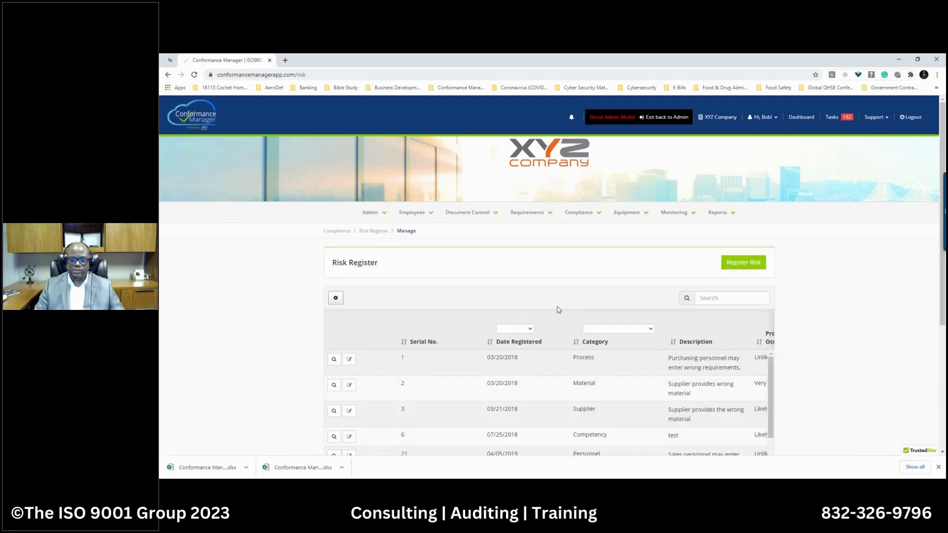
scroll(526, 308, "down", 2)
left_click(333, 278)
scroll(449, 289, "down", 2)
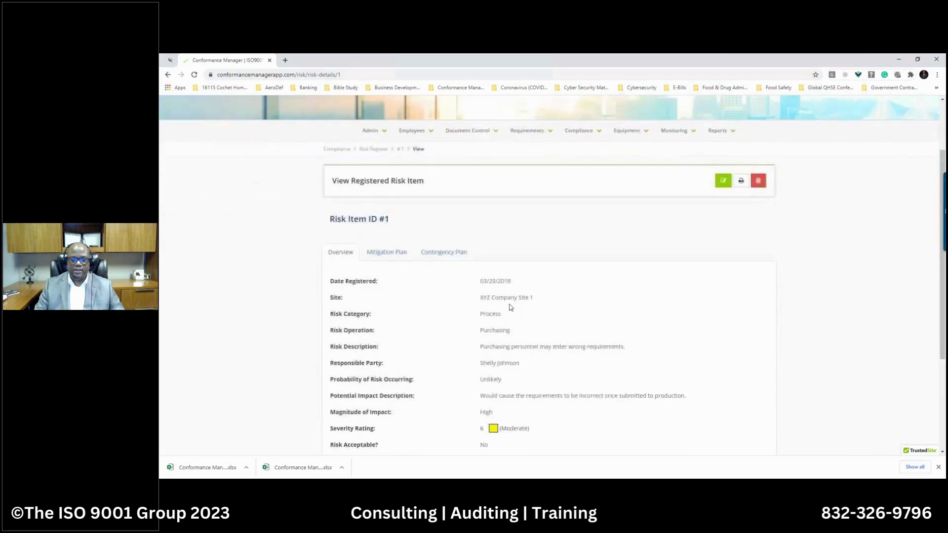
scroll(449, 289, "down", 1)
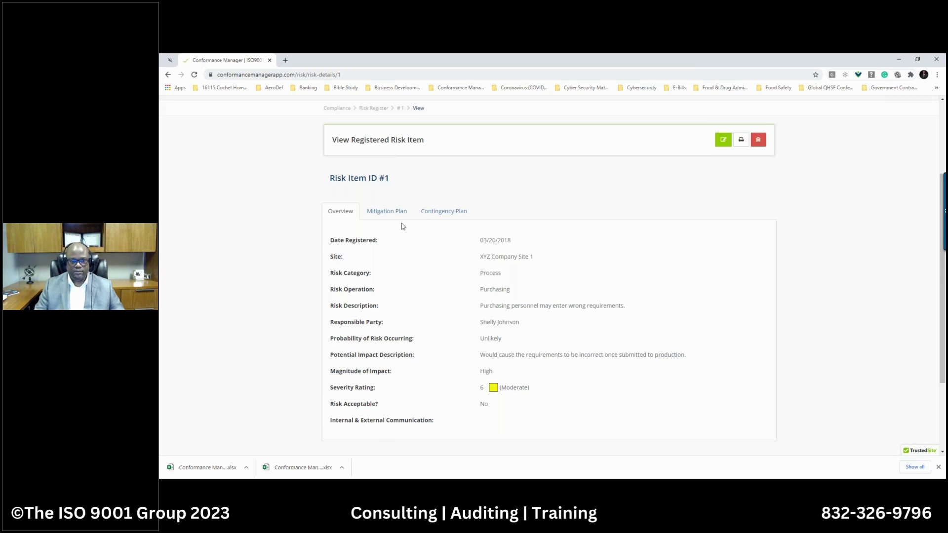
Examine risk item 1's form for adding a mitigation plan and its list of existing mitigation plans.
left_click(391, 212)
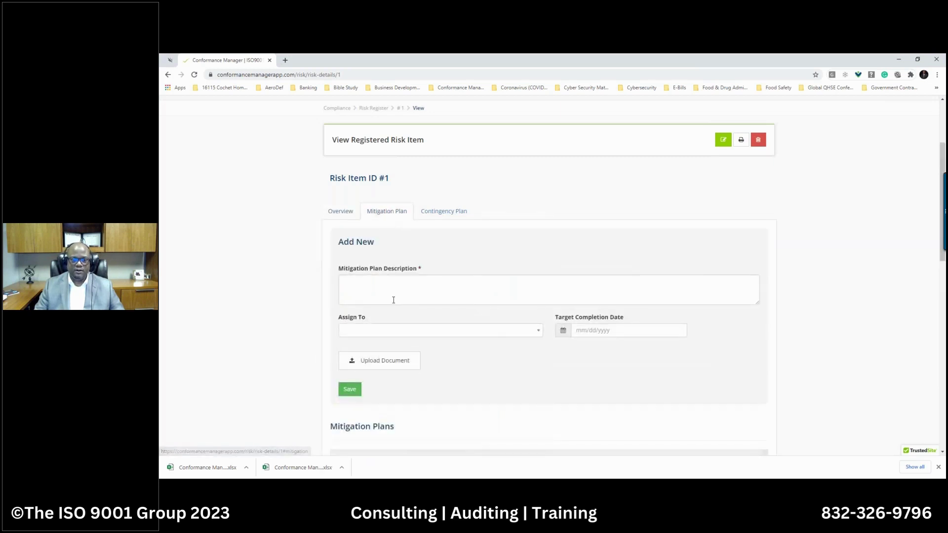
scroll(394, 303, "down", 3)
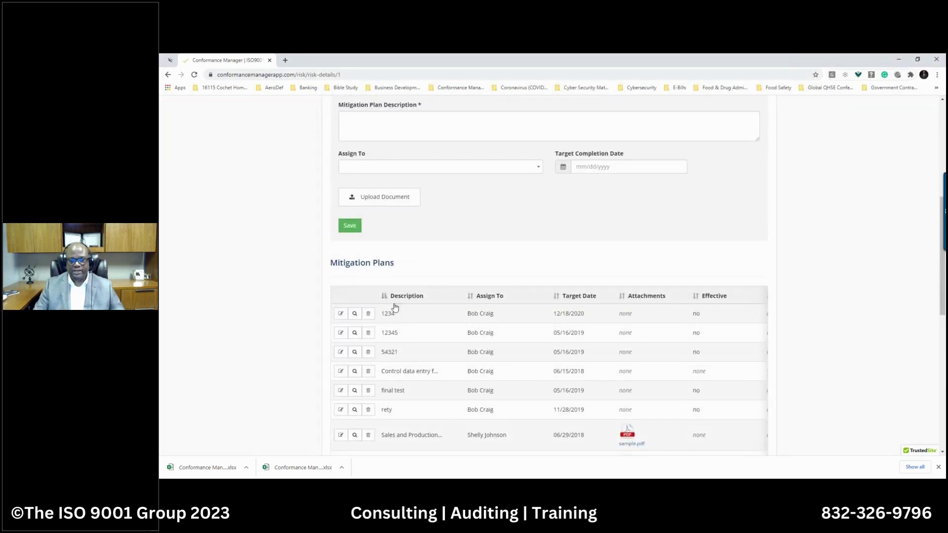
scroll(468, 343, "down", 3)
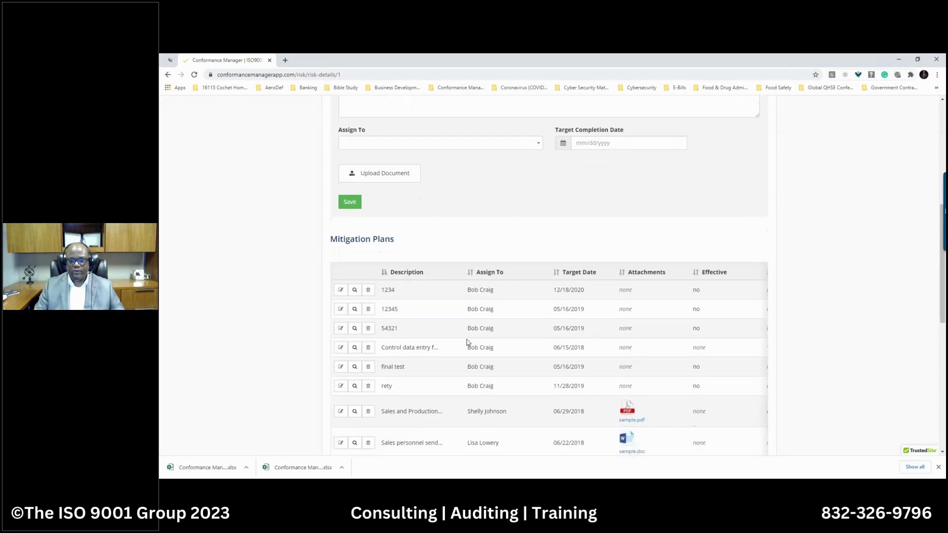
scroll(468, 343, "down", 2)
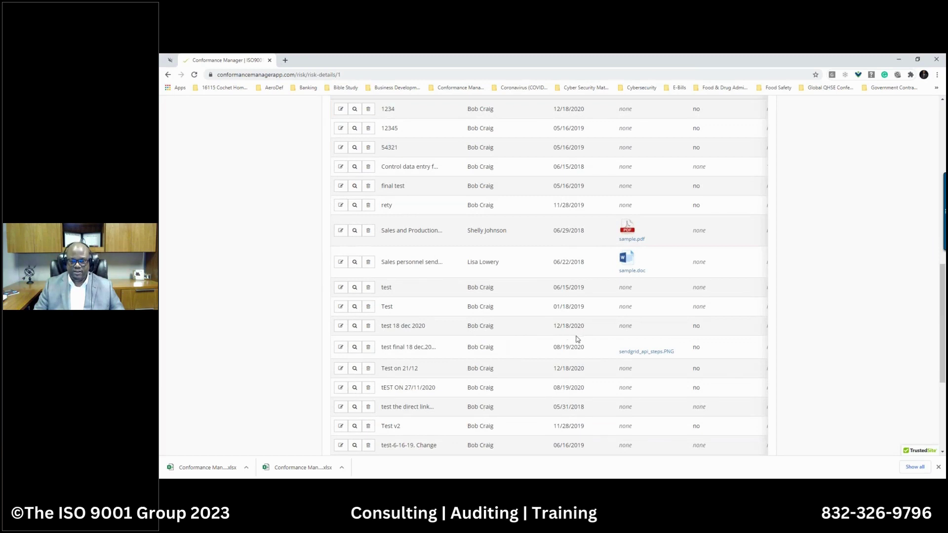
scroll(577, 340, "up", 3)
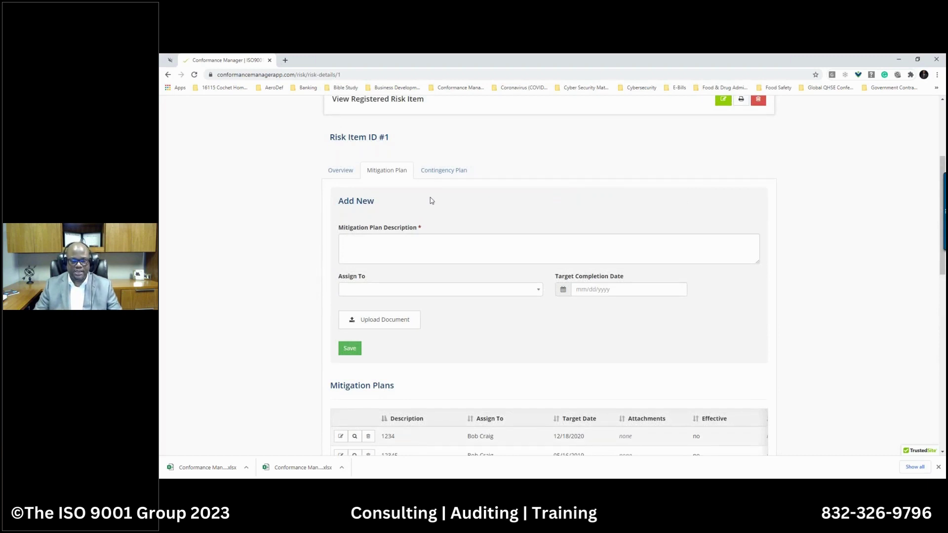
scroll(443, 220, "down", 2)
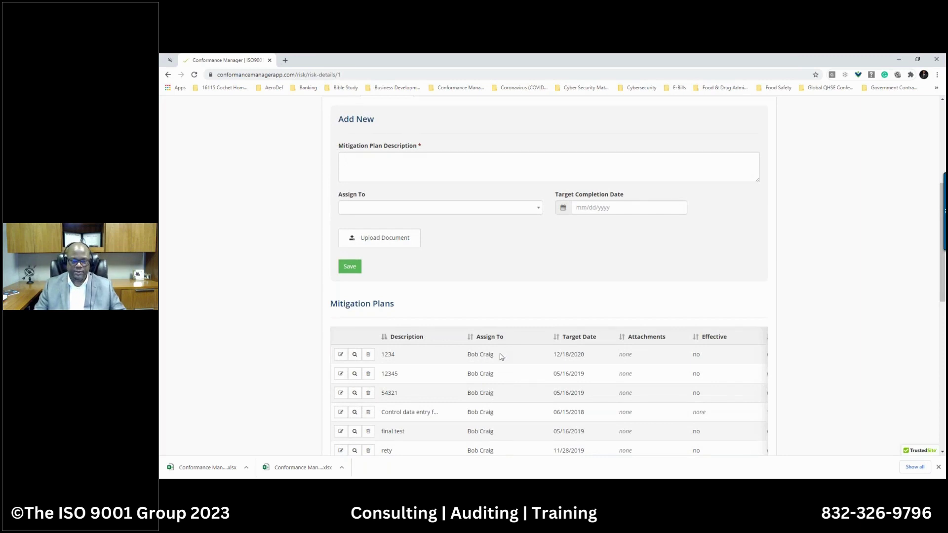
scroll(478, 332, "up", 3)
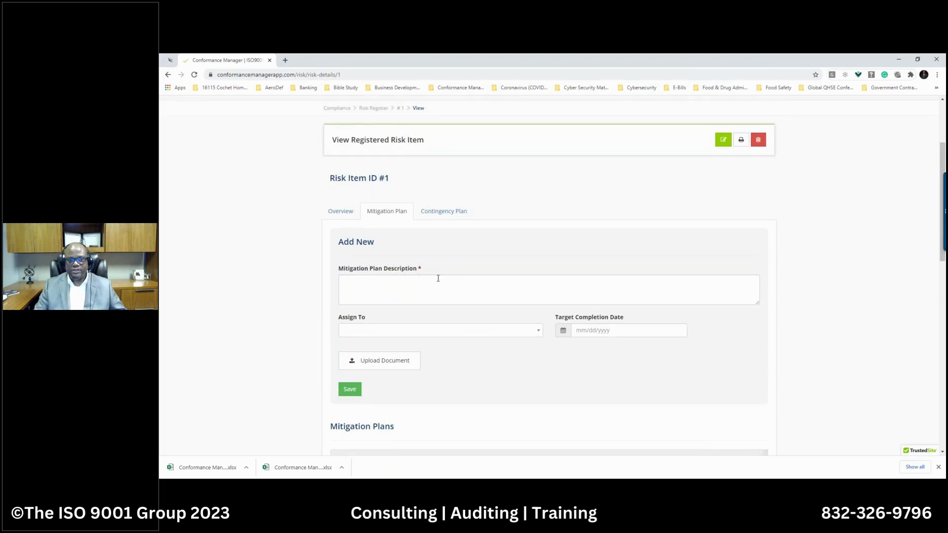
Examine risk item 1's form for adding a contingency plan and its list of existing contingency plans.
left_click(432, 214)
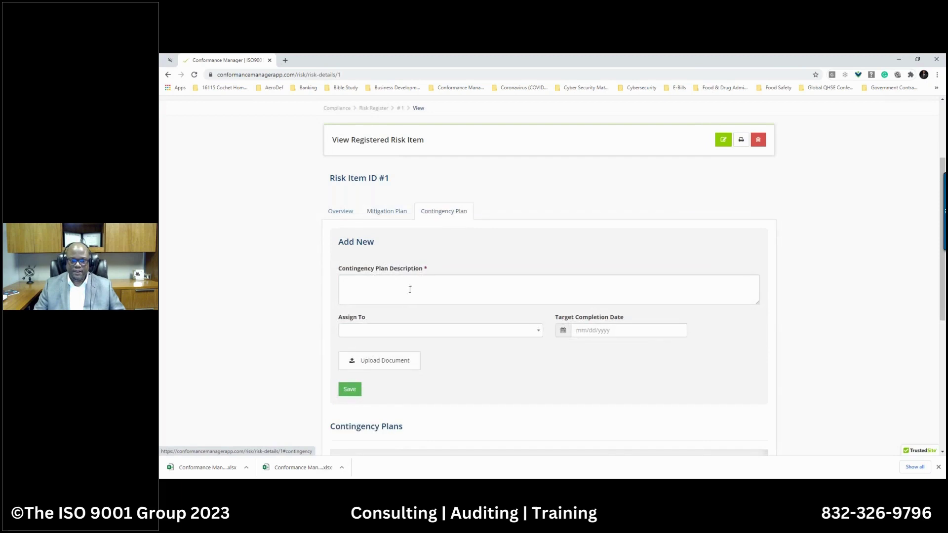
scroll(409, 292, "down", 3)
scroll(411, 299, "down", 3)
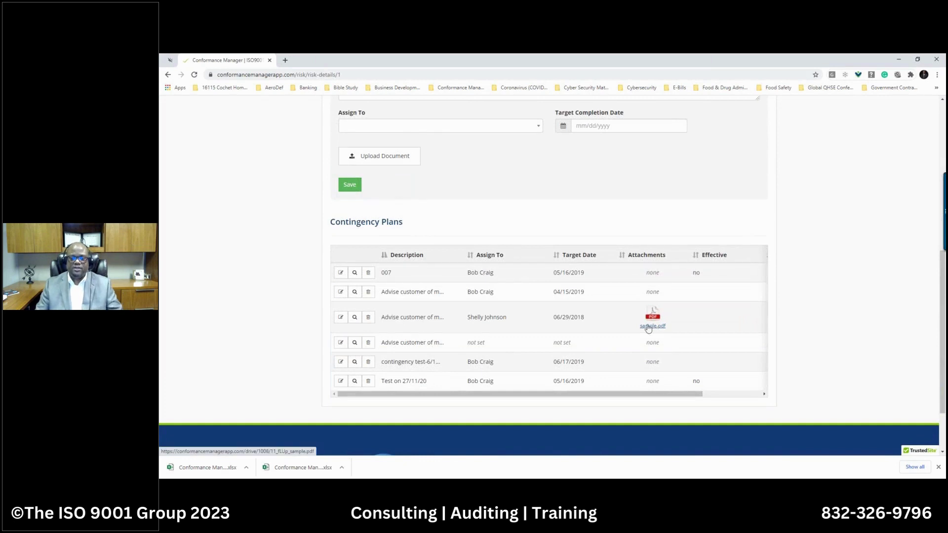
left_click(345, 320)
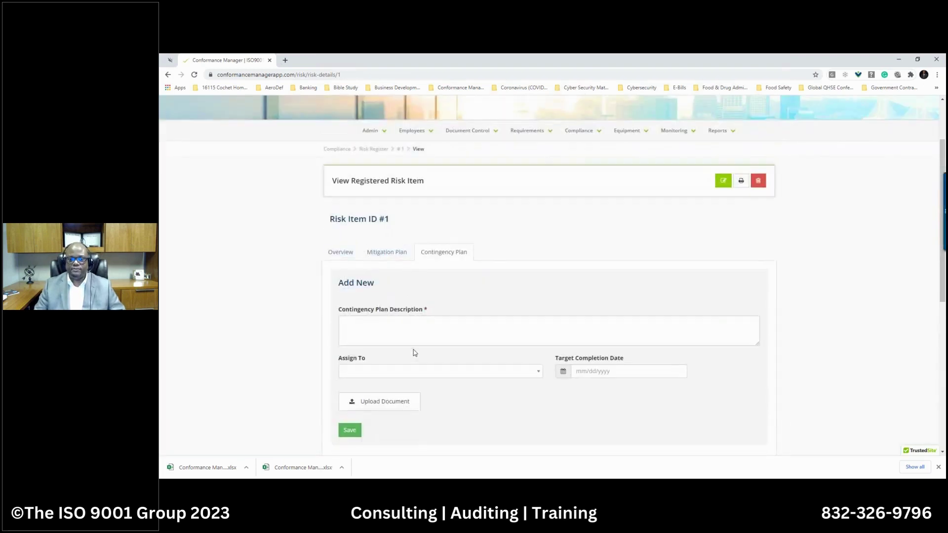
Open the incident reports and view the general details of incident 1.
left_click(581, 132)
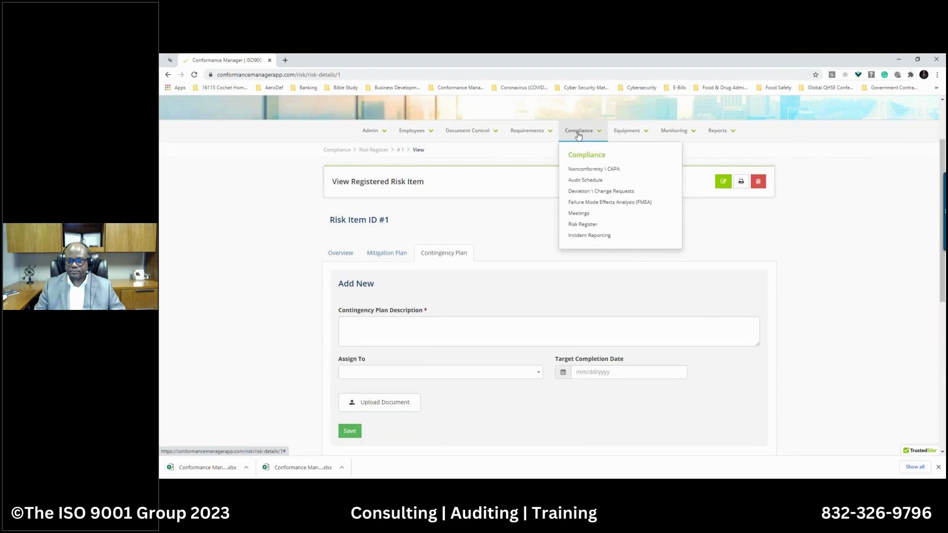
left_click(570, 237)
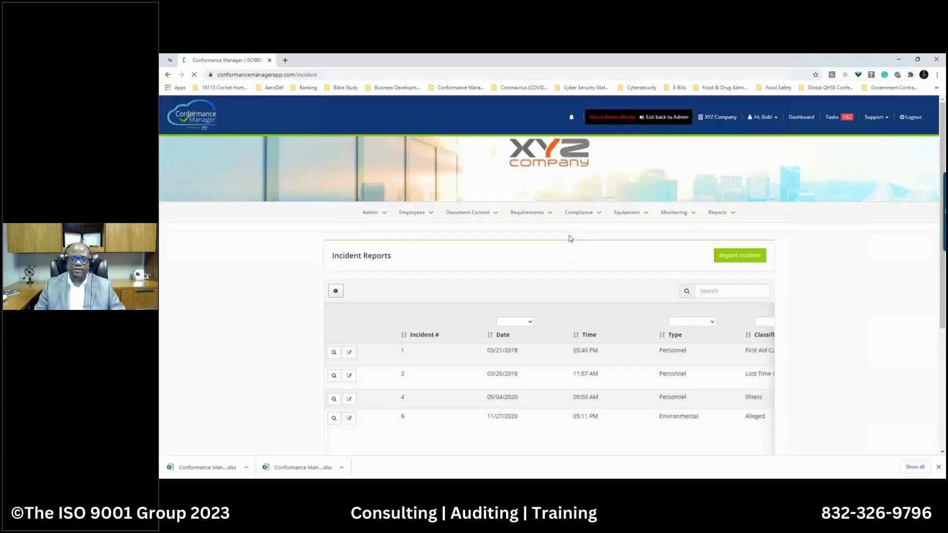
scroll(451, 318, "down", 2)
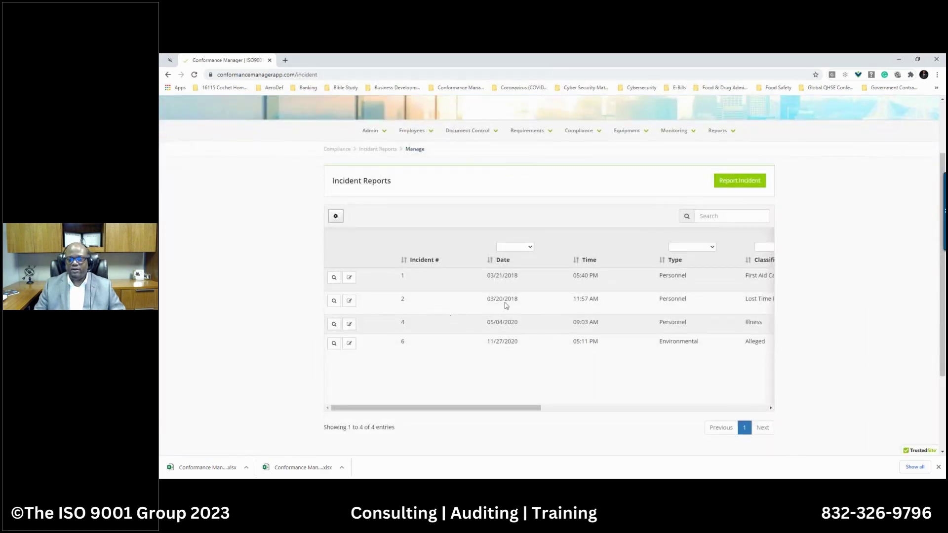
left_click(334, 280)
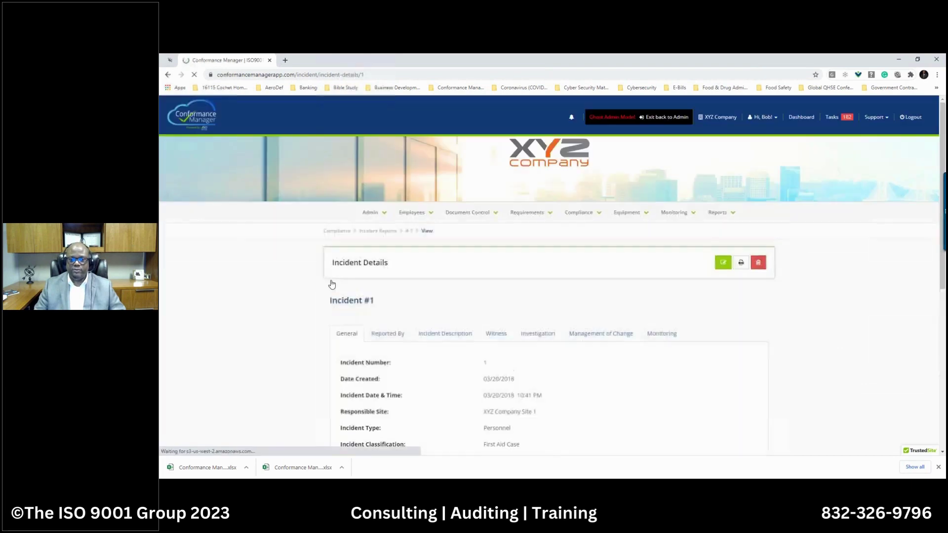
scroll(424, 345, "down", 3)
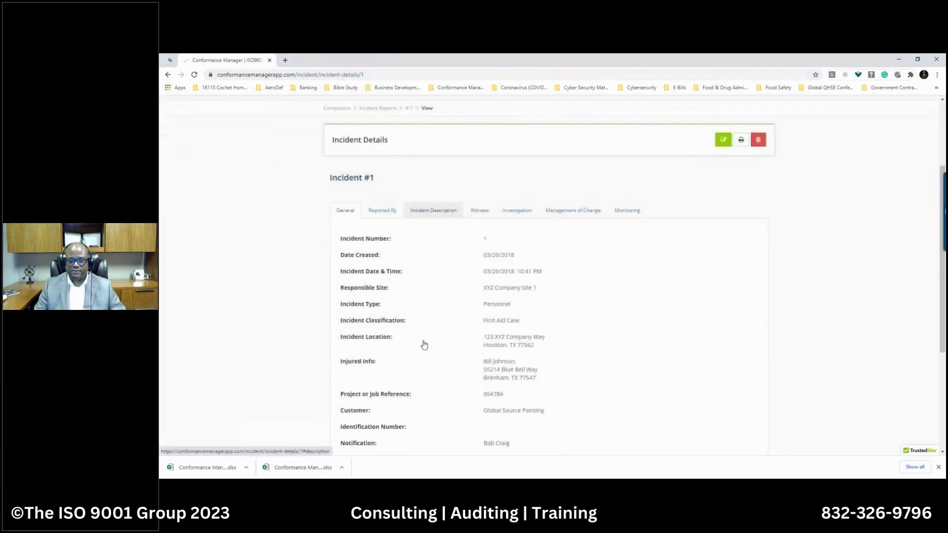
scroll(424, 345, "up", 1)
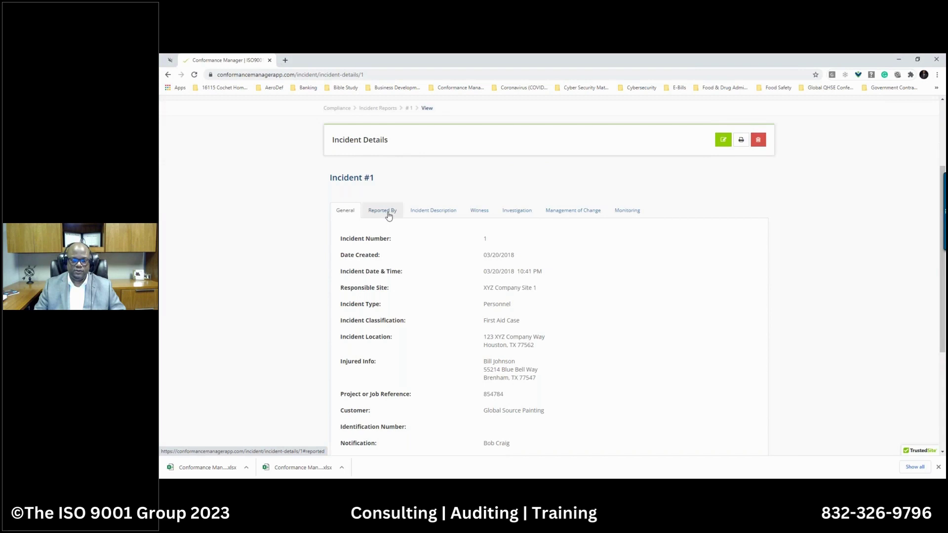
scroll(389, 216, "down", 1)
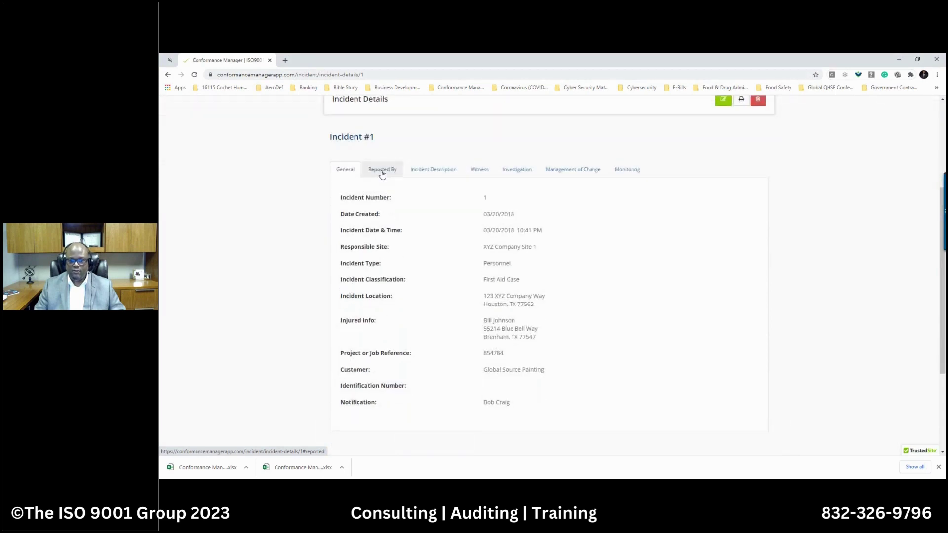
Review who reported incident 1, its description, its witnesses and its investigation details.
left_click(382, 173)
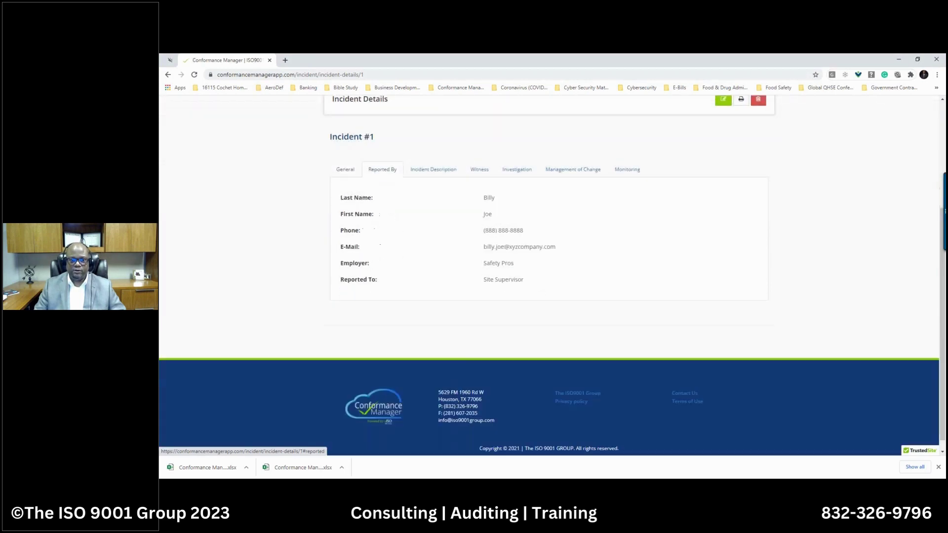
left_click(433, 173)
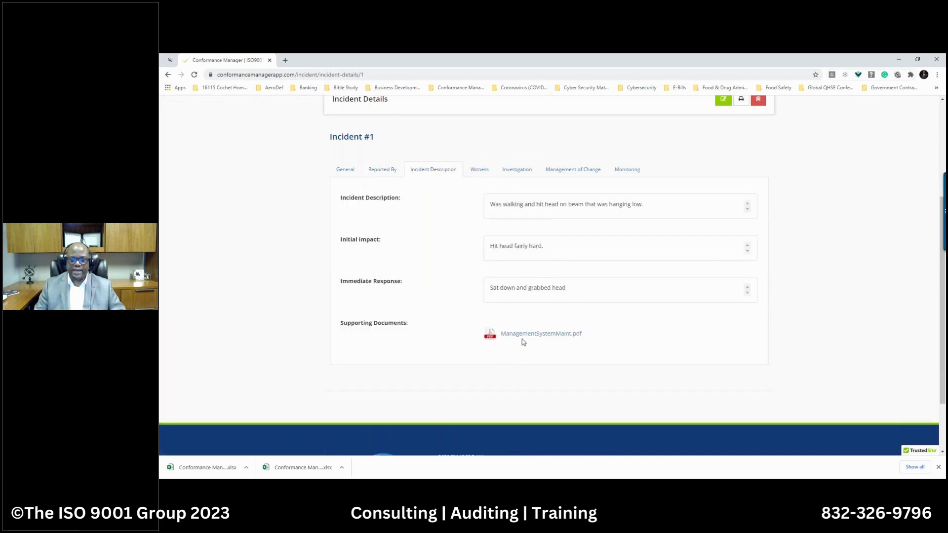
left_click(474, 174)
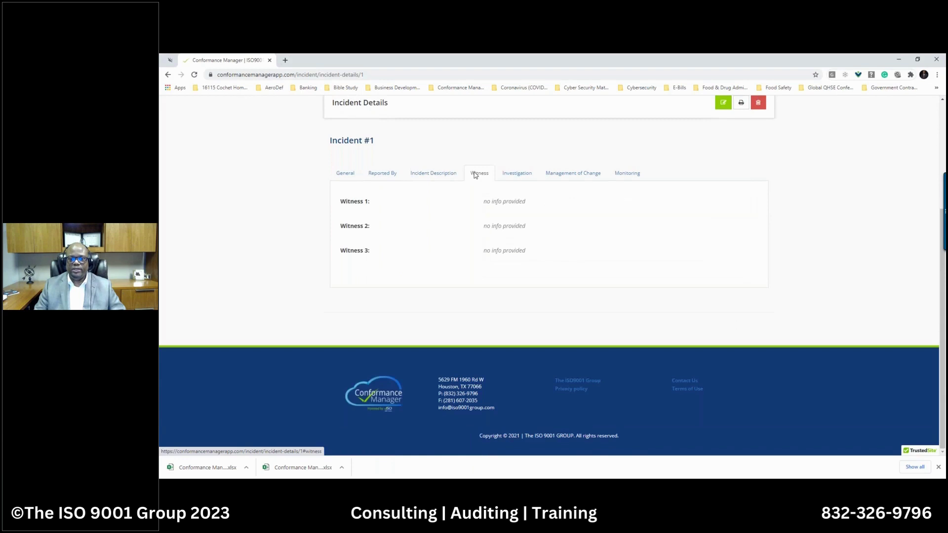
left_click(510, 176)
scroll(509, 203, "down", 3)
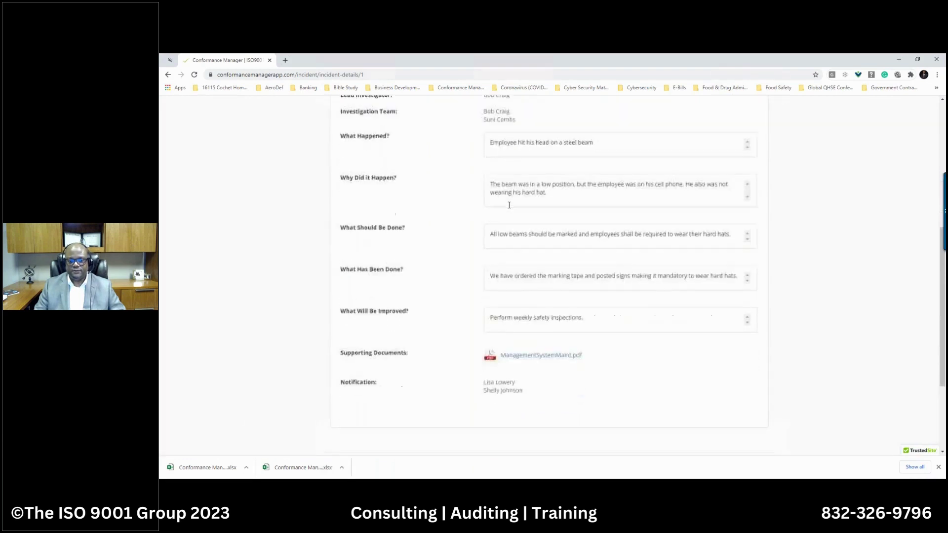
scroll(548, 222, "up", 2)
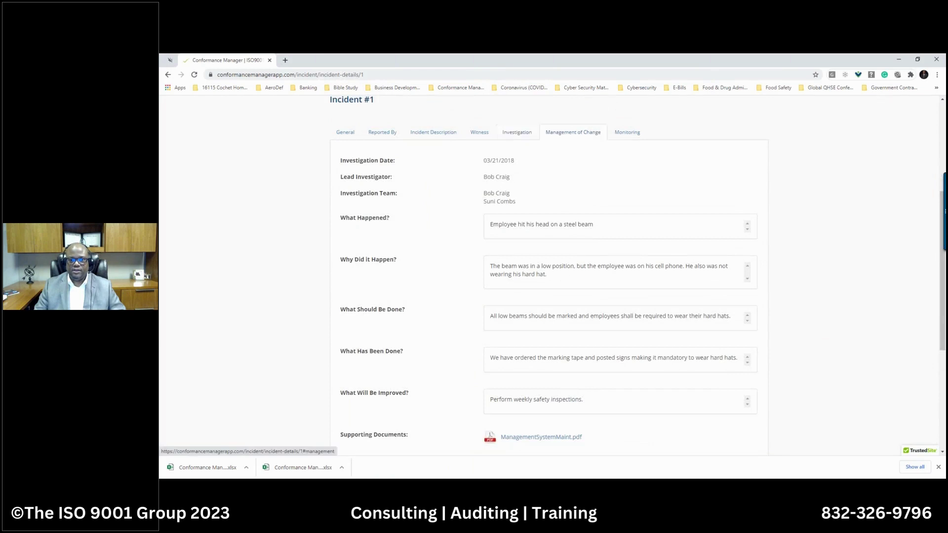
View incident 1's management of change links and its monitoring details.
left_click(564, 135)
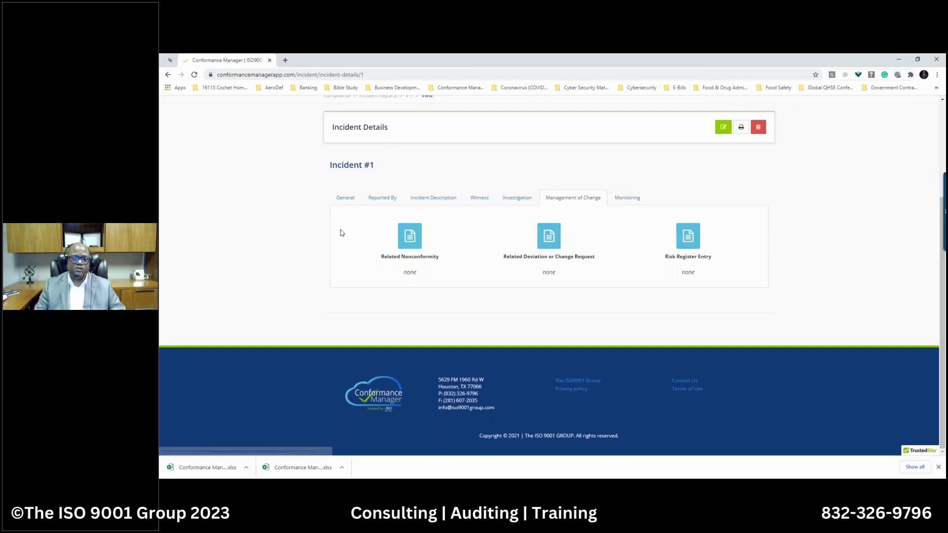
left_click(625, 199)
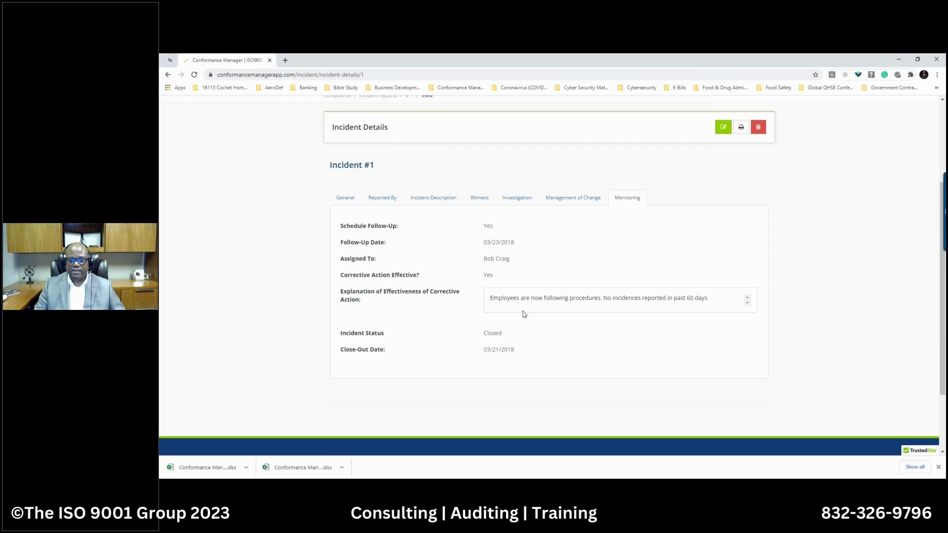
scroll(493, 261, "up", 2)
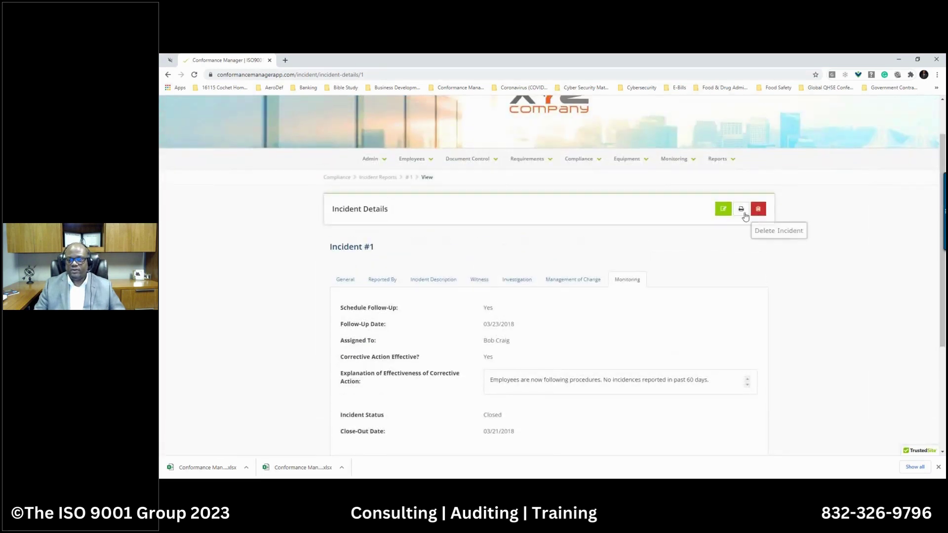
Open the printable version of incident 1, look through it and close it.
left_click(741, 209)
left_click_drag(366, 65, 609, 109)
scroll(431, 173, "down", 5)
scroll(493, 247, "up", 10)
left_click(683, 105)
Open the list of equipment service schedules and check the administration options for equipment types, makes, models and conditions.
mouse_move(586, 162)
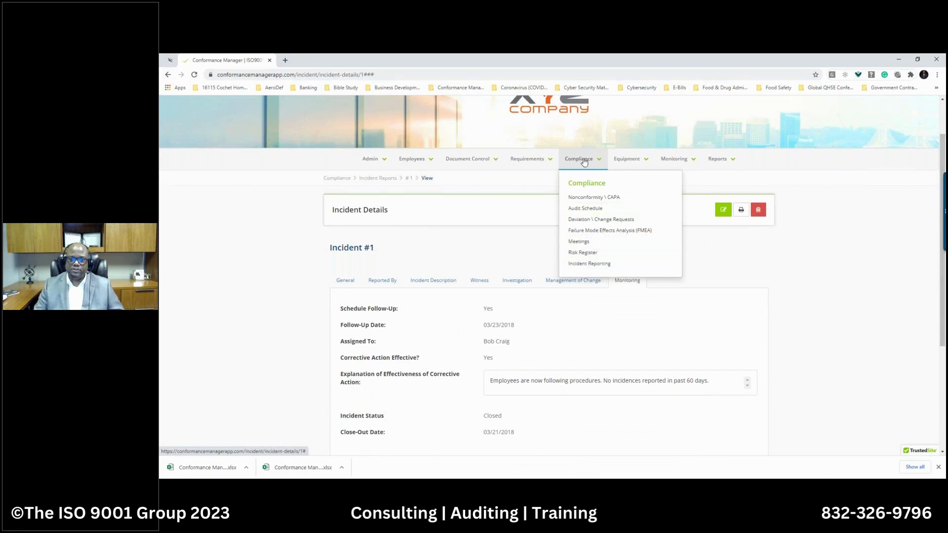
mouse_move(640, 167)
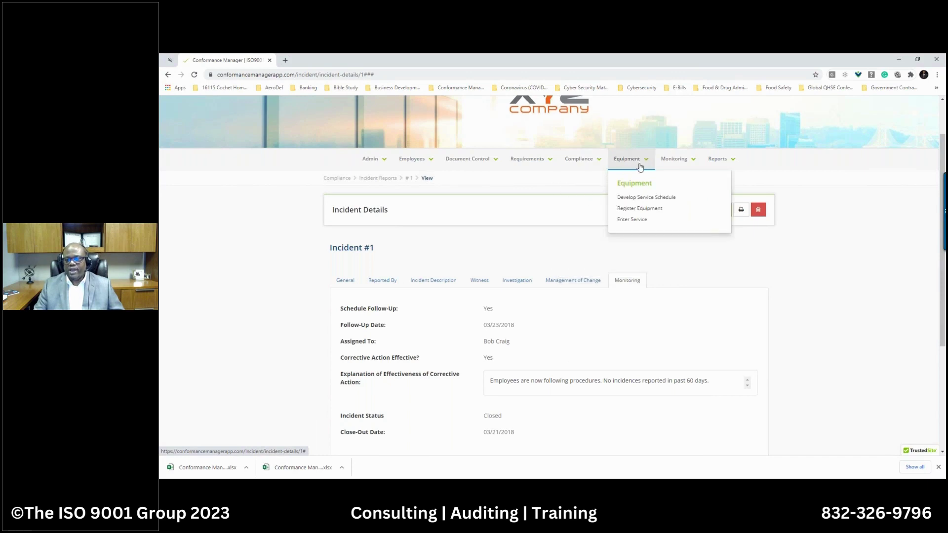
left_click(626, 197)
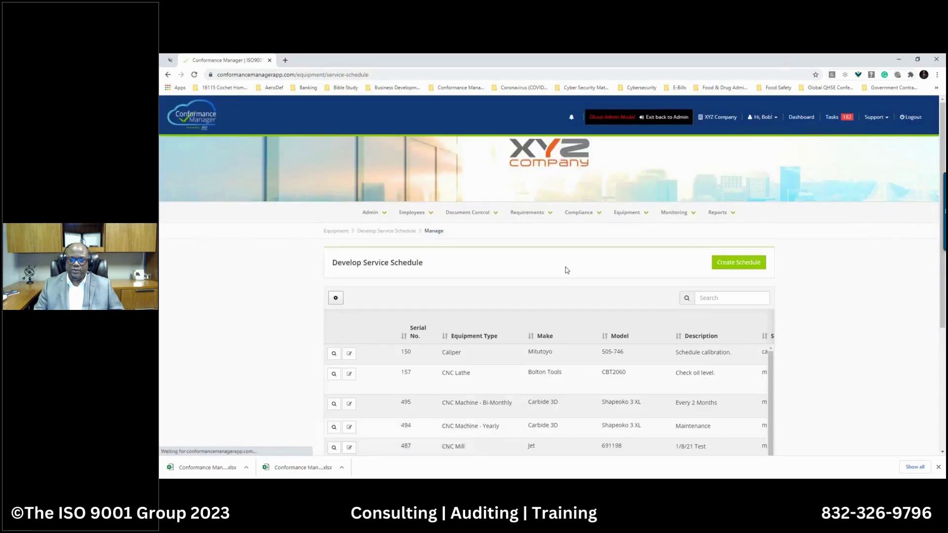
left_click(383, 217)
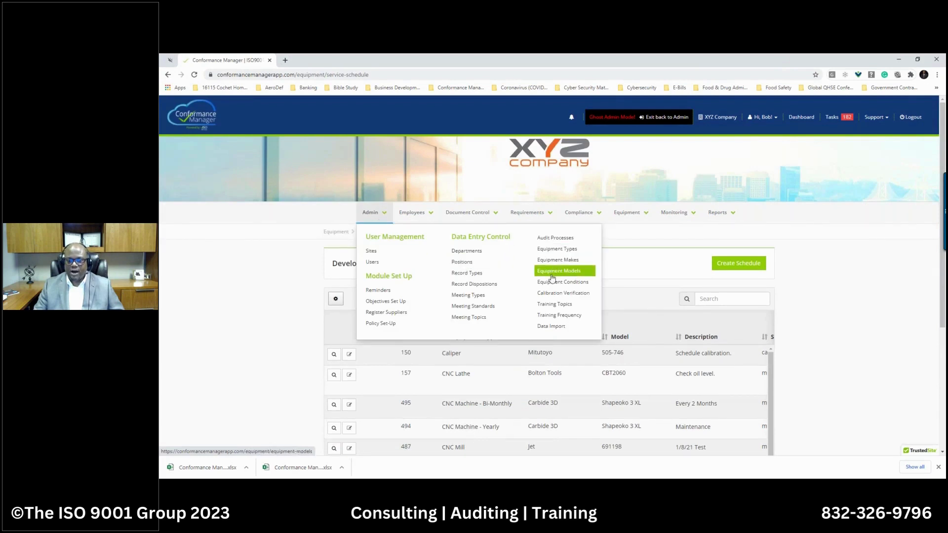
left_click(834, 308)
View the details of the Mitutoyo caliper's calibration service schedule, ID 150.
scroll(835, 307, "down", 2)
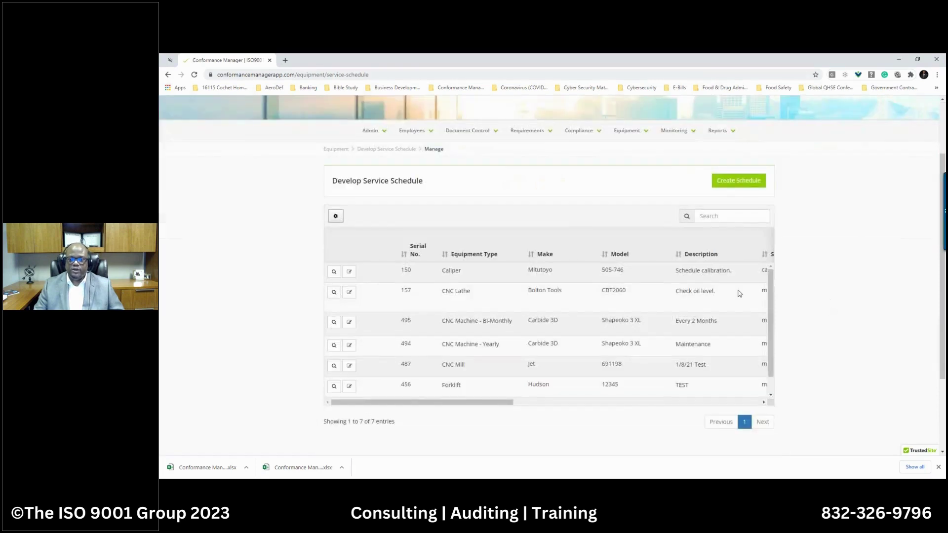
left_click(335, 275)
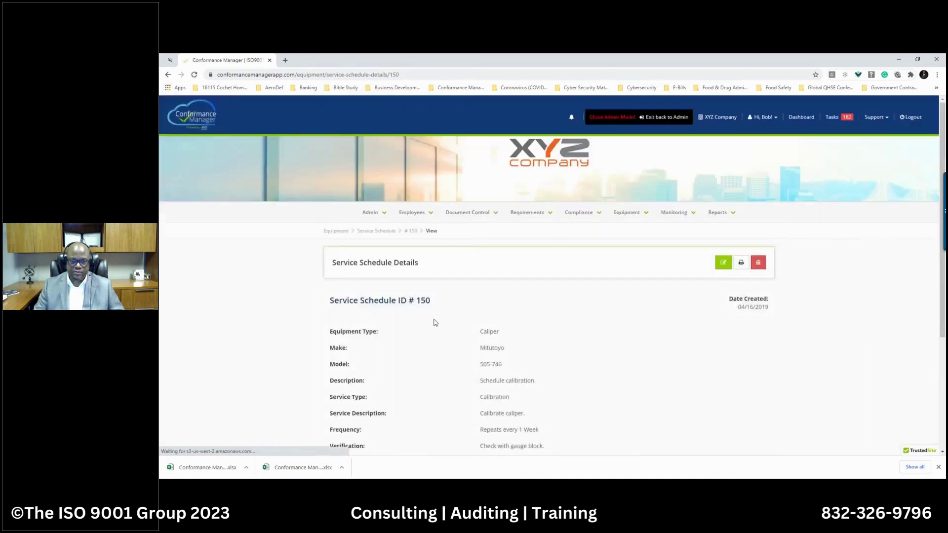
scroll(491, 334, "down", 2)
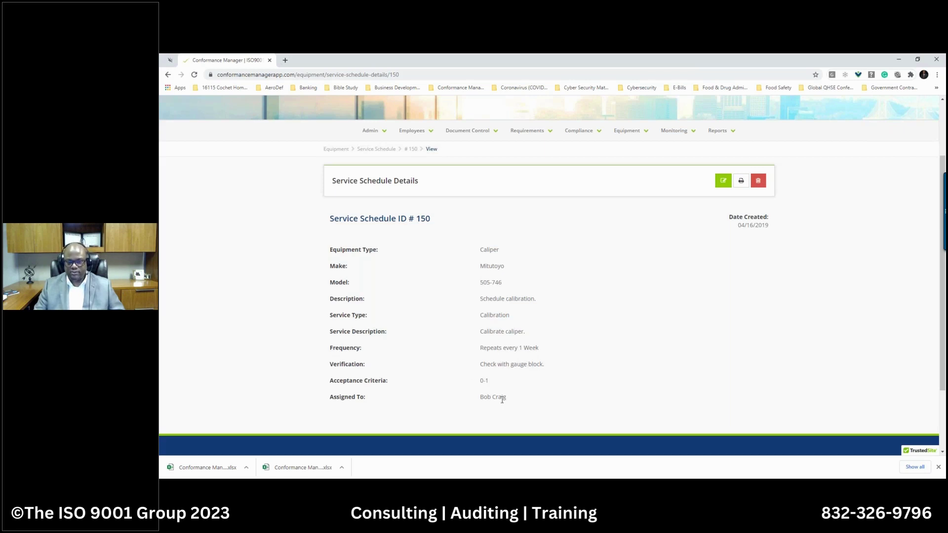
scroll(501, 400, "up", 1)
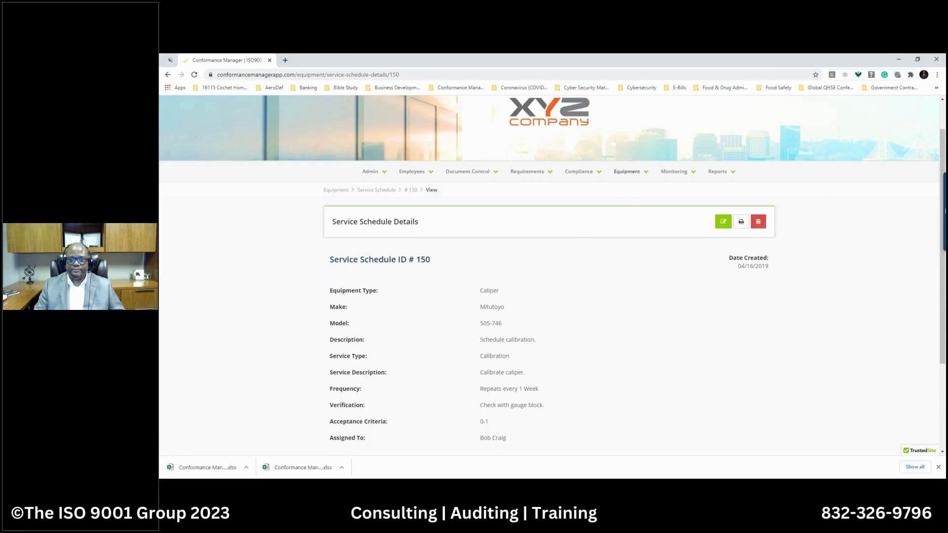
Return to the list of service schedules and look through its equipment entries.
left_click(627, 174)
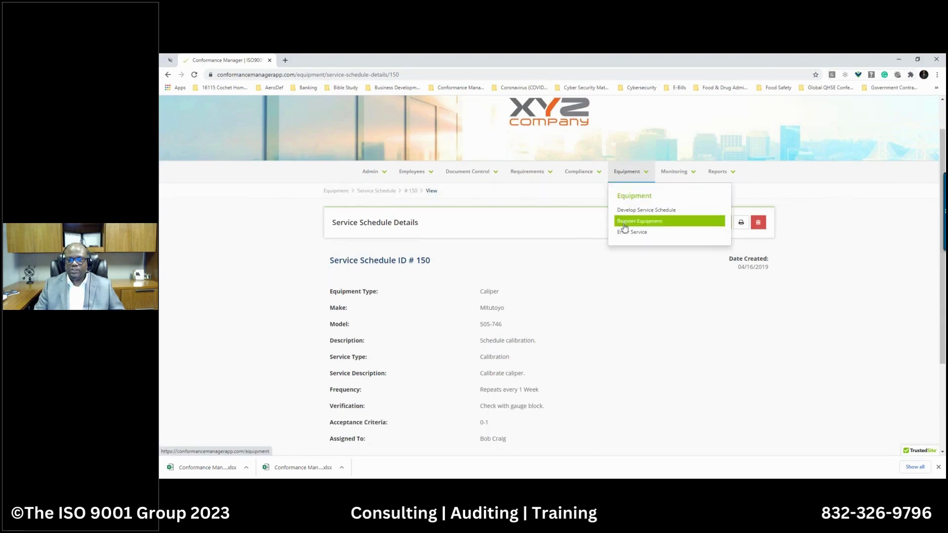
left_click(384, 192)
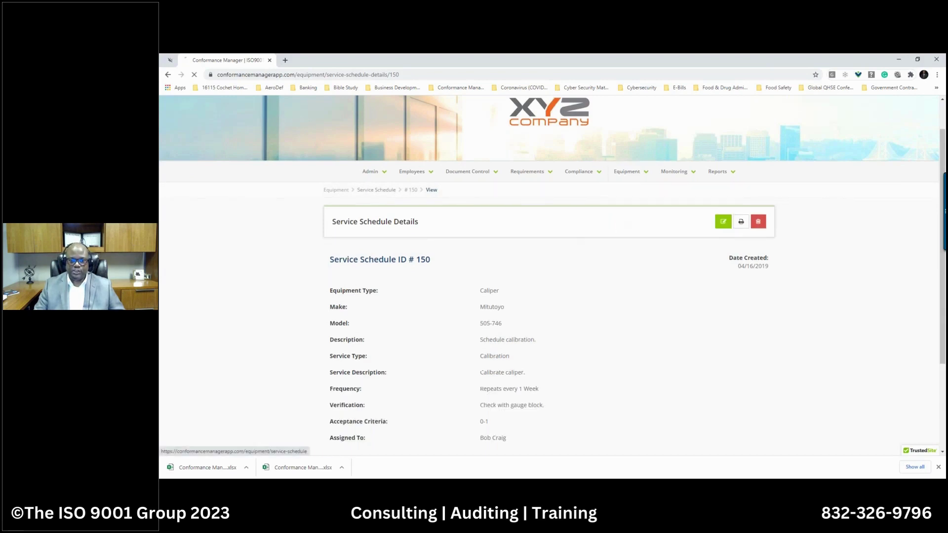
scroll(514, 328, "down", 1)
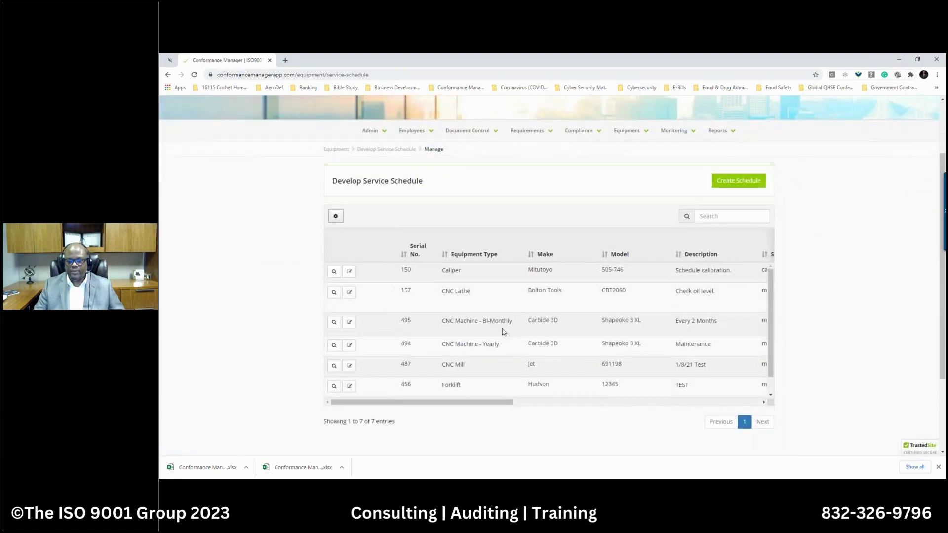
scroll(518, 356, "down", 3)
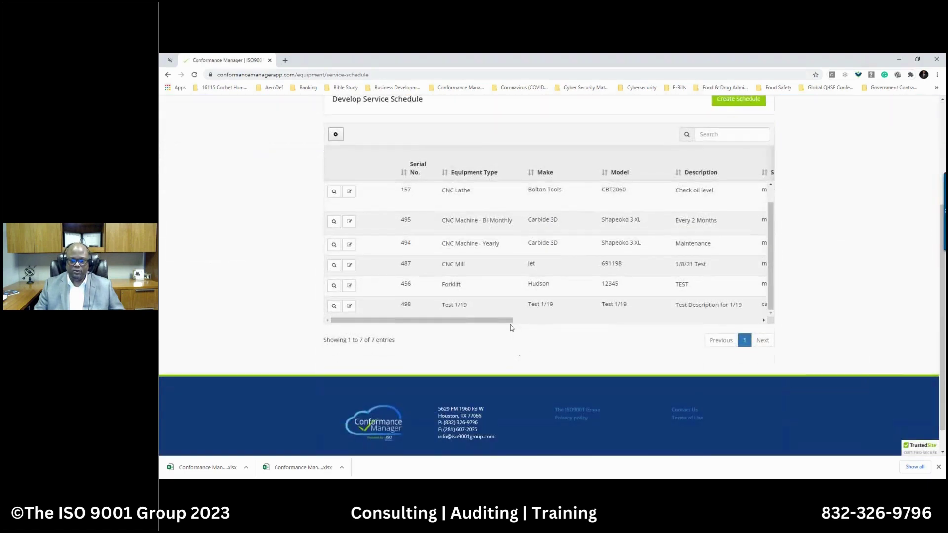
scroll(511, 323, "up", 1)
scroll(582, 290, "up", 4)
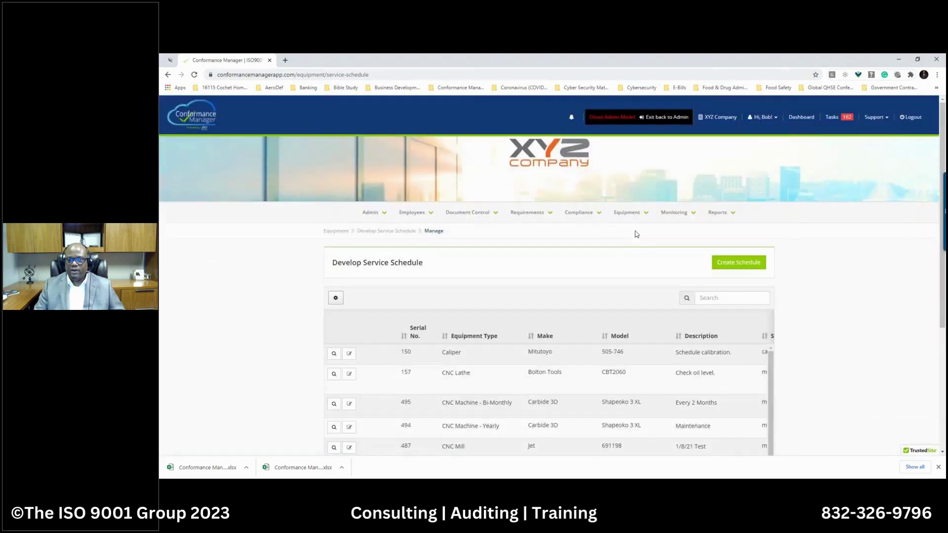
Open the Equipment Register and view the overview of the caliper with equipment ID 116.
left_click(636, 219)
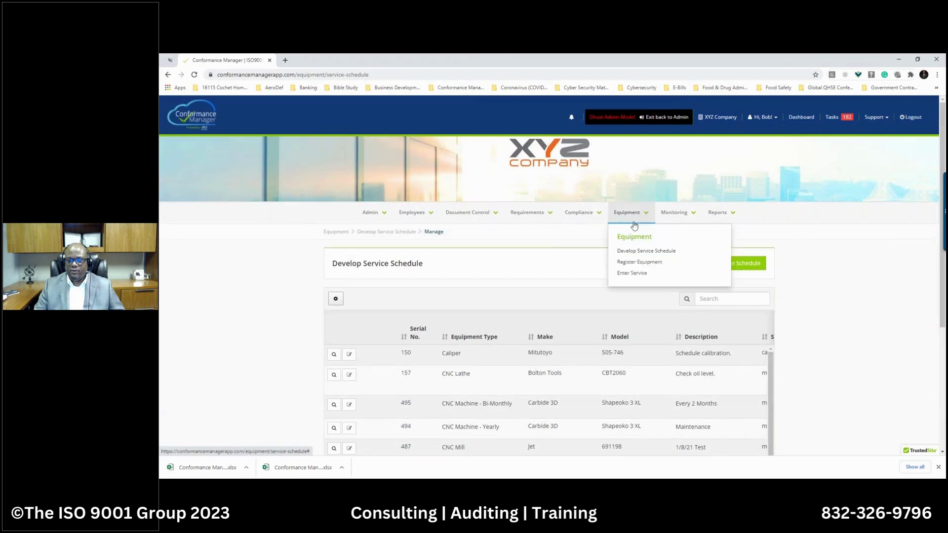
left_click(630, 264)
scroll(527, 379, "down", 5)
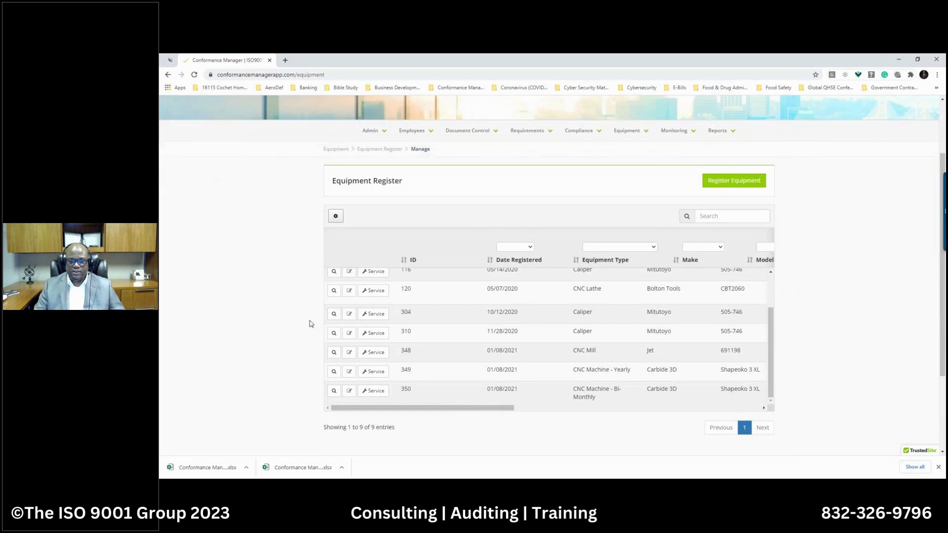
left_click(333, 271)
scroll(474, 326, "down", 2)
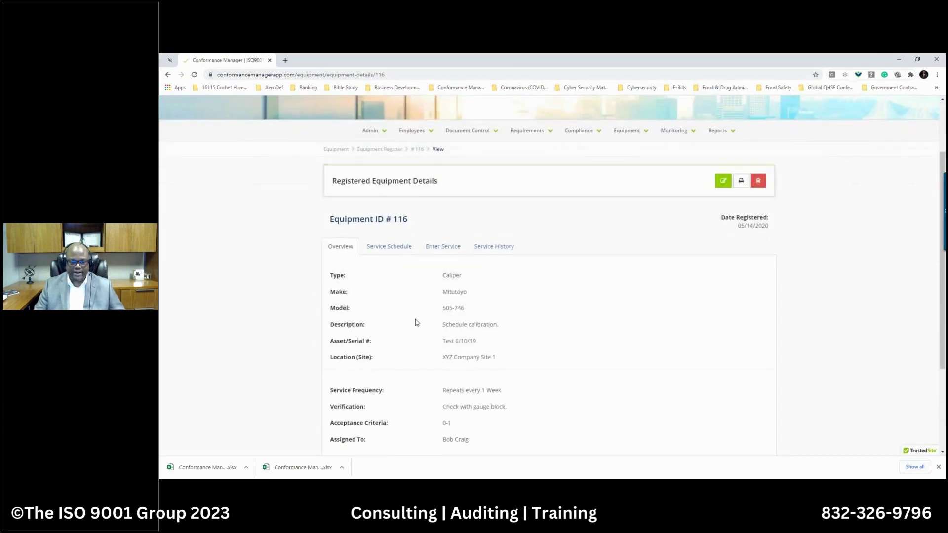
scroll(415, 321, "down", 1)
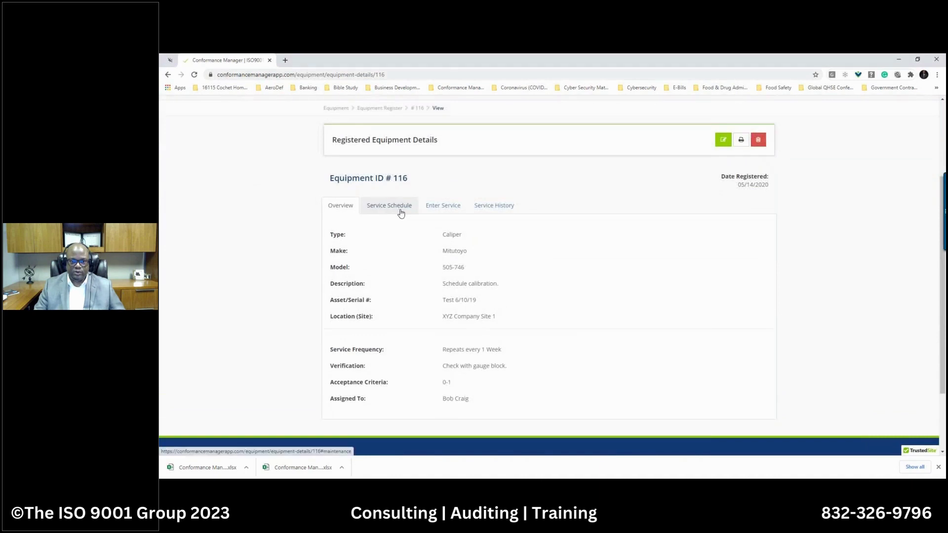
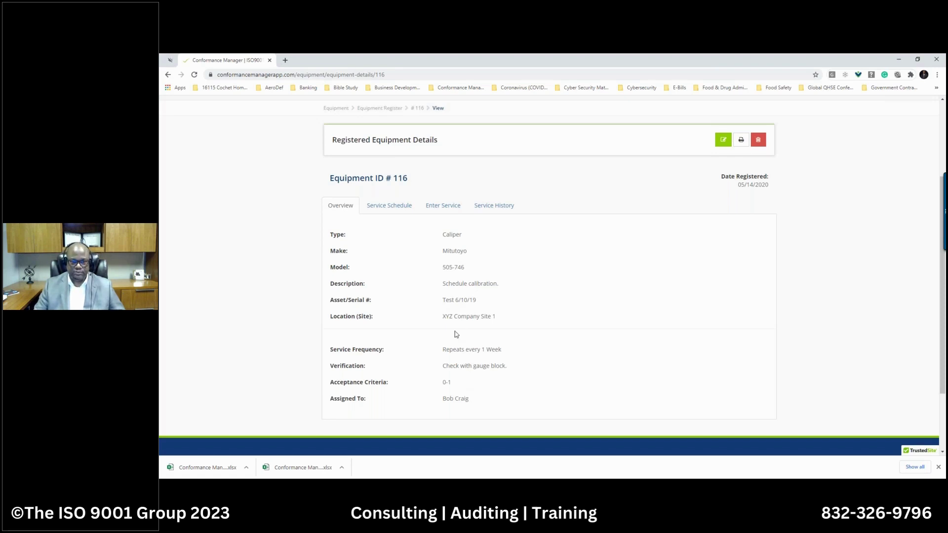
View the upcoming service schedule of equipment 116.
left_click(388, 206)
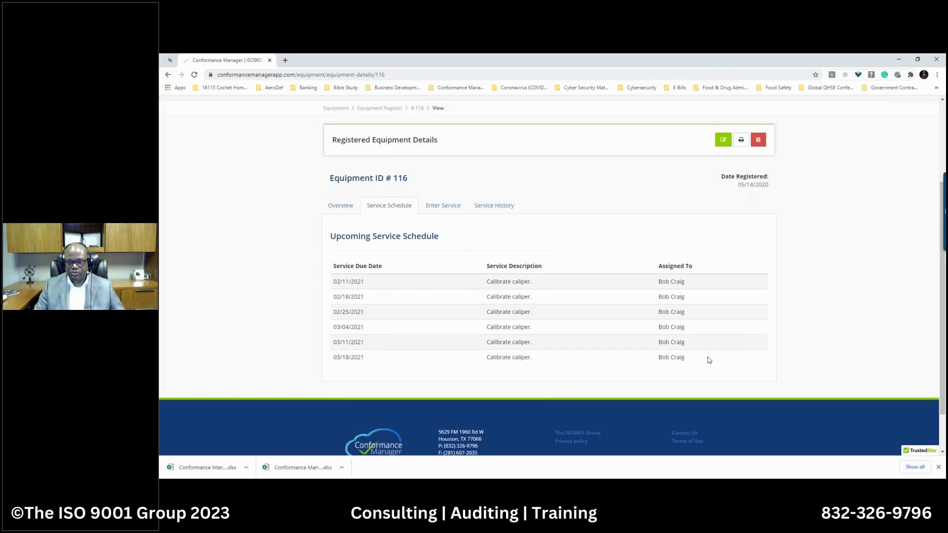
scroll(709, 360, "up", 3)
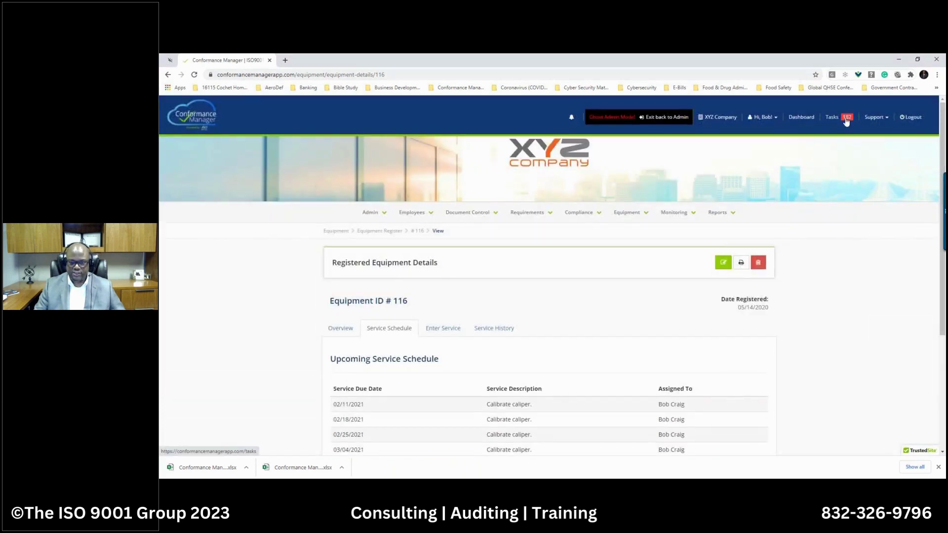
Examine equipment 116's Enter Service form, including its service date calendar, condition choices and document upload, without entering anything.
left_click(433, 331)
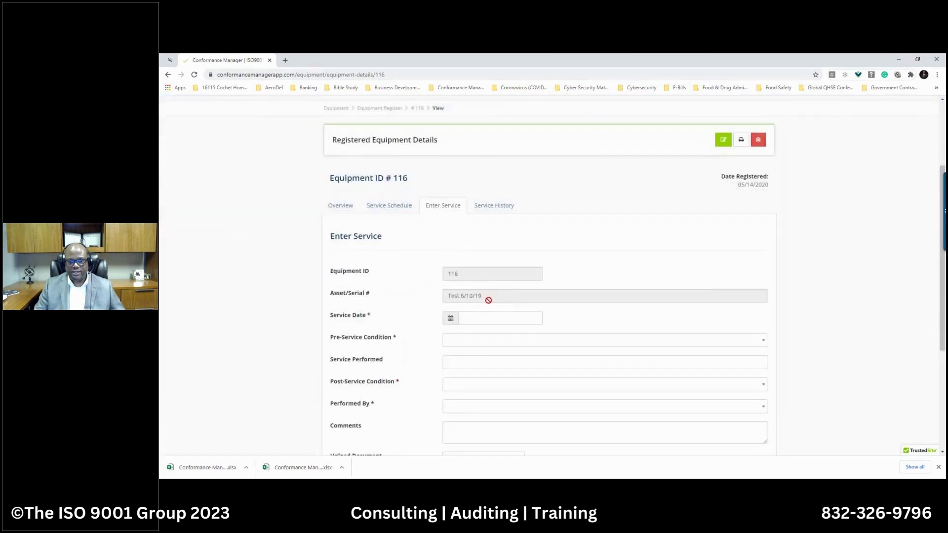
scroll(482, 291, "down", 1)
left_click(473, 280)
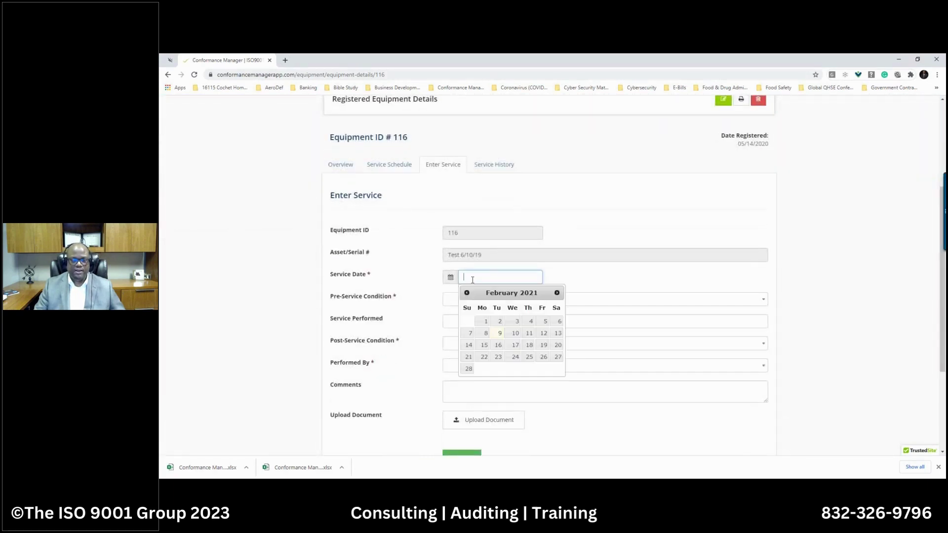
left_click(583, 300)
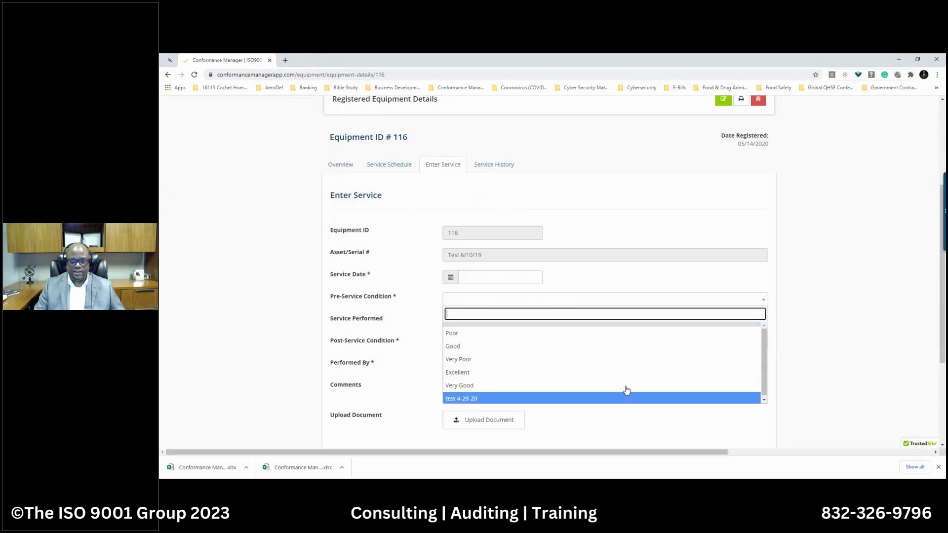
left_click(826, 319)
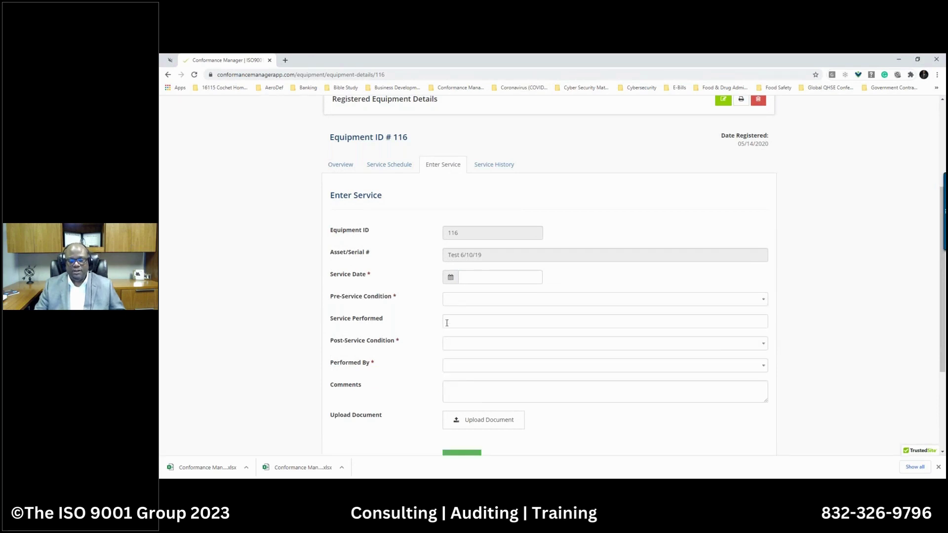
left_click(454, 342)
left_click(232, 356)
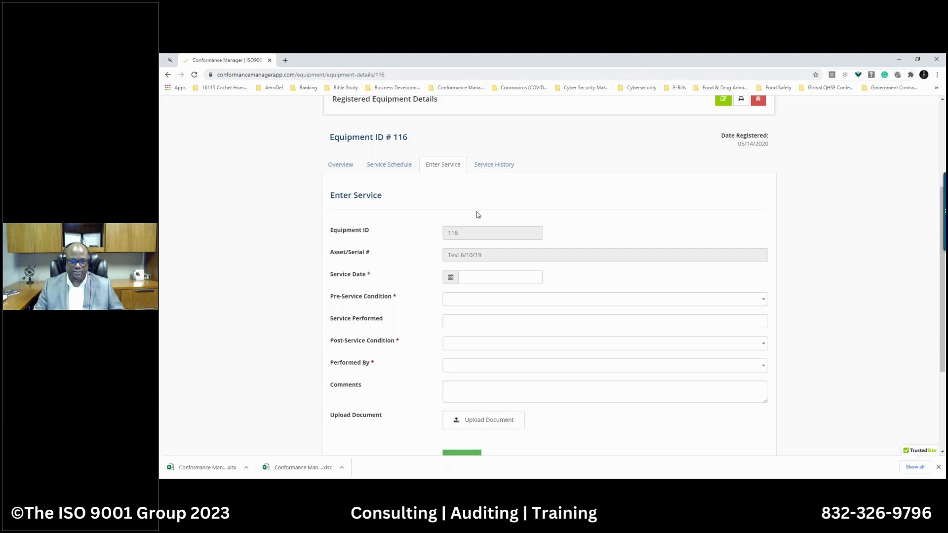
left_click(493, 422)
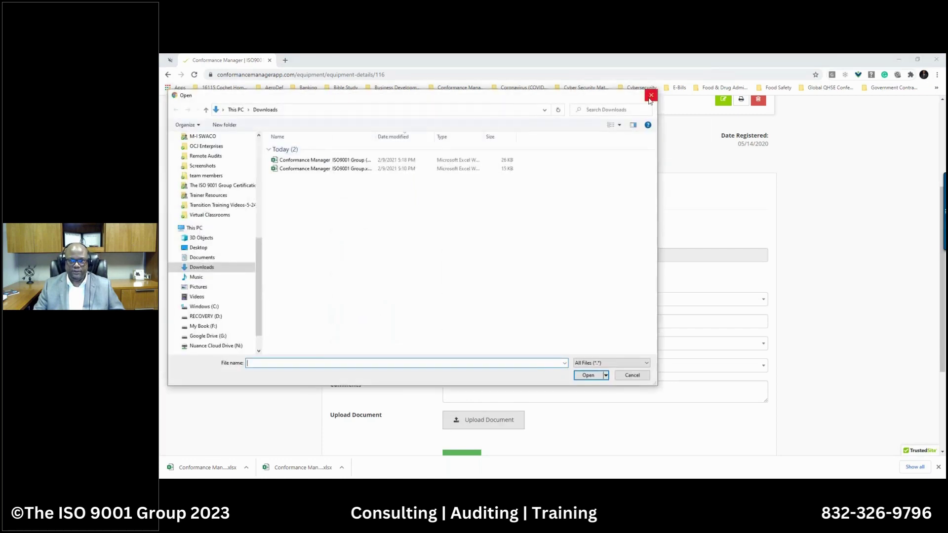
left_click(651, 94)
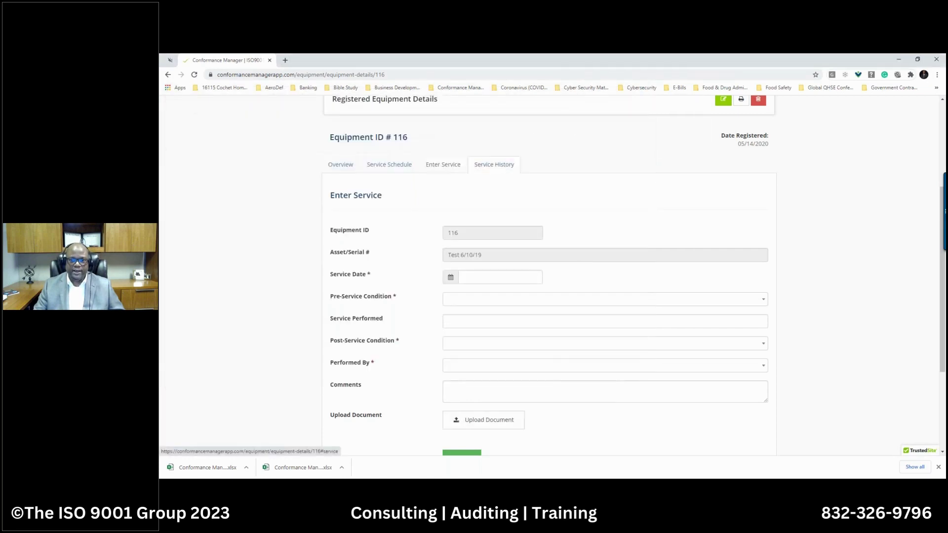
View equipment 116's service history and check the details of its 05/14/2020 service record.
left_click(493, 164)
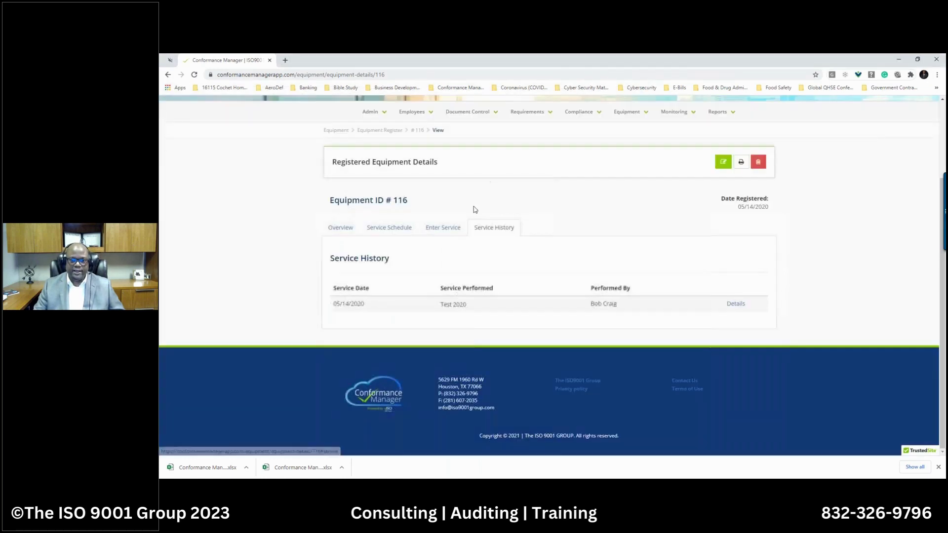
left_click(735, 304)
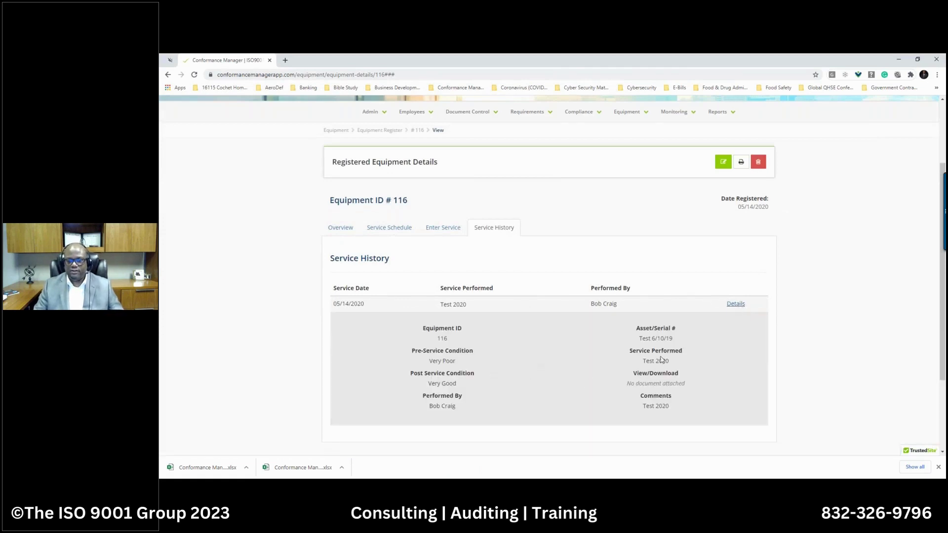
left_click(735, 305)
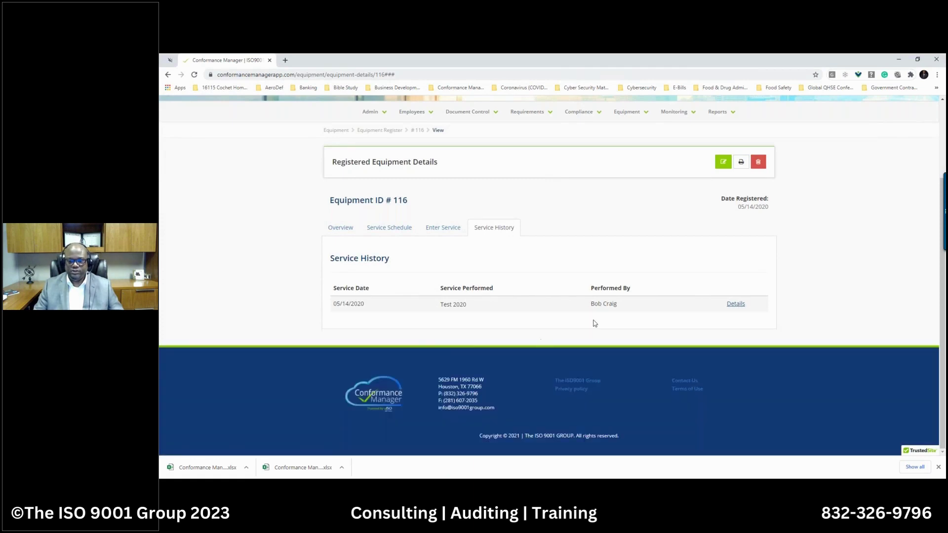
Open the print view of equipment 116's record, review it, and close it without printing.
left_click(741, 162)
left_click_drag(345, 63, 573, 96)
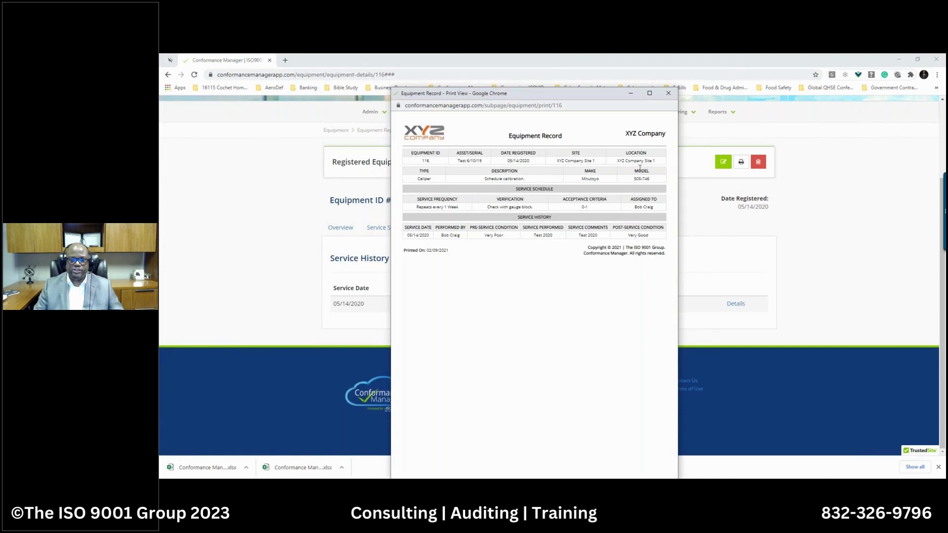
left_click(669, 94)
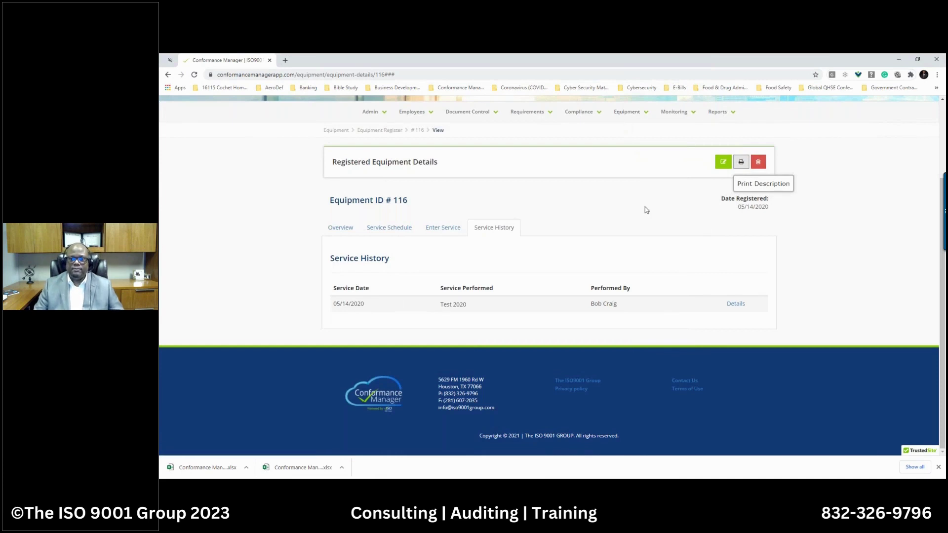
Open the quality objectives through Metric Entry and view the overview of the Customer Returns objective.
left_click(644, 116)
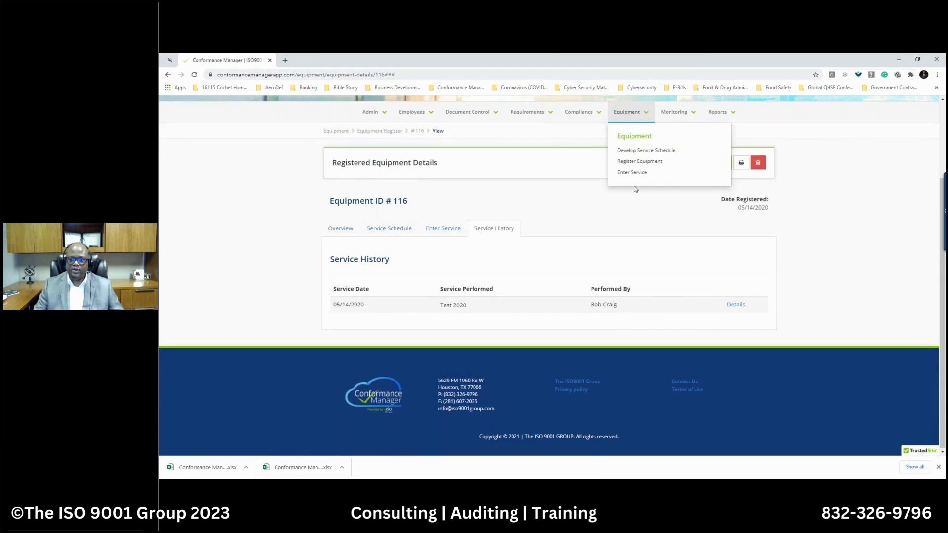
left_click(672, 113)
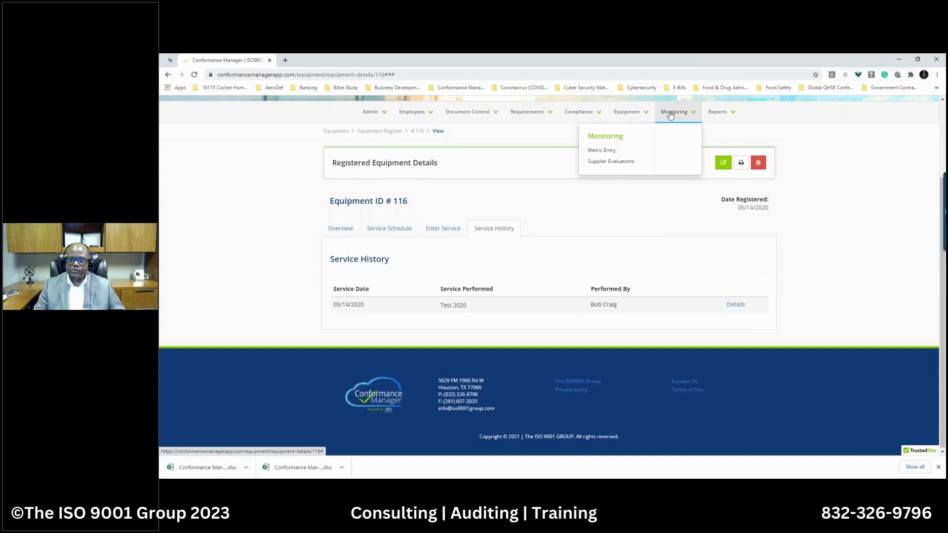
left_click(597, 151)
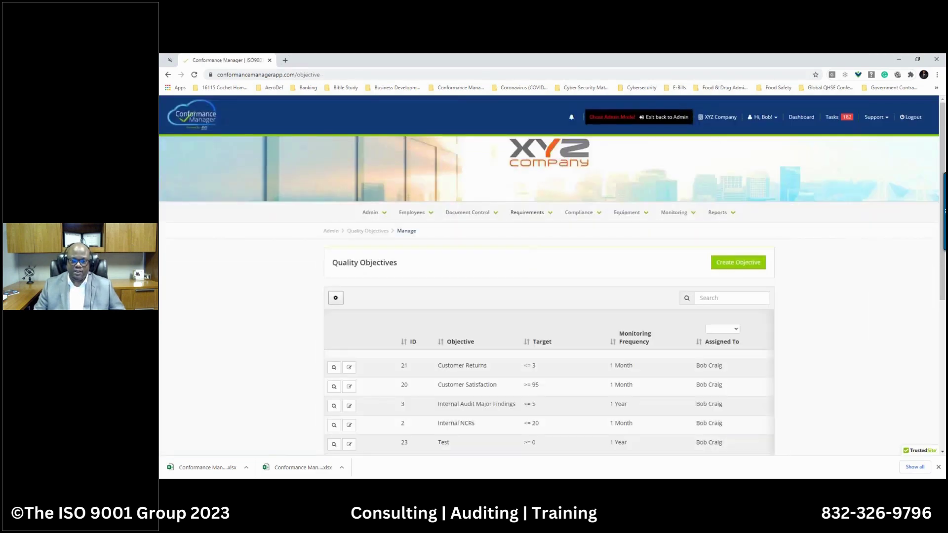
scroll(558, 303, "down", 3)
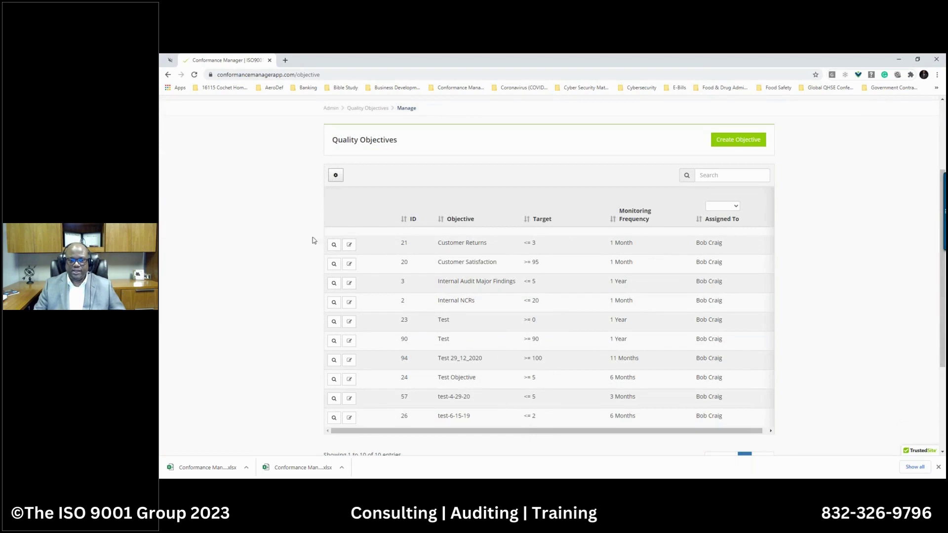
left_click(334, 245)
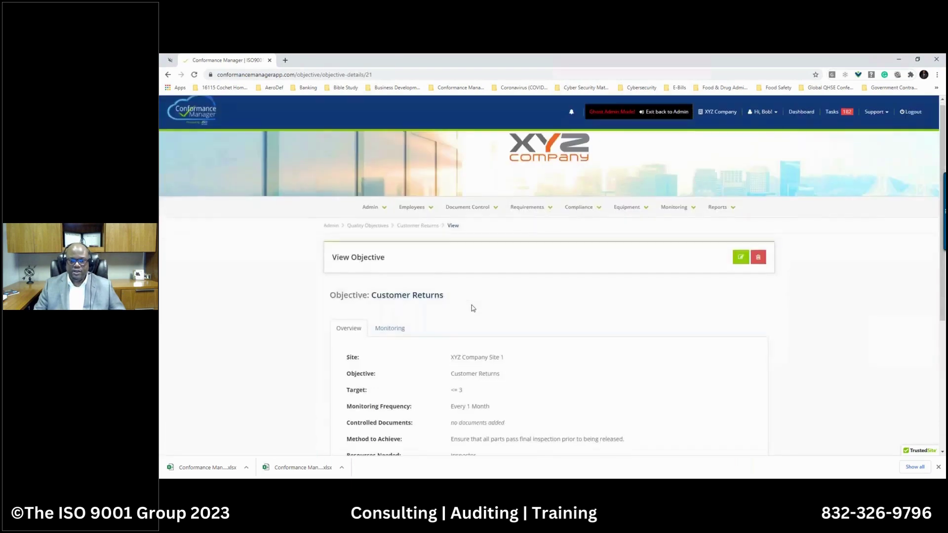
scroll(472, 308, "down", 2)
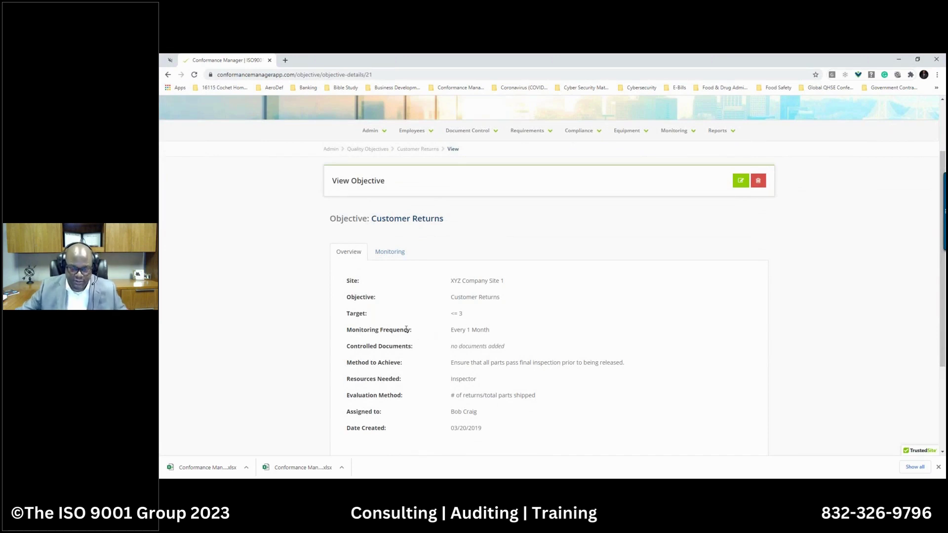
View the Customer Returns objective's measurement entry form and monitoring history.
left_click(391, 252)
scroll(442, 304, "down", 1)
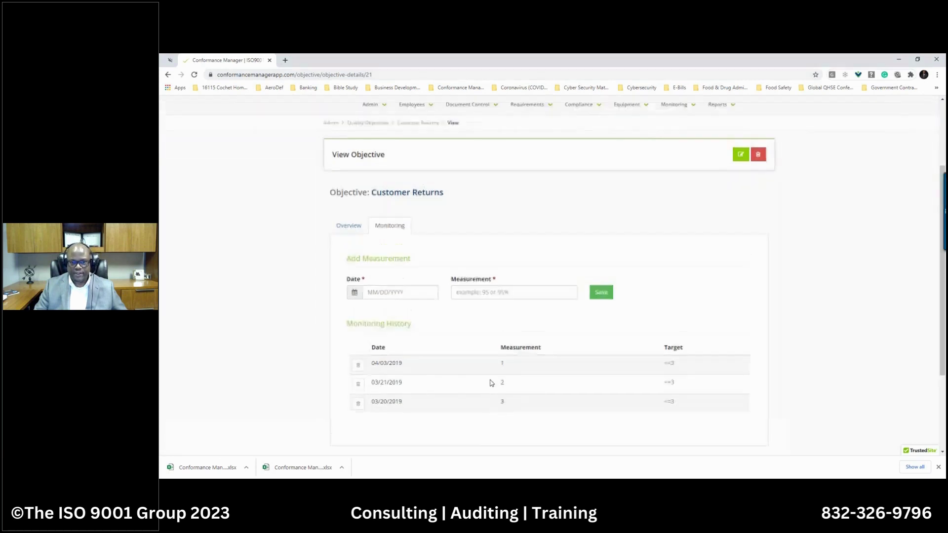
scroll(488, 383, "up", 3)
Open the Objectives Monitoring report and examine the key graph for the Customer Returns objective.
mouse_move(677, 217)
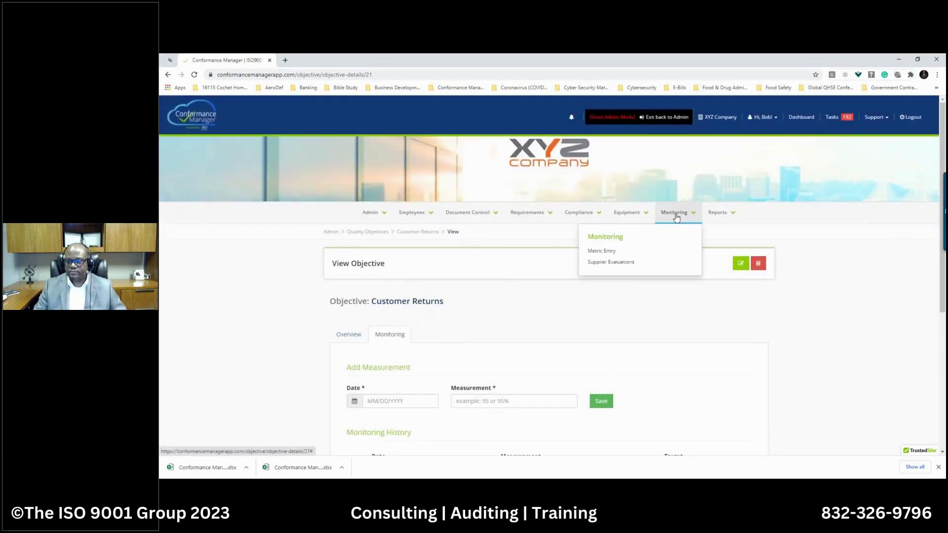
mouse_move(719, 216)
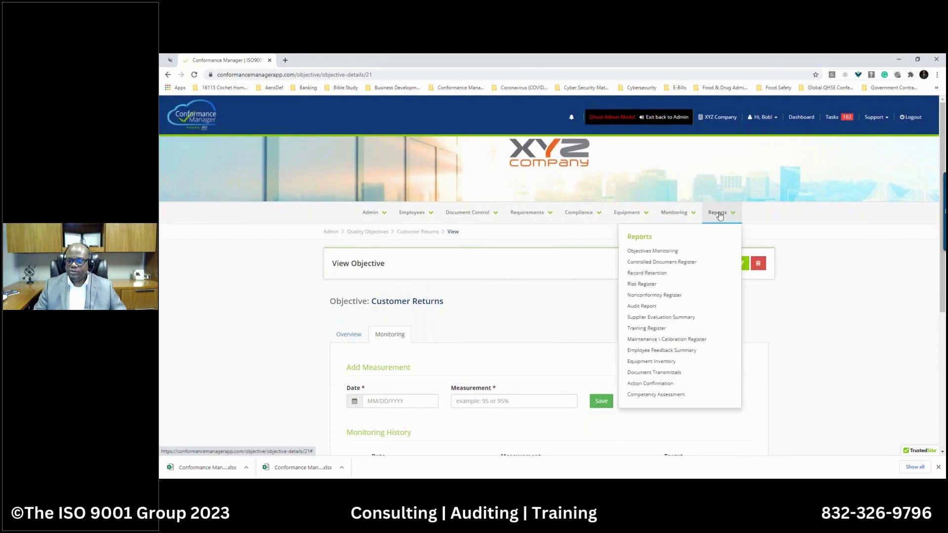
left_click(656, 252)
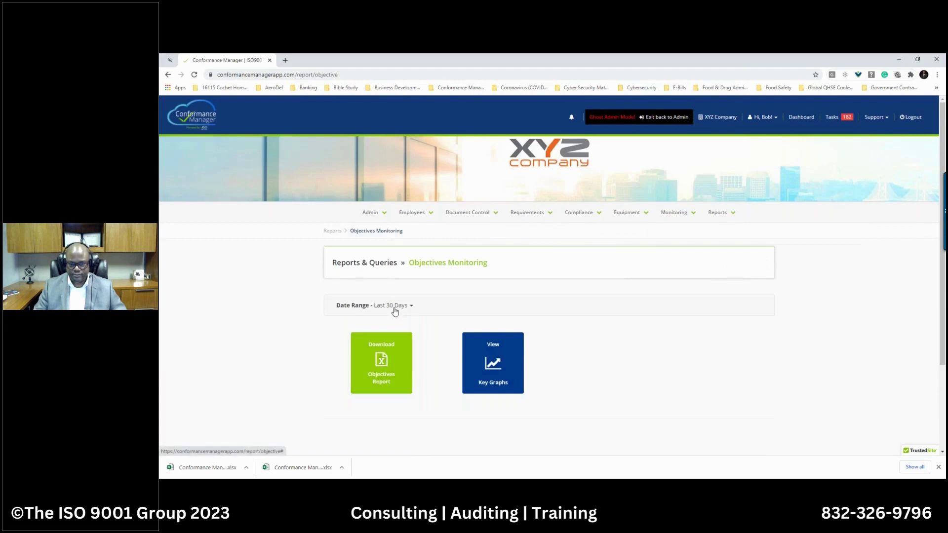
left_click(493, 348)
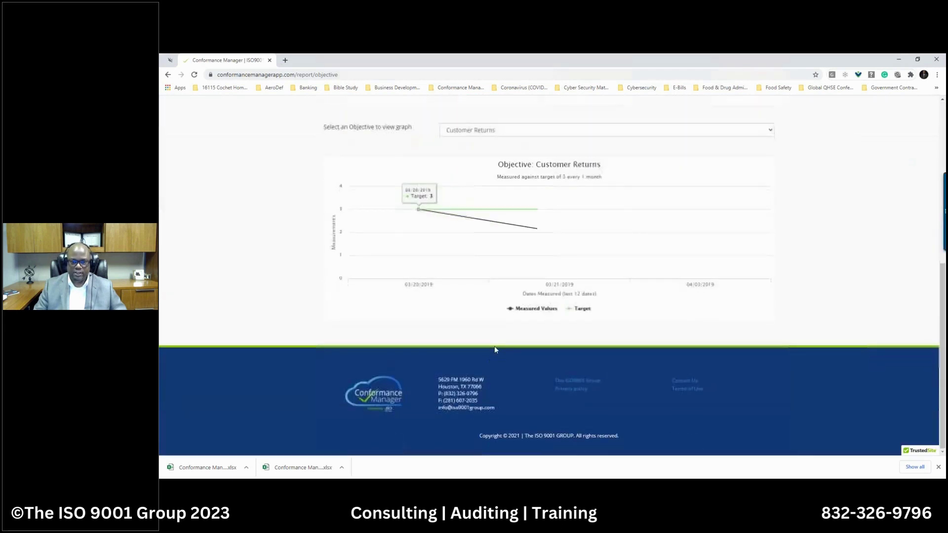
scroll(499, 297, "up", 2)
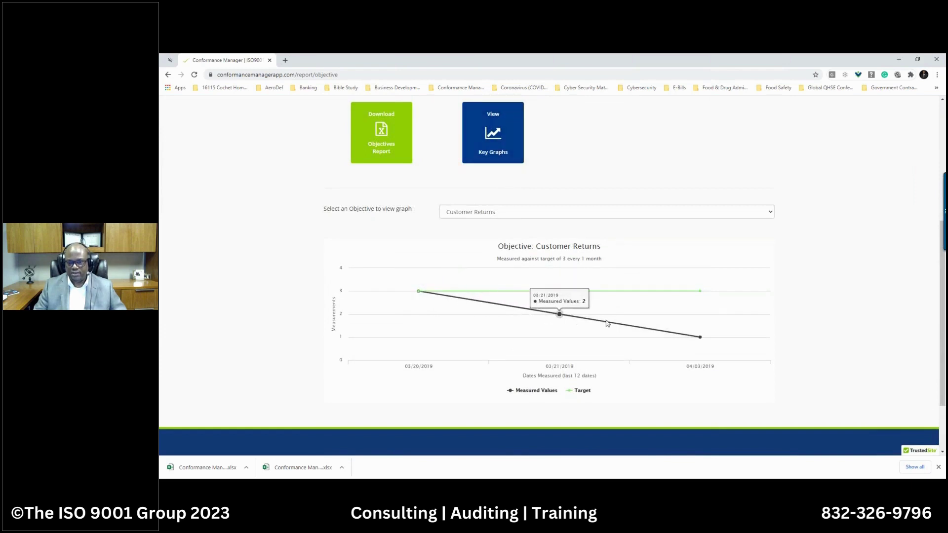
Download the objectives report for the Last 30 Days date range.
scroll(594, 300, "up", 4)
left_click(388, 239)
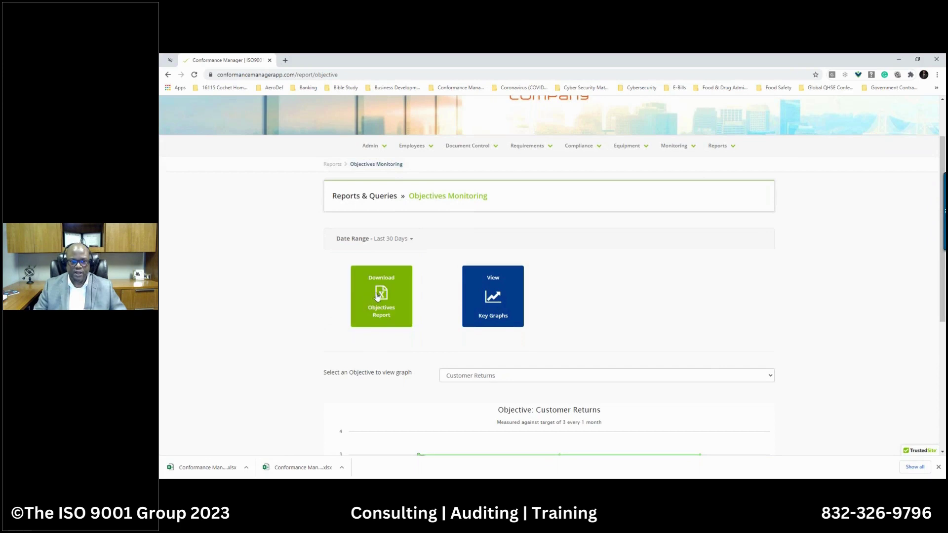
left_click(377, 297)
Open the Supplier Evaluations list and look over the registered suppliers.
mouse_move(660, 155)
left_click(611, 195)
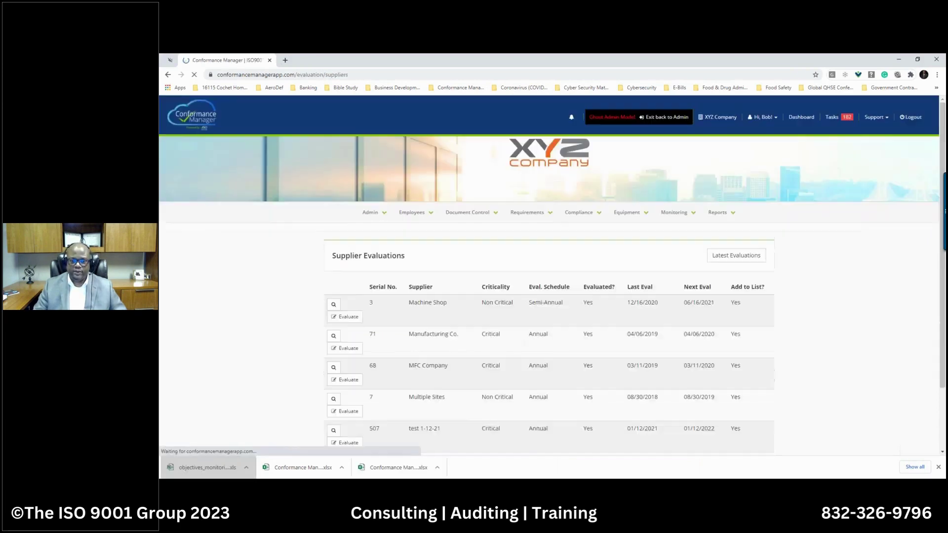
mouse_move(383, 216)
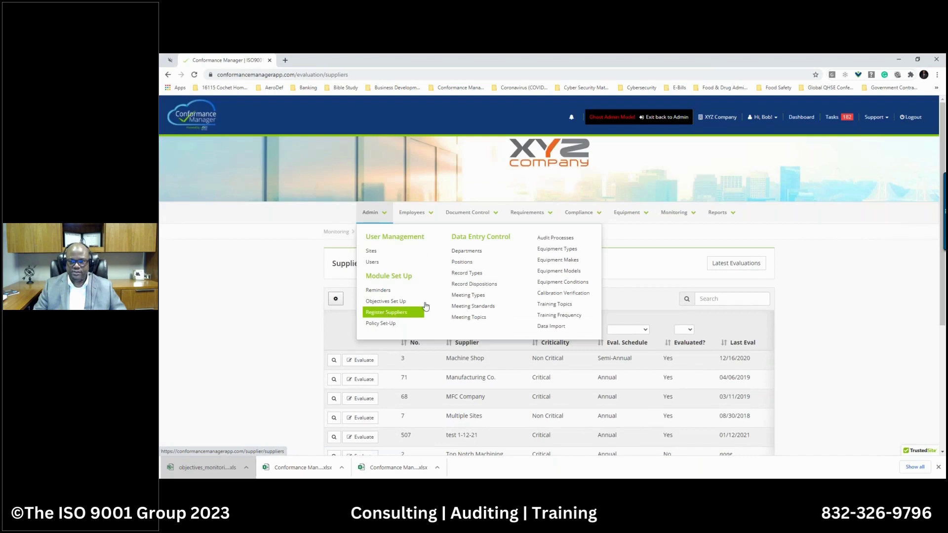
left_click(645, 214)
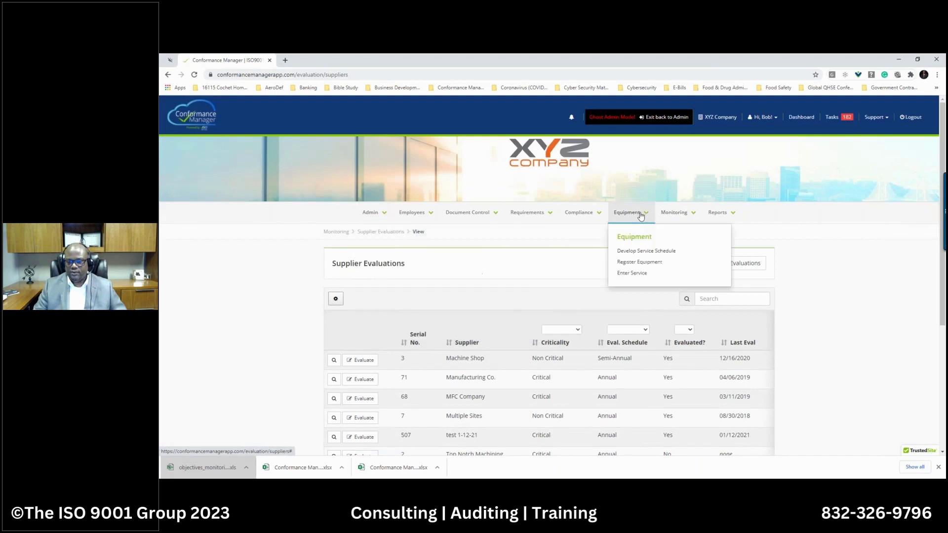
triple_click(321, 339)
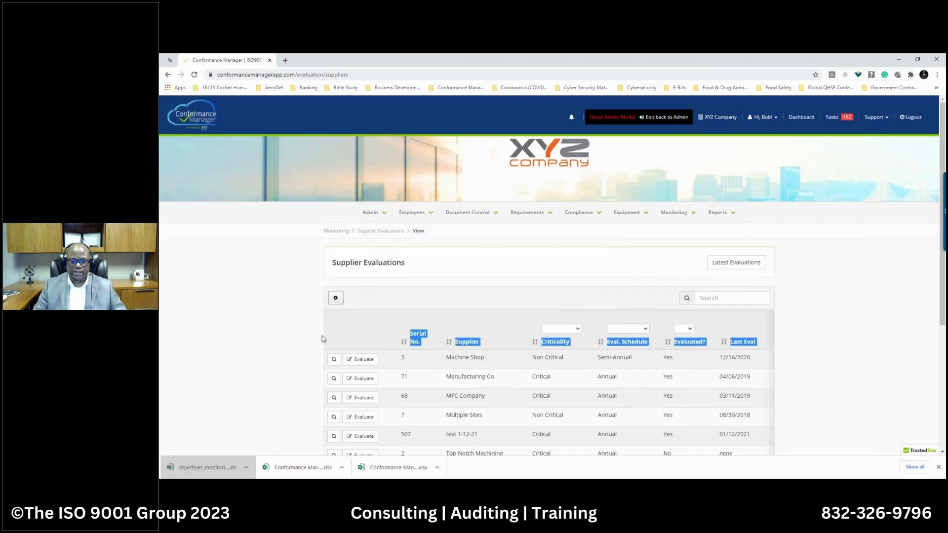
scroll(321, 339, "down", 2)
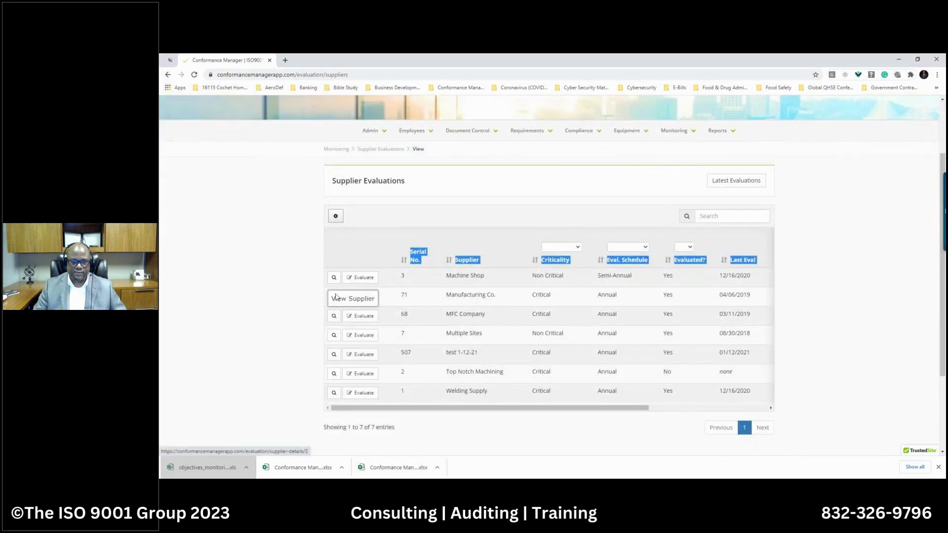
left_click(241, 380)
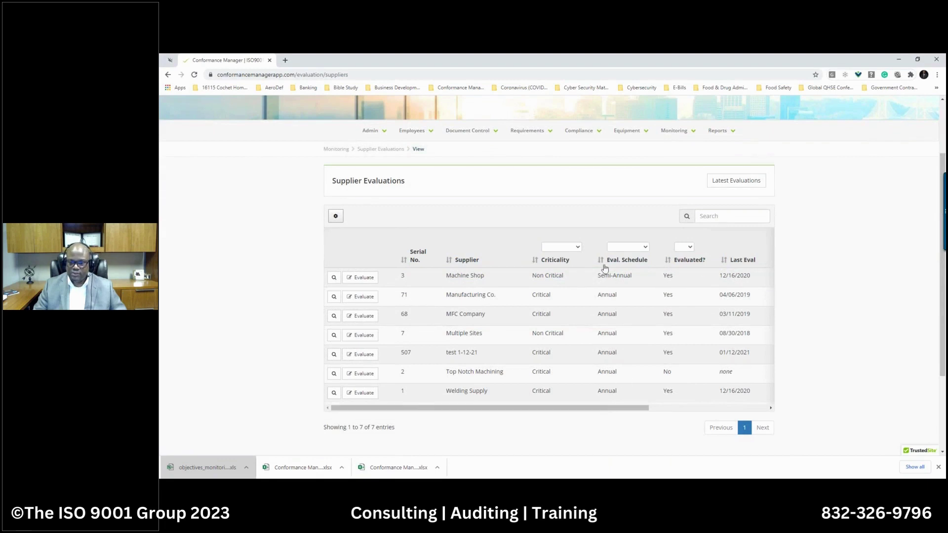
Review the suppliers' evaluation schedules, last and next evaluation dates, and approved-list status across the table's columns.
left_click_drag(614, 410, 700, 412)
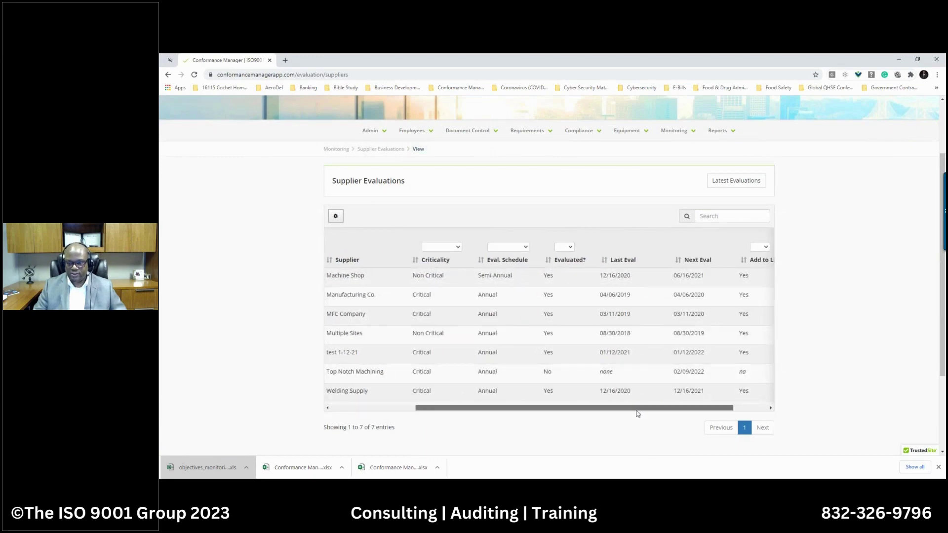
left_click_drag(636, 407, 670, 409)
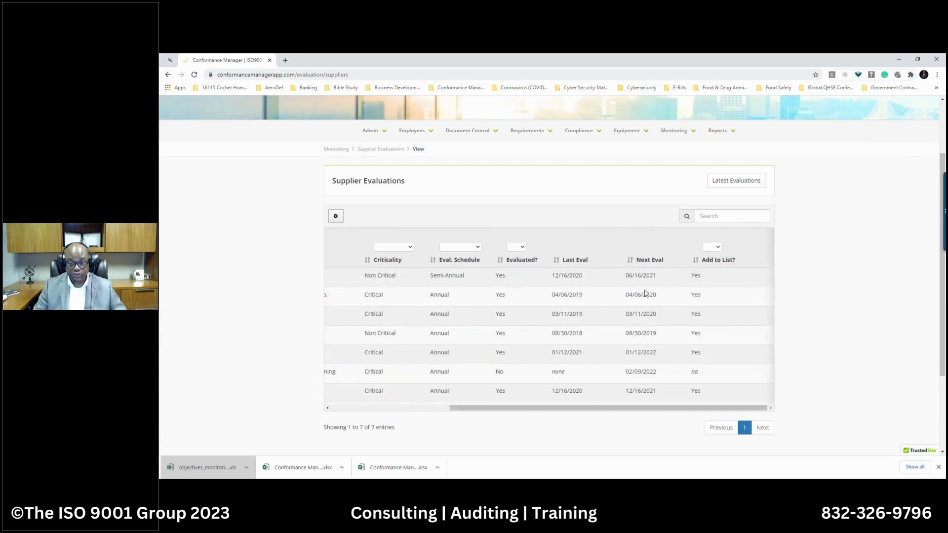
scroll(645, 293, "up", 2)
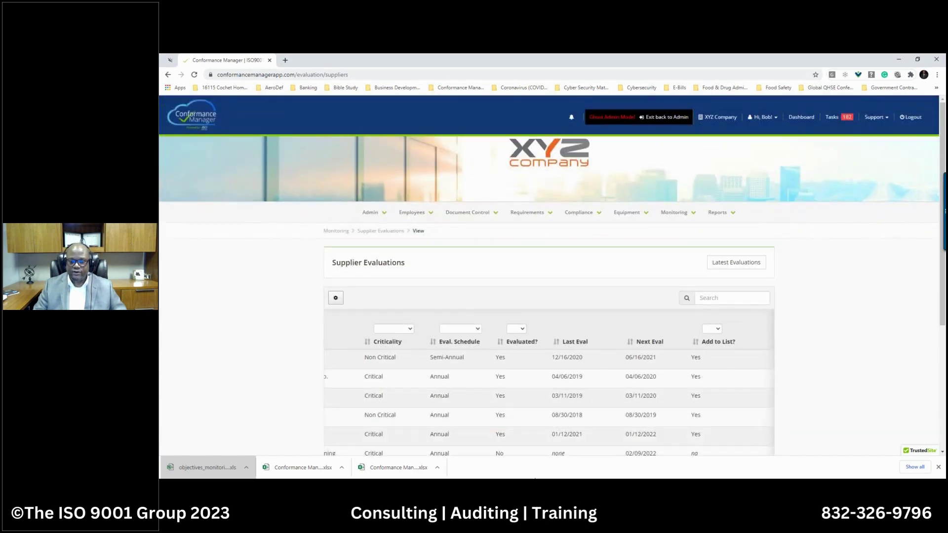
scroll(541, 423, "down", 3)
left_click_drag(558, 370, 439, 371)
scroll(601, 366, "up", 3)
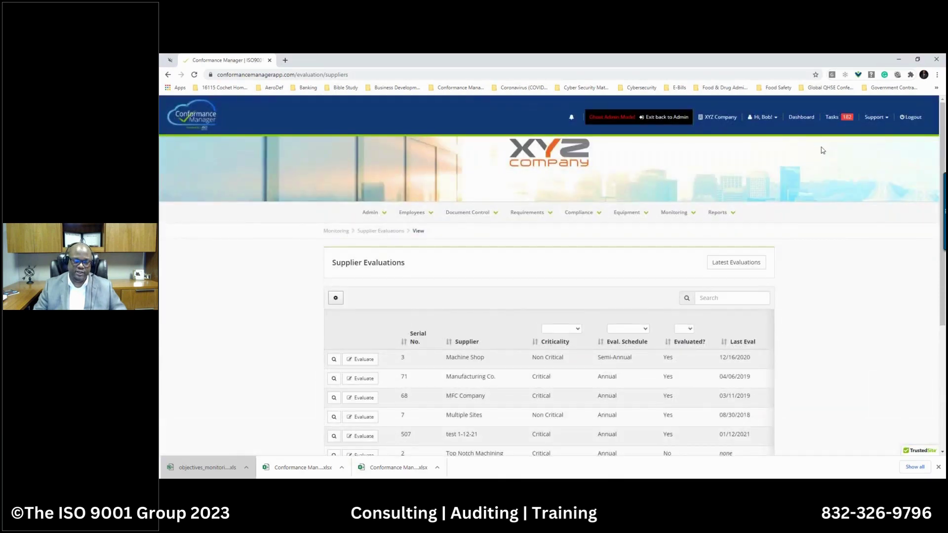
Open the Machine Shop supplier and read through its profile, from company information to the evaluation details.
left_click(334, 360)
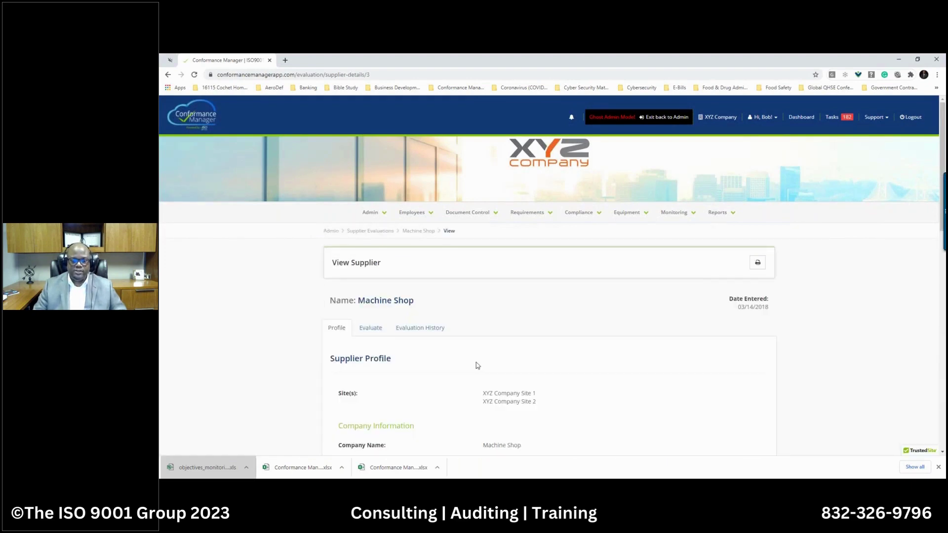
scroll(477, 364, "down", 1)
scroll(477, 366, "down", 3)
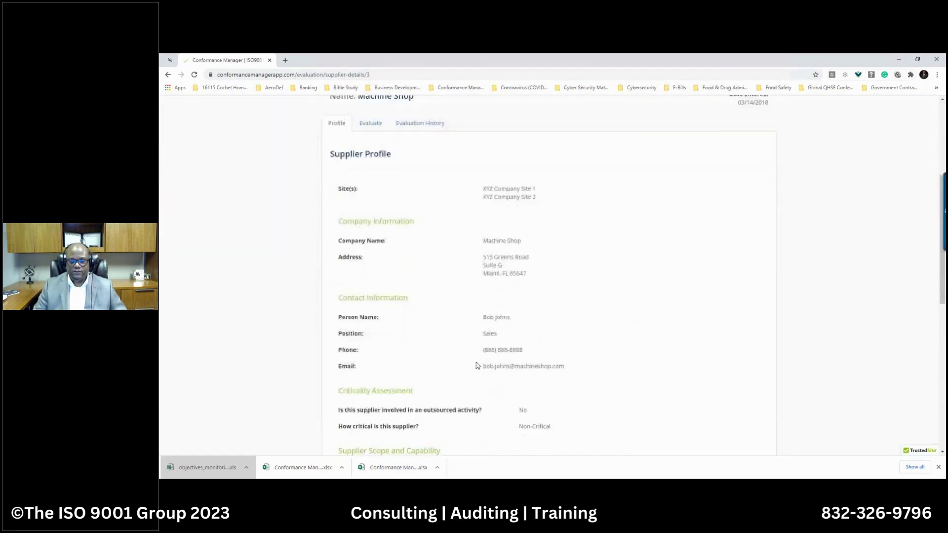
scroll(477, 366, "down", 3)
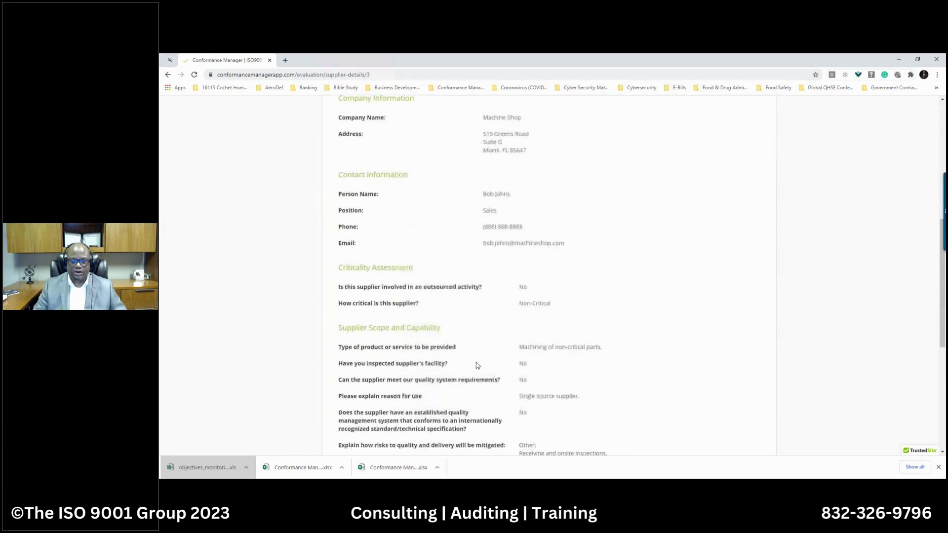
scroll(478, 365, "down", 3)
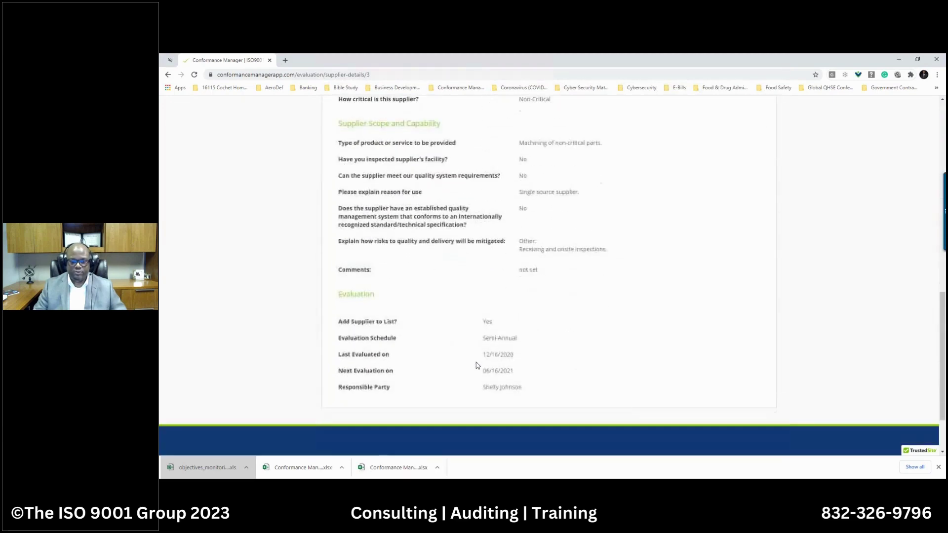
scroll(477, 364, "up", 10)
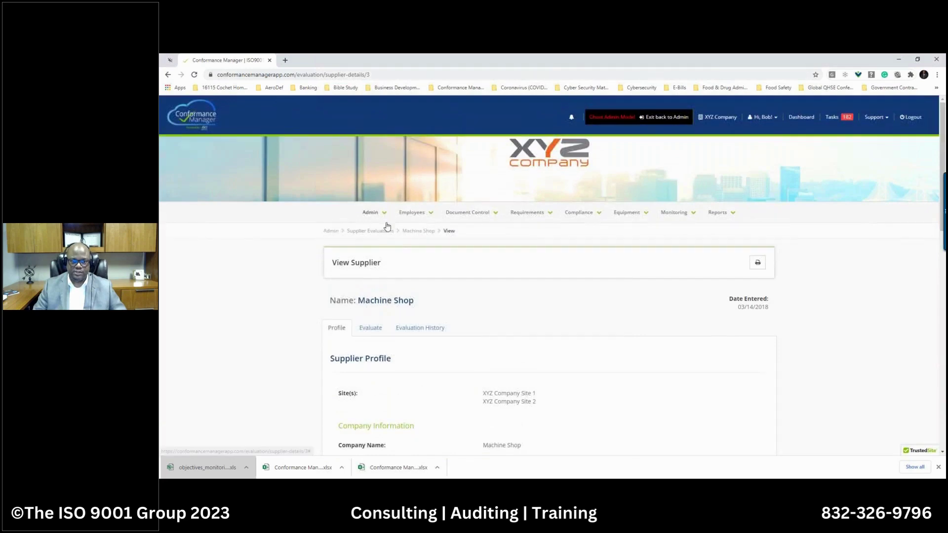
Open the Machine Shop supplier's evaluation form and grade question 1 as Very Good(4) and question 2 as Excellent(5).
left_click(385, 213)
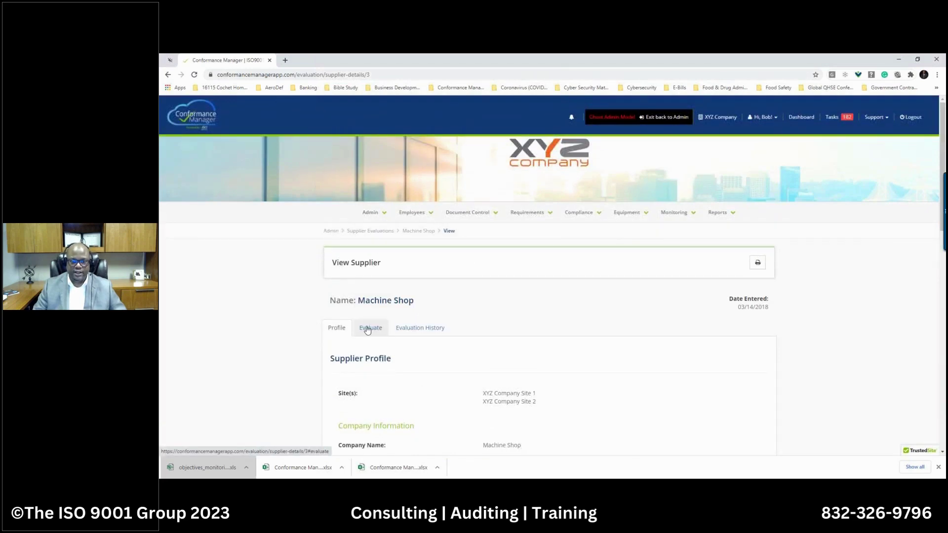
left_click(366, 330)
scroll(376, 327, "down", 3)
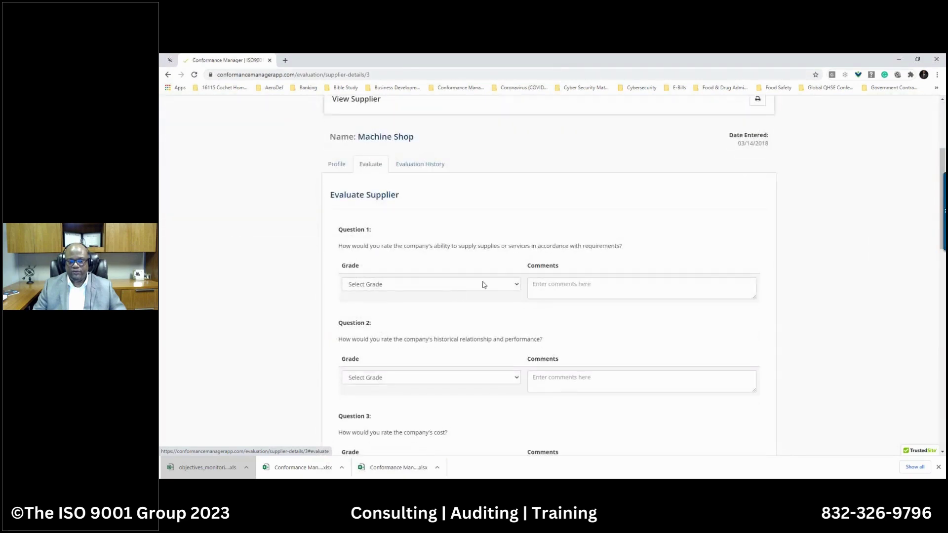
left_click(504, 286)
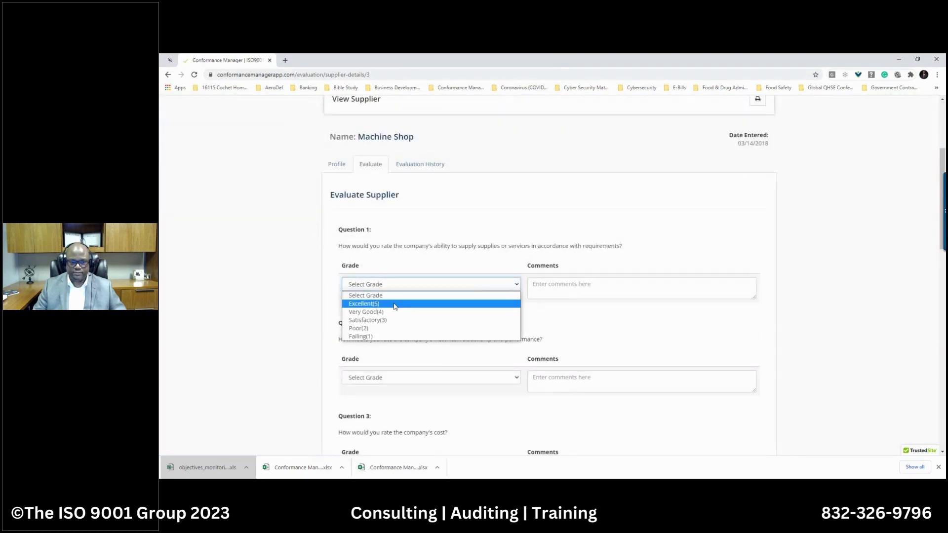
left_click(370, 253)
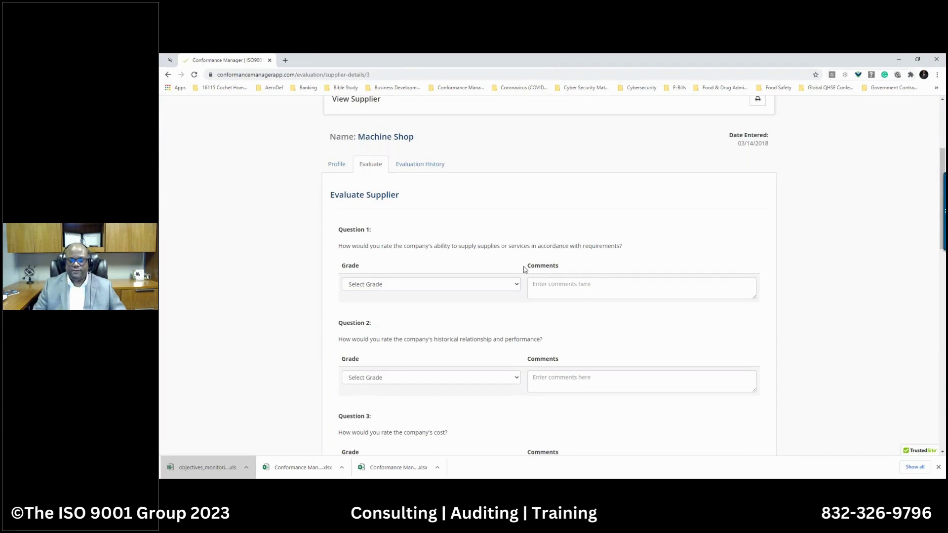
left_click(516, 285)
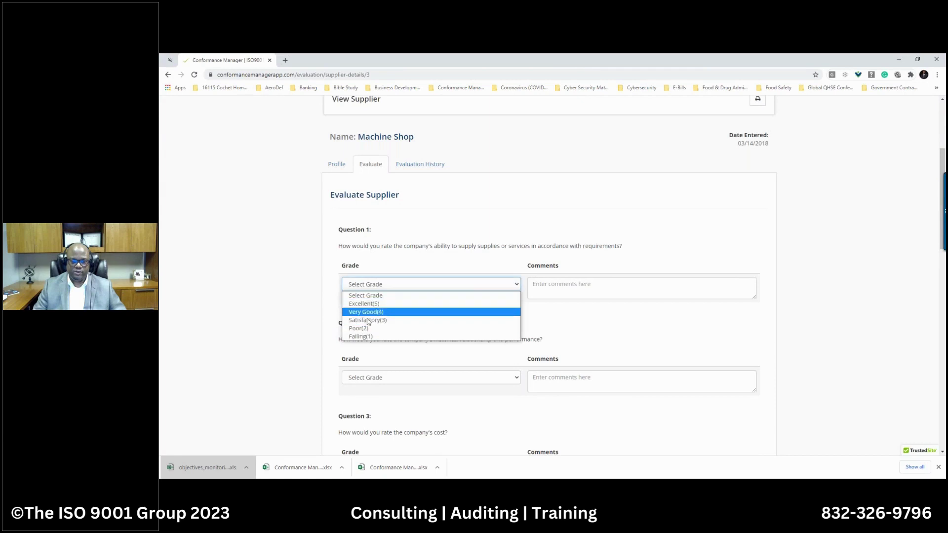
left_click(367, 312)
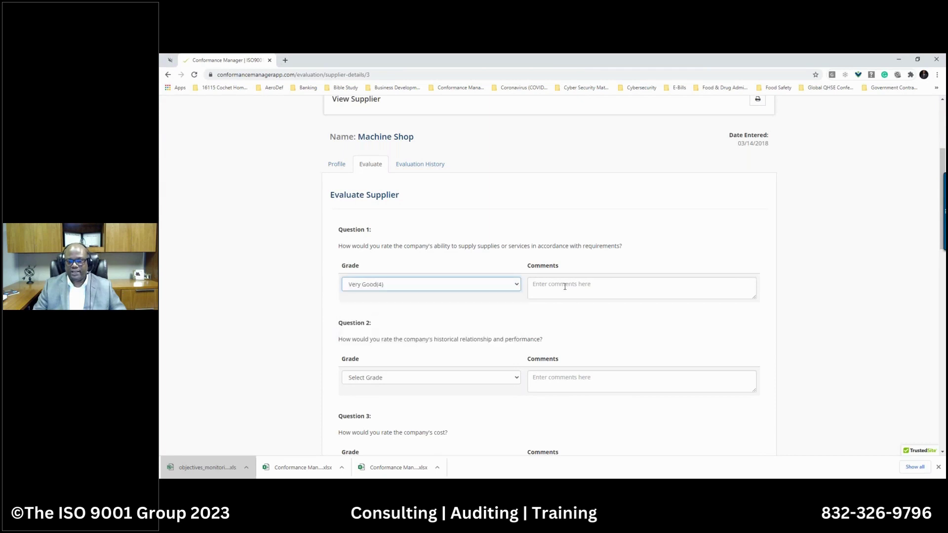
left_click(451, 380)
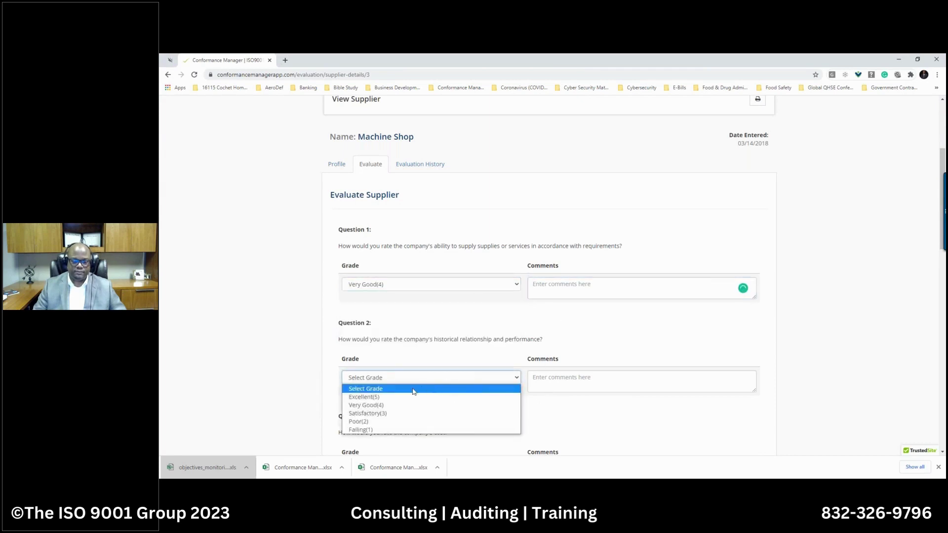
left_click(386, 398)
scroll(424, 398, "down", 5)
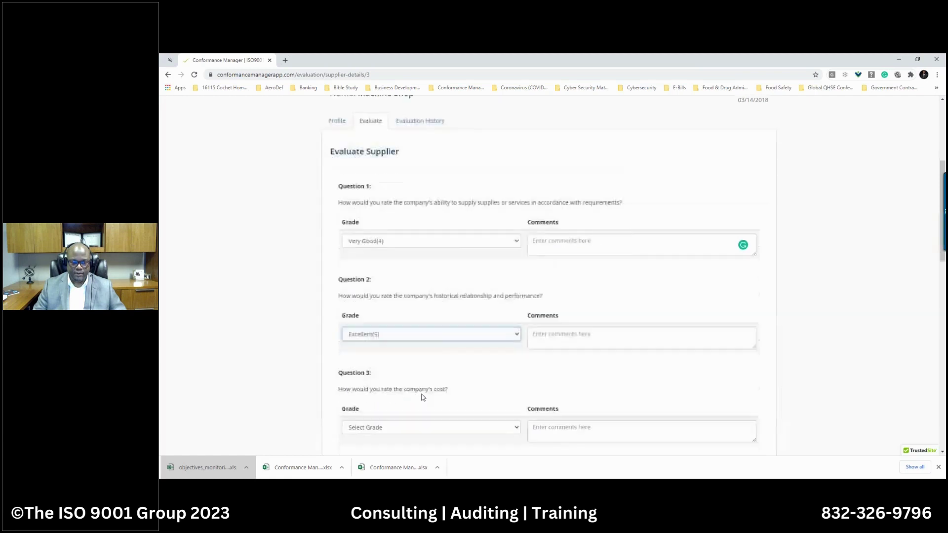
Set the nonconformity report requirement to Yes in the evaluation's conclusion and check the Add to supplier list and Completed By options.
scroll(422, 394, "down", 5)
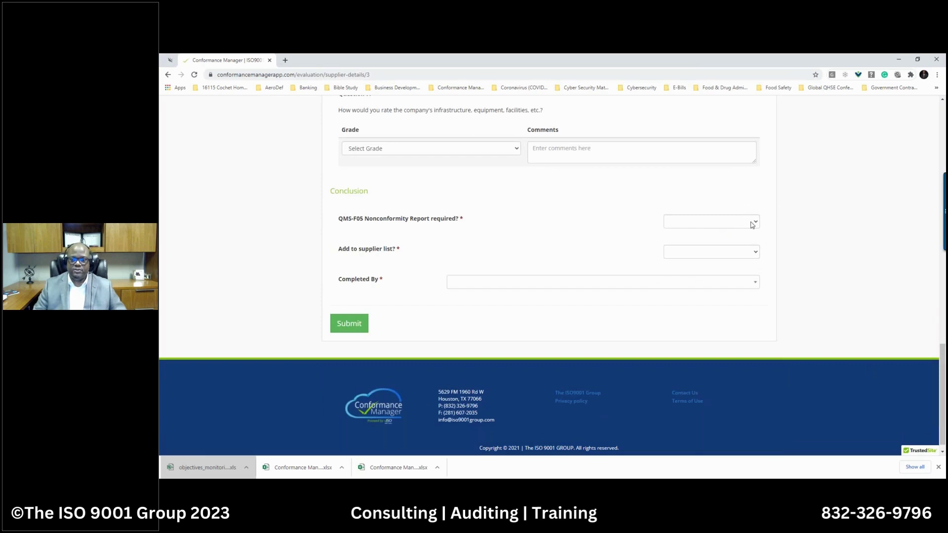
left_click(752, 225)
left_click(701, 241)
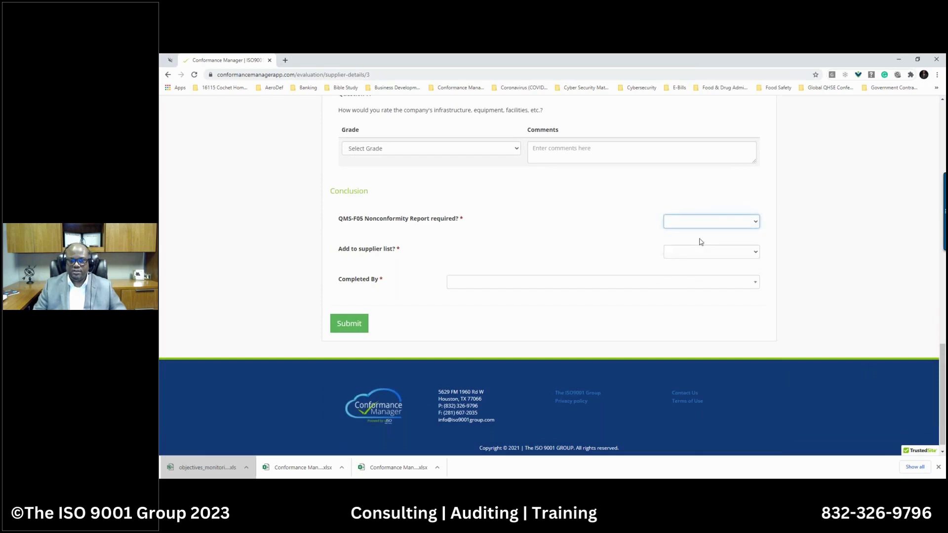
left_click(757, 224)
left_click(731, 300)
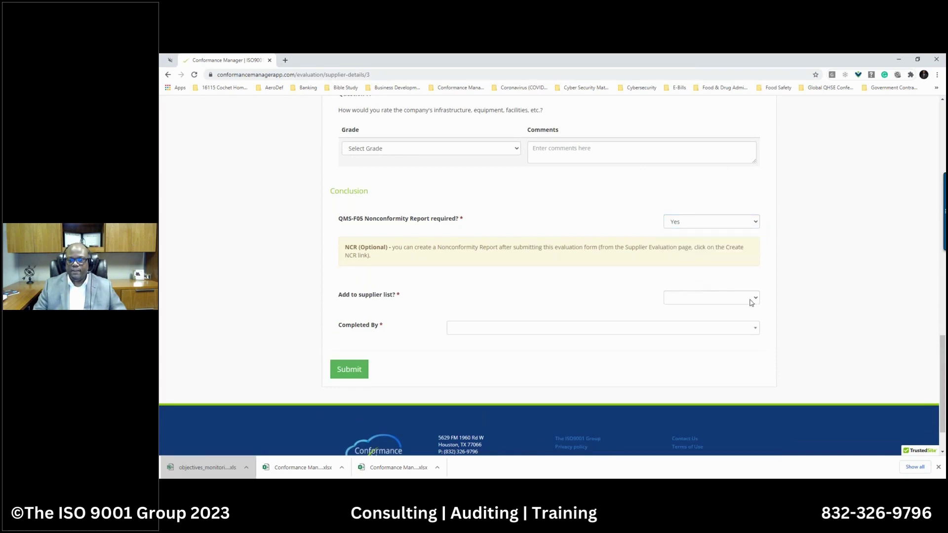
left_click(745, 298)
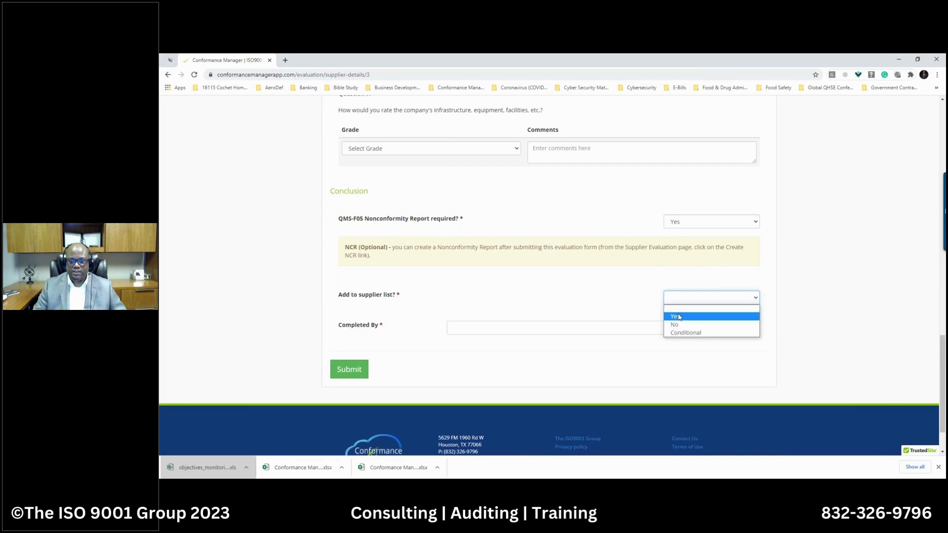
left_click(511, 329)
left_click(511, 329)
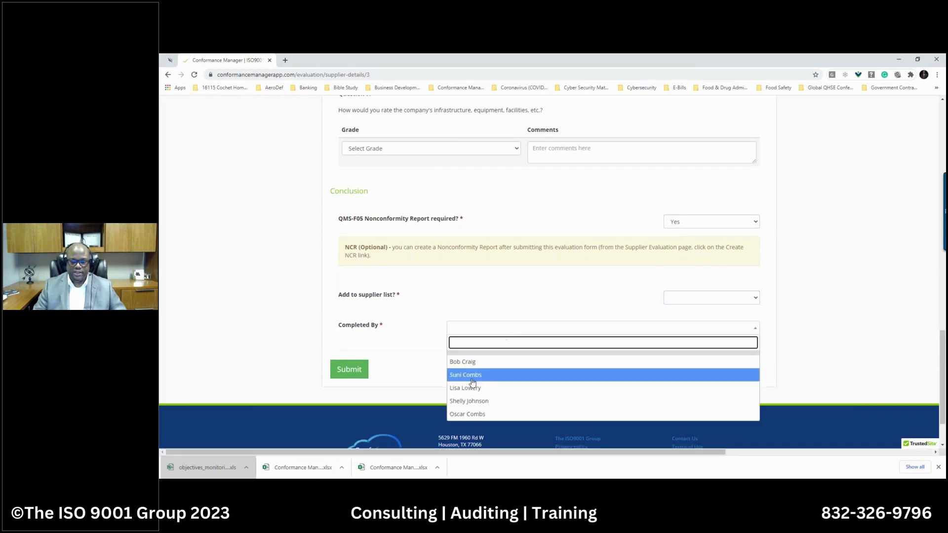
Open the print view of the Machine Shop supplier profile, read through it and close it.
scroll(552, 351, "up", 10)
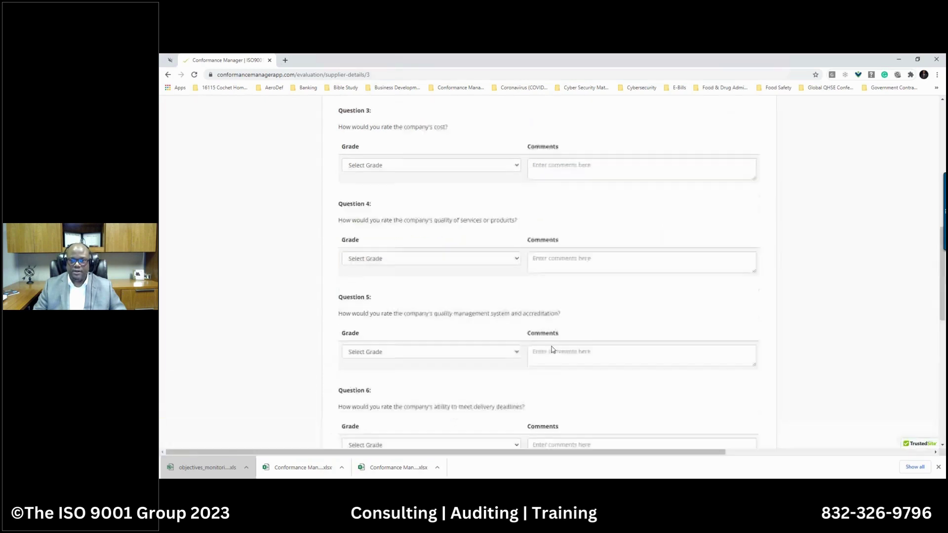
scroll(553, 350, "up", 10)
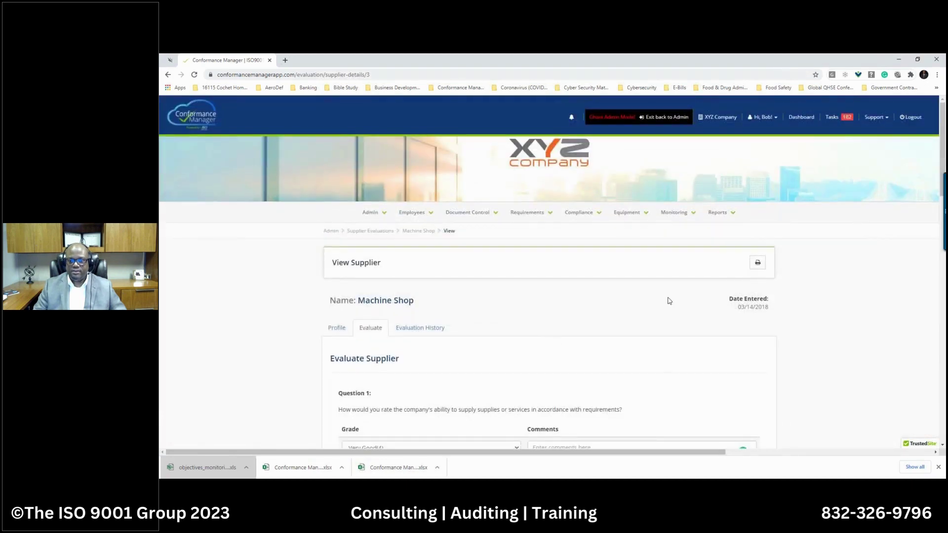
scroll(566, 330, "down", 2)
left_click(758, 181)
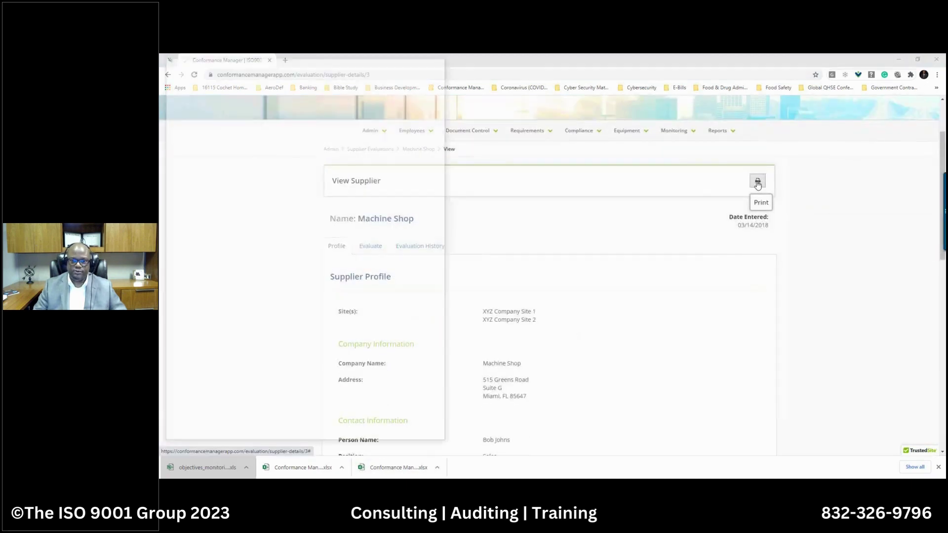
left_click_drag(358, 62, 596, 84)
scroll(570, 206, "down", 3)
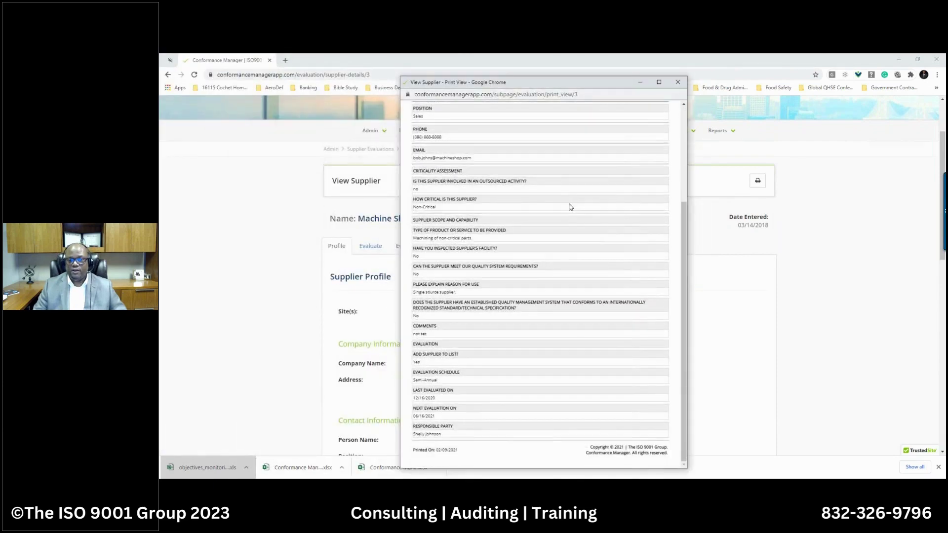
scroll(571, 206, "up", 4)
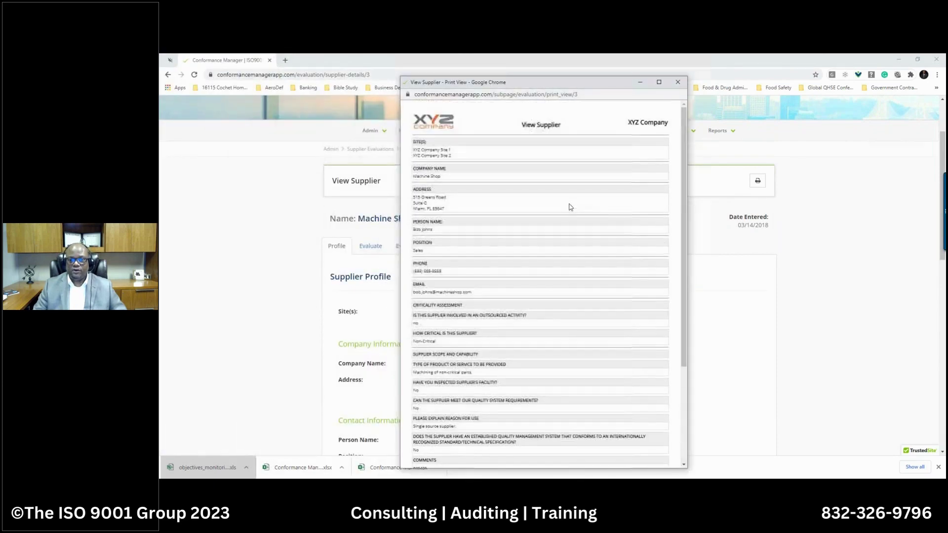
left_click(679, 83)
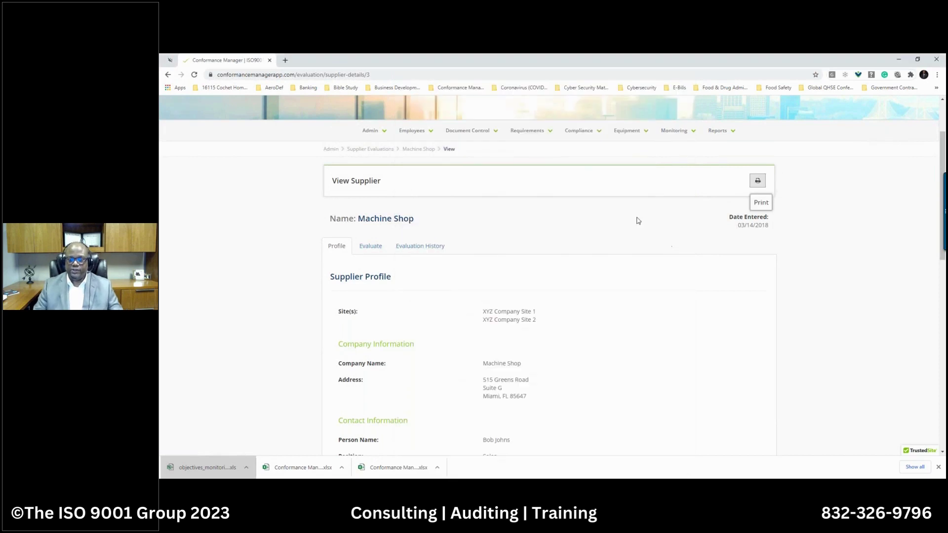
Return to the Supplier Evaluations list and look over the suppliers, along with the available Monitoring modules.
left_click(385, 150)
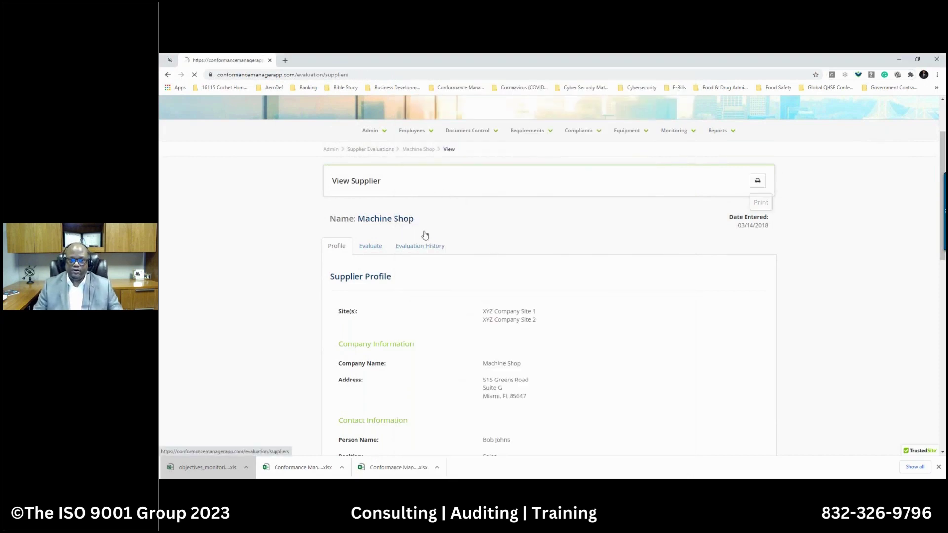
scroll(334, 316, "down", 3)
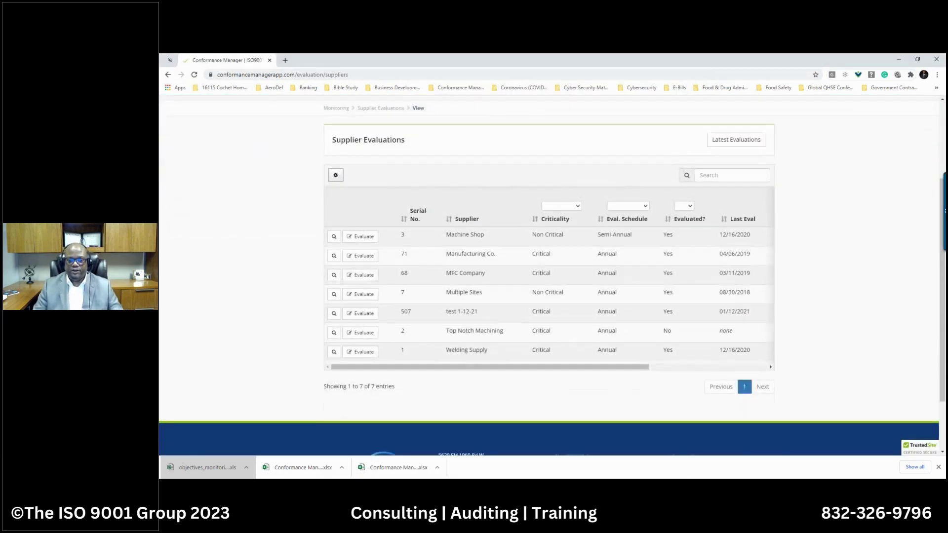
scroll(612, 331, "down", 1)
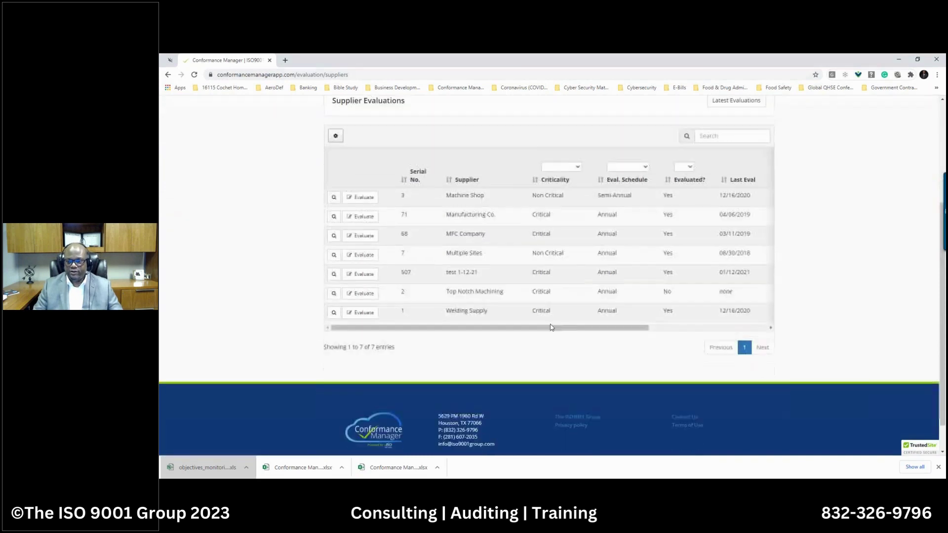
scroll(612, 331, "up", 3)
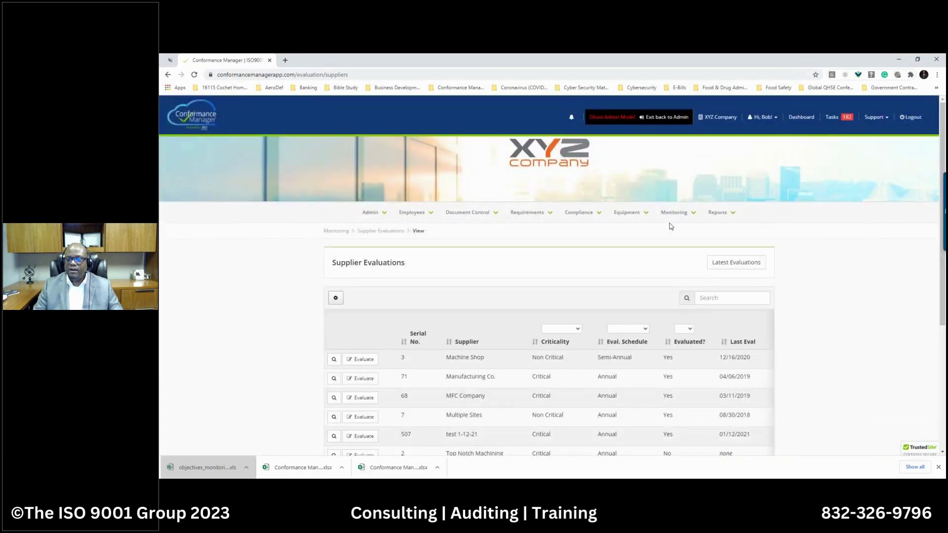
left_click(671, 210)
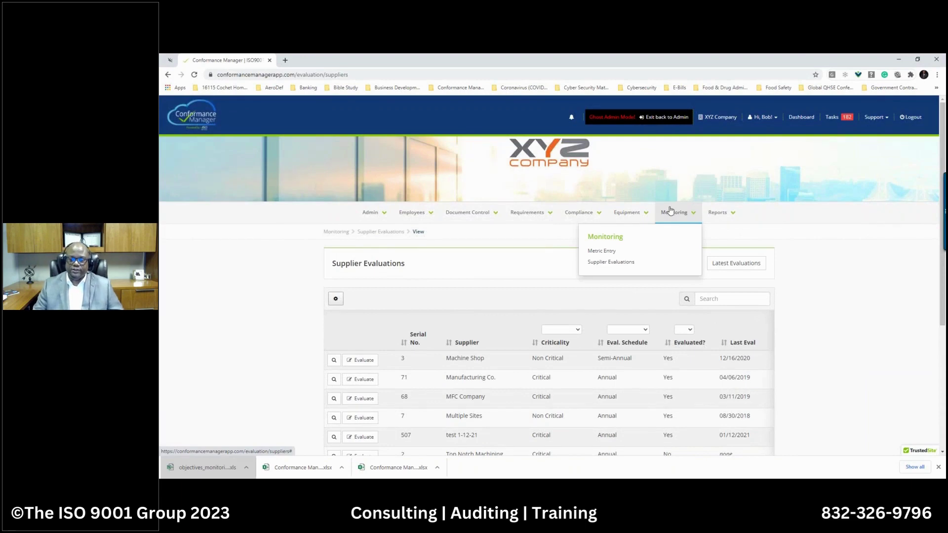
Open the Controlled Document Register report and set its date range to All-time.
left_click(722, 215)
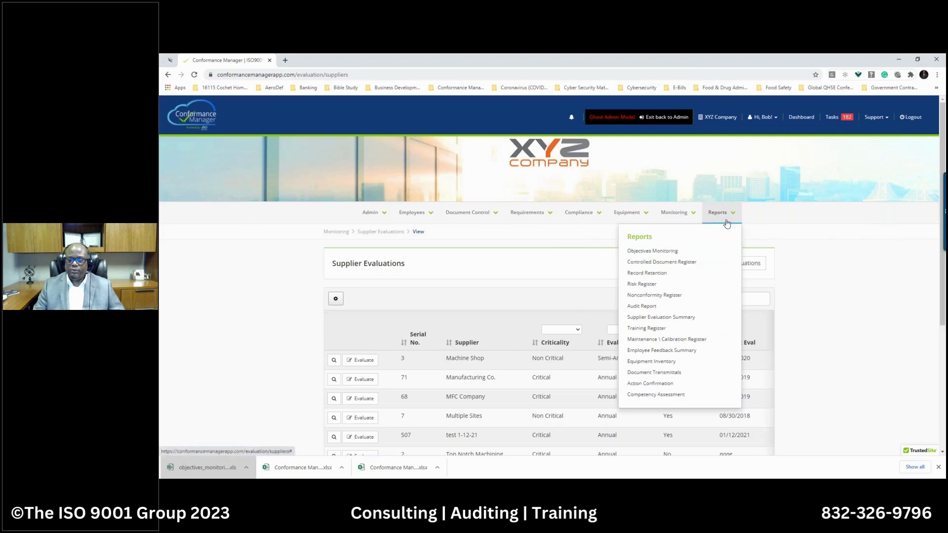
left_click(644, 265)
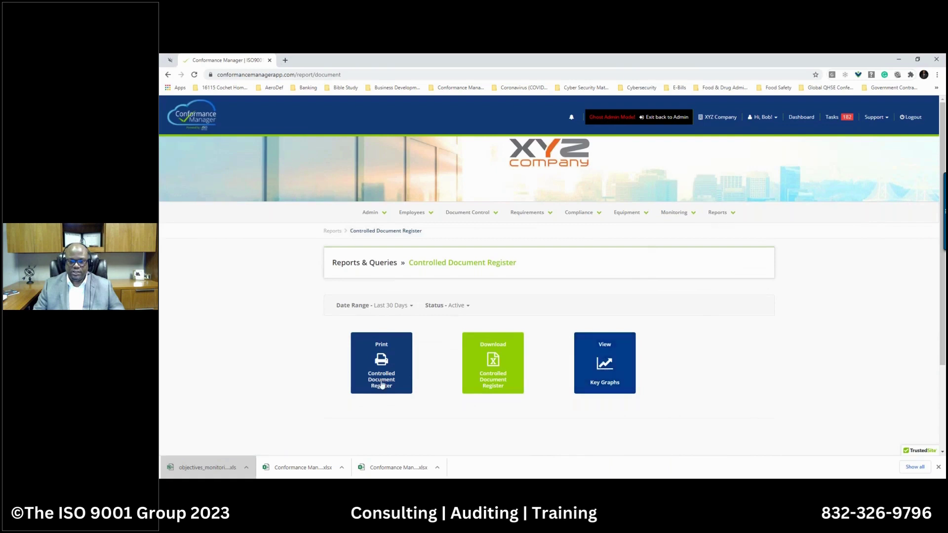
left_click(384, 306)
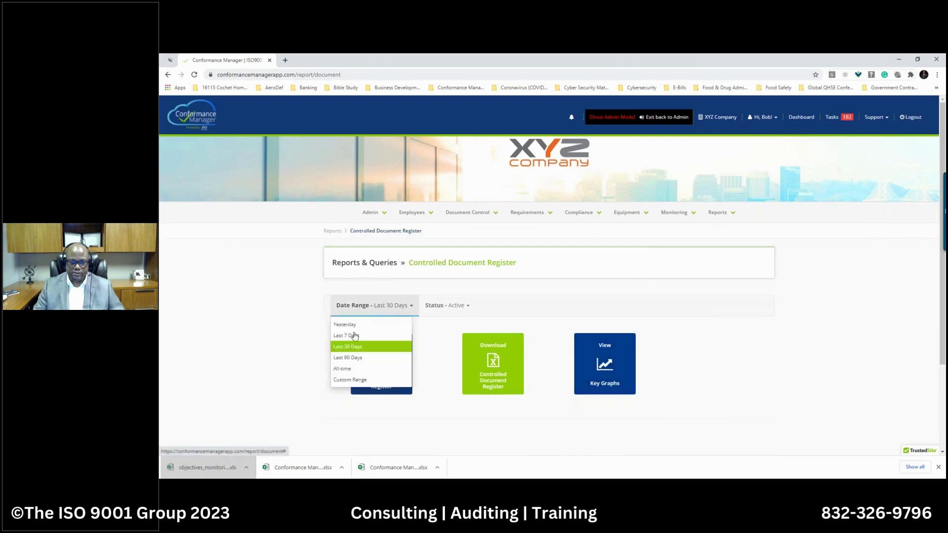
left_click(341, 368)
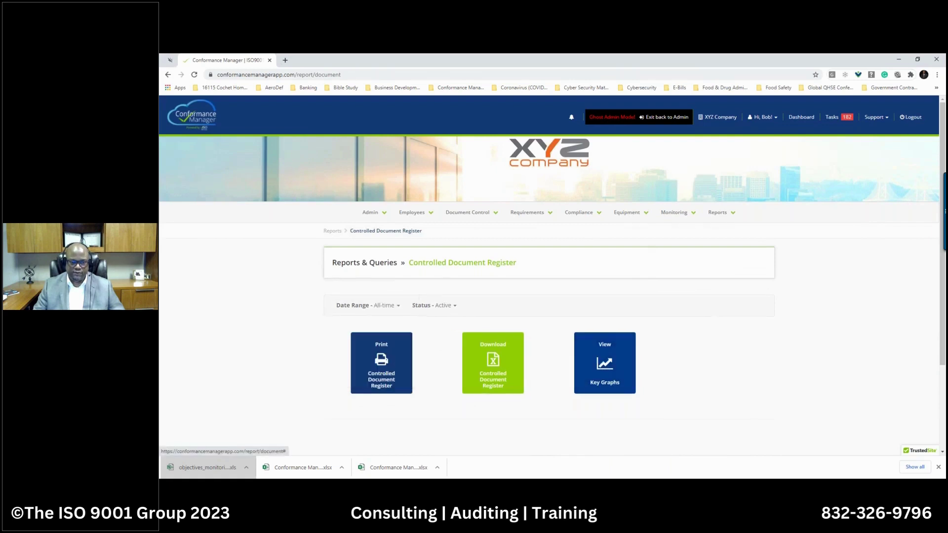
Open the print view of the active Controlled Document Register, review its documents by department and close it.
left_click(377, 376)
left_click_drag(349, 65, 539, 107)
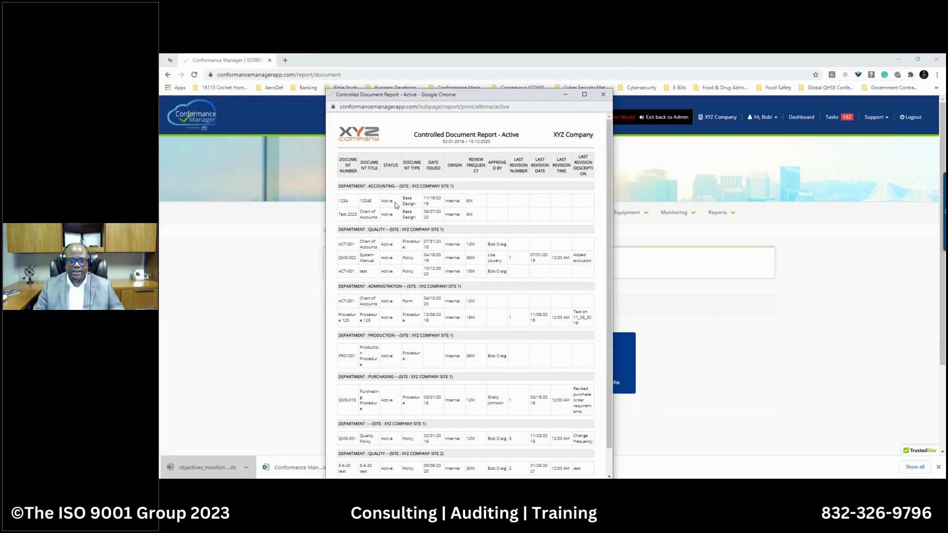
scroll(395, 215, "down", 1)
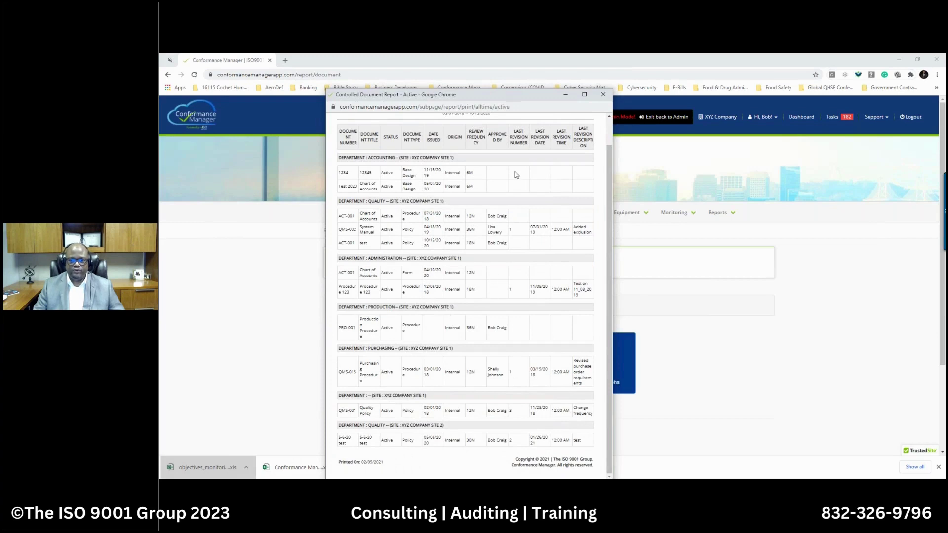
scroll(498, 295, "up", 1)
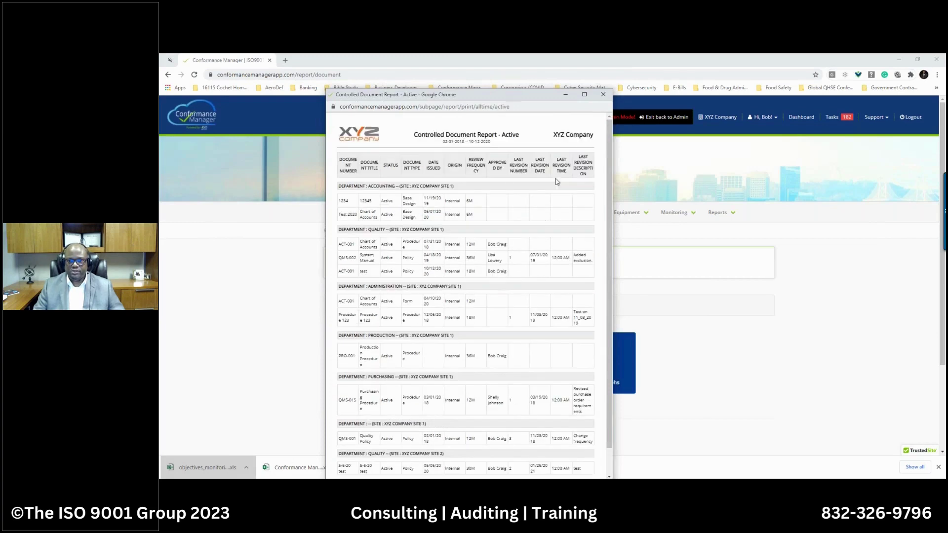
left_click(603, 94)
View the Record Retention report page and open the Risk Register report page.
left_click(718, 212)
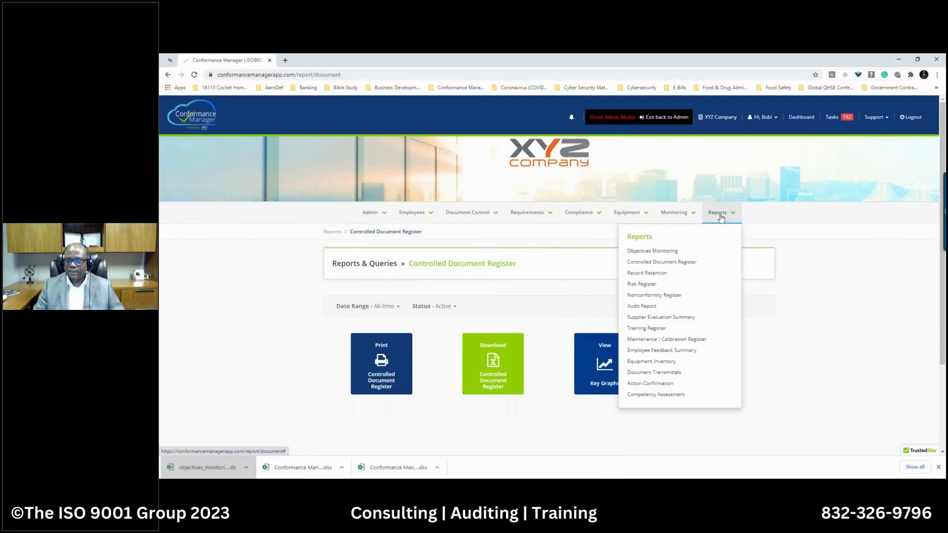
left_click(645, 275)
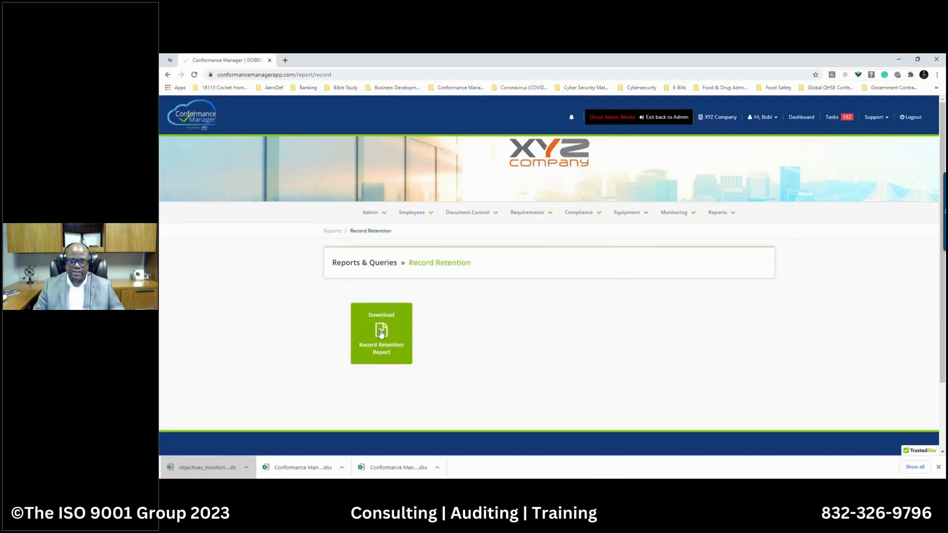
left_click(721, 214)
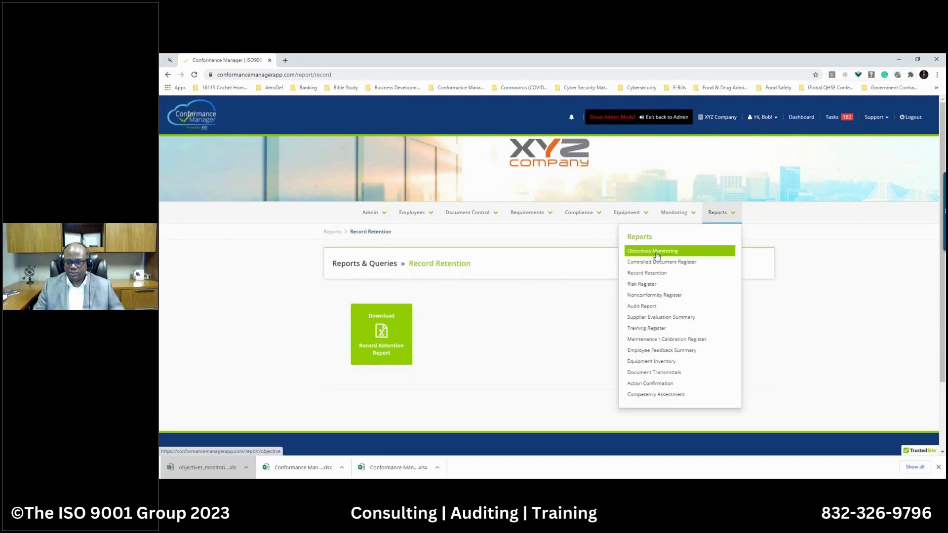
left_click(637, 284)
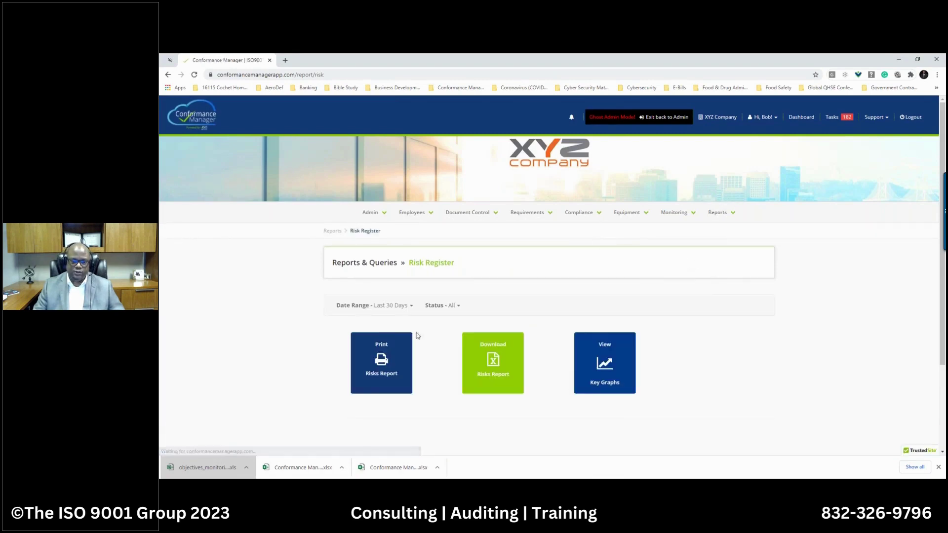
Set the Risk Register date range to All-time, then open the printable risks report, review it and close it.
left_click(380, 307)
left_click(344, 368)
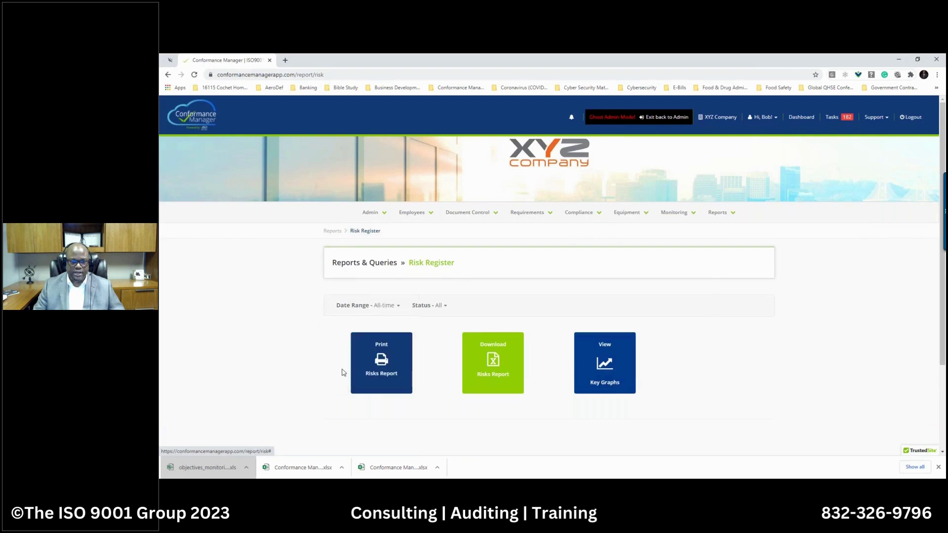
left_click(372, 370)
left_click_drag(366, 69, 534, 93)
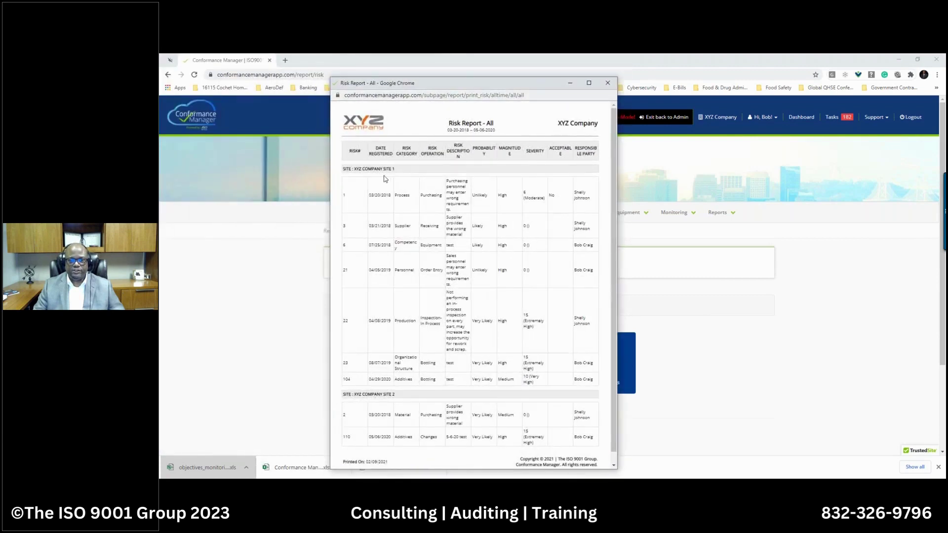
scroll(384, 176, "down", 1)
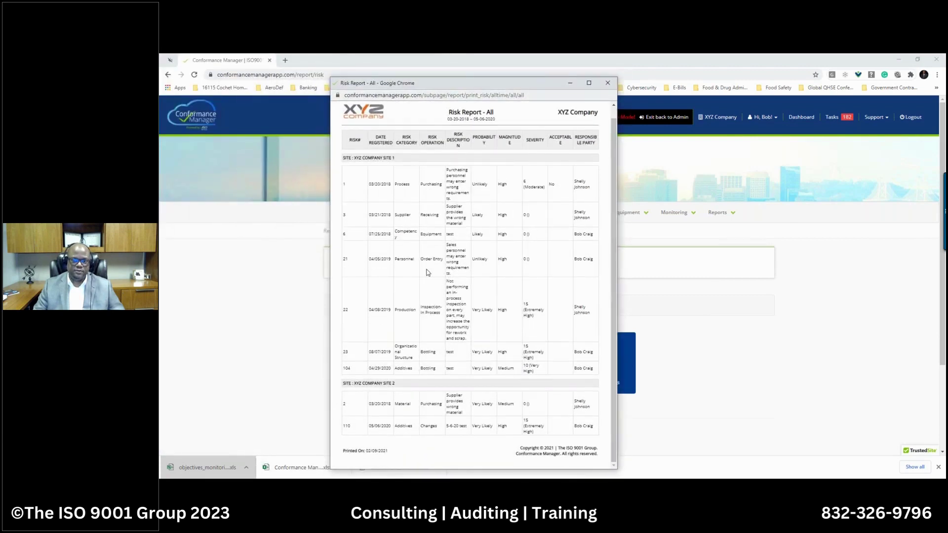
left_click(608, 83)
Display the Risk Register's key graphs and examine the risks by category, probability and site.
left_click(586, 348)
scroll(555, 304, "up", 4)
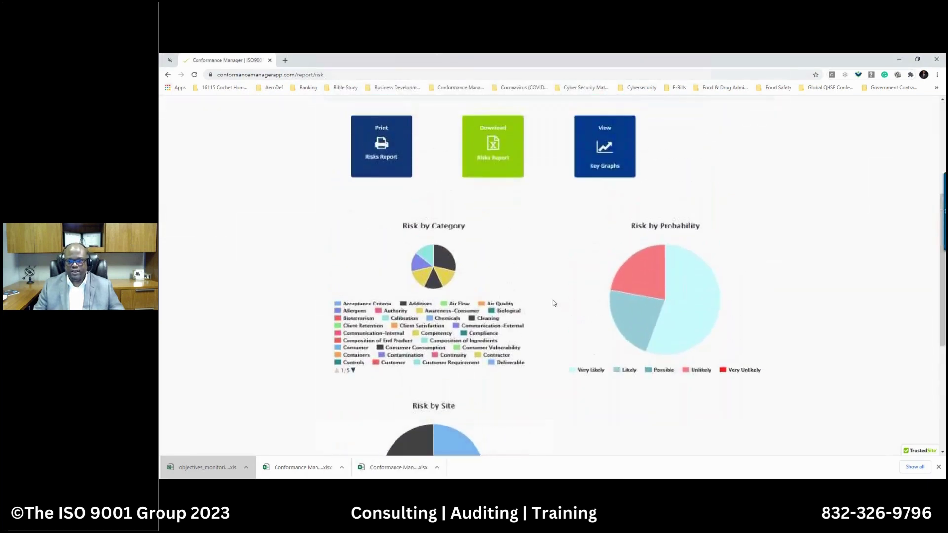
scroll(553, 302, "up", 4)
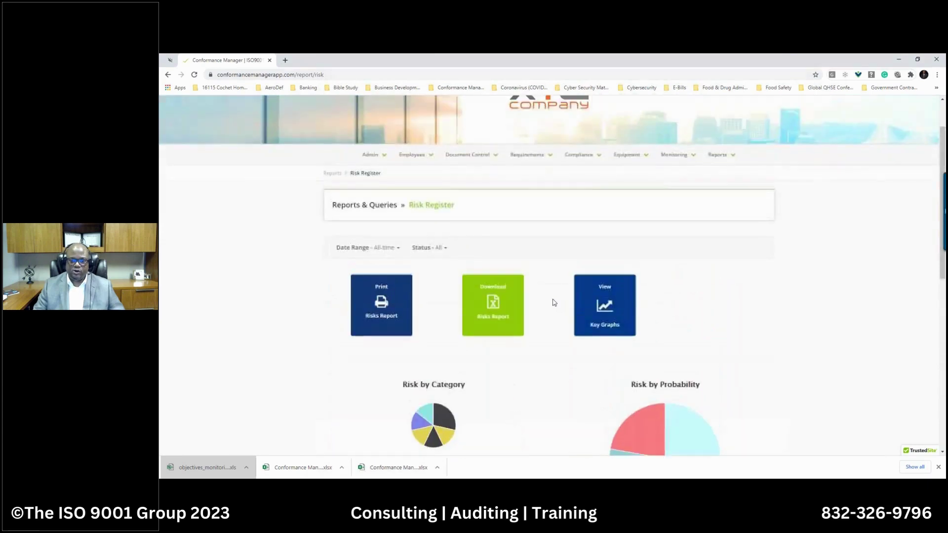
Open the Nonconformity Register report and set its date range to All-time.
left_click(719, 212)
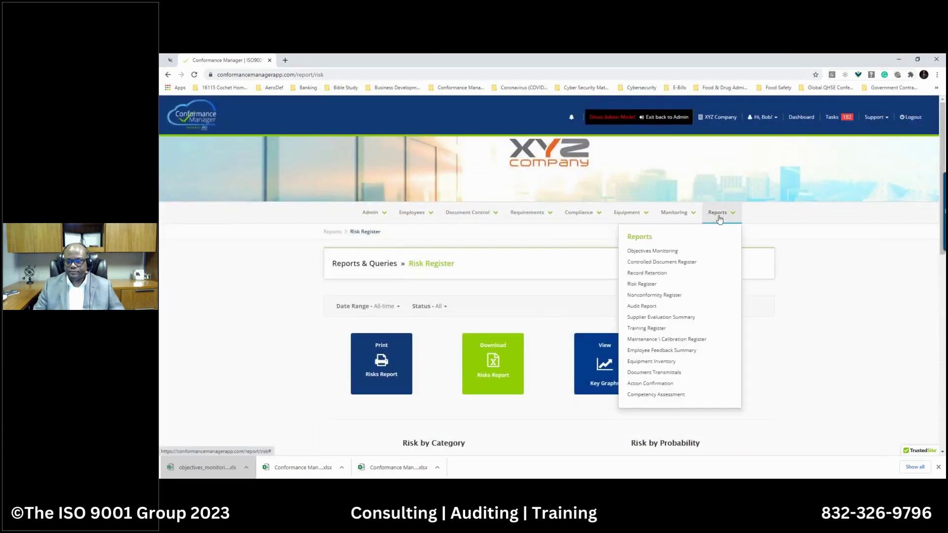
left_click(649, 296)
left_click(391, 306)
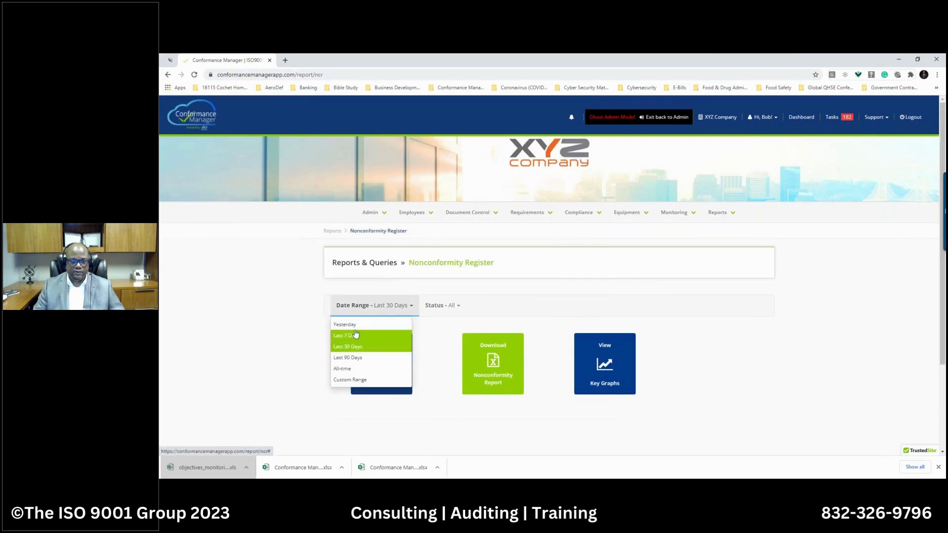
left_click(344, 369)
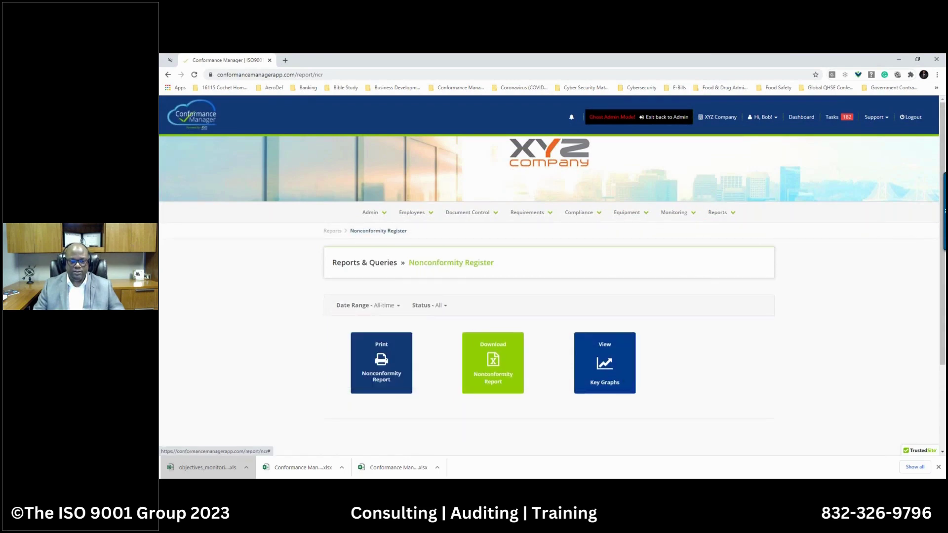
Review and close the printable nonconformity report, and display the key graphs for the Nonconformity Register.
left_click(385, 362)
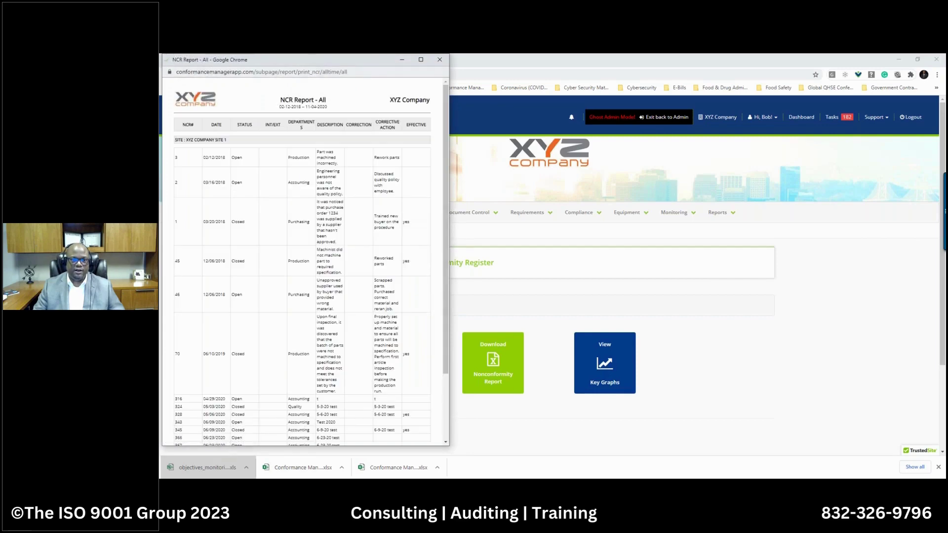
left_click_drag(358, 74, 515, 134)
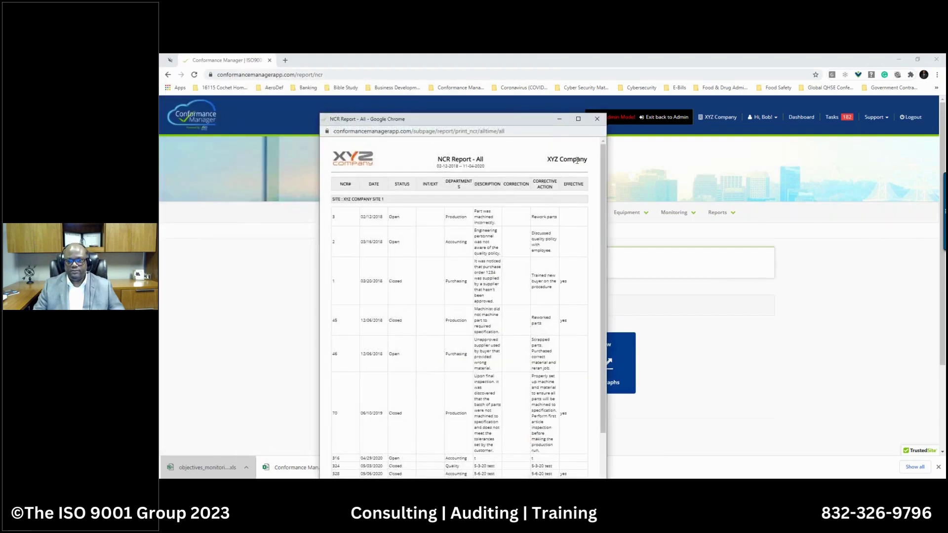
left_click(597, 119)
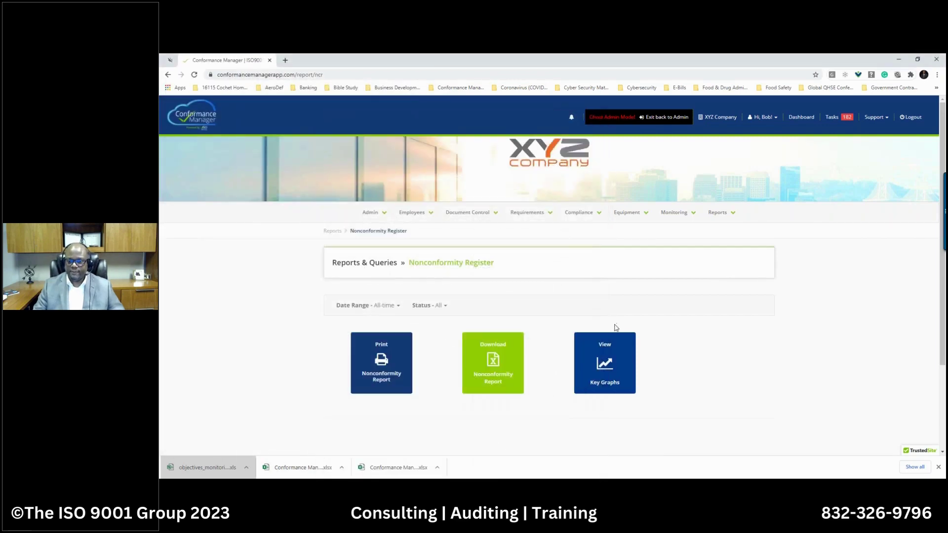
left_click(606, 360)
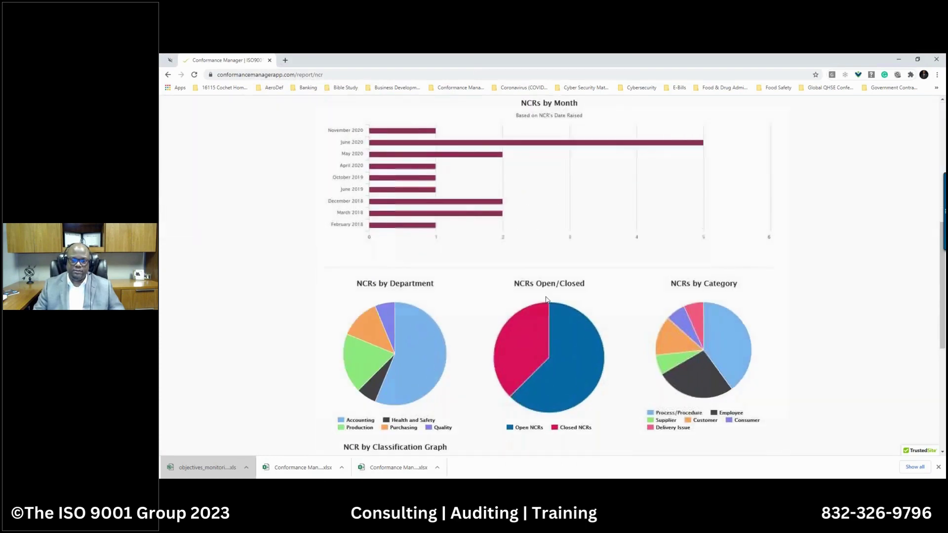
scroll(547, 299, "up", 4)
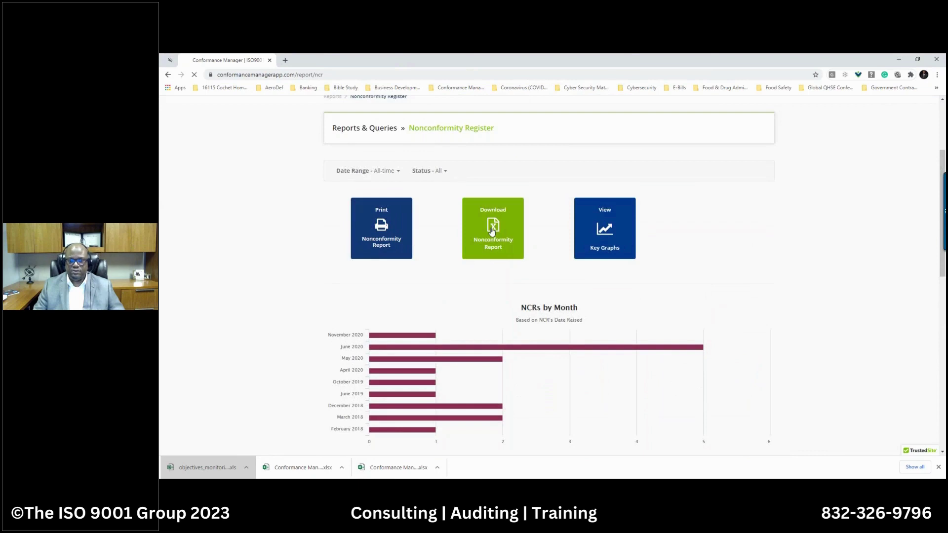
Download the nonconformity report, open ncr_report.xls in Excel to look over its records, and close it.
left_click(184, 468)
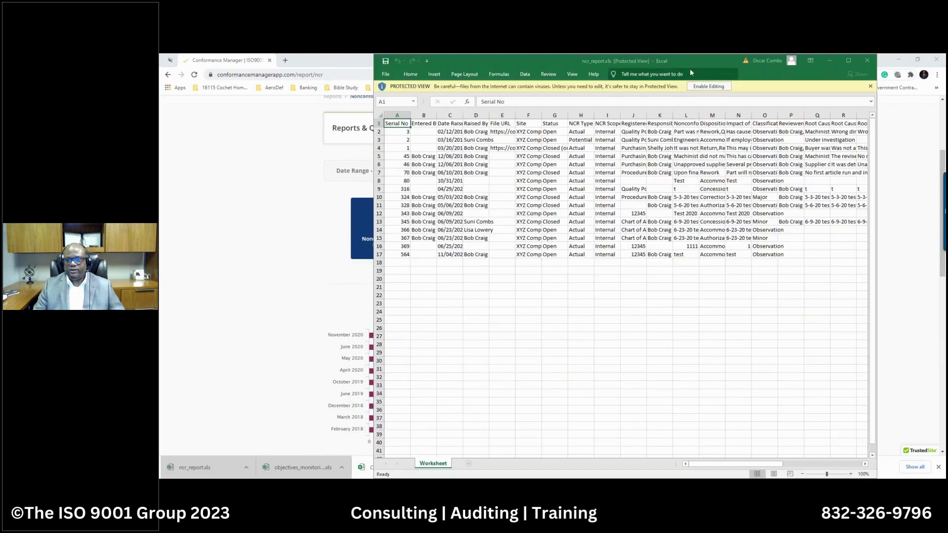
left_click_drag(689, 61, 615, 106)
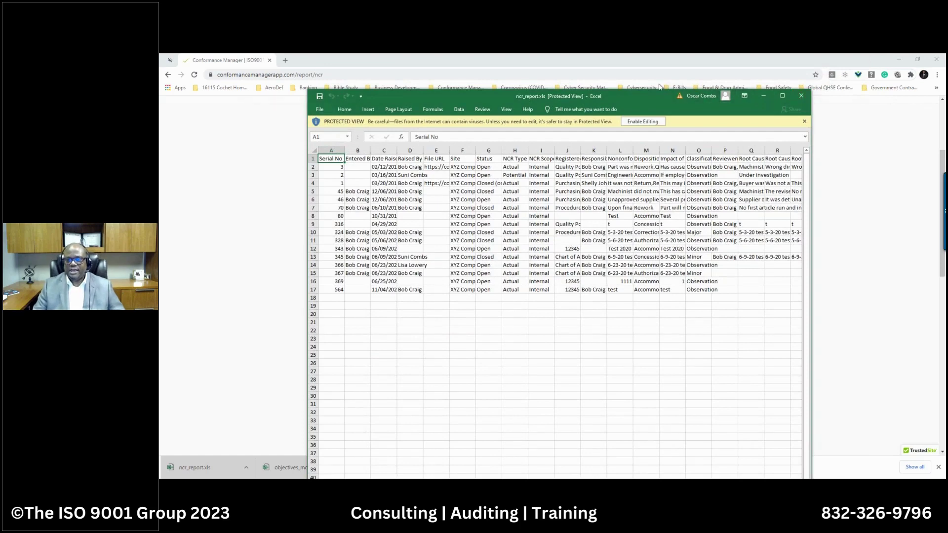
left_click_drag(641, 90, 655, 80)
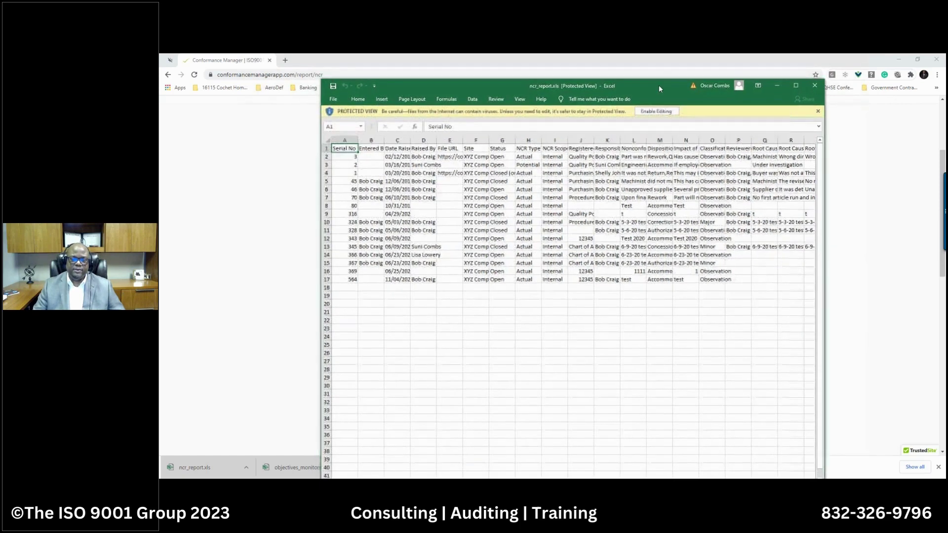
left_click(816, 86)
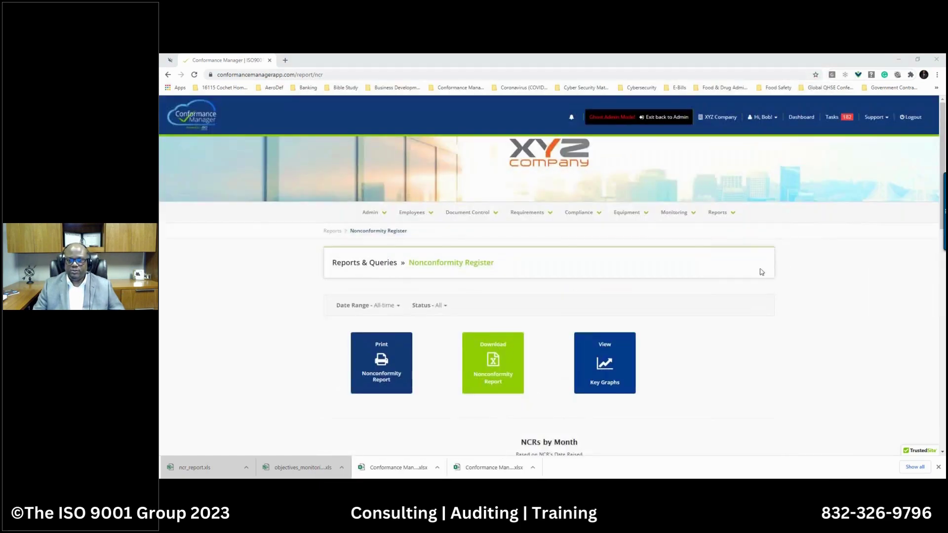
Examine the Nonconformity Register graphs by month, department, open/closed status, category and classification.
left_click(721, 213)
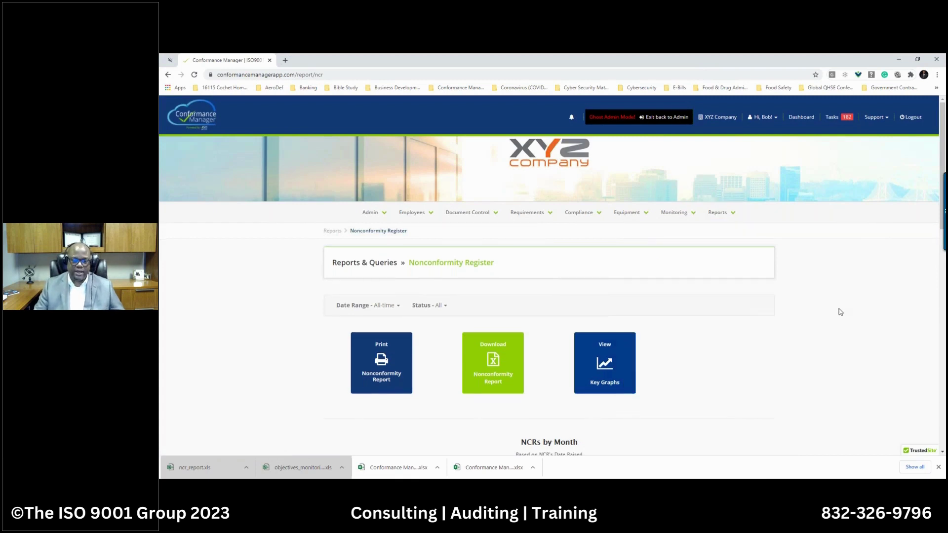
scroll(835, 311, "down", 2)
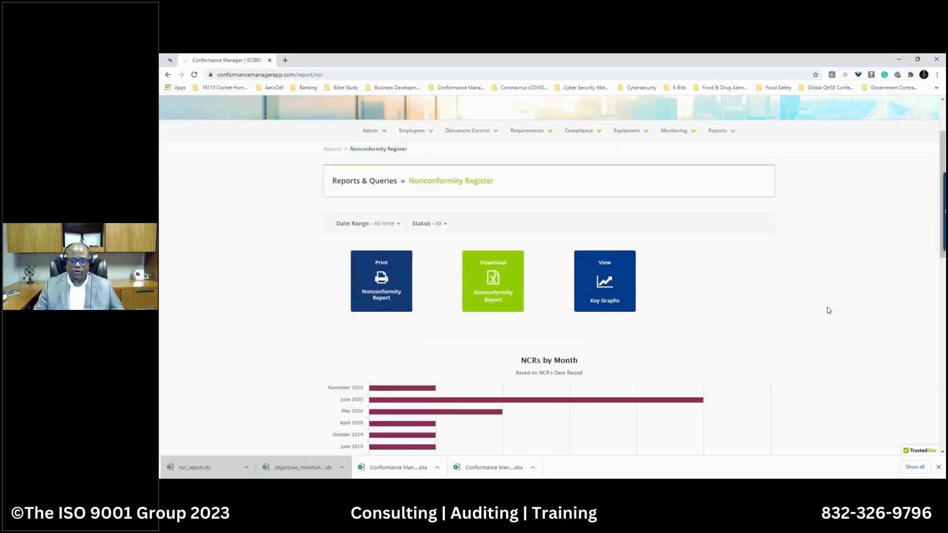
scroll(829, 310, "down", 6)
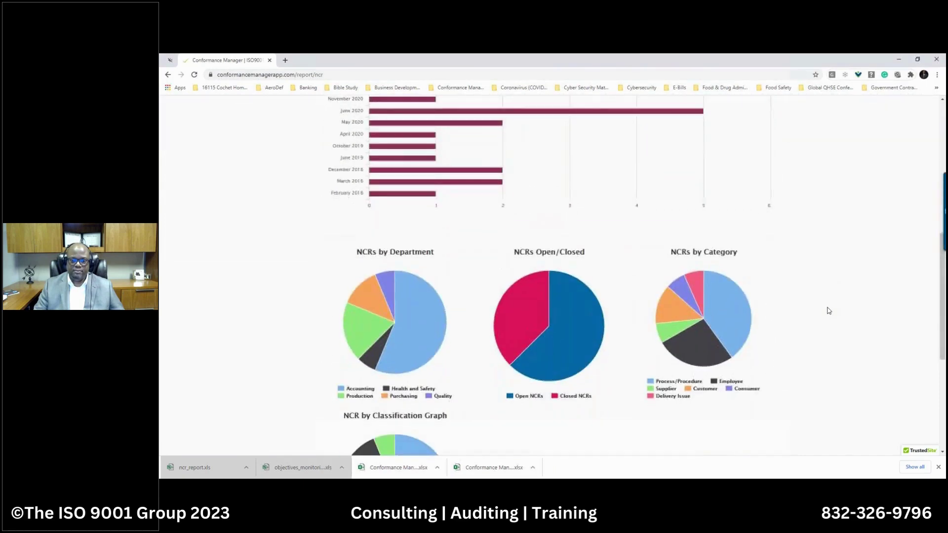
scroll(829, 310, "down", 4)
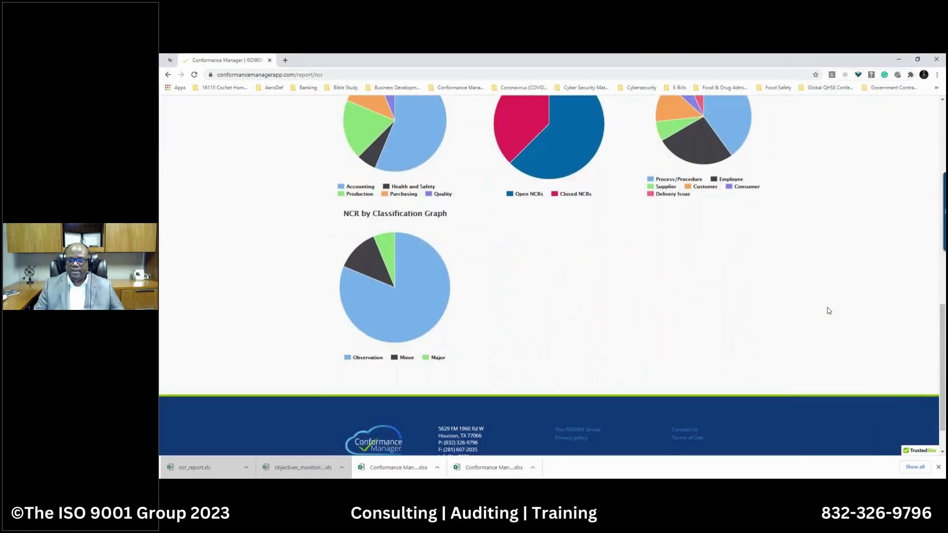
scroll(829, 311, "up", 12)
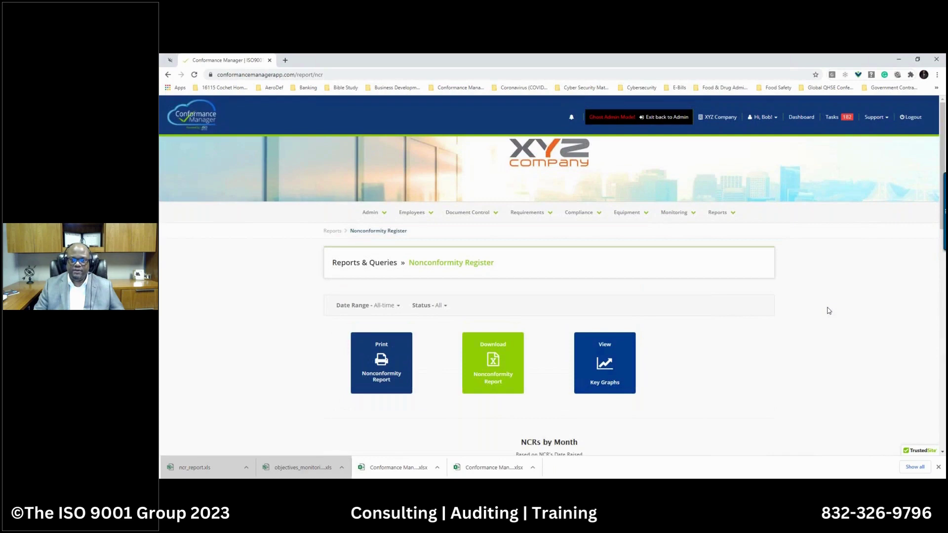